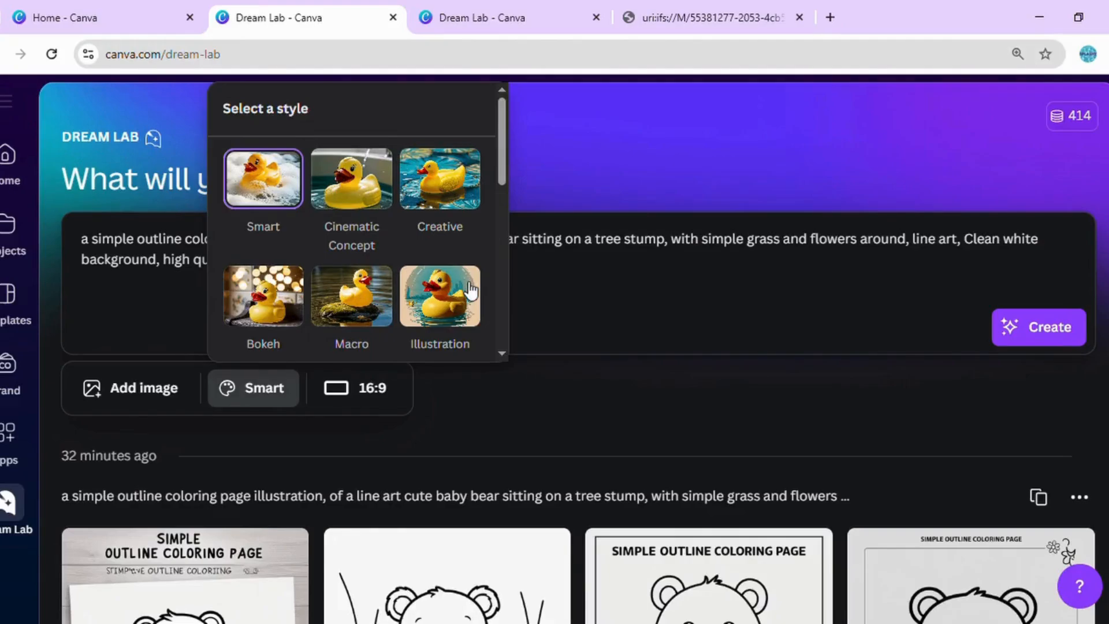
Set the image generation style to Illustration and the aspect ratio to 3:4
{"action": "left_click", "coordinate": [471, 290]}
{"action": "left_click", "coordinate": [403, 388]}
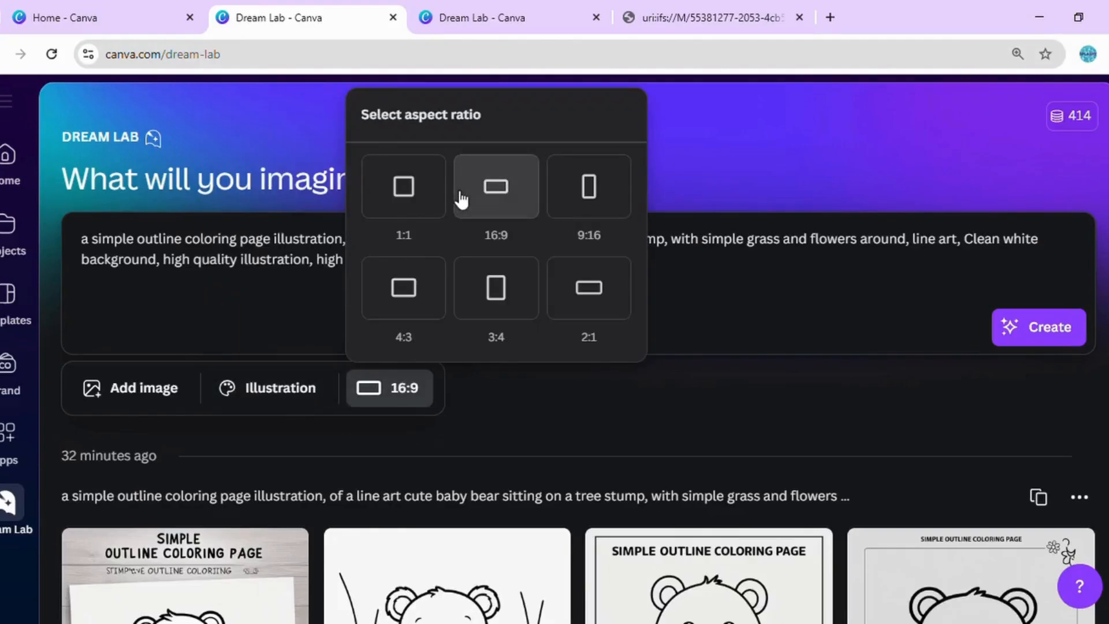
{"action": "left_click", "coordinate": [505, 294]}
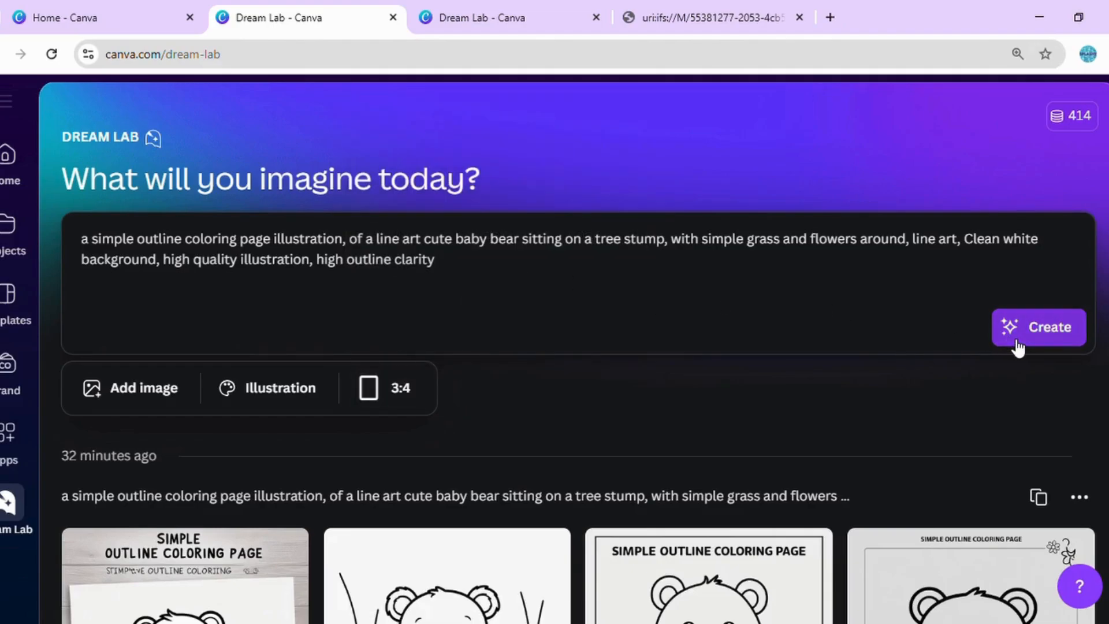
Review the generated bear coloring page in its detail view and as a full-size image in the other browser tabs
{"action": "left_click", "coordinate": [502, 18]}
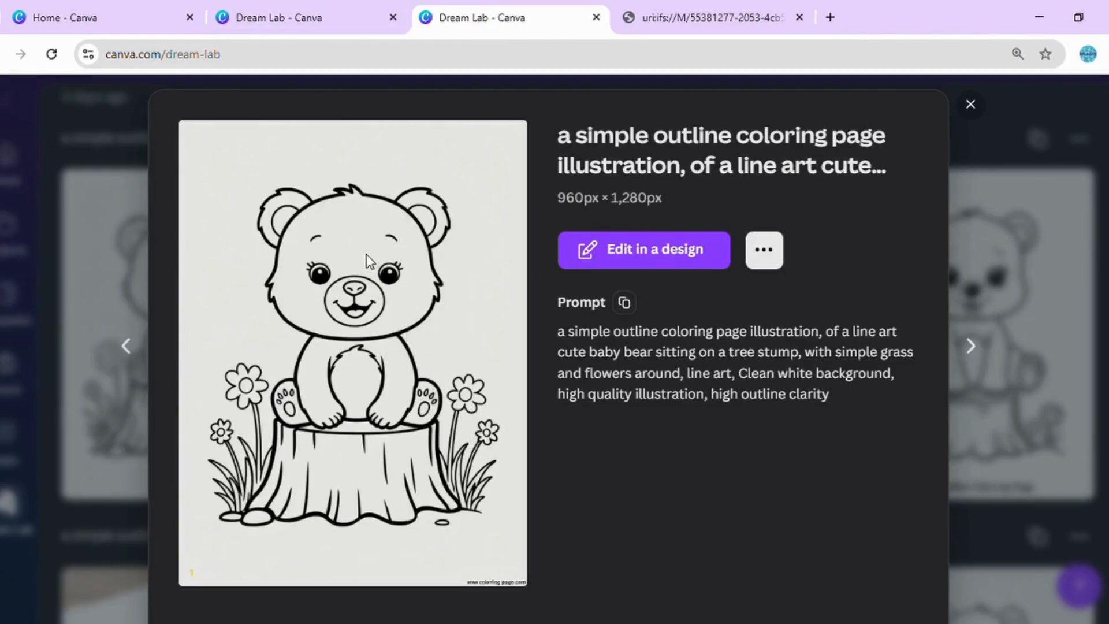
{"action": "left_click", "coordinate": [665, 17]}
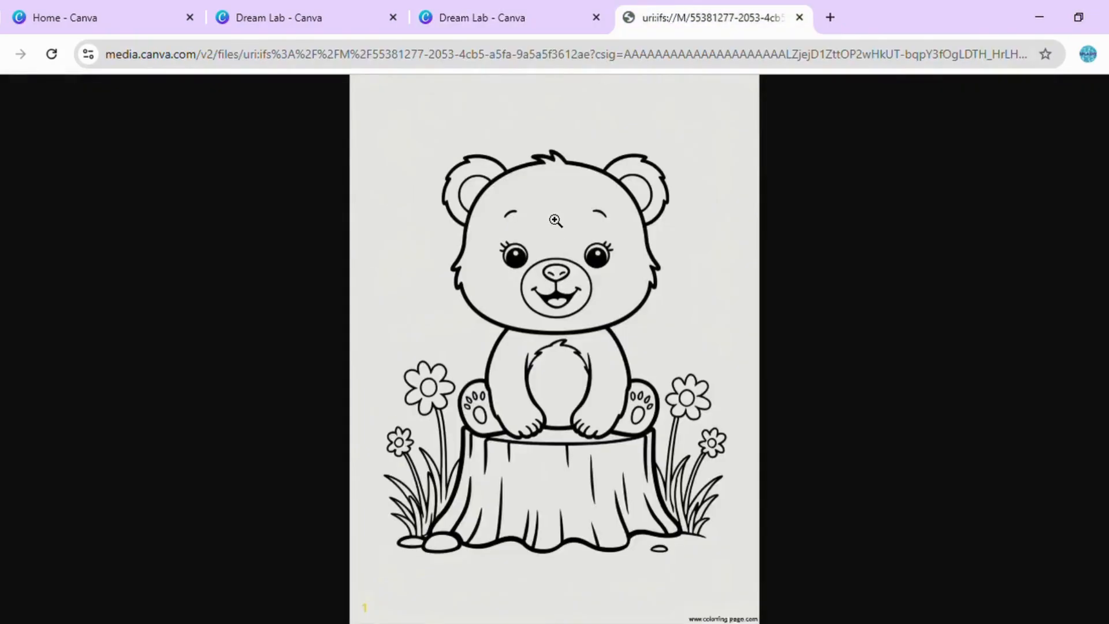
Create a new custom-size design 8.5 in wide and 11 in high from the Canva home page
{"action": "key", "text": "ctrl+1"}
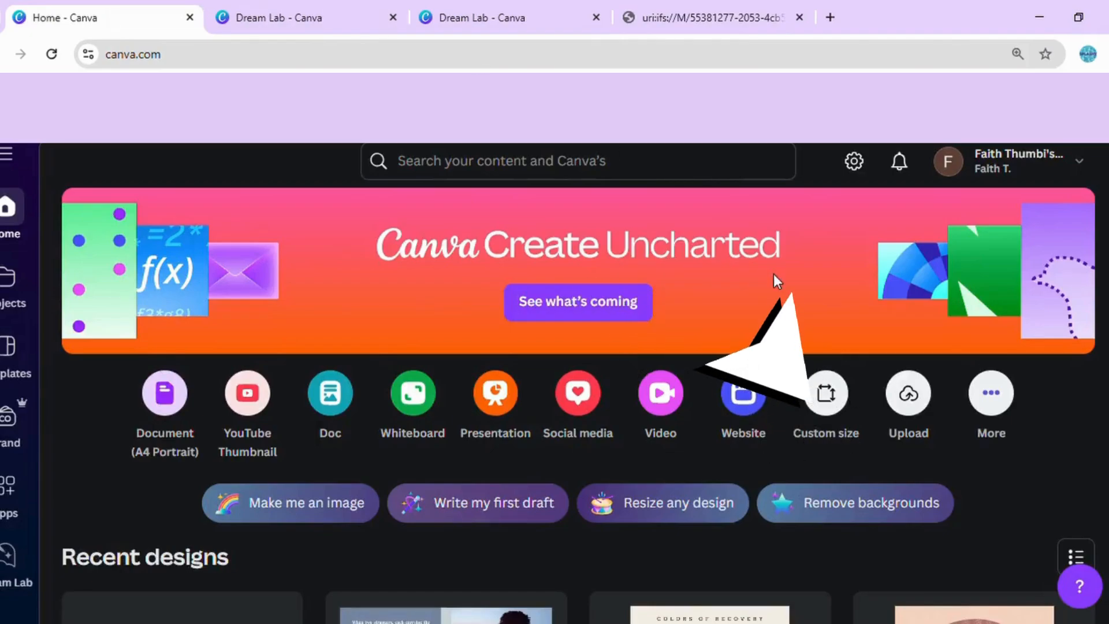
{"action": "left_click", "coordinate": [824, 395]}
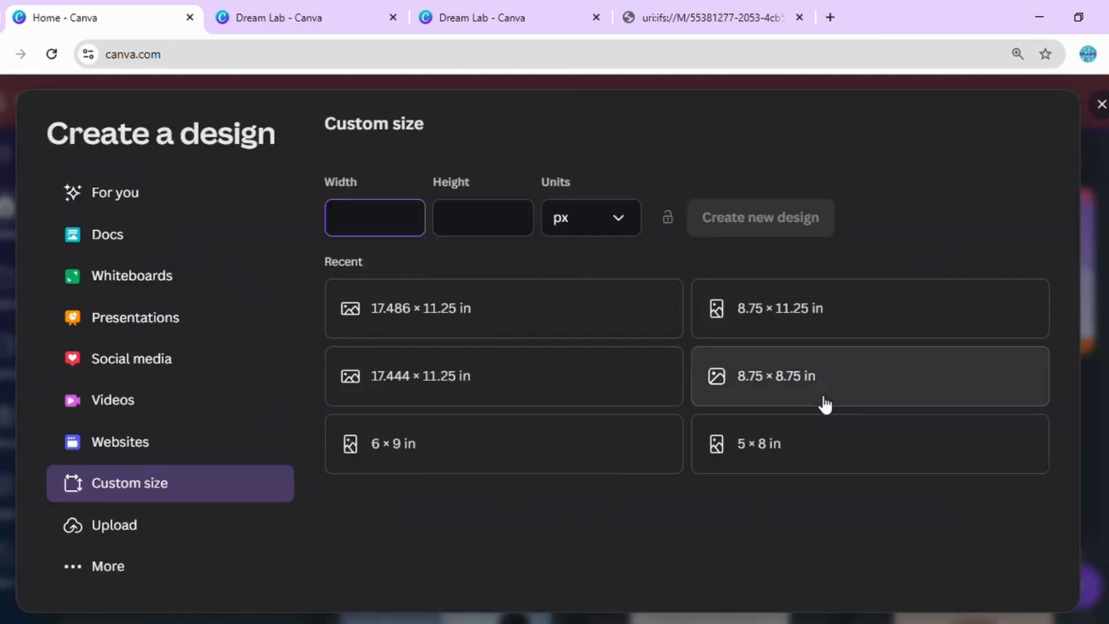
{"action": "left_click", "coordinate": [627, 220]}
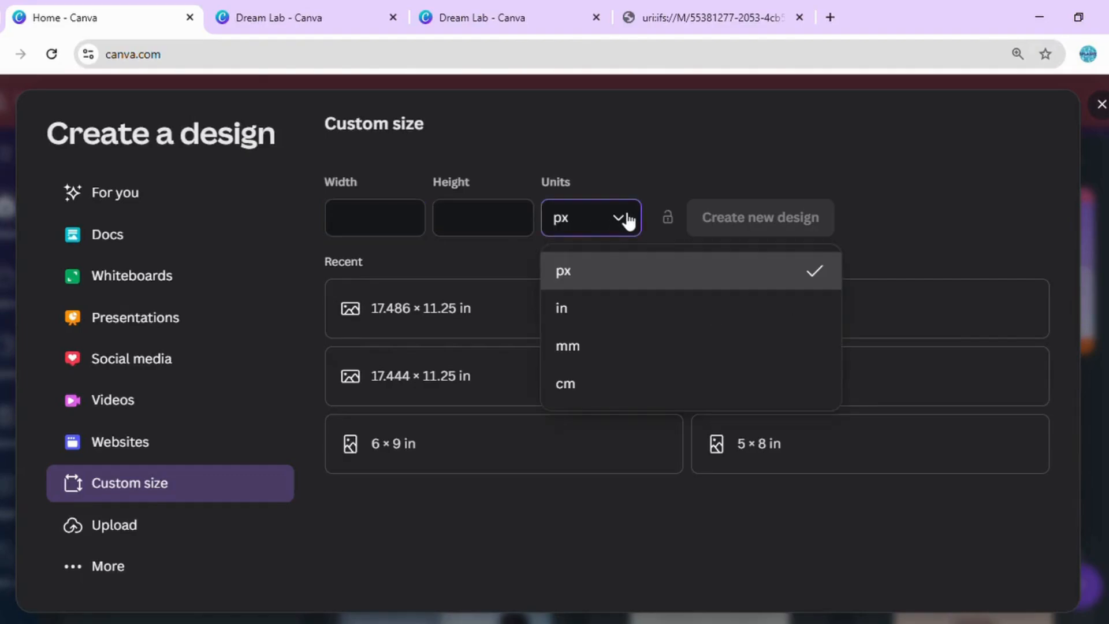
{"action": "left_click", "coordinate": [589, 313]}
{"action": "left_click", "coordinate": [408, 215]}
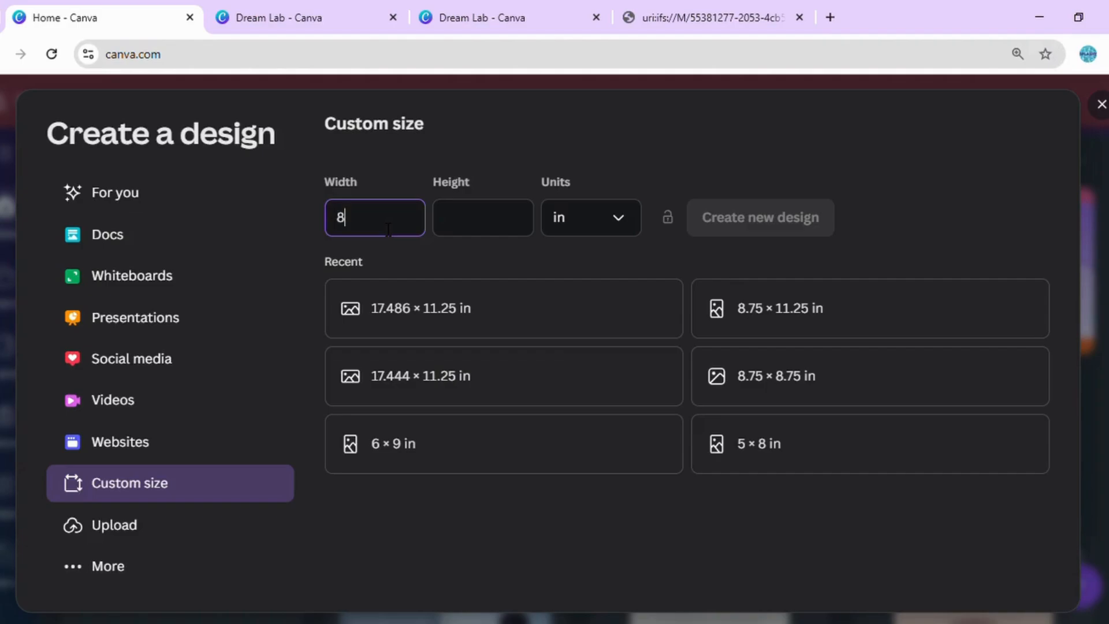
{"action": "type", "text": "8"}
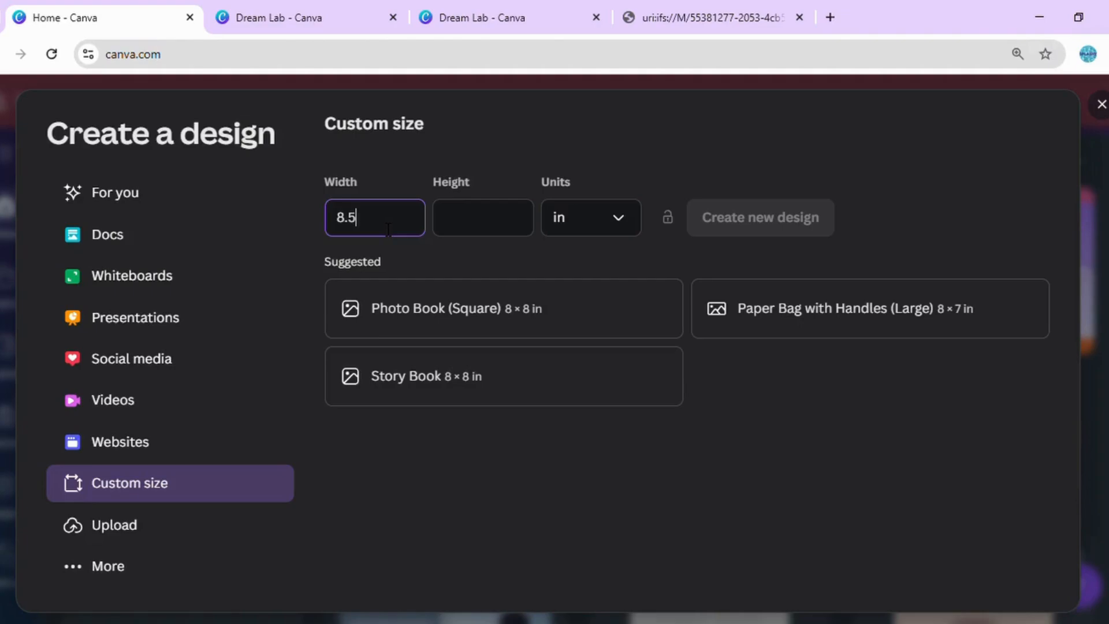
{"action": "left_click", "coordinate": [474, 226]}
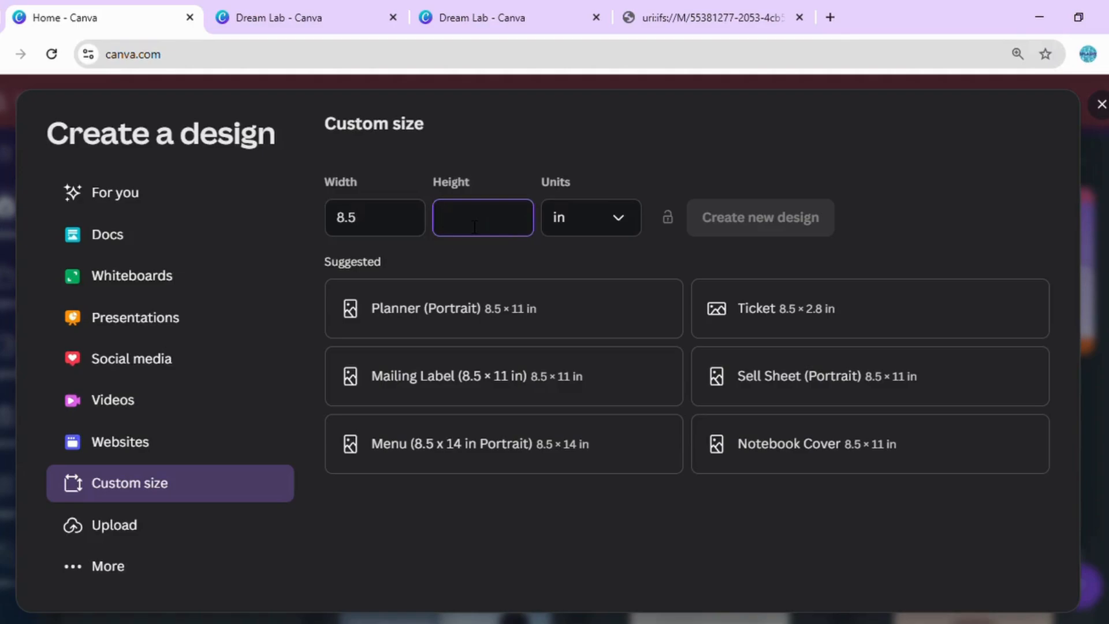
{"action": "type", "text": "11"}
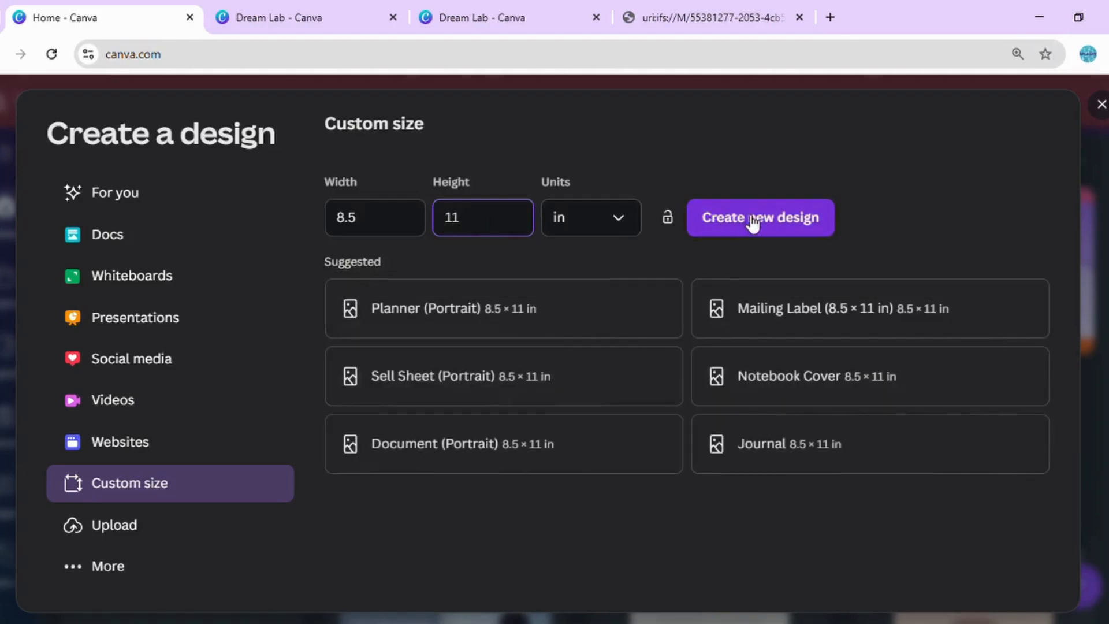
{"action": "left_click", "coordinate": [752, 221]}
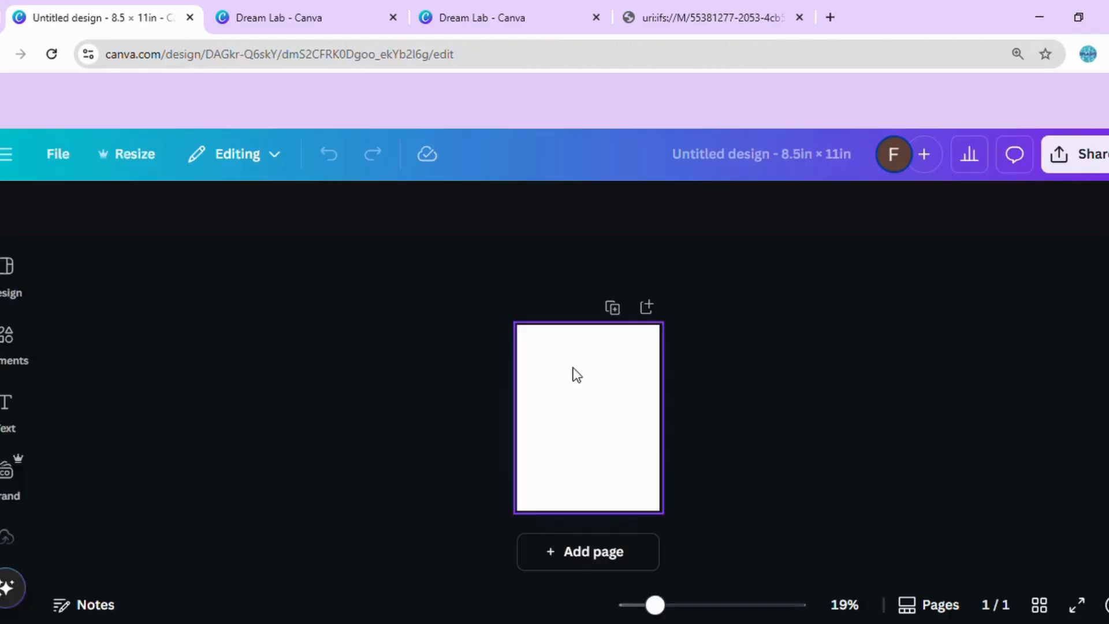
Paste the copied bear image onto the blank page, enlarge it to fill most of the page and center it
{"action": "left_click", "coordinate": [574, 370]}
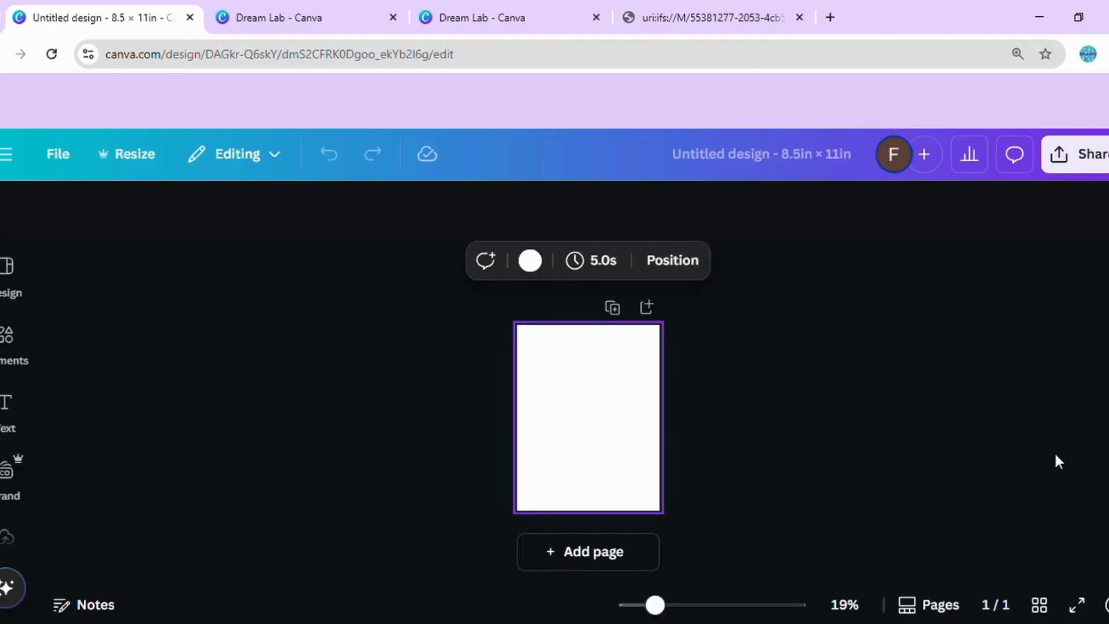
{"action": "left_click", "coordinate": [678, 604]}
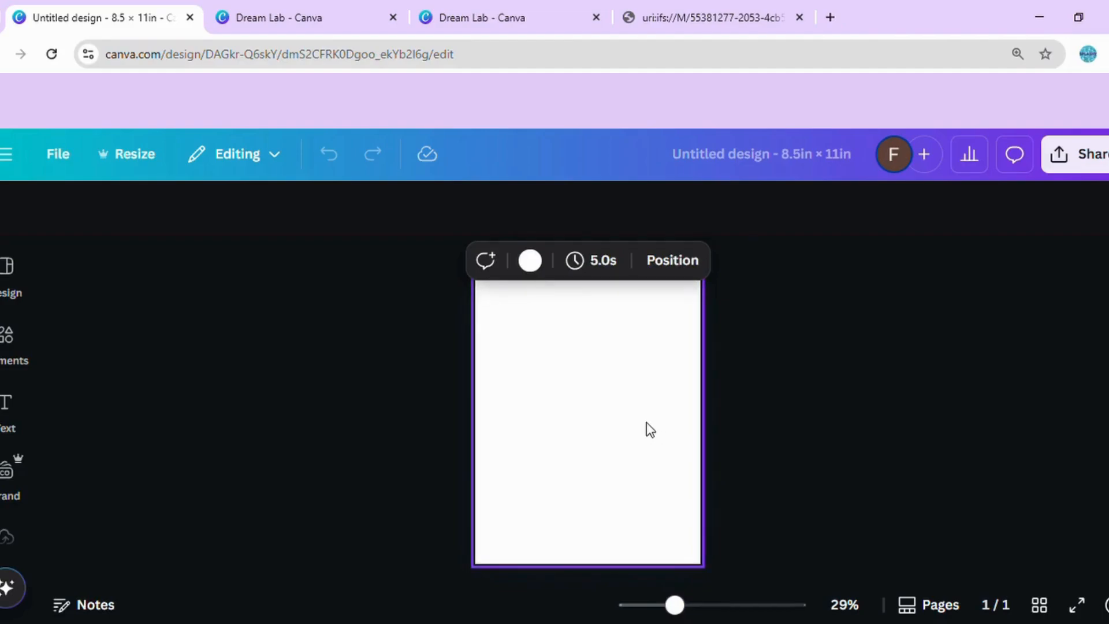
{"action": "key", "text": "ctrl+v"}
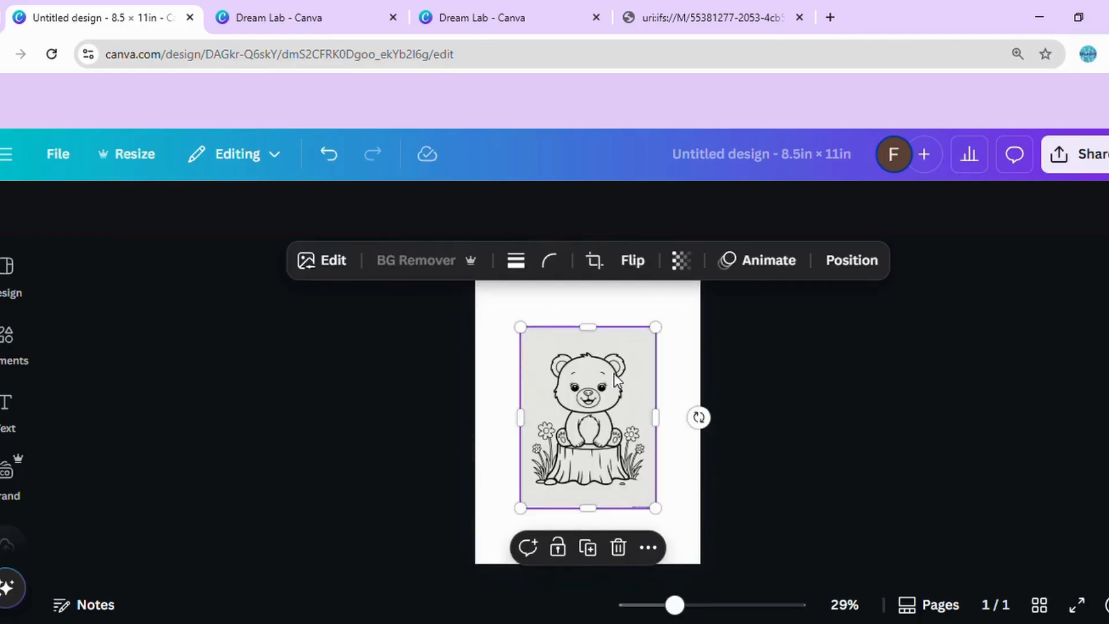
{"action": "left_click_drag", "start_coordinate": [590, 404], "coordinate": [575, 454]}
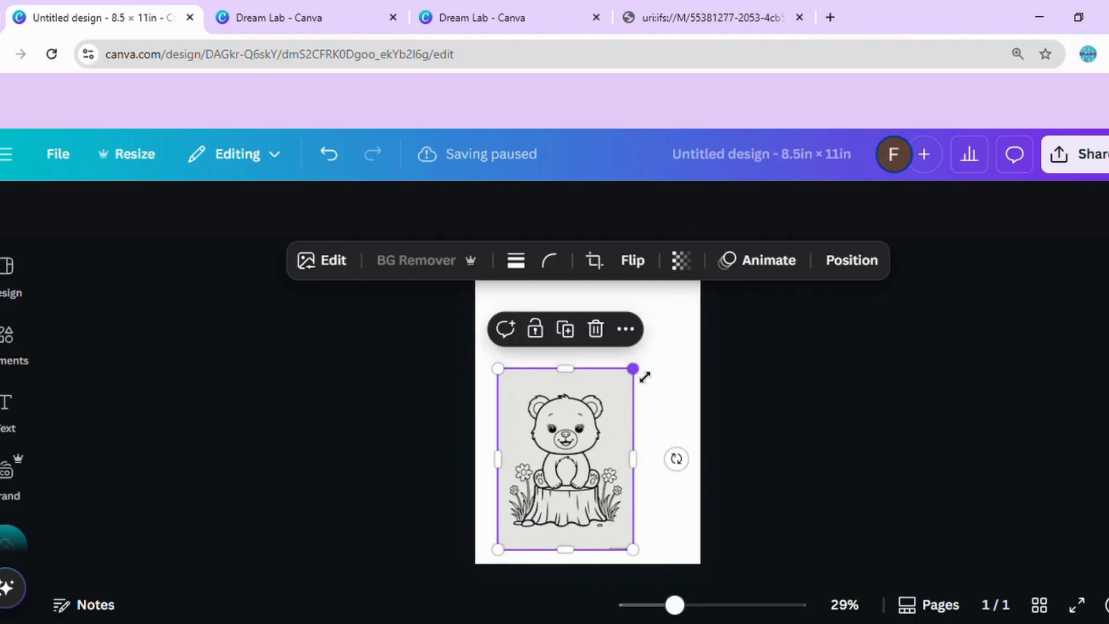
{"action": "left_click_drag", "start_coordinate": [632, 369], "coordinate": [682, 302]}
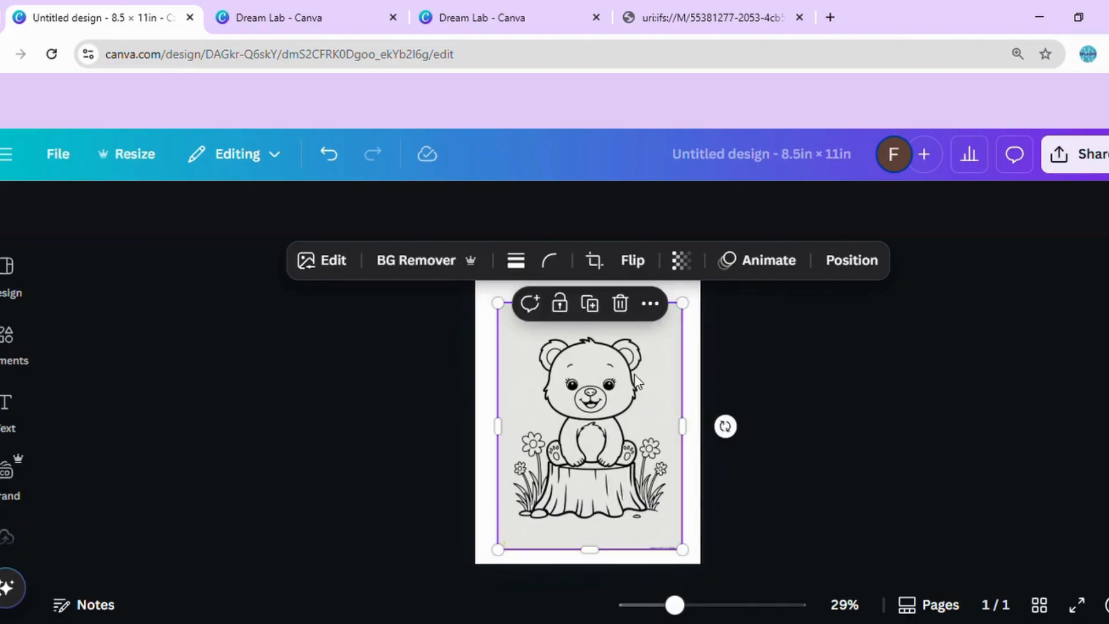
{"action": "left_click_drag", "start_coordinate": [619, 406], "coordinate": [617, 397]}
Add the recently used rectangular outline frame element to the page
{"action": "left_click", "coordinate": [16, 343]}
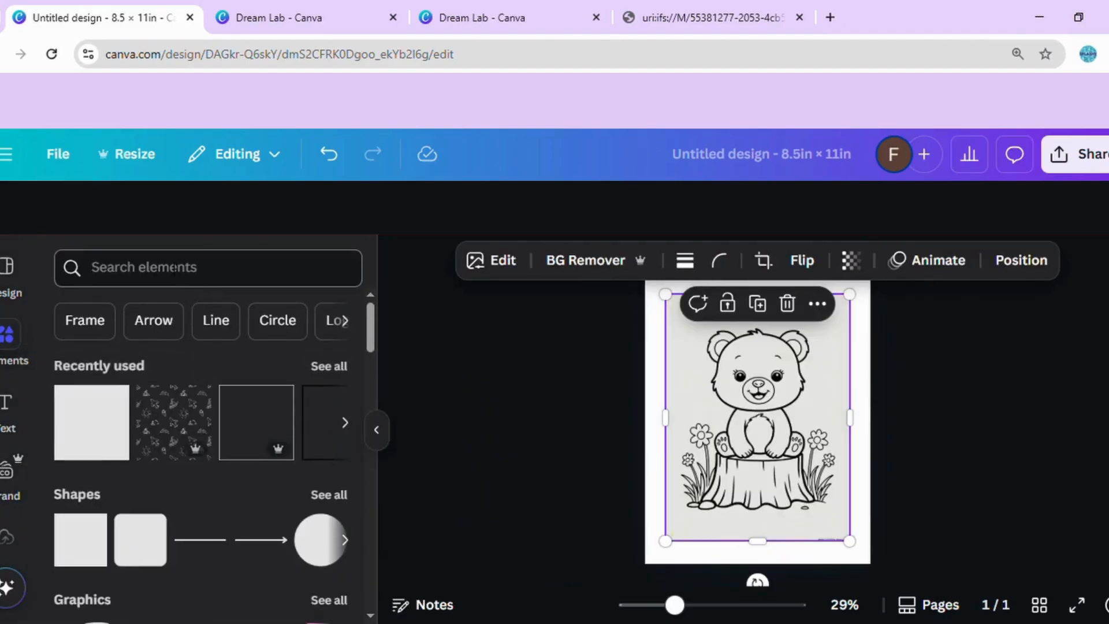
{"action": "mouse_move", "coordinate": [242, 415]}
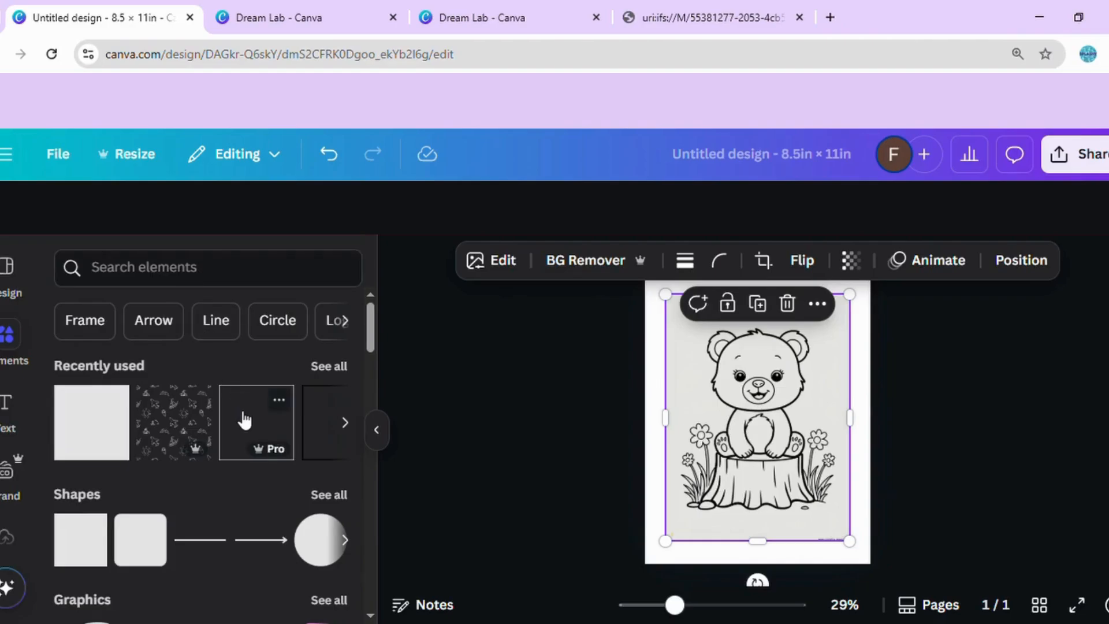
{"action": "left_click", "coordinate": [280, 398]}
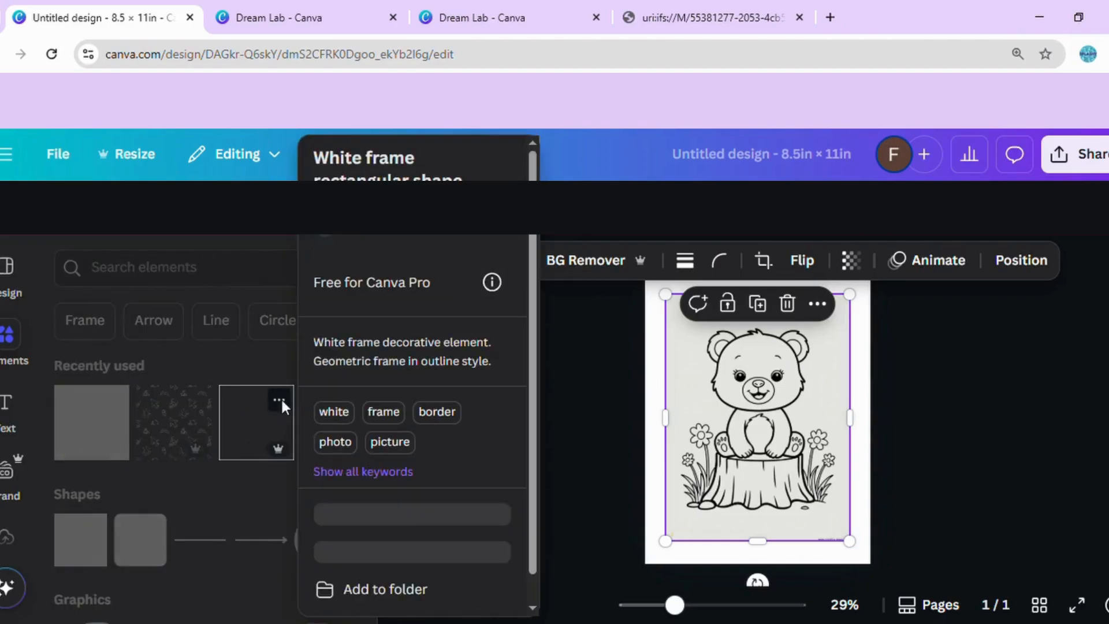
{"action": "left_click", "coordinate": [157, 264]}
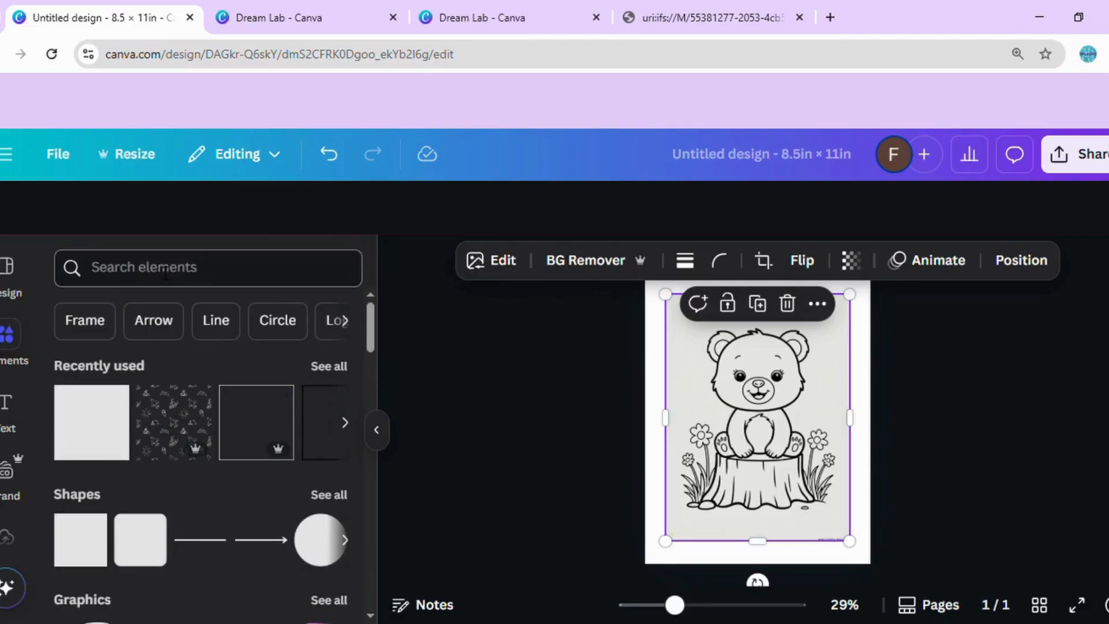
{"action": "mouse_move", "coordinate": [285, 393]}
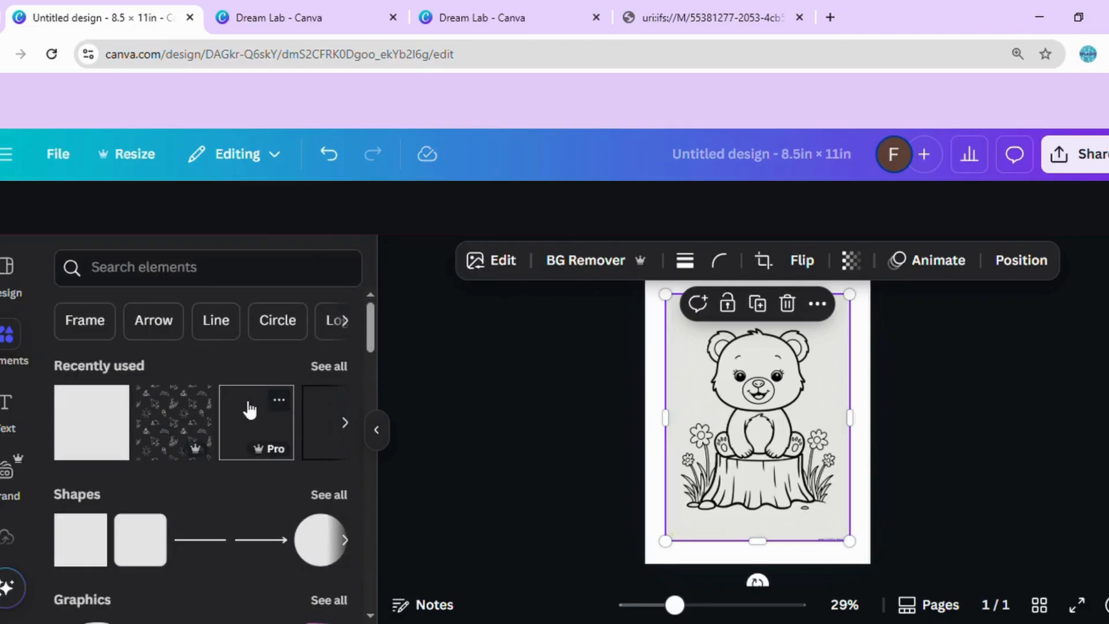
{"action": "left_click", "coordinate": [240, 422]}
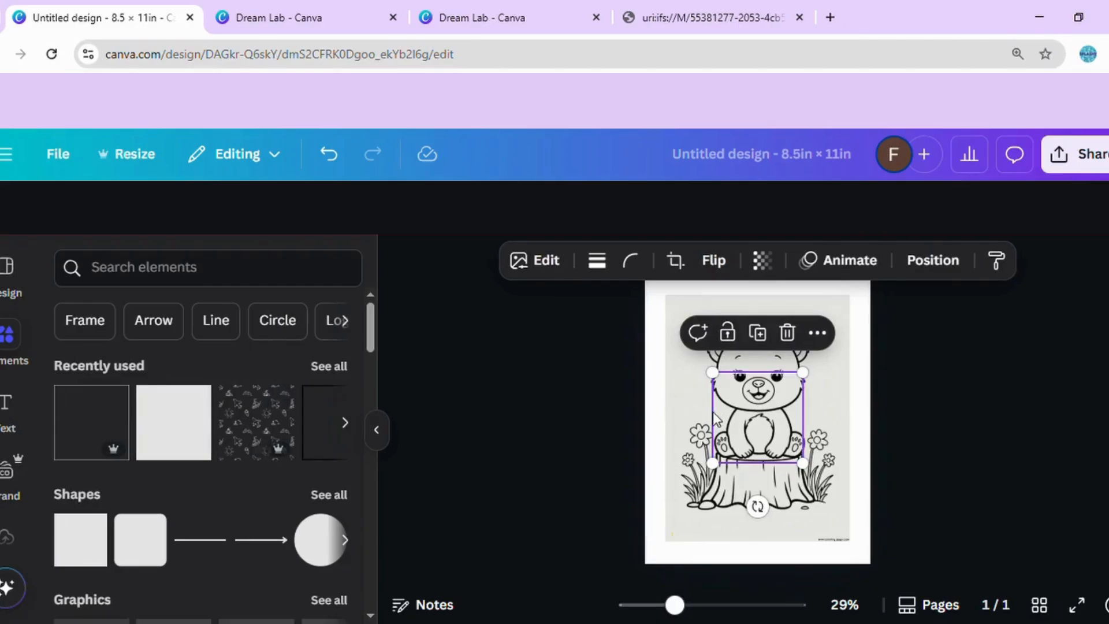
Enlarge the outline frame to about the bear image's width, starting near its upper edge, and color it black
{"action": "left_click_drag", "start_coordinate": [751, 381], "coordinate": [711, 301]}
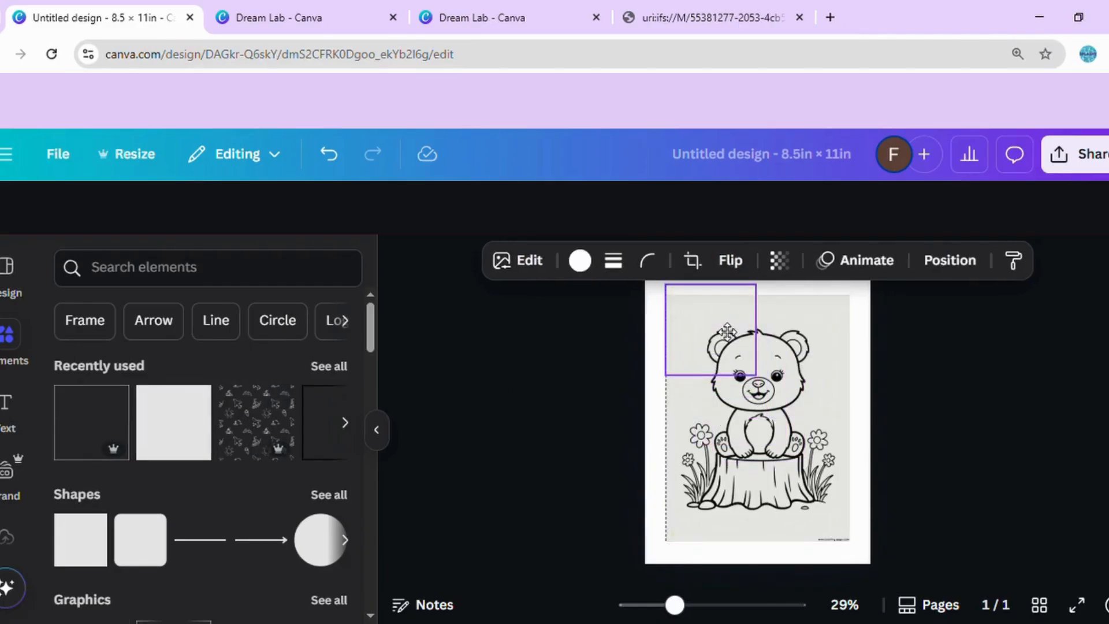
{"action": "left_click_drag", "start_coordinate": [766, 385], "coordinate": [841, 506]}
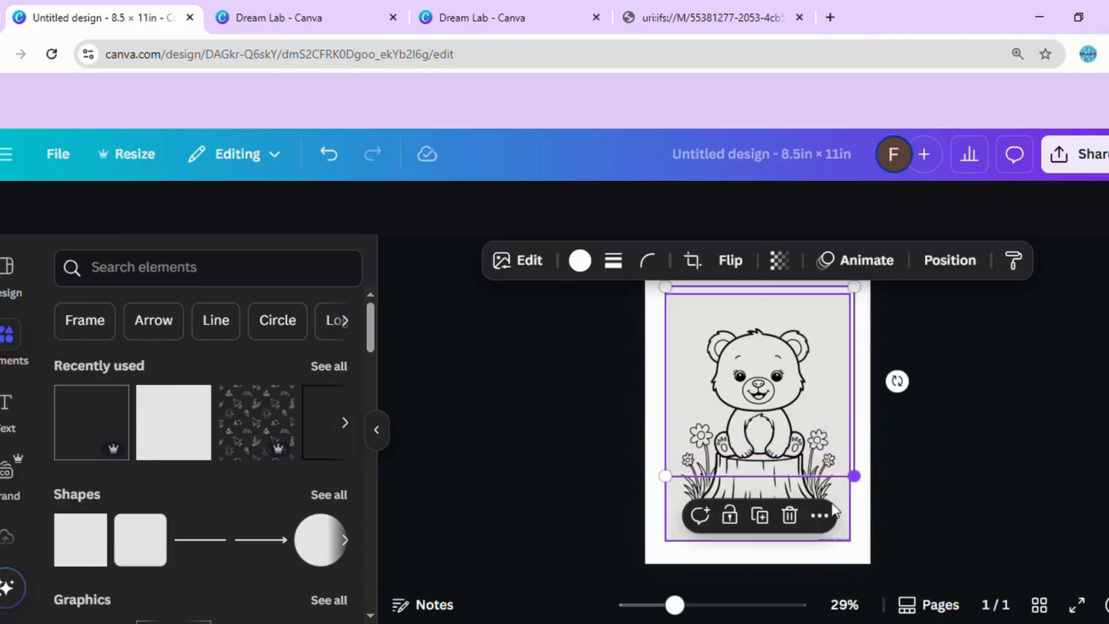
{"action": "left_click", "coordinate": [579, 260]}
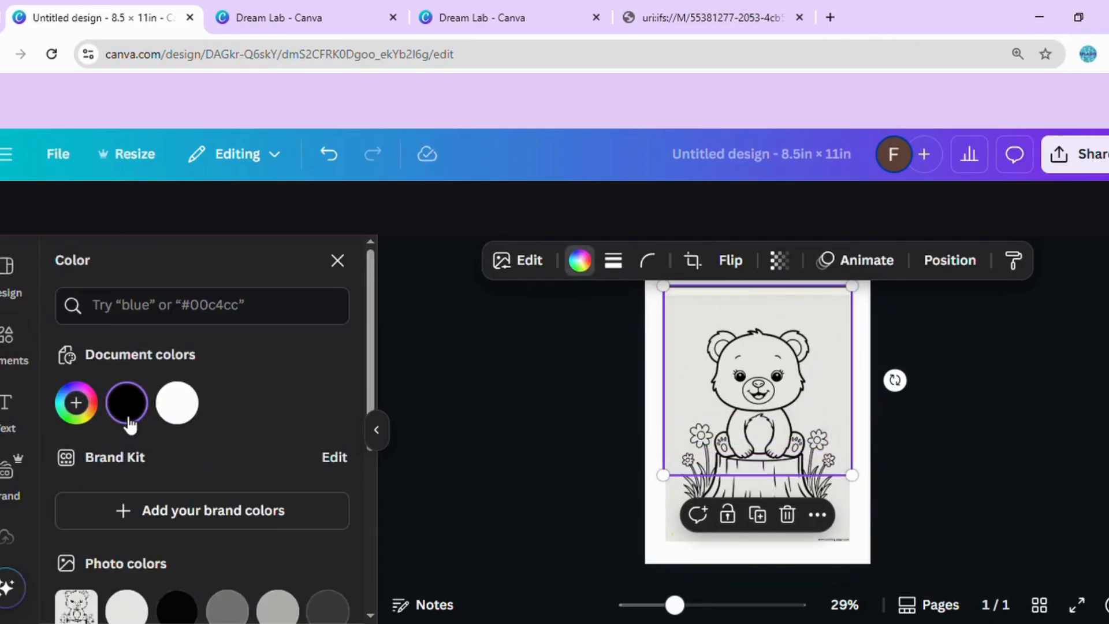
{"action": "mouse_move", "coordinate": [131, 415]}
{"action": "left_click", "coordinate": [910, 314]}
{"action": "left_click", "coordinate": [726, 358]}
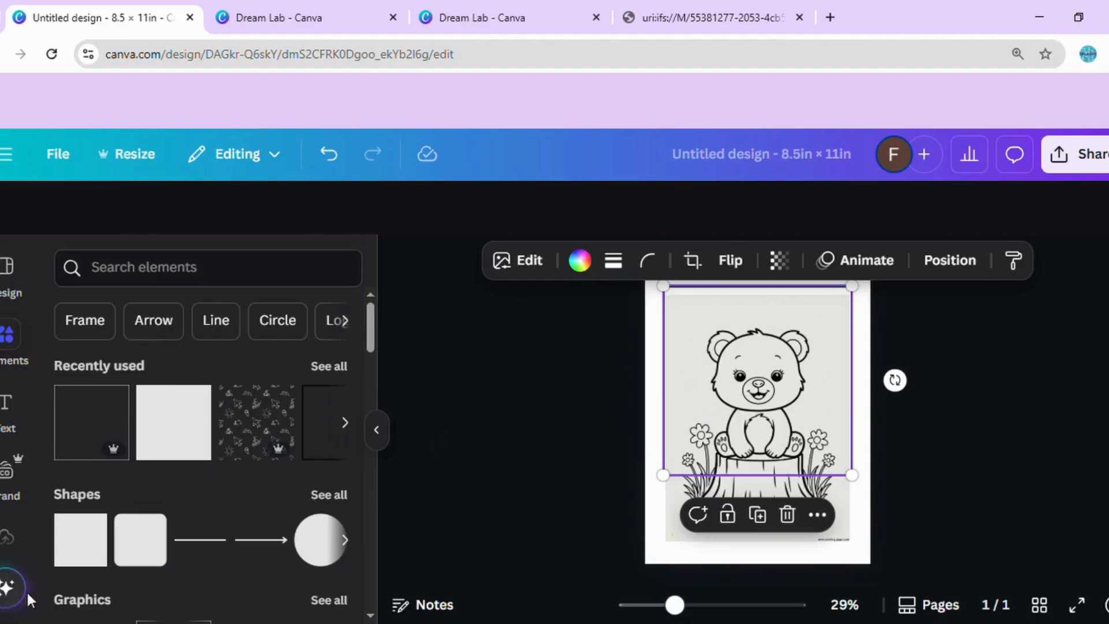
{"action": "left_click", "coordinate": [376, 429]}
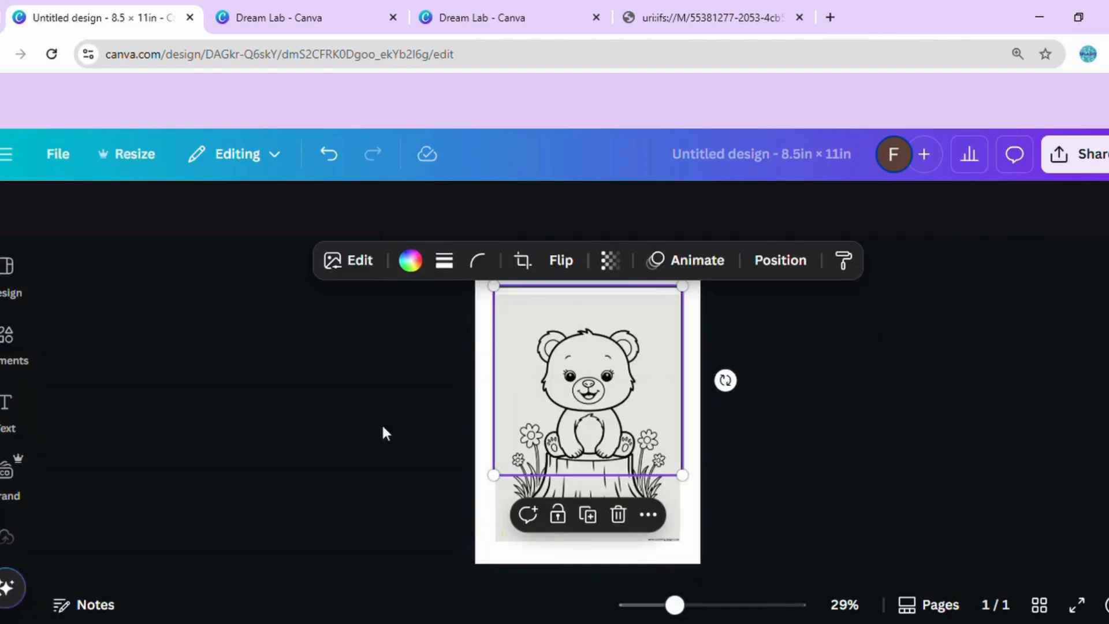
Crop the lower edge off the black frame so its bottom side is open
{"action": "left_click", "coordinate": [521, 264]}
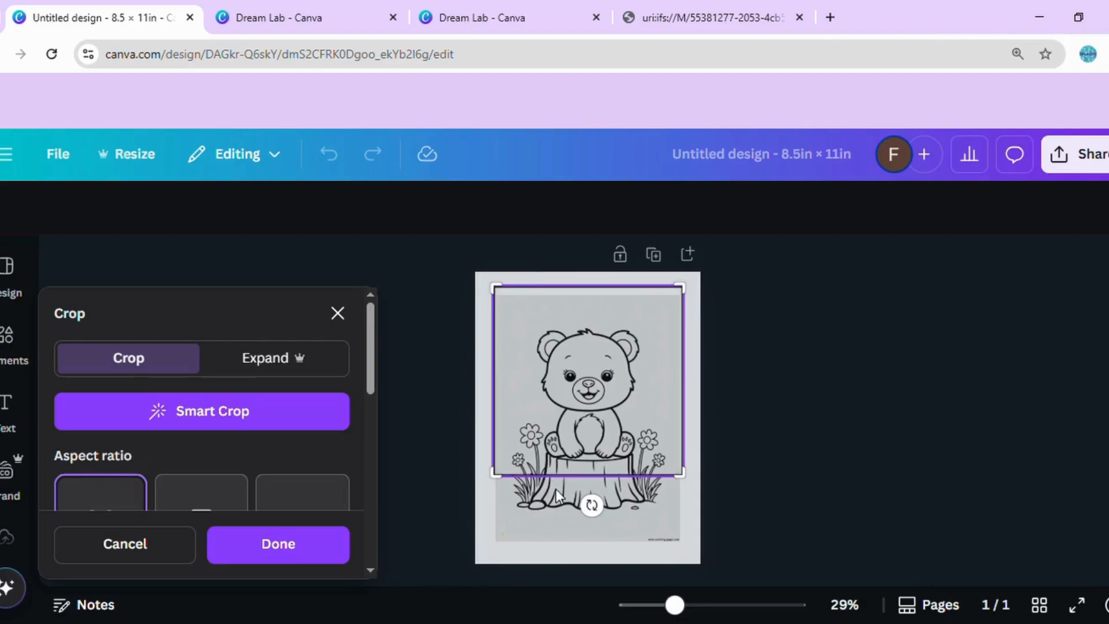
{"action": "left_click_drag", "start_coordinate": [501, 480], "coordinate": [501, 466]}
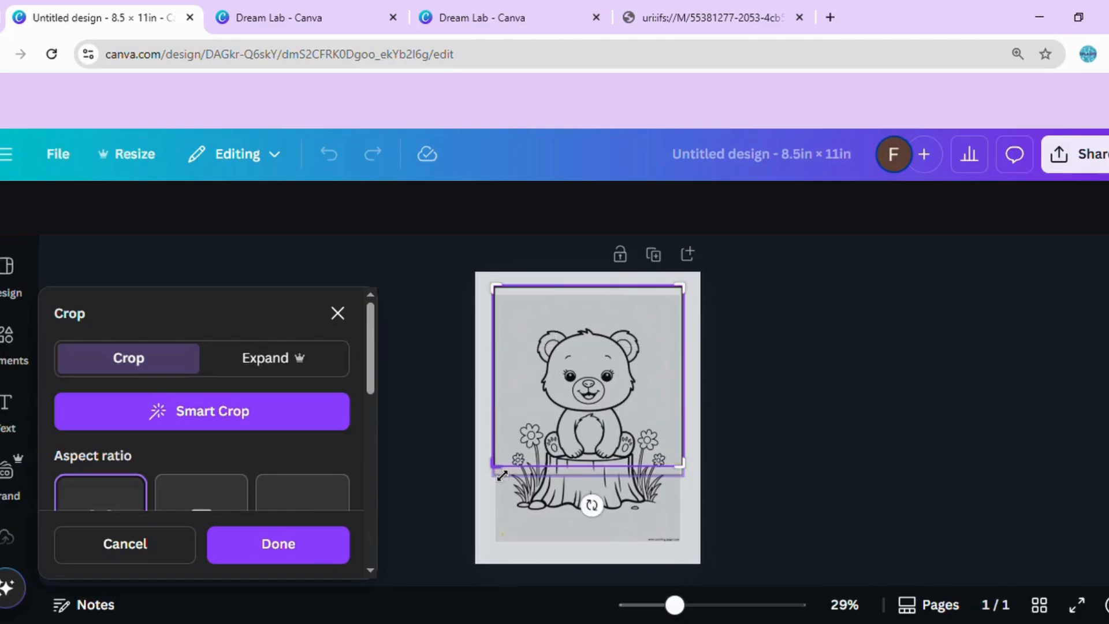
{"action": "left_click", "coordinate": [277, 549]}
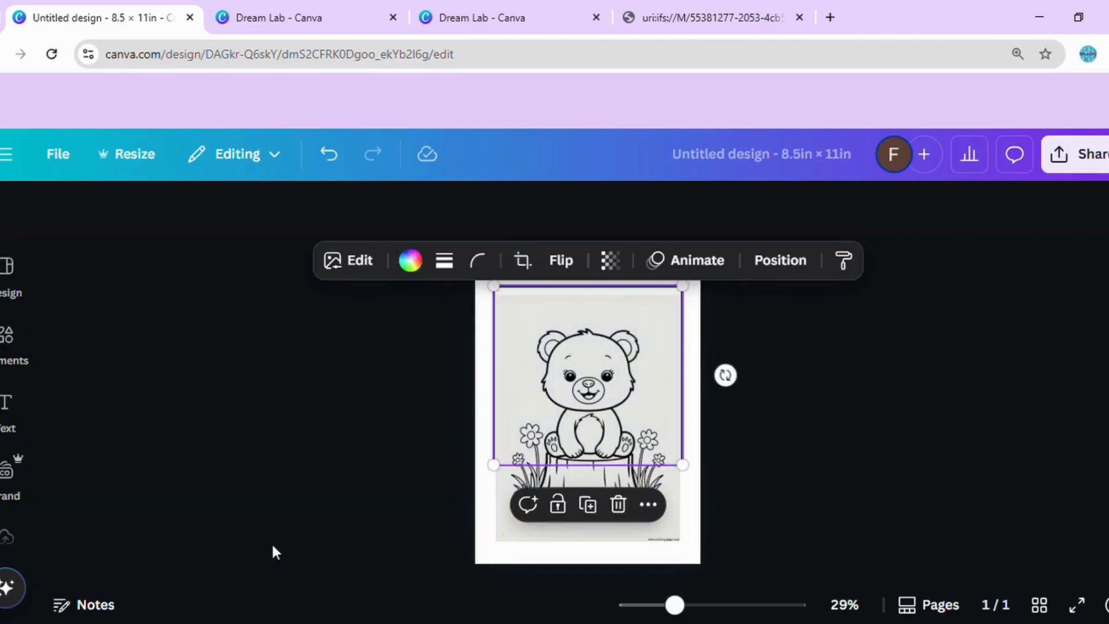
Duplicate the cropped frame, align the copy with the bear image's lower edge and flip it vertically to close the border
{"action": "left_click", "coordinate": [588, 505]}
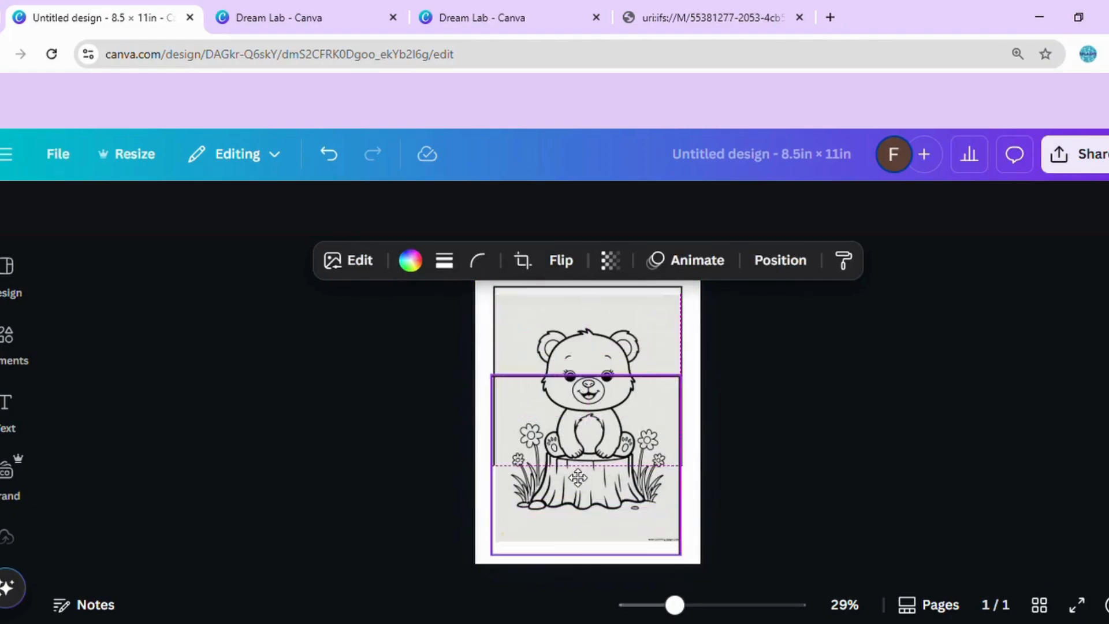
{"action": "left_click_drag", "start_coordinate": [575, 481], "coordinate": [580, 459]}
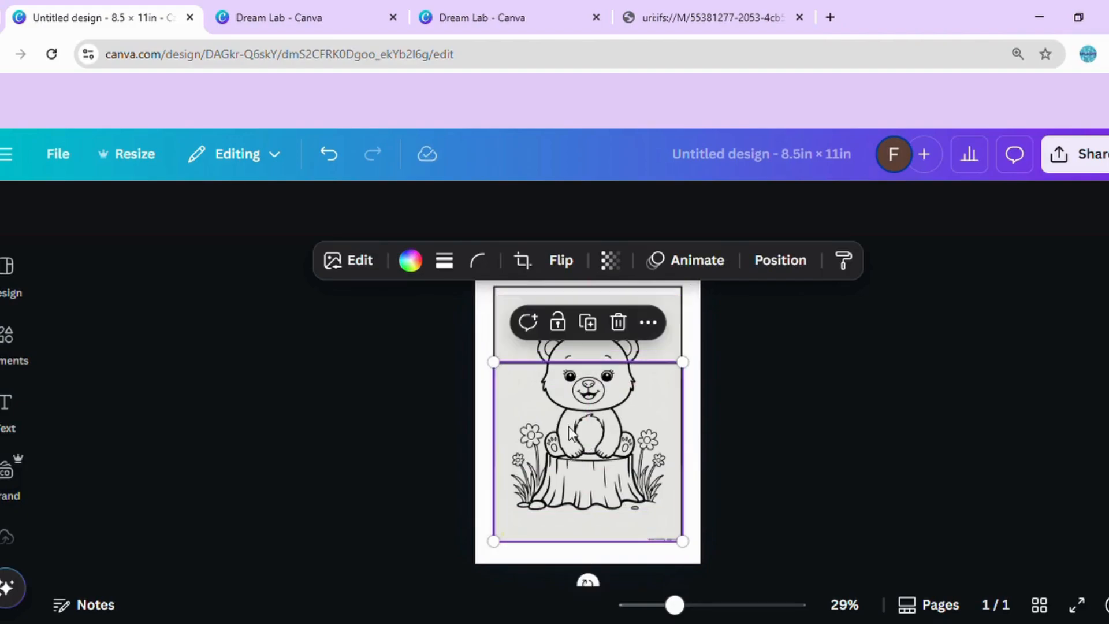
{"action": "left_click", "coordinate": [560, 260]}
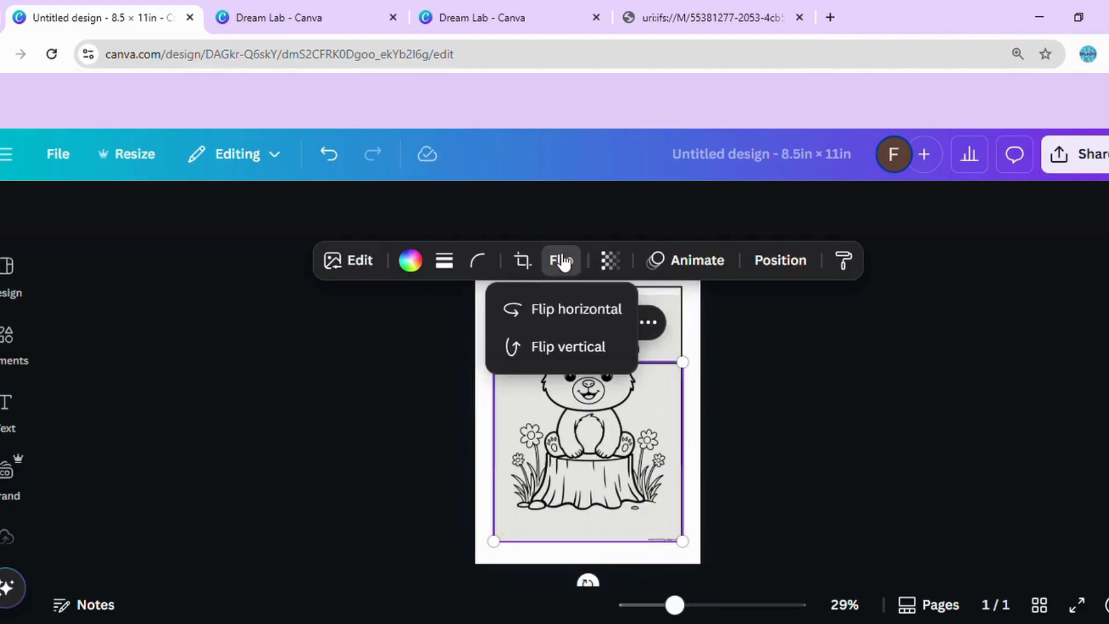
{"action": "left_click", "coordinate": [805, 471]}
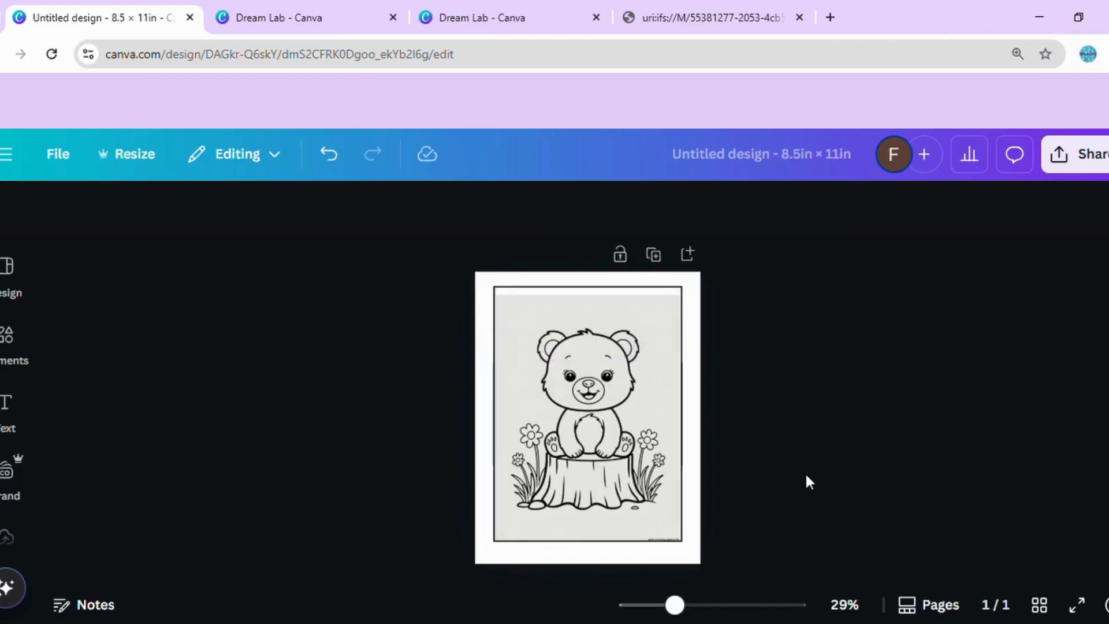
Send both halves of the black border to the back, behind the bear image
{"action": "left_click", "coordinate": [594, 337]}
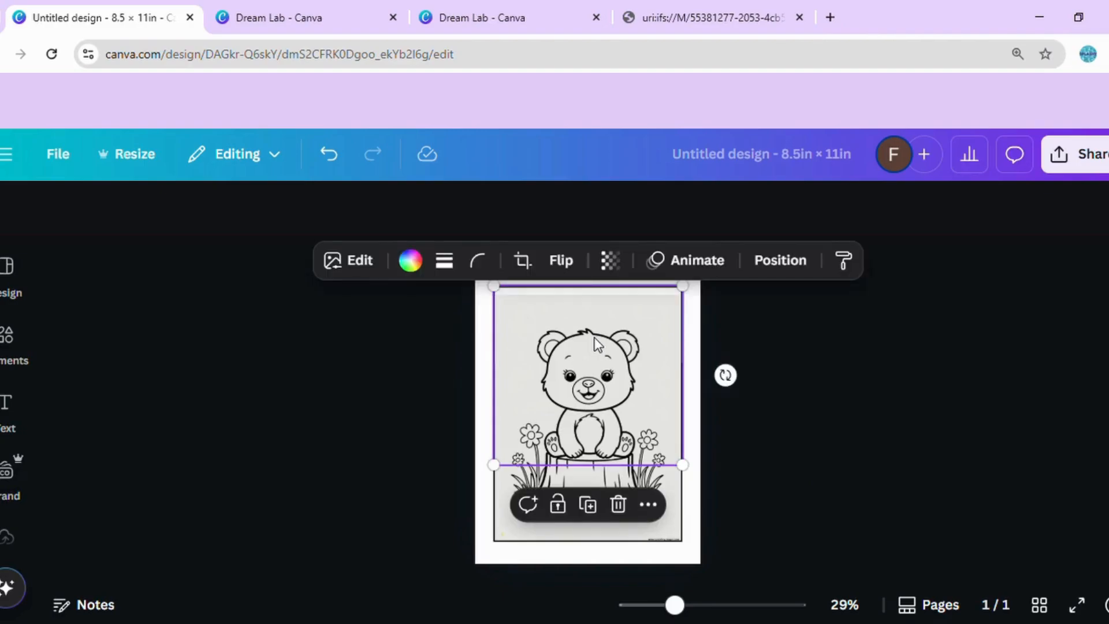
{"action": "left_click", "coordinate": [774, 261]}
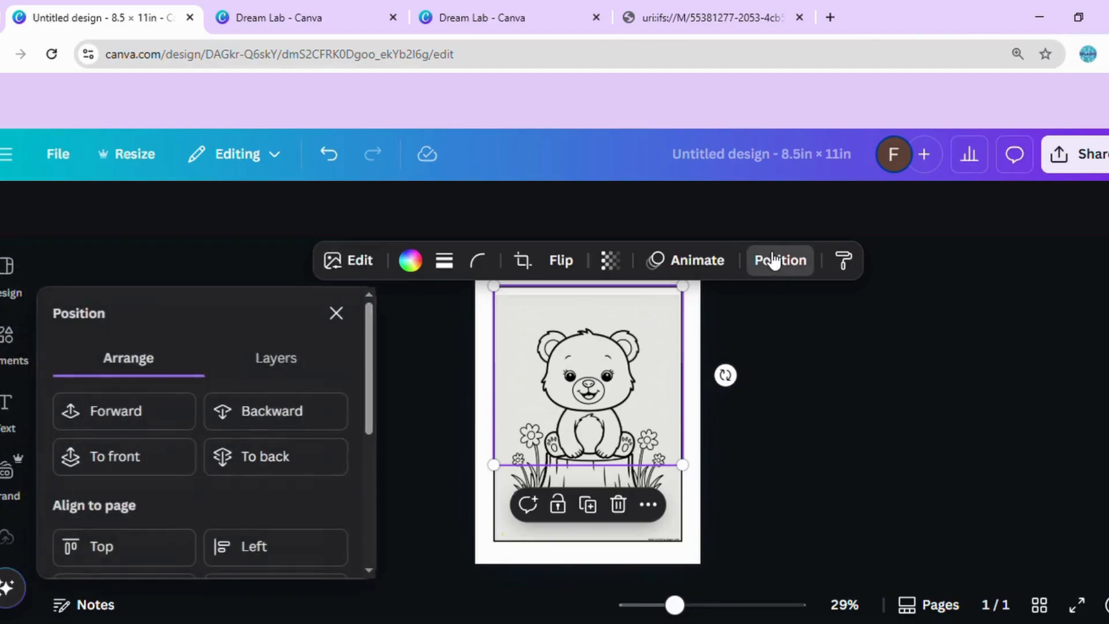
{"action": "left_click", "coordinate": [290, 468]}
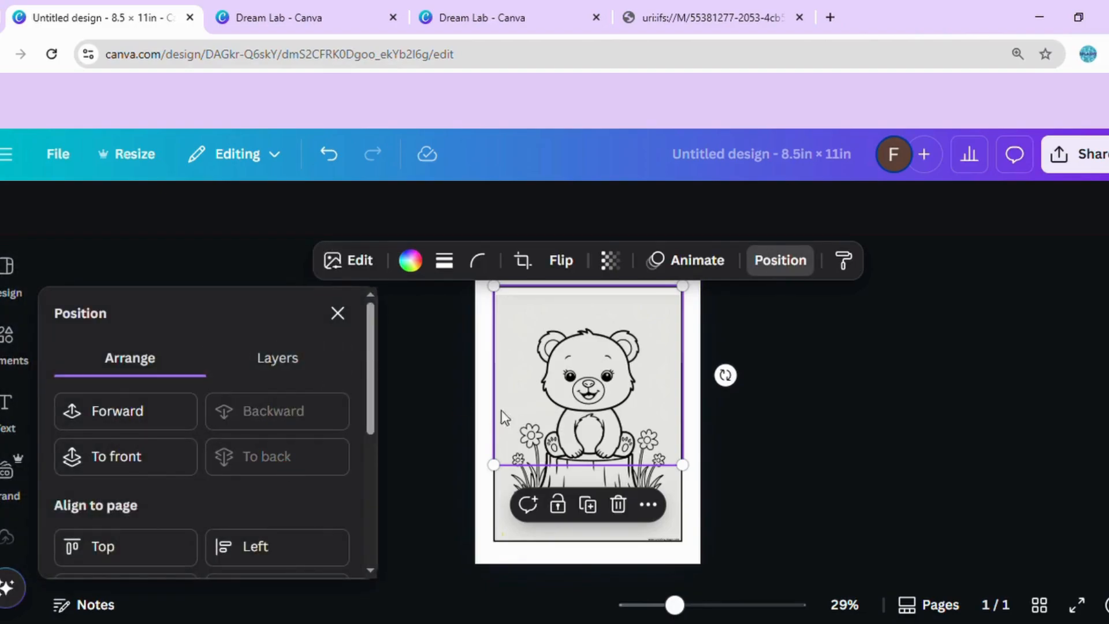
{"action": "left_click", "coordinate": [617, 478]}
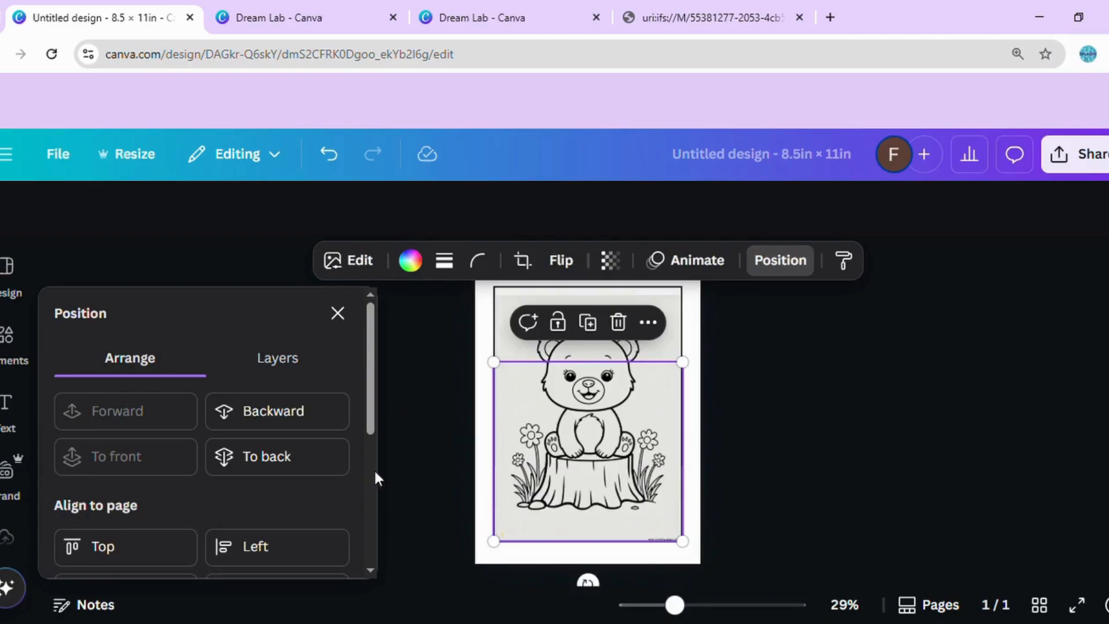
{"action": "left_click", "coordinate": [329, 469]}
Delete the bear image from the page and group the two border halves
{"action": "left_click", "coordinate": [574, 434]}
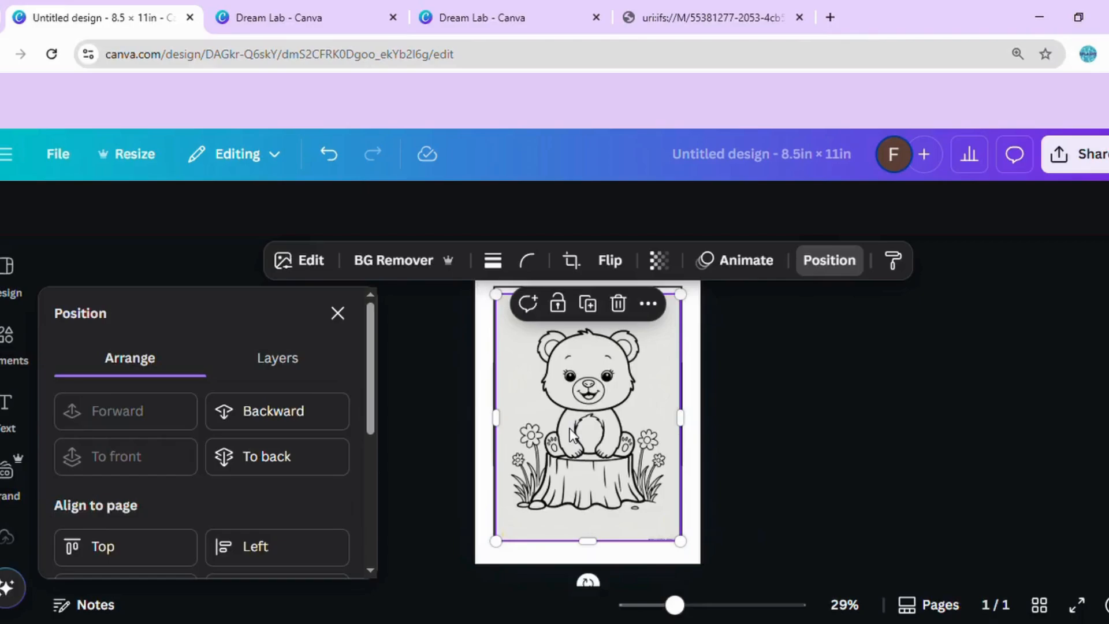
{"action": "key", "text": "Delete"}
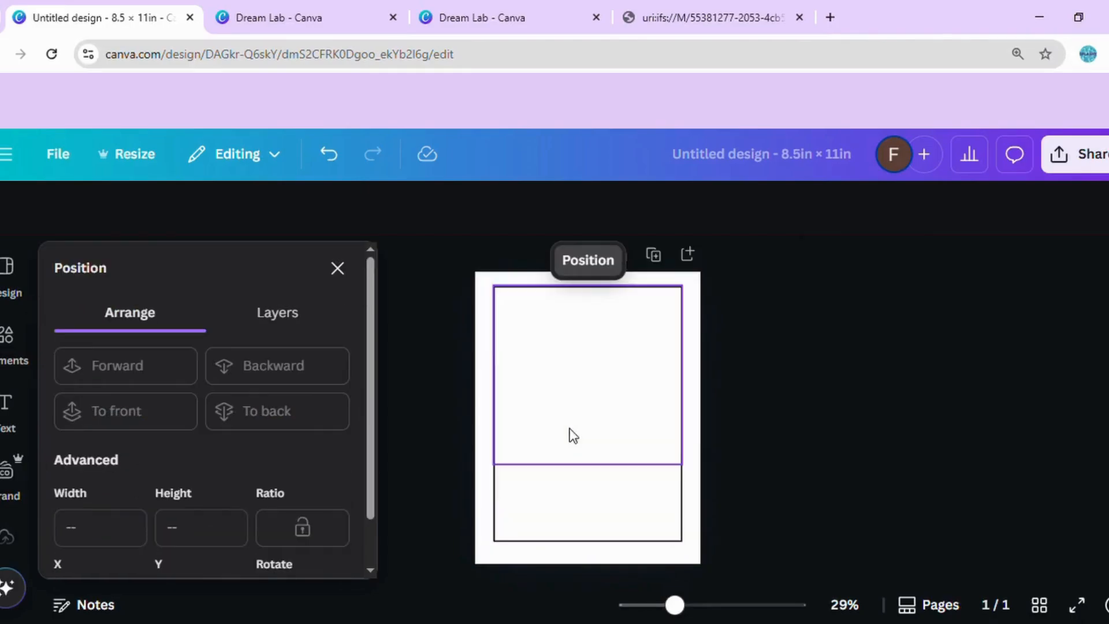
{"action": "left_click_drag", "start_coordinate": [452, 306], "coordinate": [763, 529]}
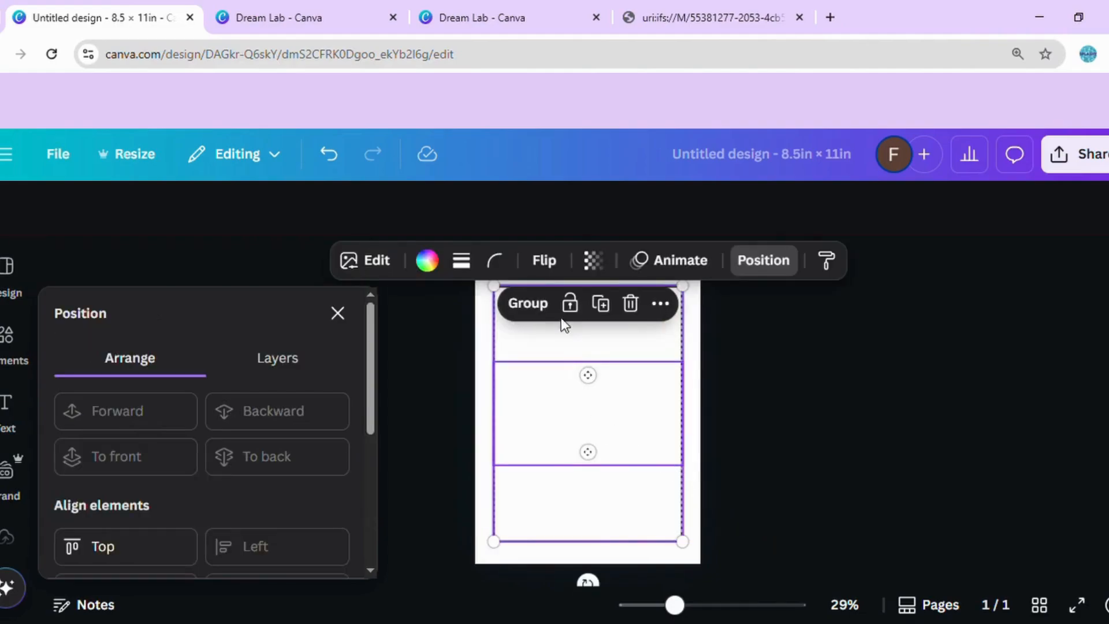
{"action": "left_click", "coordinate": [536, 309]}
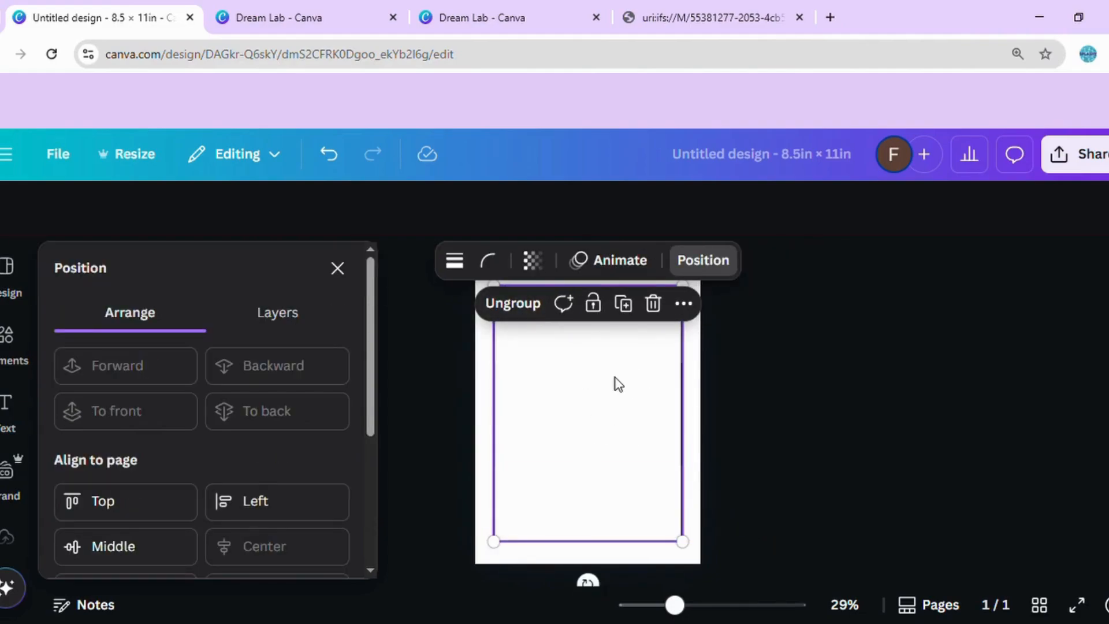
Shrink the grouped border slightly and center it on the page with even margins
{"action": "left_click_drag", "start_coordinate": [618, 384], "coordinate": [625, 493]}
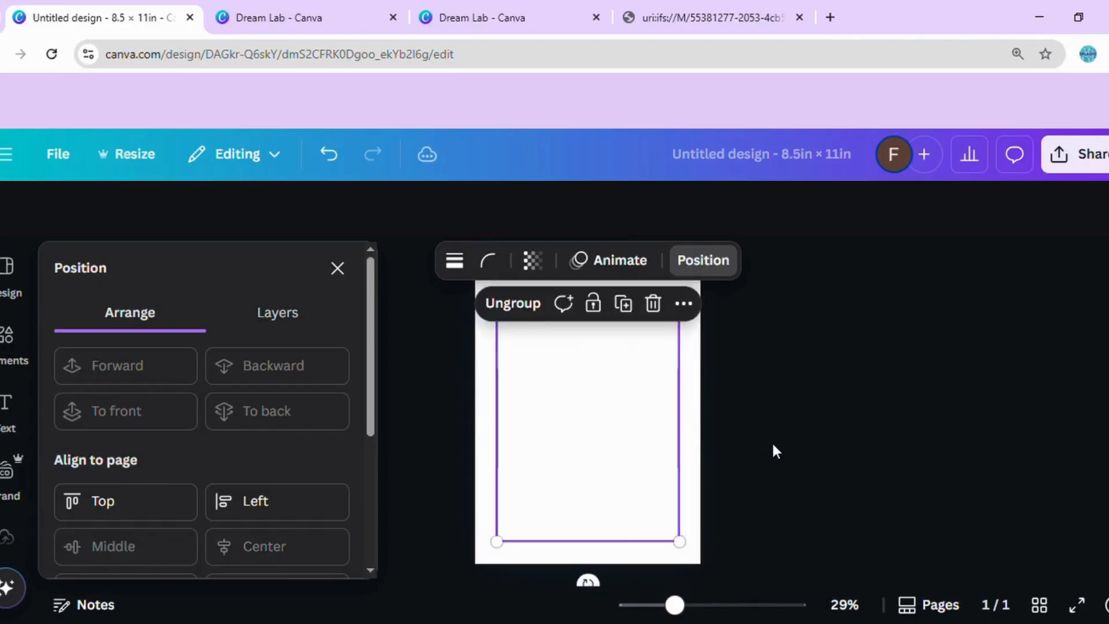
{"action": "left_click", "coordinate": [774, 450]}
{"action": "left_click", "coordinate": [774, 450]}
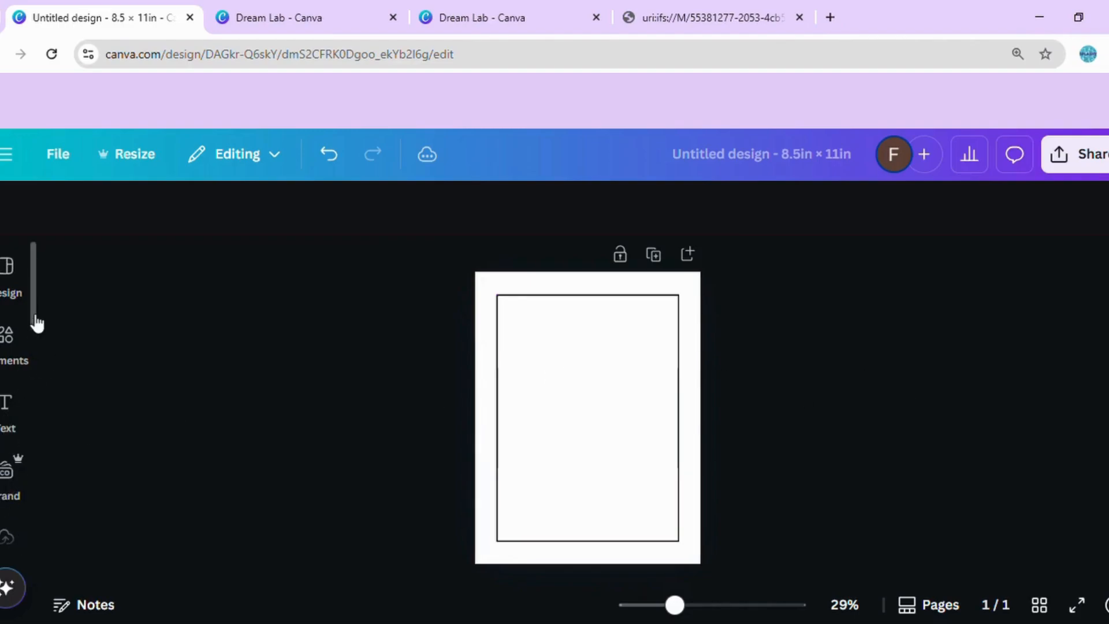
Add the gray-background bear image from the uploaded images back onto the page
{"action": "left_click", "coordinate": [11, 334]}
{"action": "left_click_drag", "start_coordinate": [462, 358], "coordinate": [746, 512]}
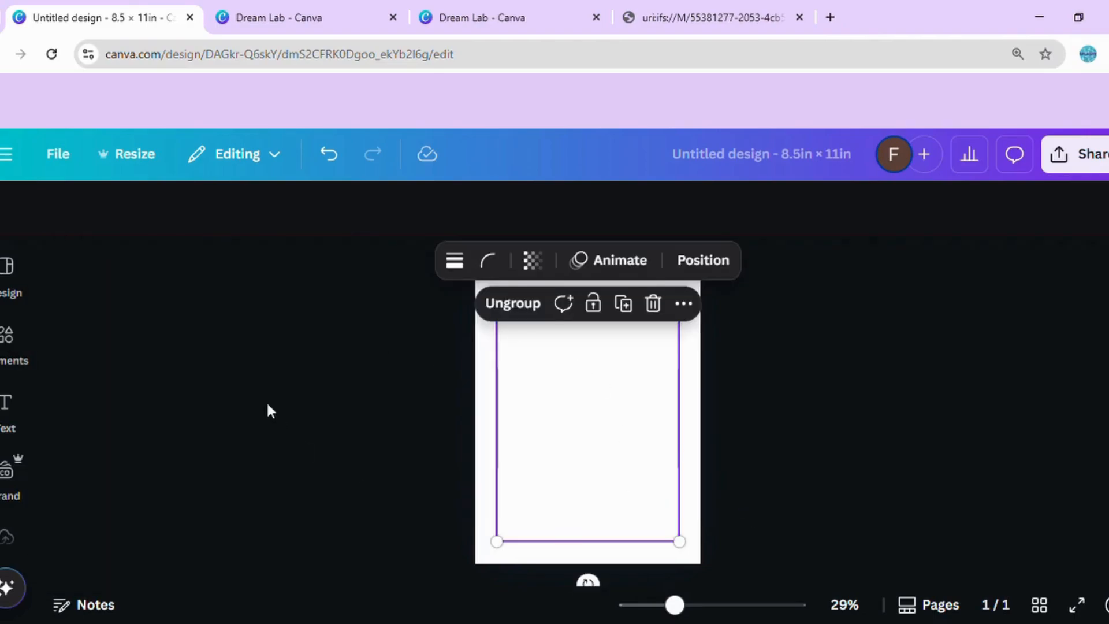
{"action": "left_click", "coordinate": [8, 488]}
{"action": "scroll", "coordinate": [34, 262], "scroll_direction": "down", "scroll_amount": 2}
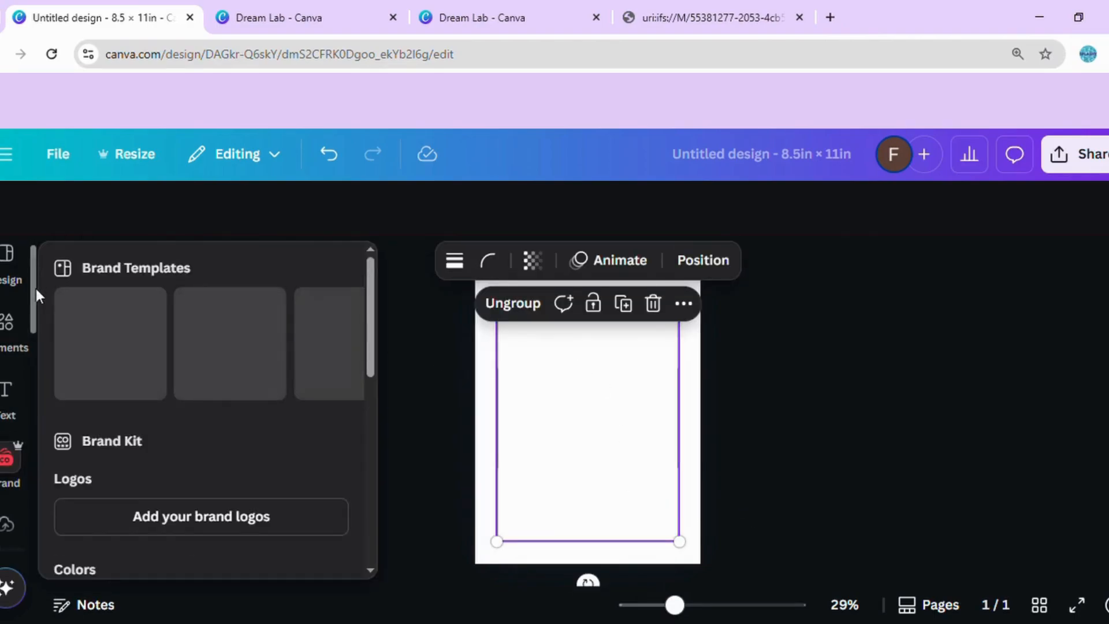
{"action": "left_click", "coordinate": [23, 413]}
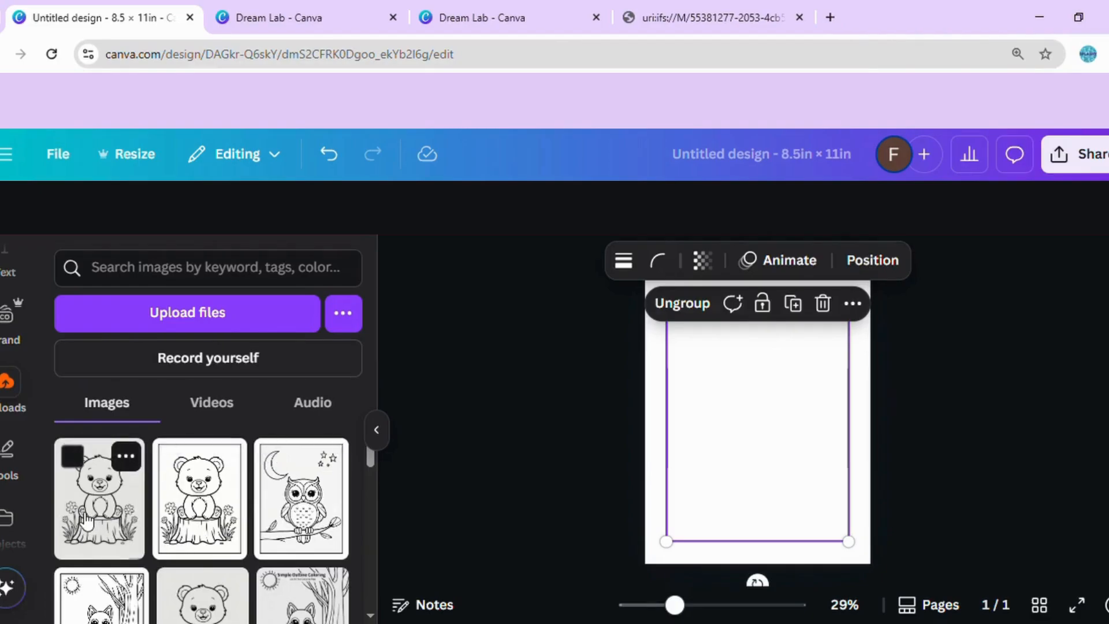
{"action": "left_click", "coordinate": [87, 519]}
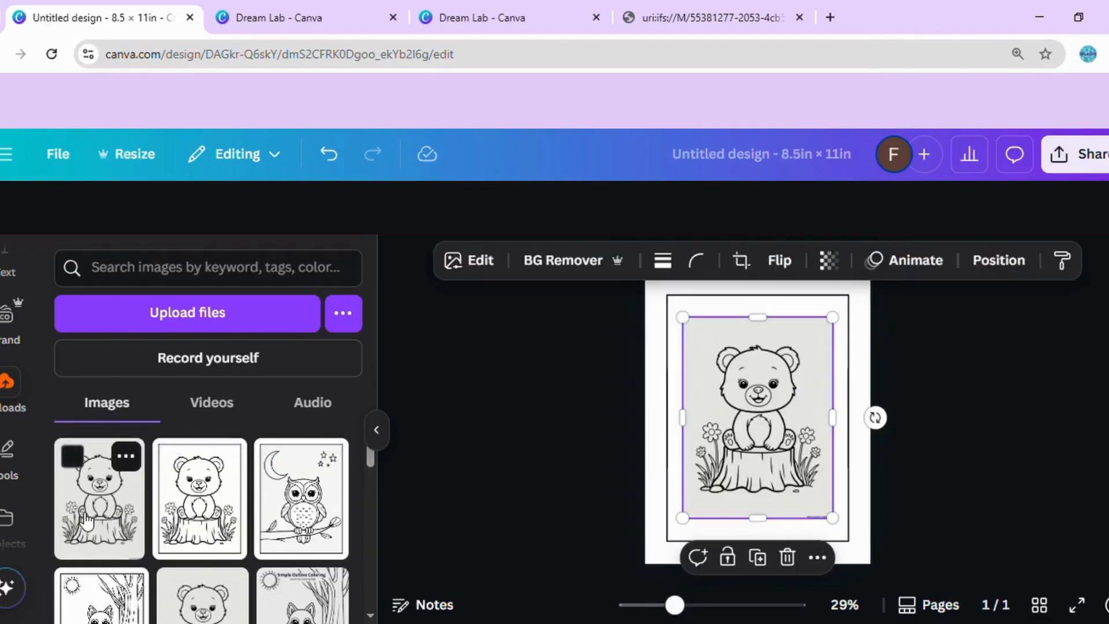
{"action": "left_click", "coordinate": [378, 430]}
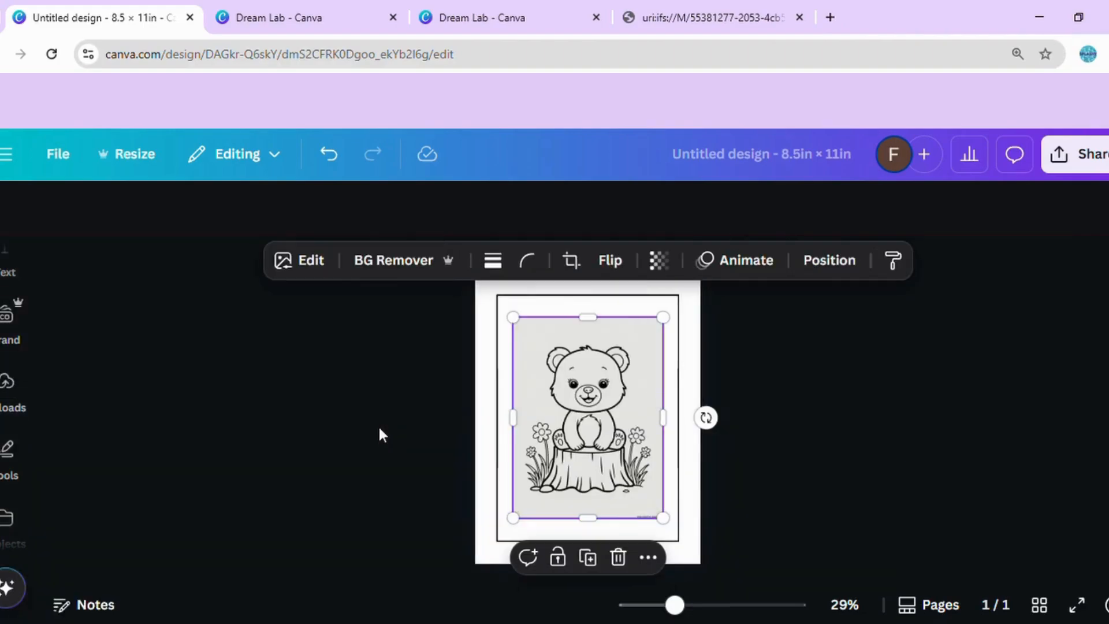
Enlarge the bear image to the border's full width and center it vertically inside the border
{"action": "left_click_drag", "start_coordinate": [587, 364], "coordinate": [571, 340]}
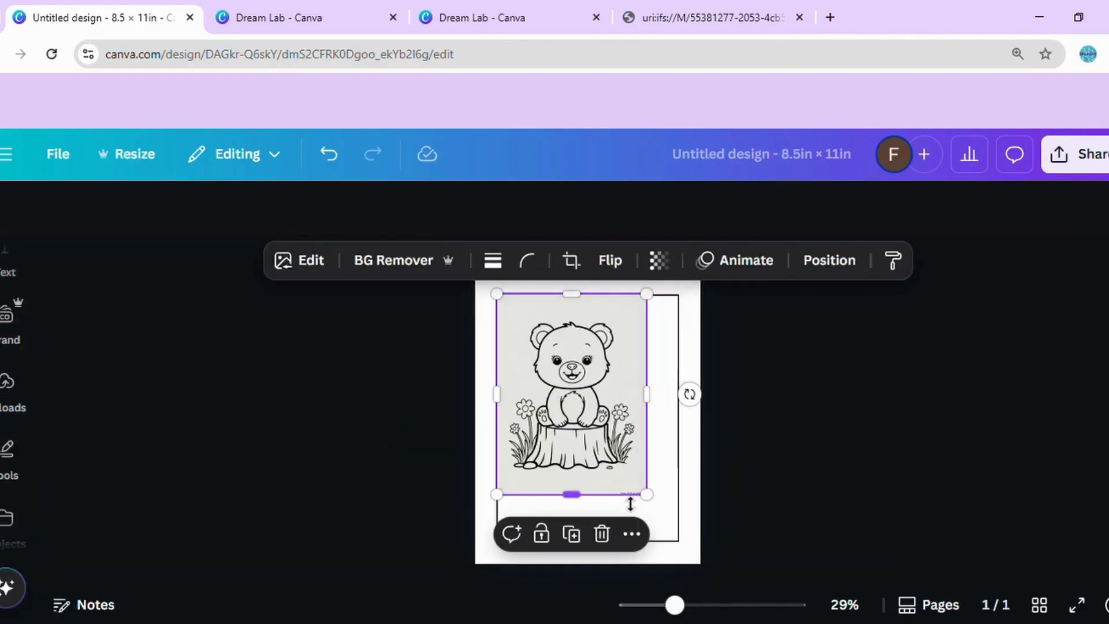
{"action": "left_click_drag", "start_coordinate": [658, 509], "coordinate": [651, 539]}
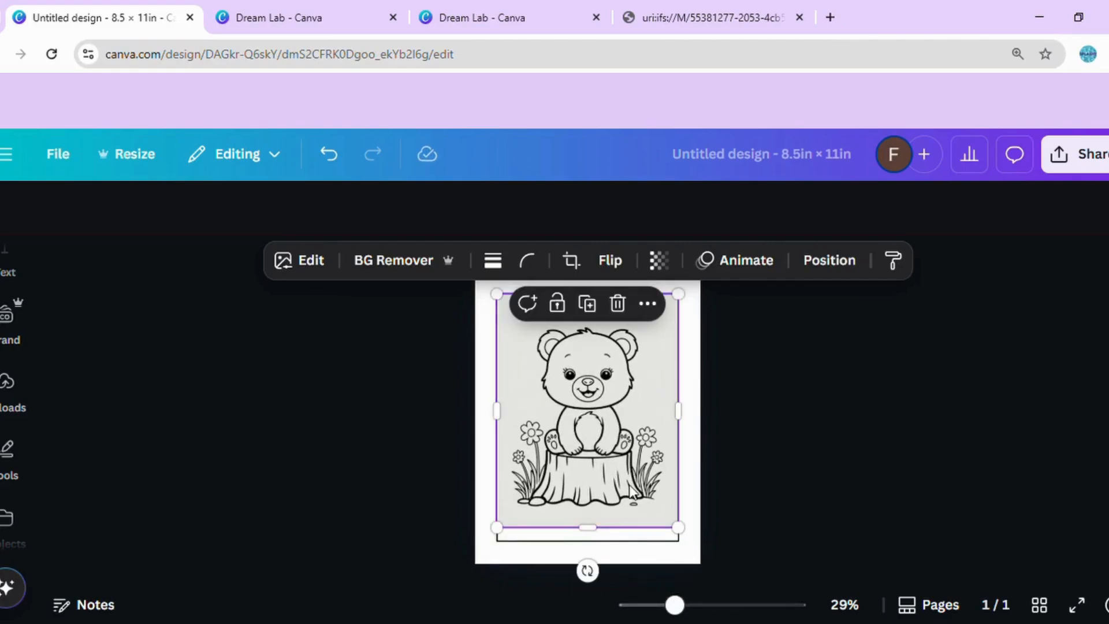
{"action": "left_click_drag", "start_coordinate": [634, 491], "coordinate": [632, 504]}
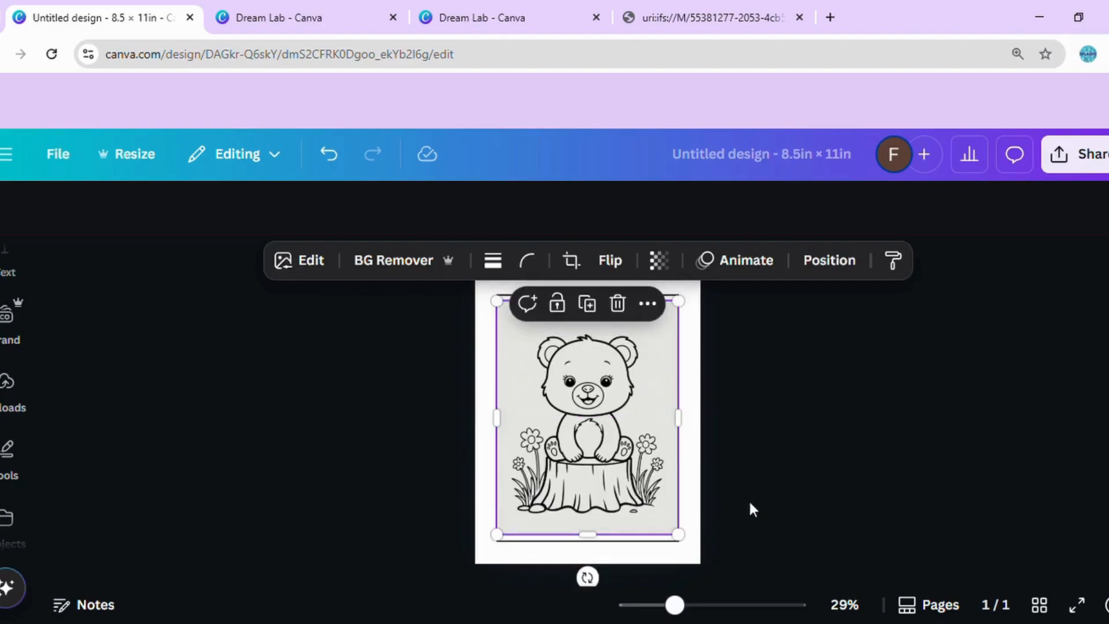
Adjust the bear image's contrast to 95
{"action": "left_click", "coordinate": [315, 270]}
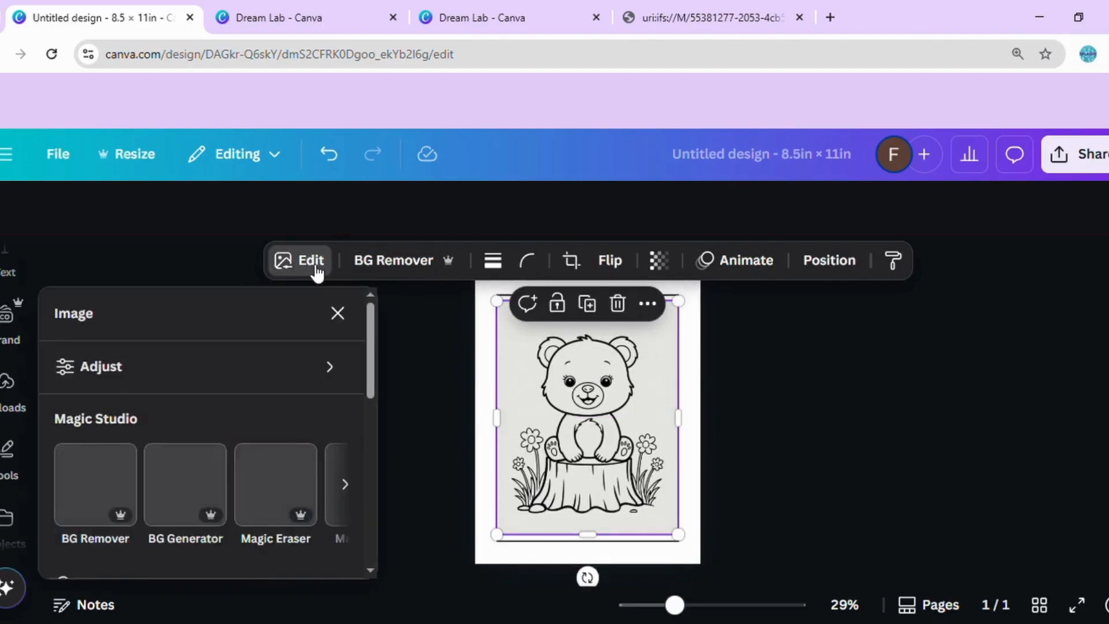
{"action": "left_click", "coordinate": [335, 363]}
{"action": "left_click_drag", "start_coordinate": [370, 307], "coordinate": [370, 382]}
{"action": "left_click", "coordinate": [270, 401]}
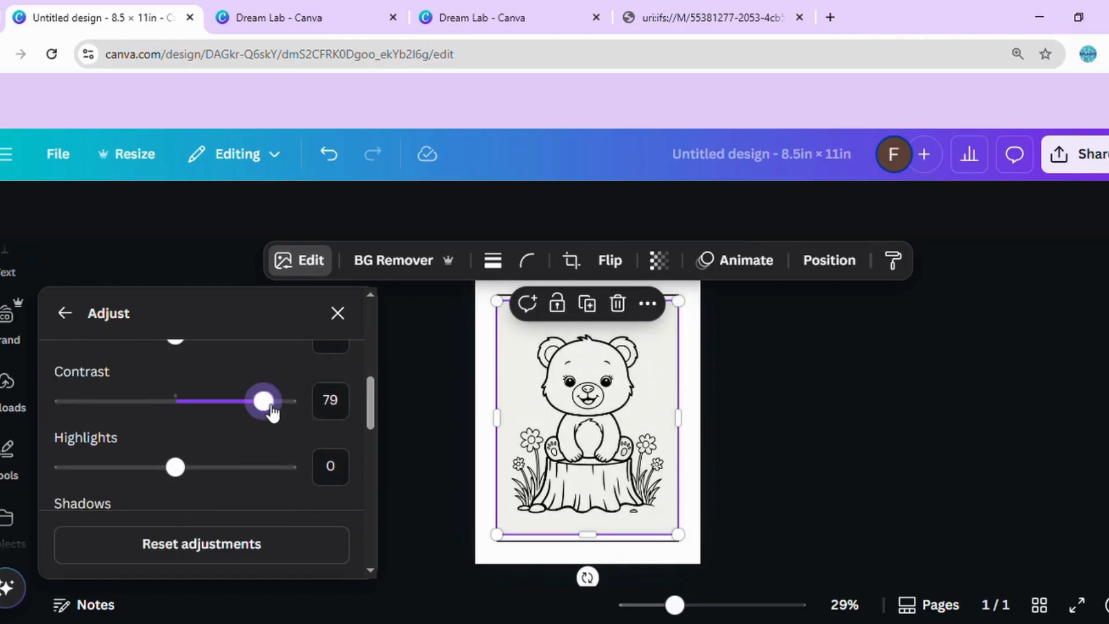
{"action": "left_click", "coordinate": [706, 605]}
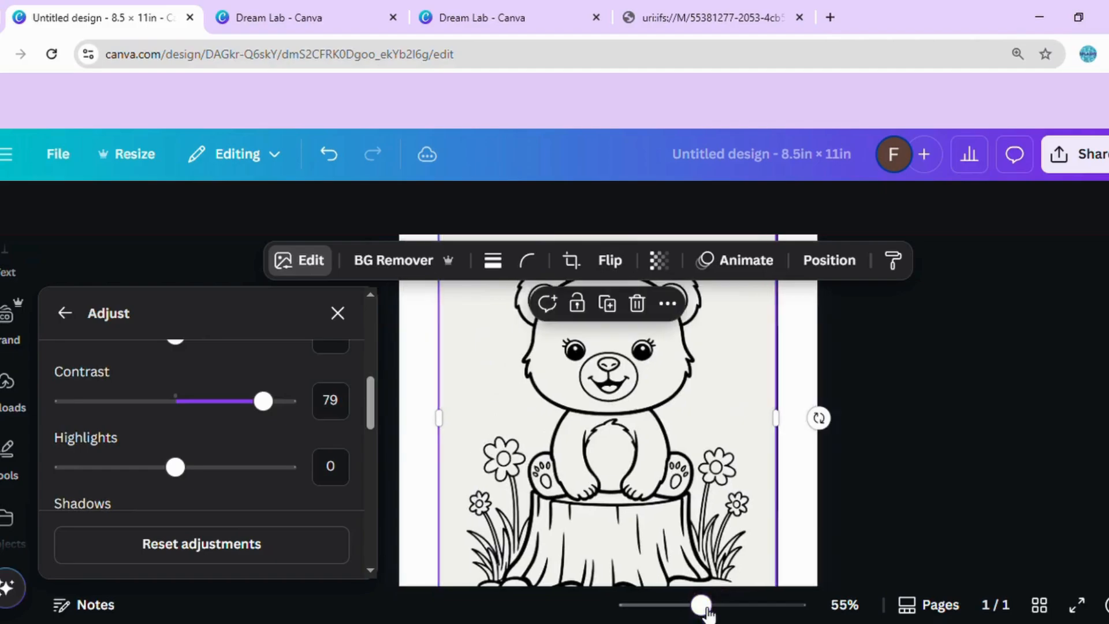
{"action": "left_click", "coordinate": [291, 411]}
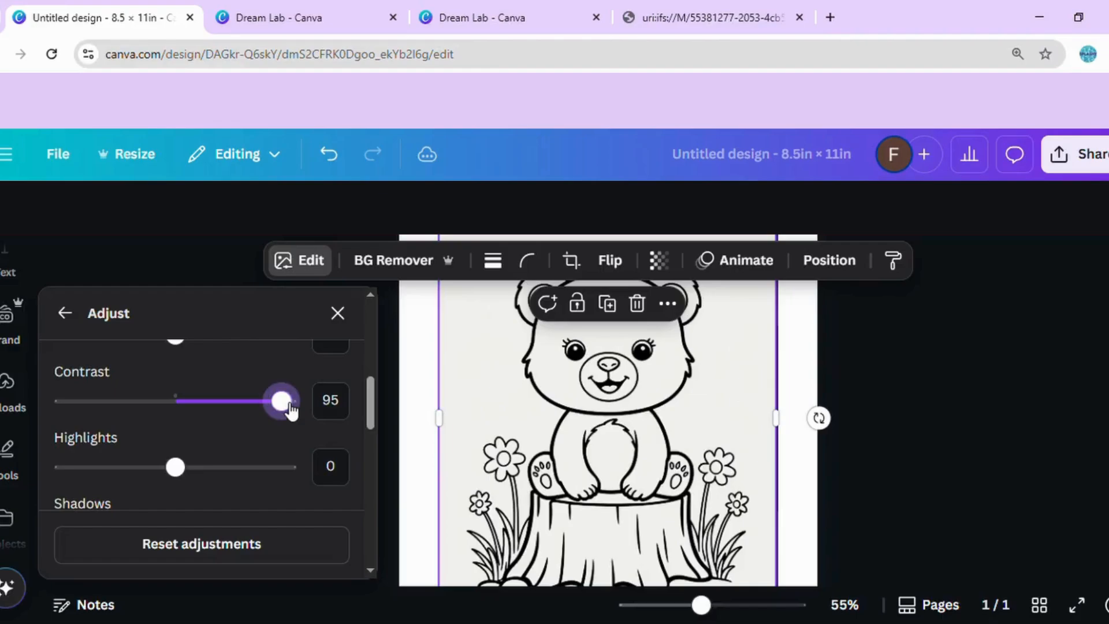
Set the bear image's whites to 79 and its clarity to 83
{"action": "left_click_drag", "start_coordinate": [369, 430], "coordinate": [370, 437]}
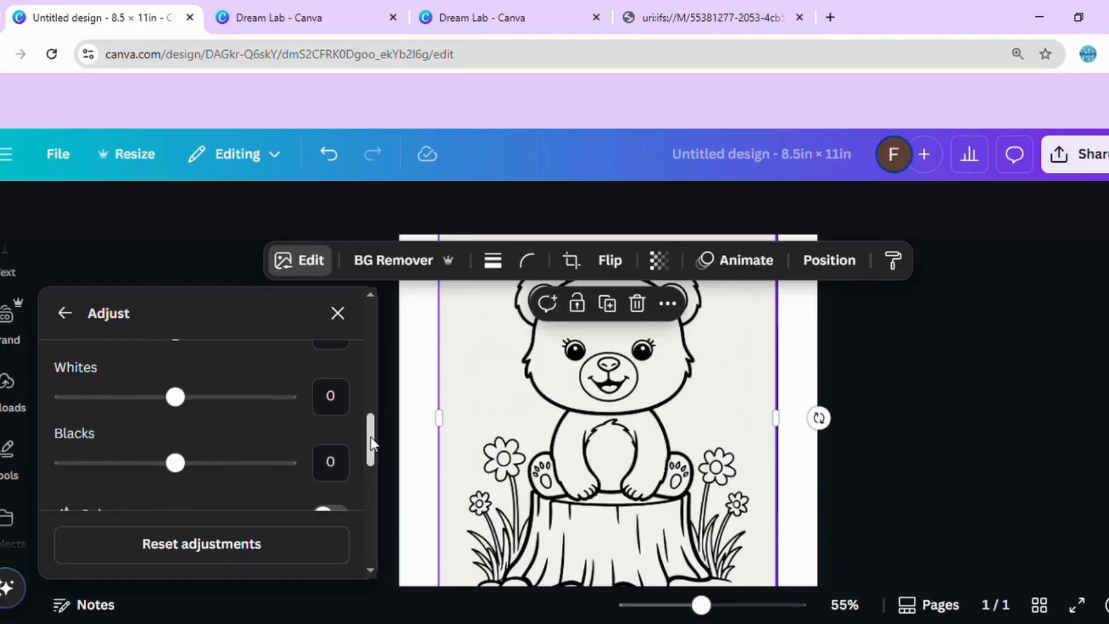
{"action": "left_click", "coordinate": [247, 397]}
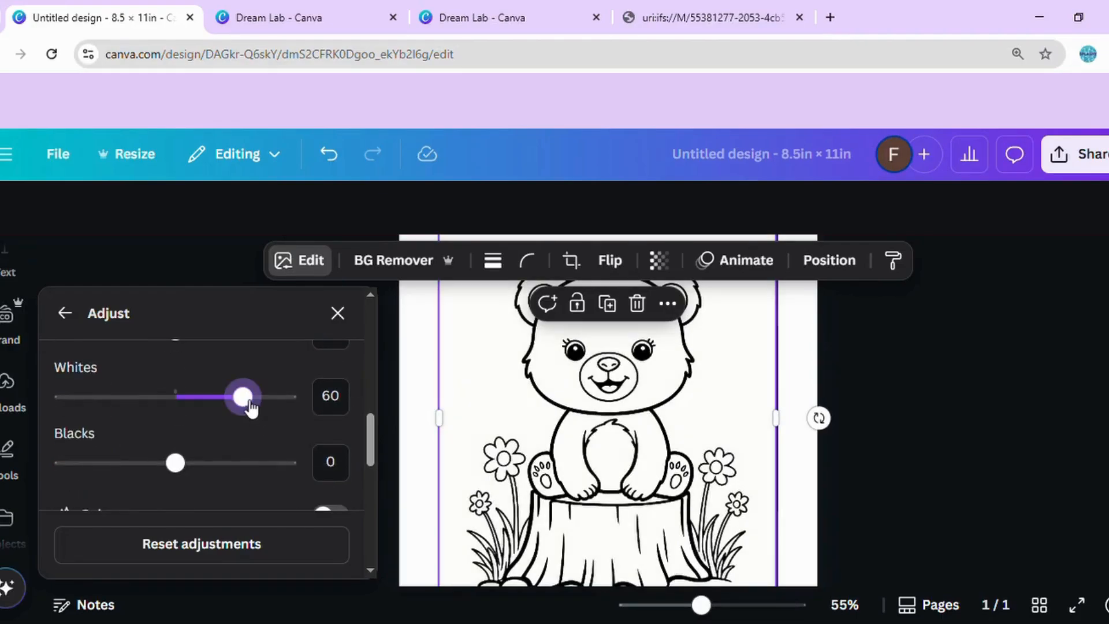
{"action": "left_click", "coordinate": [263, 397]}
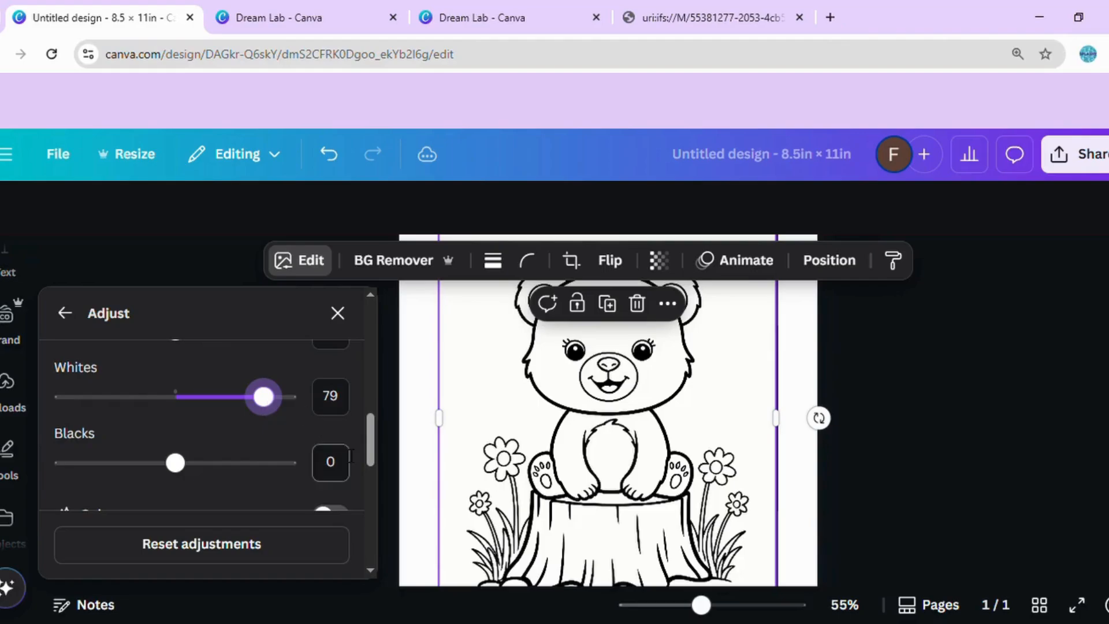
{"action": "left_click_drag", "start_coordinate": [369, 430], "coordinate": [359, 518]}
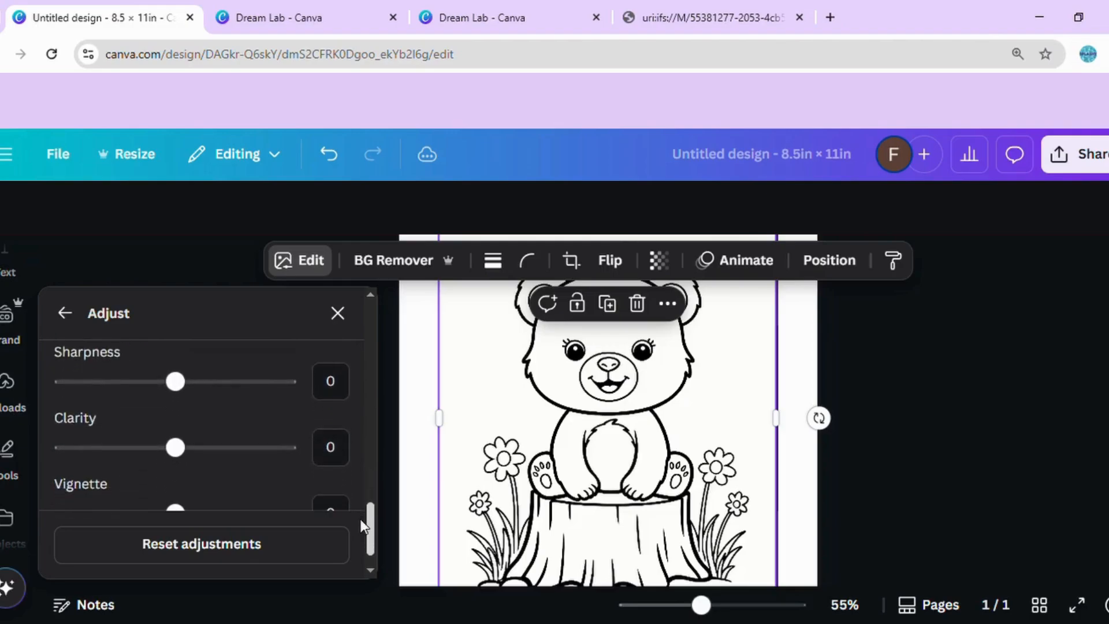
{"action": "left_click", "coordinate": [275, 450]}
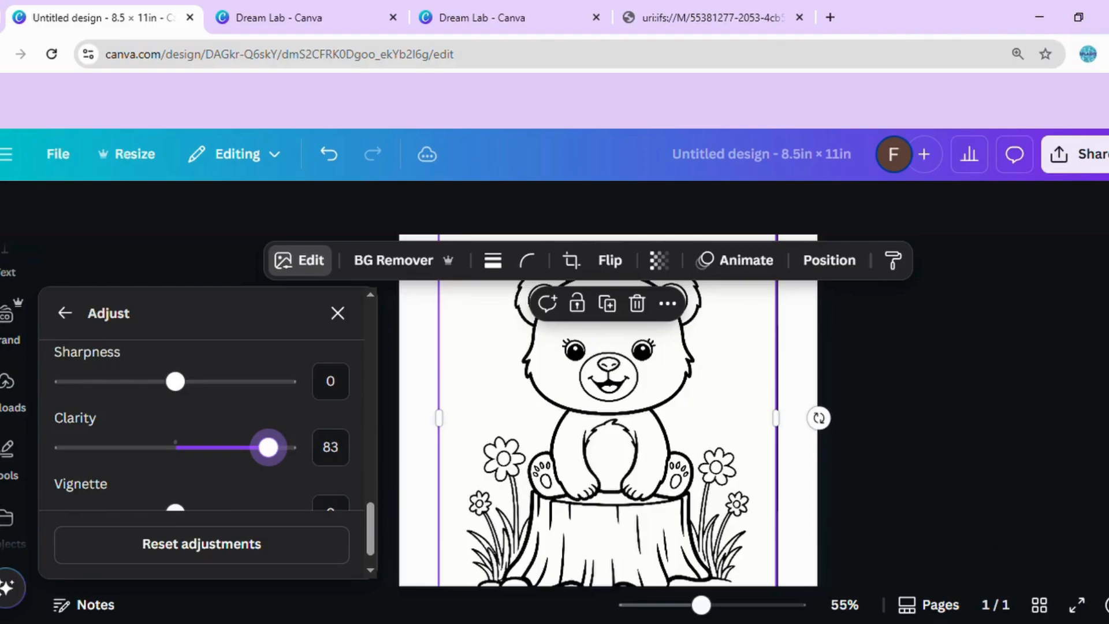
Send the adjusted bear image to the back, behind the black border
{"action": "scroll", "coordinate": [608, 410], "scroll_direction": "down", "scroll_amount": 1}
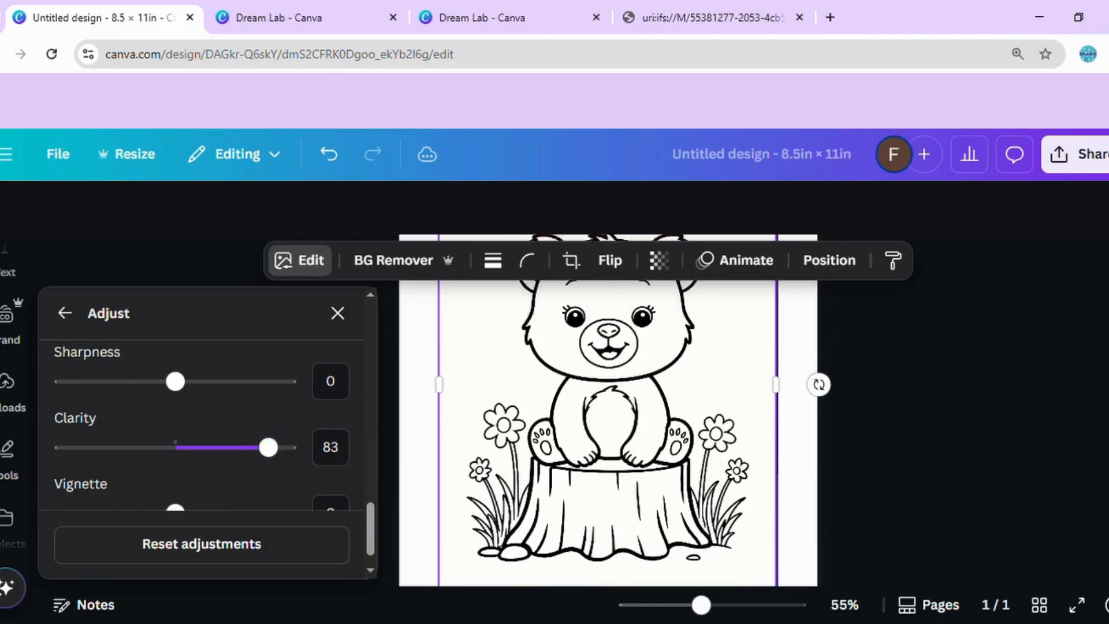
{"action": "scroll", "coordinate": [608, 410], "scroll_direction": "up", "scroll_amount": 3}
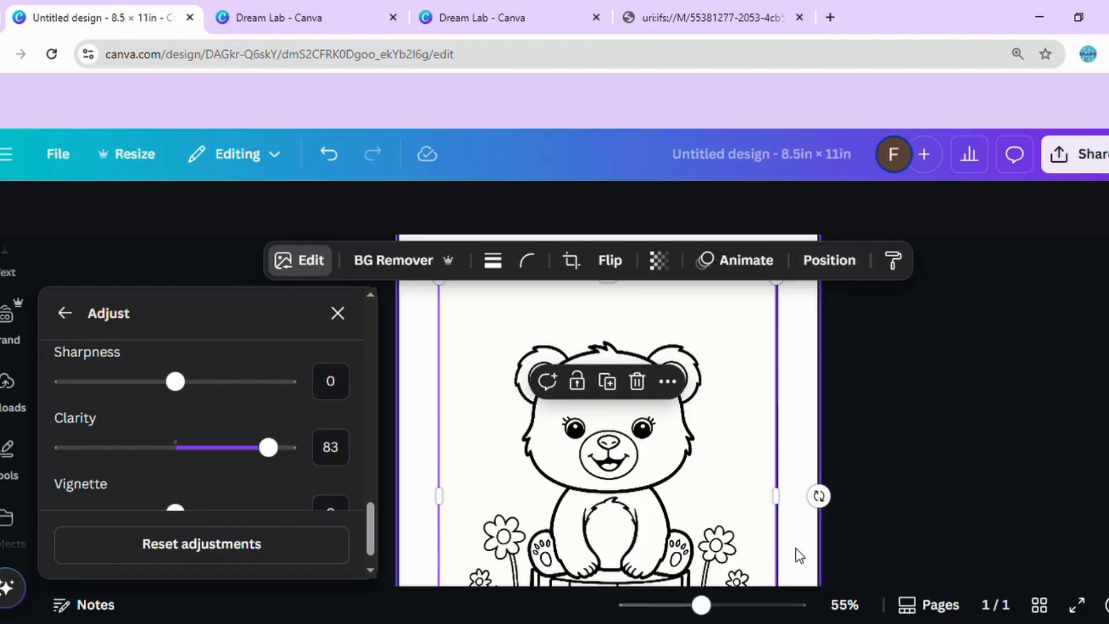
{"action": "left_click_drag", "start_coordinate": [693, 612], "coordinate": [687, 607]}
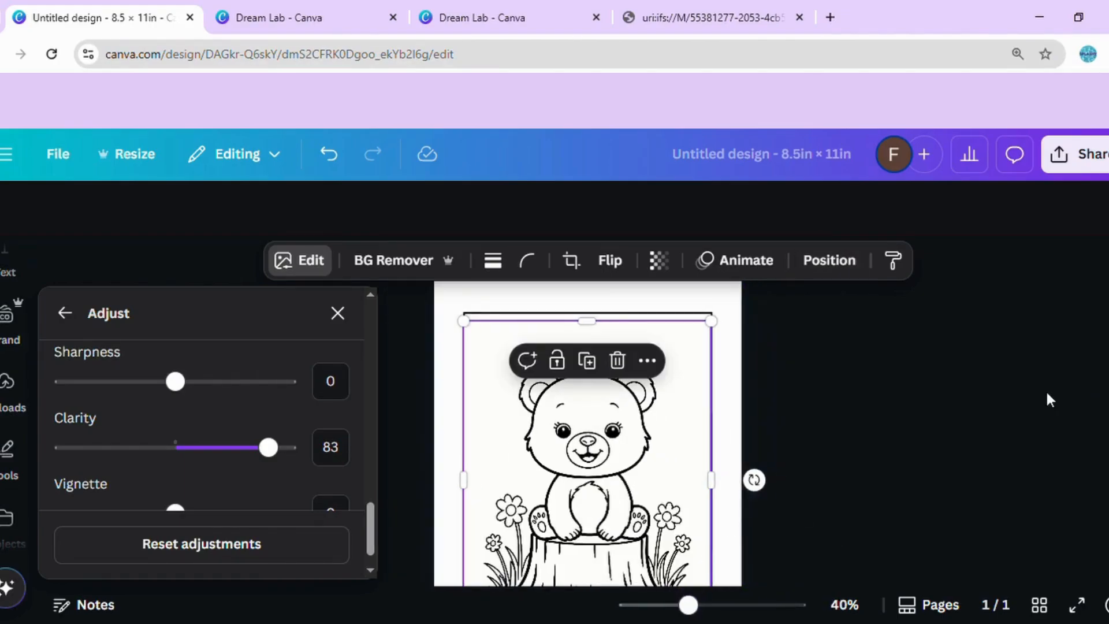
{"action": "scroll", "coordinate": [587, 433], "scroll_direction": "down", "scroll_amount": 2}
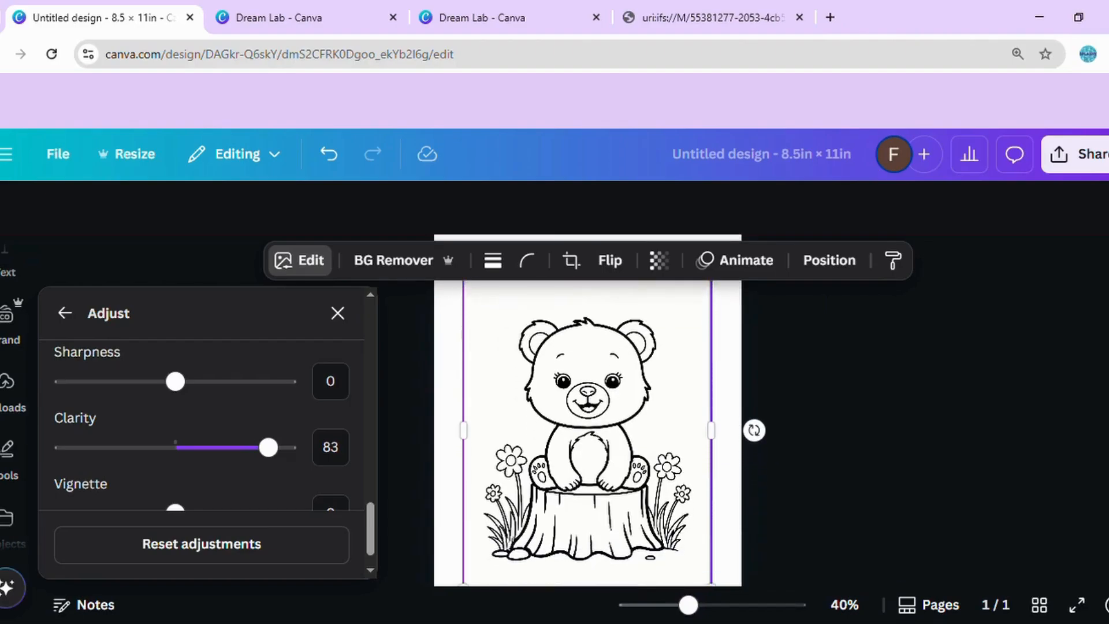
{"action": "left_click", "coordinate": [838, 266]}
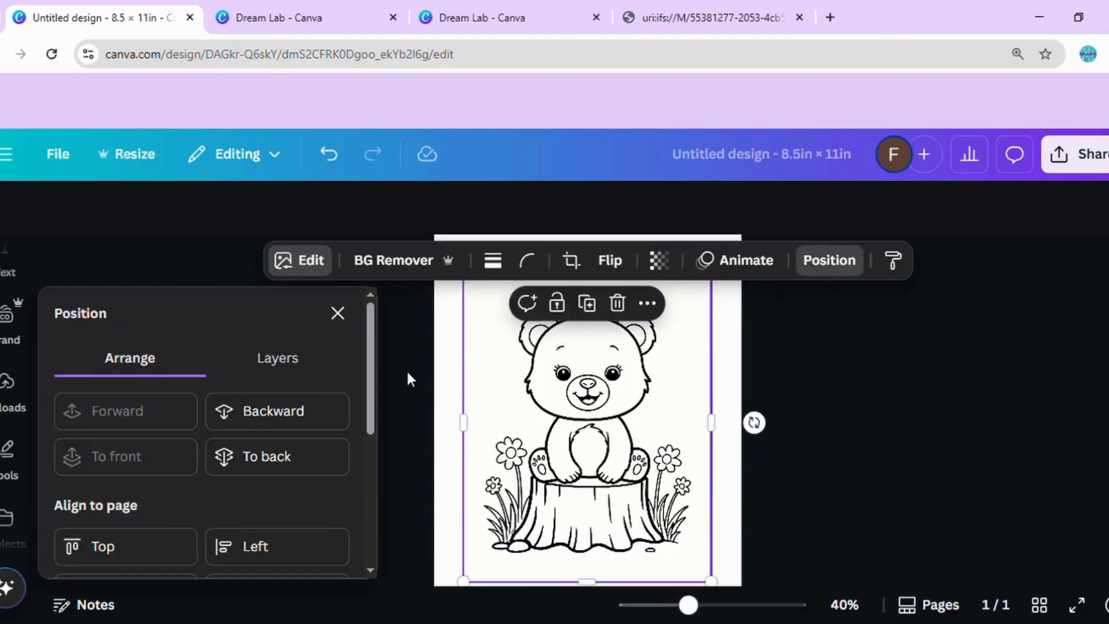
{"action": "left_click", "coordinate": [305, 470]}
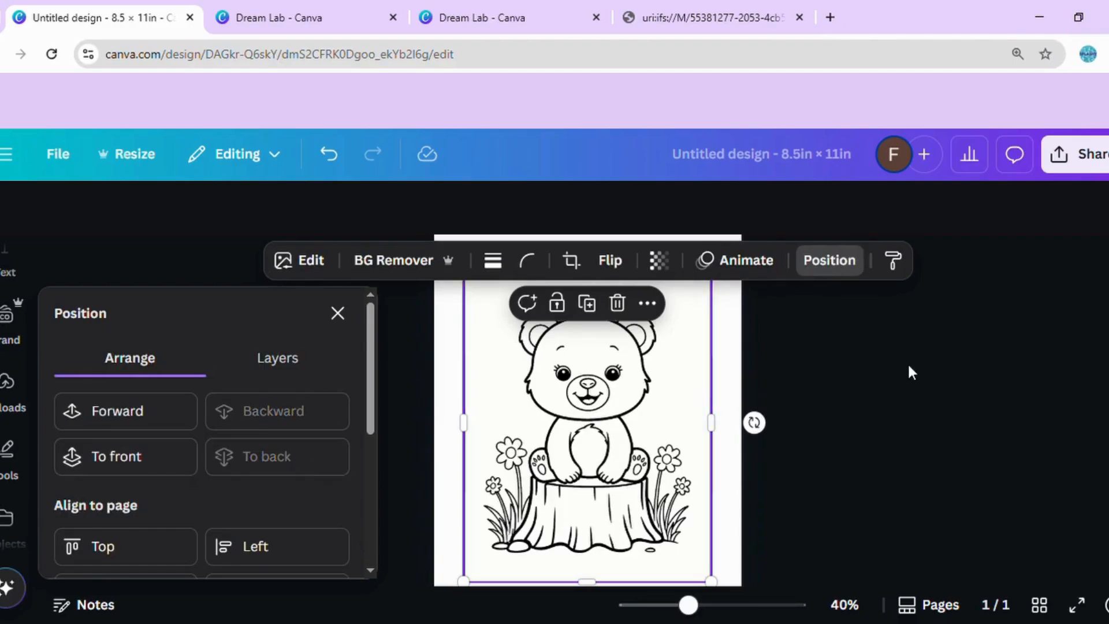
{"action": "left_click", "coordinate": [907, 362]}
Duplicate the finished bear page and delete the bear image from the copy, keeping only the black border
{"action": "left_click_drag", "start_coordinate": [688, 605], "coordinate": [668, 605]}
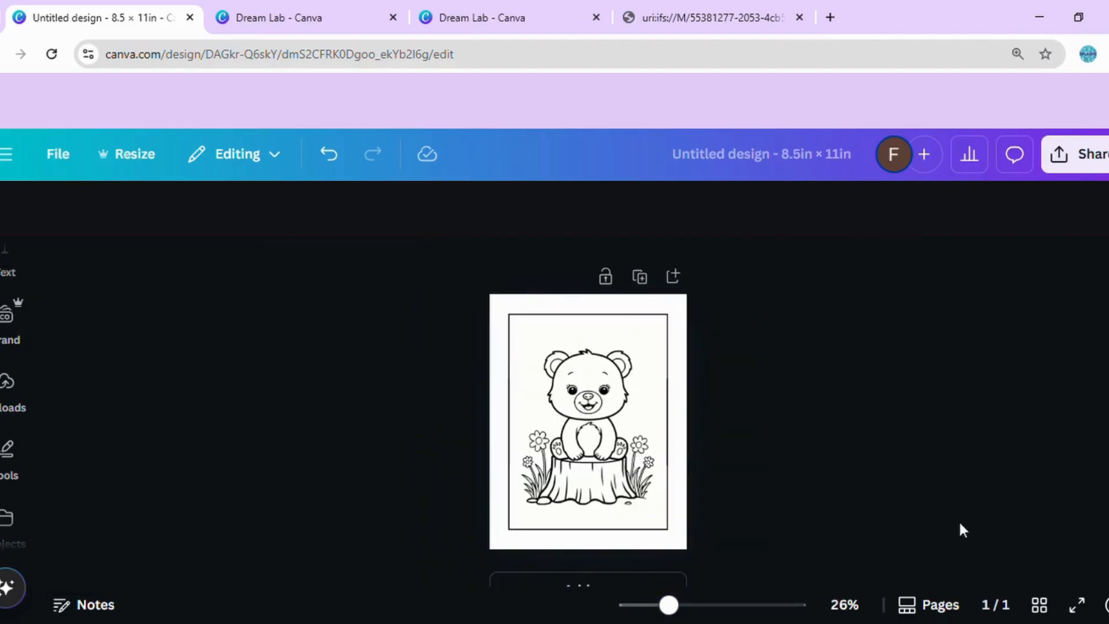
{"action": "left_click", "coordinate": [640, 279]}
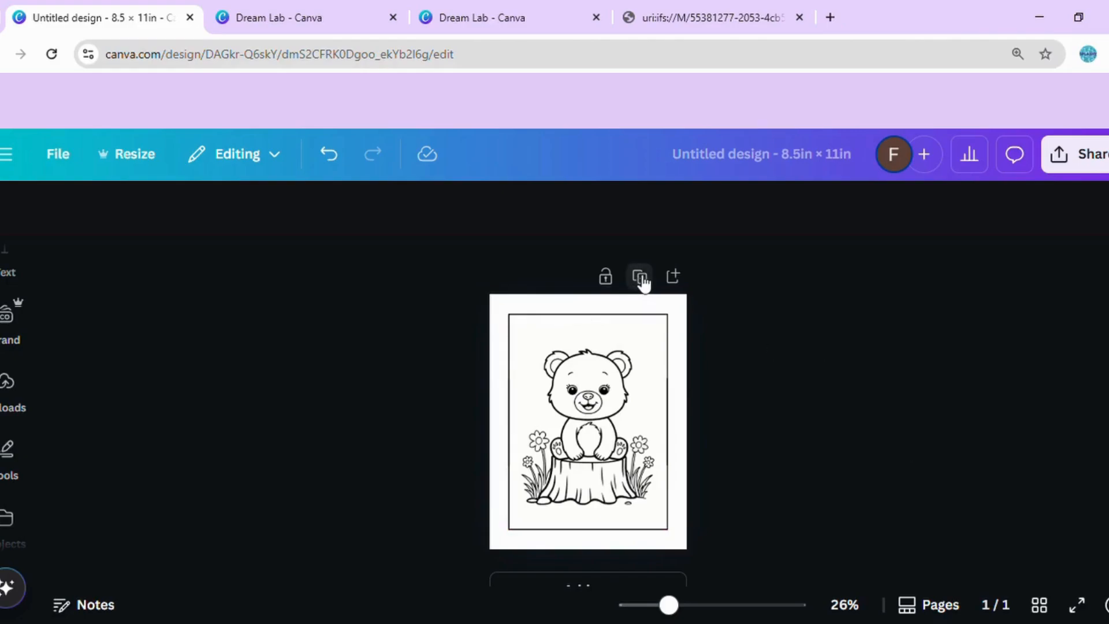
{"action": "left_click", "coordinate": [628, 454]}
{"action": "left_click", "coordinate": [789, 261]}
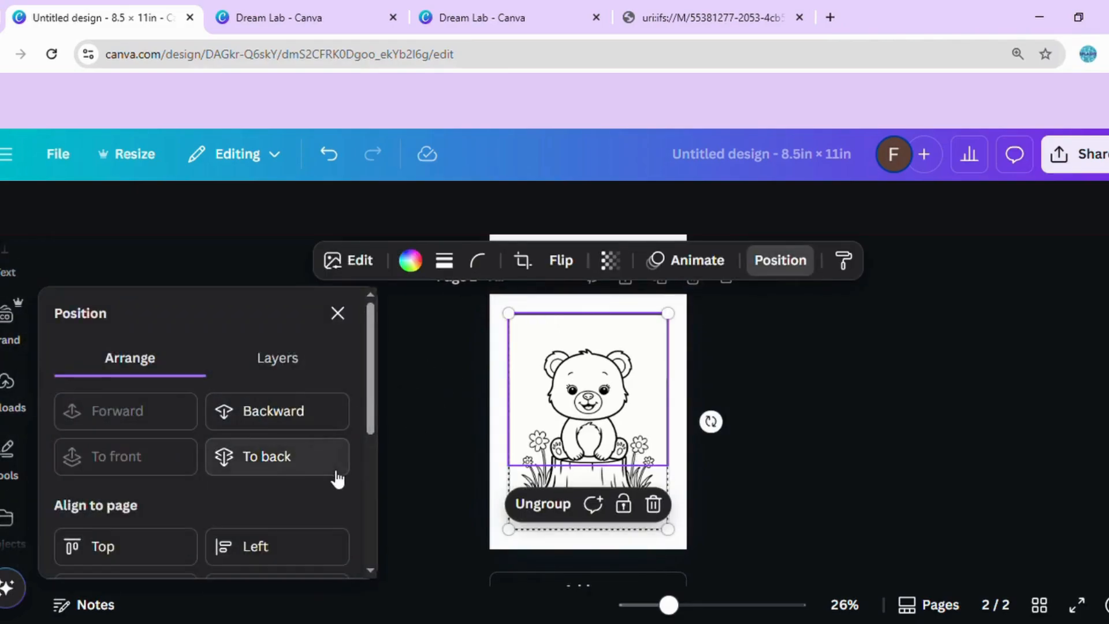
{"action": "left_click", "coordinate": [335, 470]}
{"action": "left_click", "coordinate": [604, 376]}
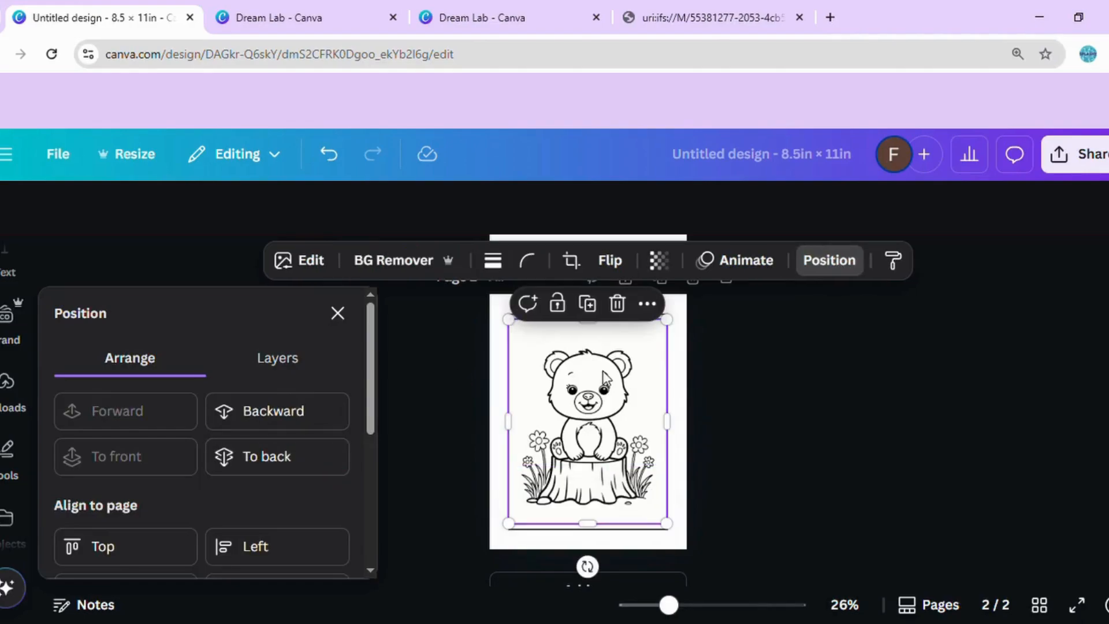
{"action": "key", "text": "Delete"}
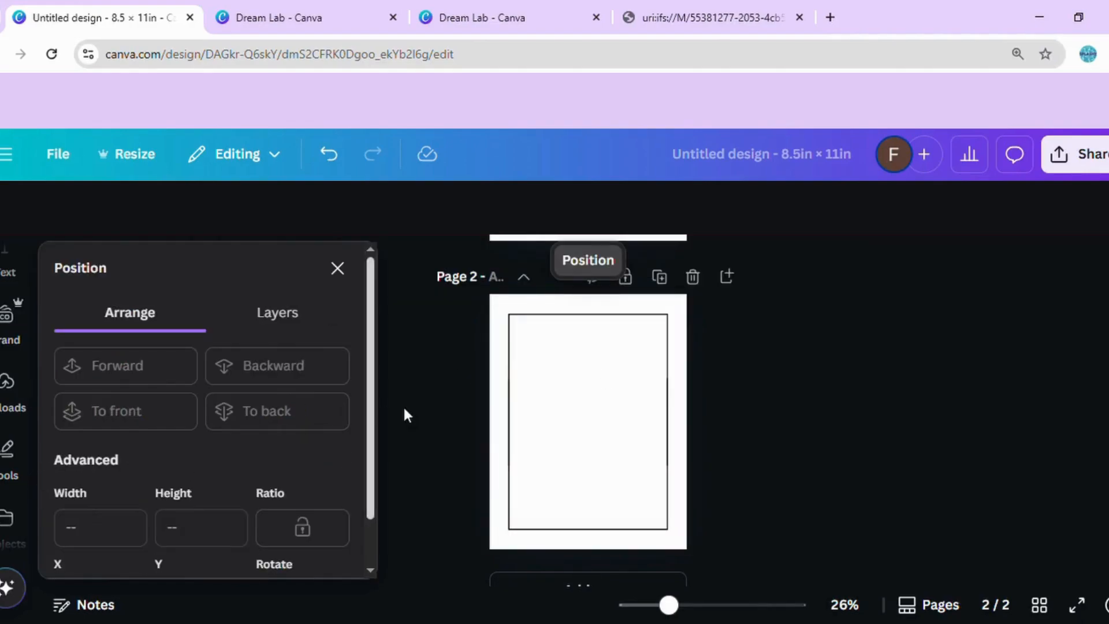
Copy the first Dream Lab owl illustration, with the crescent moon and stars, at full size and paste it onto page 2 of the design
{"action": "left_click", "coordinate": [313, 16]}
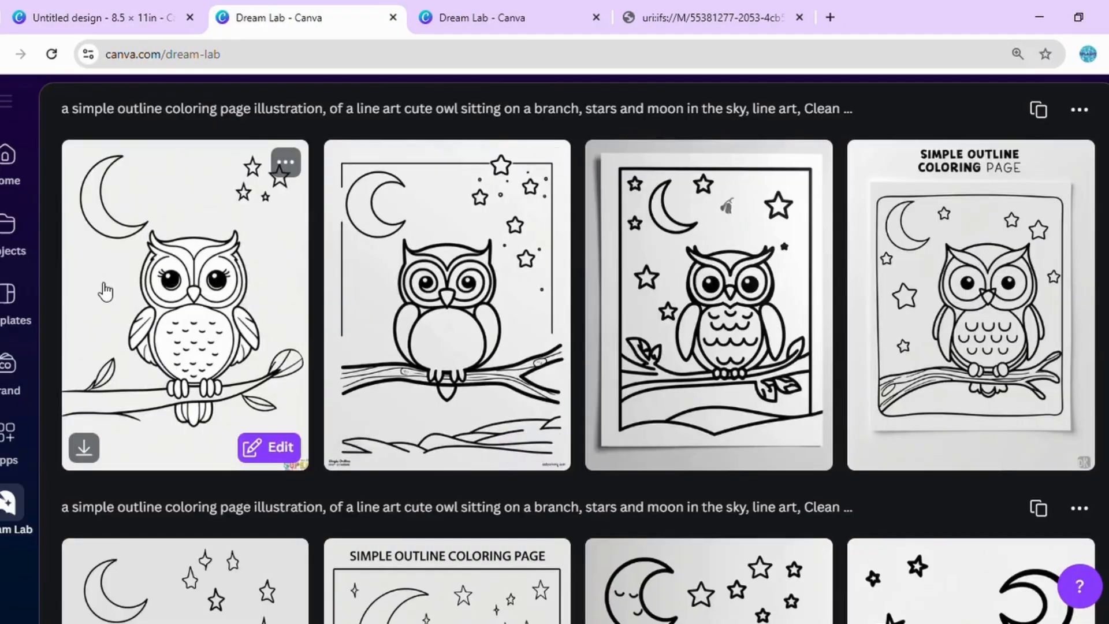
{"action": "left_click", "coordinate": [193, 269]}
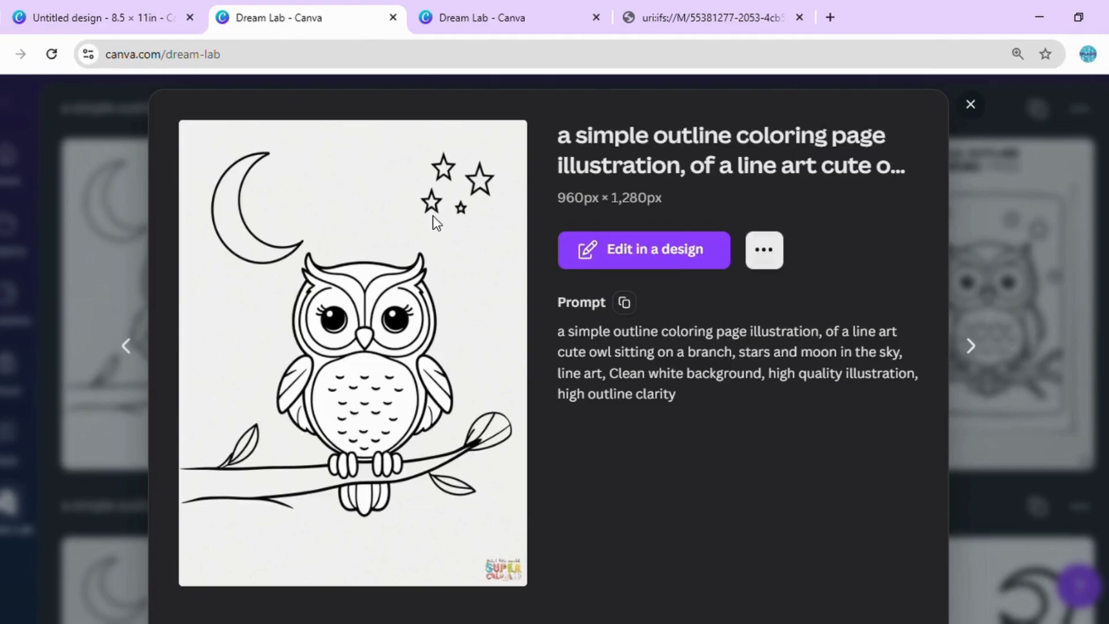
{"action": "middle_click", "coordinate": [415, 275]}
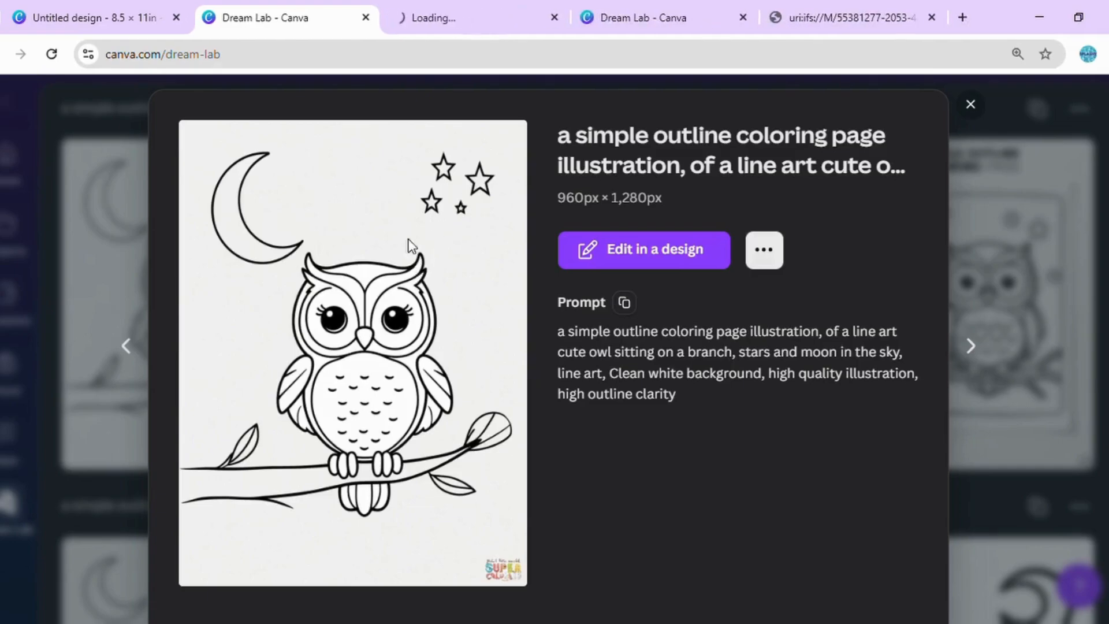
{"action": "left_click", "coordinate": [473, 15]}
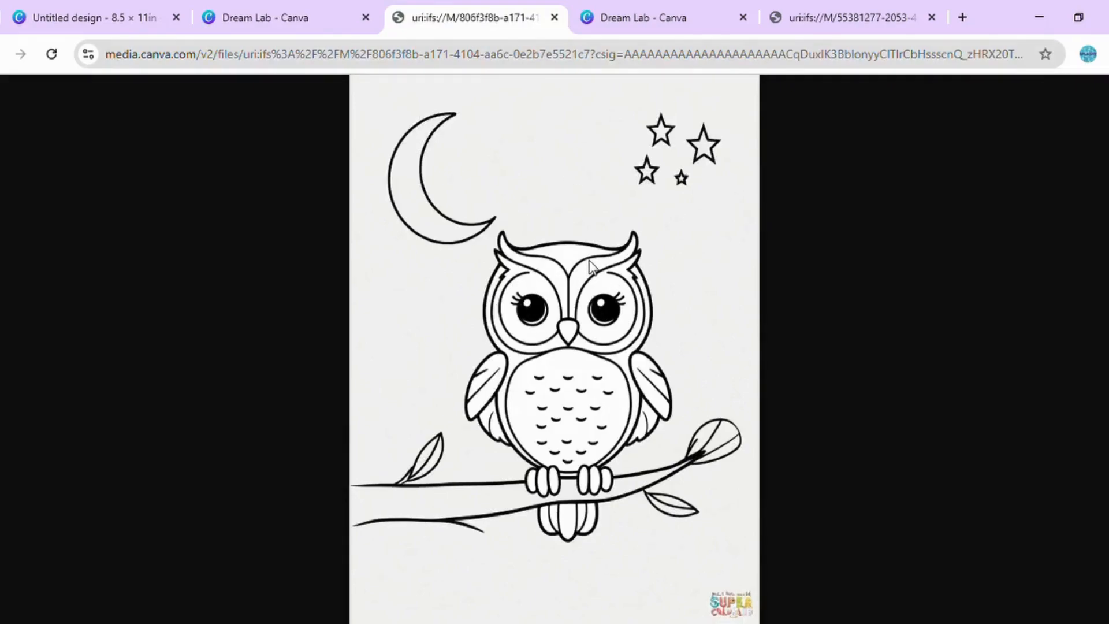
{"action": "left_click", "coordinate": [271, 8]}
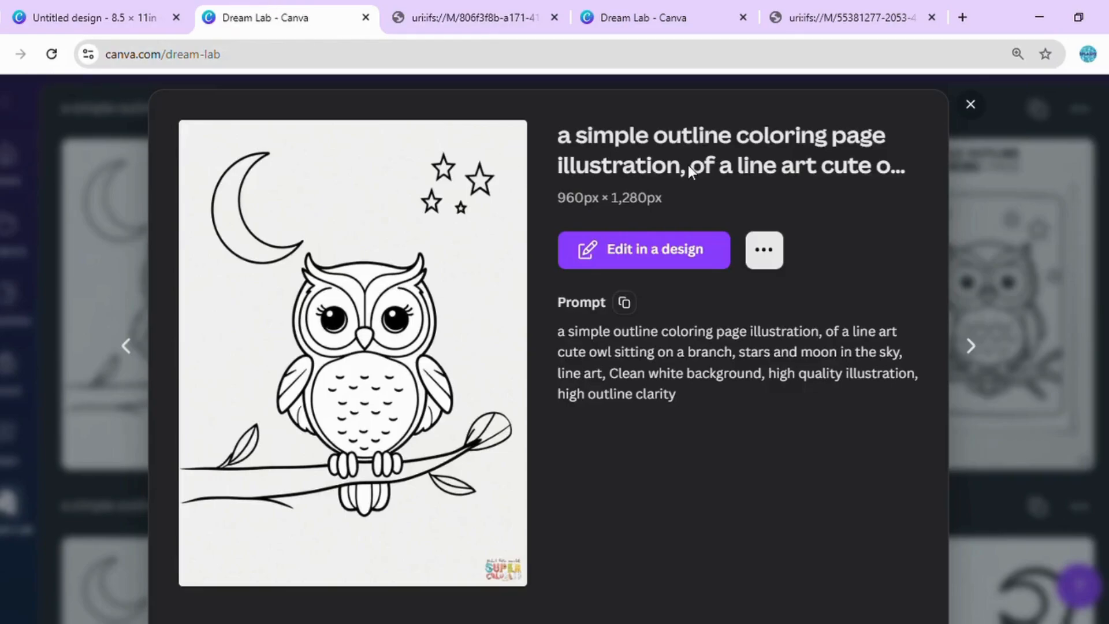
{"action": "left_click", "coordinate": [82, 8]}
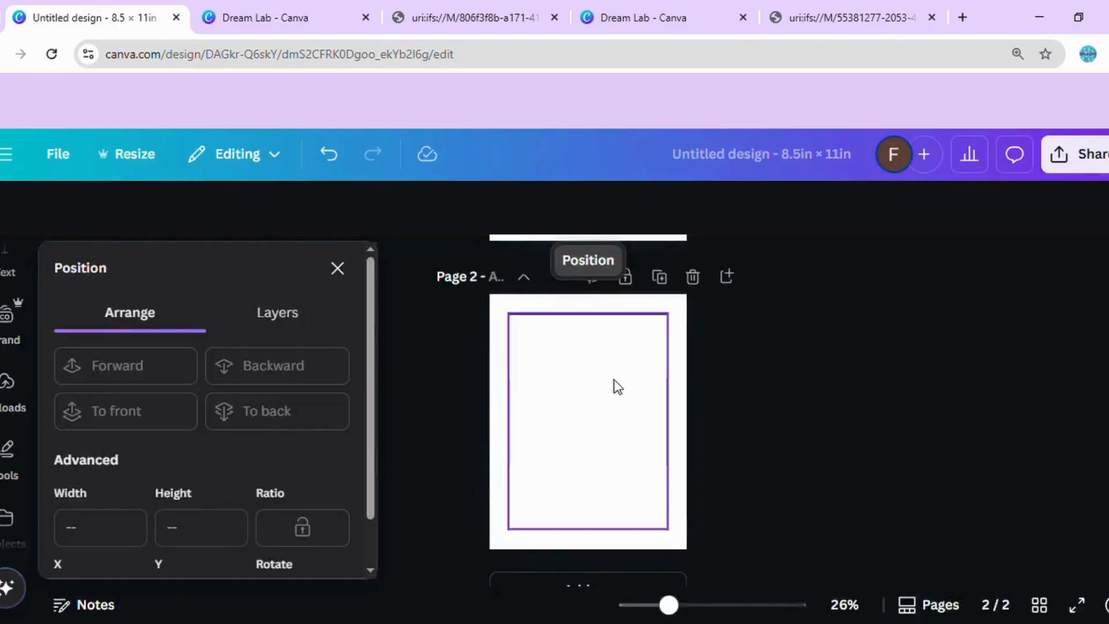
{"action": "key", "text": "ctrl+v"}
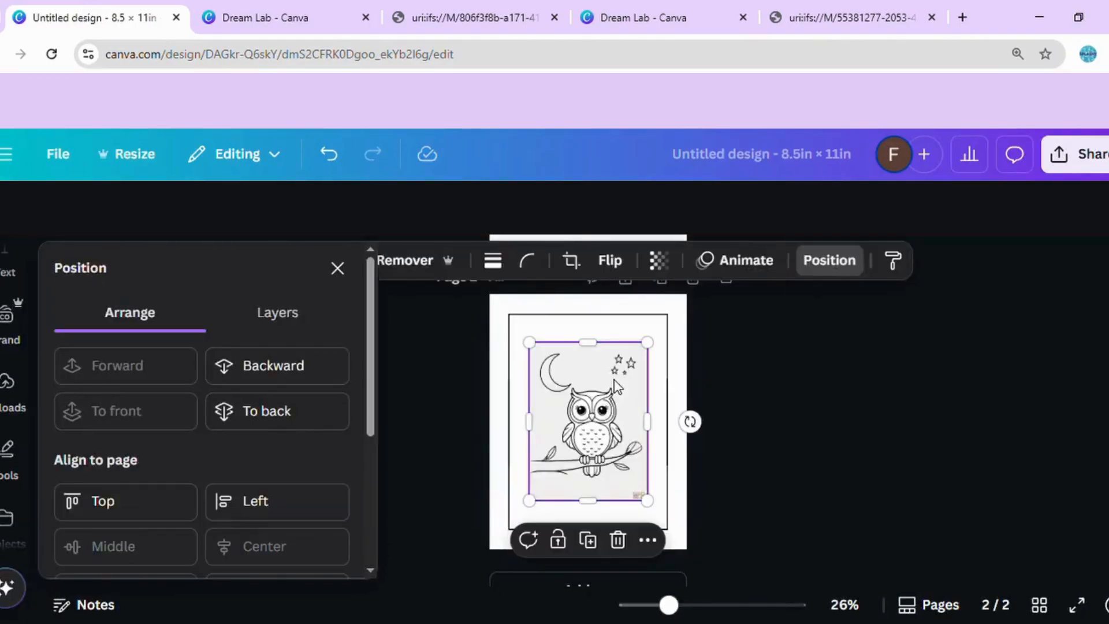
Enlarge the owl image to the border's full width and center it vertically inside the border
{"action": "left_click_drag", "start_coordinate": [576, 365], "coordinate": [562, 354]}
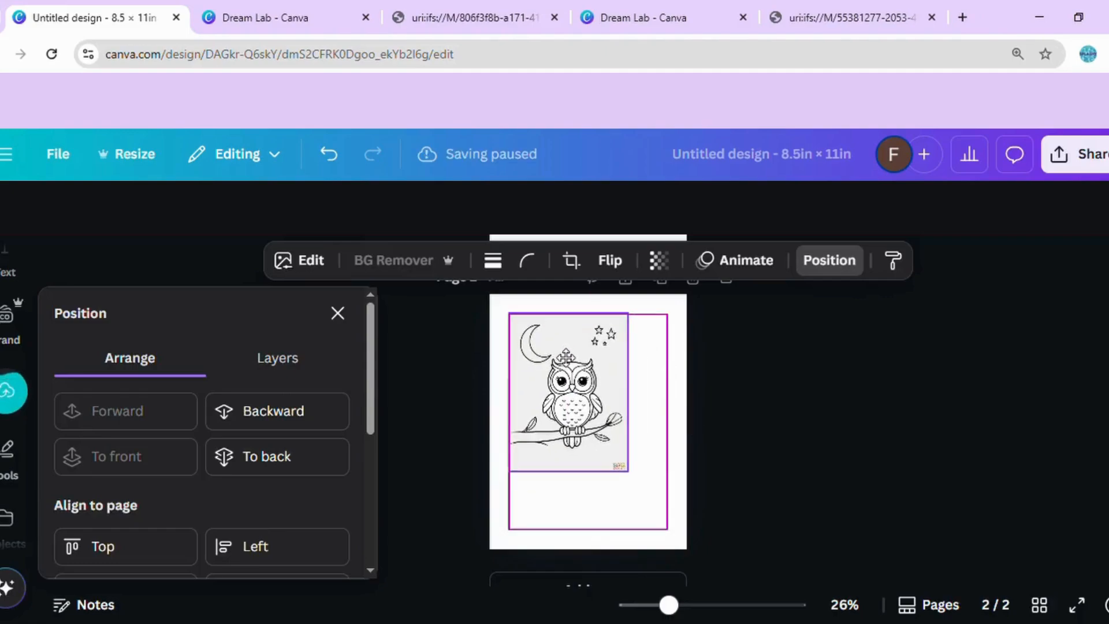
{"action": "left_click_drag", "start_coordinate": [607, 484], "coordinate": [668, 519]}
{"action": "left_click_drag", "start_coordinate": [600, 442], "coordinate": [607, 453]}
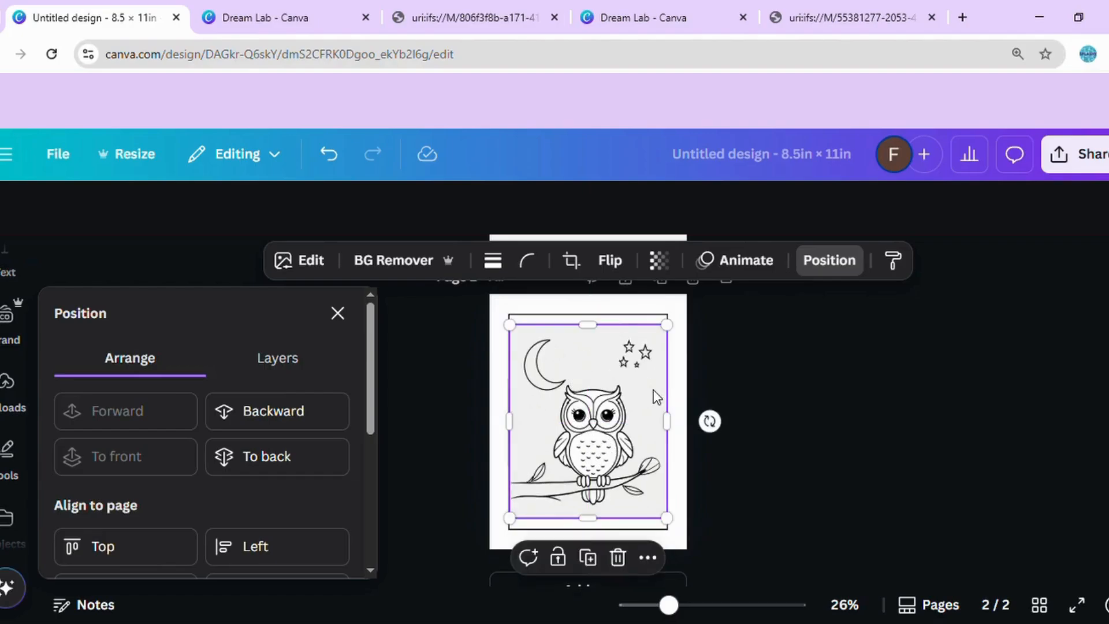
Adjust the owl image's contrast to 100
{"action": "left_click", "coordinate": [304, 264]}
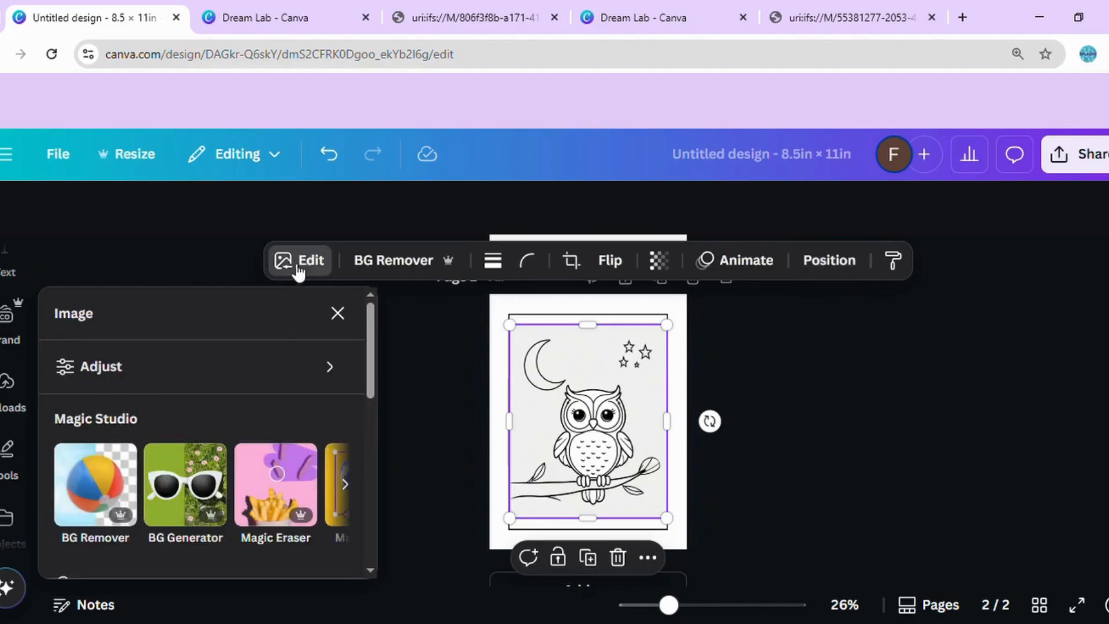
{"action": "left_click", "coordinate": [338, 367]}
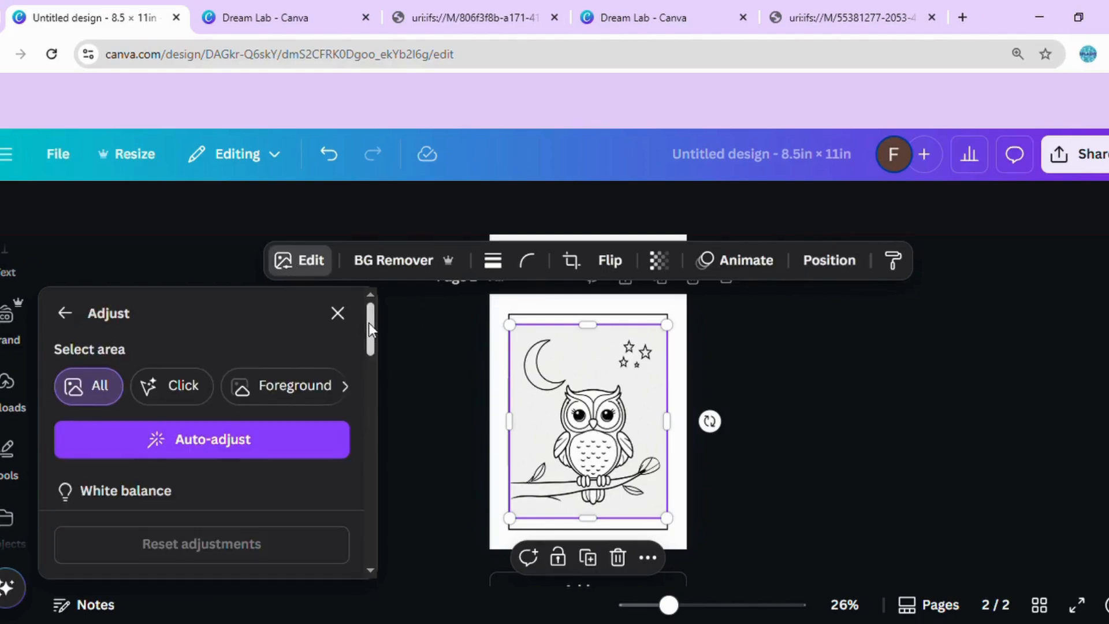
{"action": "left_click_drag", "start_coordinate": [368, 322], "coordinate": [369, 395]}
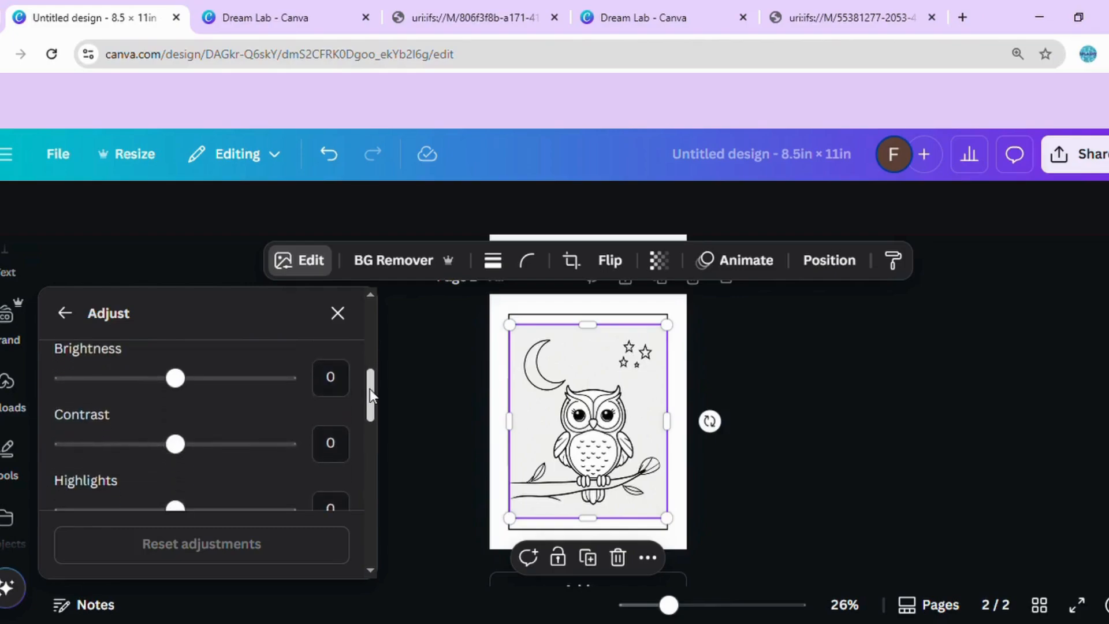
{"action": "left_click", "coordinate": [297, 454]}
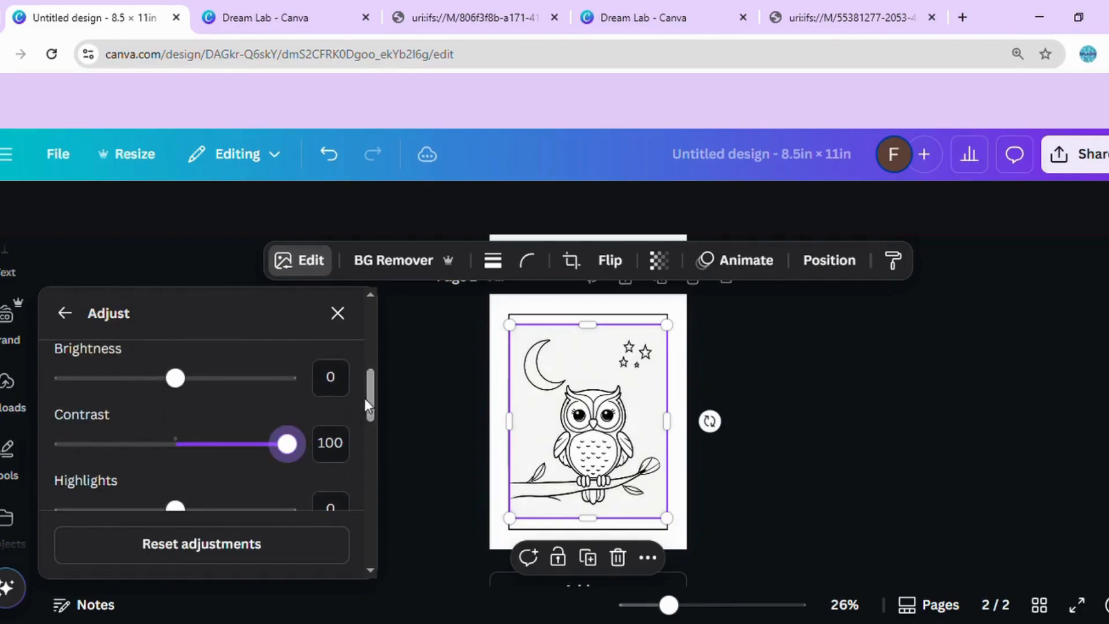
Set the owl image's whites to 99 and its blacks to 46
{"action": "left_click_drag", "start_coordinate": [370, 394], "coordinate": [368, 425]}
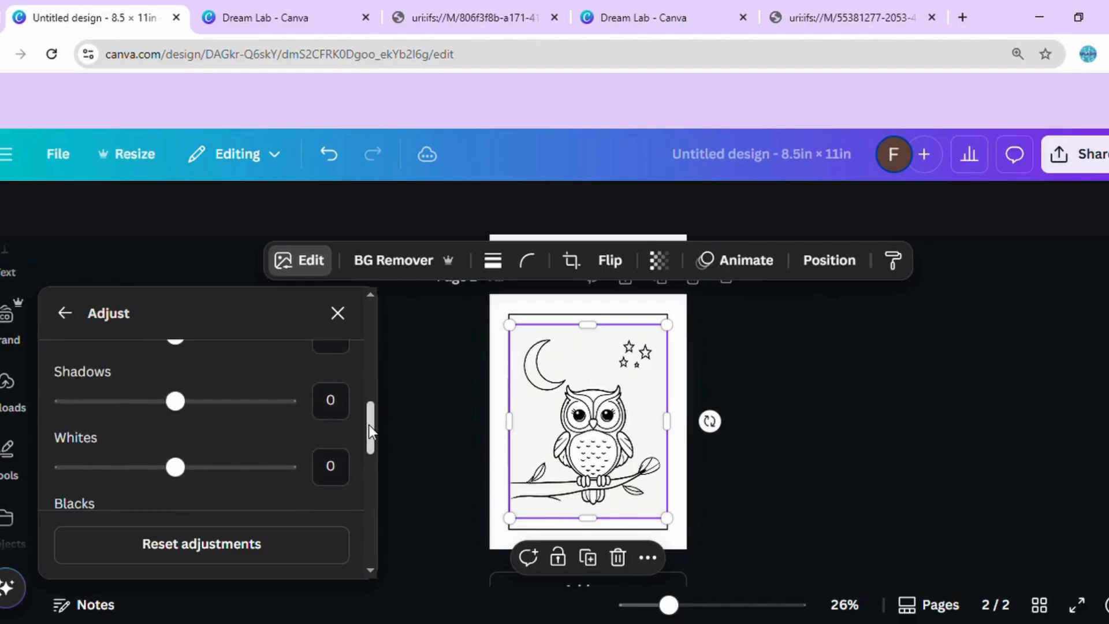
{"action": "left_click", "coordinate": [285, 468]}
{"action": "left_click_drag", "start_coordinate": [373, 419], "coordinate": [369, 435]}
{"action": "left_click", "coordinate": [230, 415]}
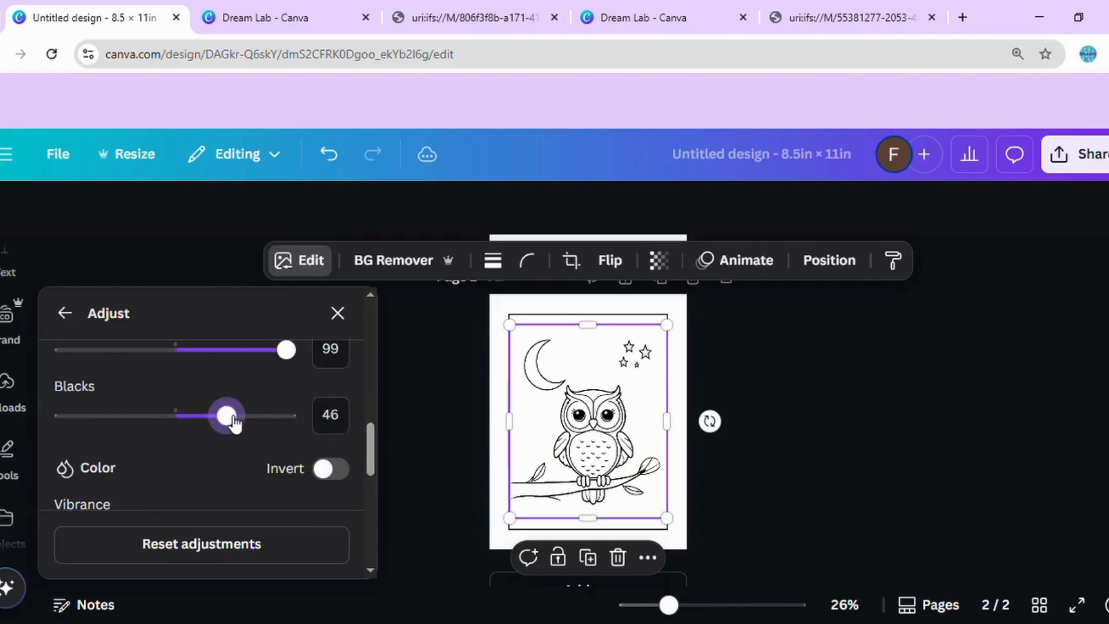
Set the owl image's clarity to 76 and its vibrance to 64
{"action": "left_click", "coordinate": [716, 604]}
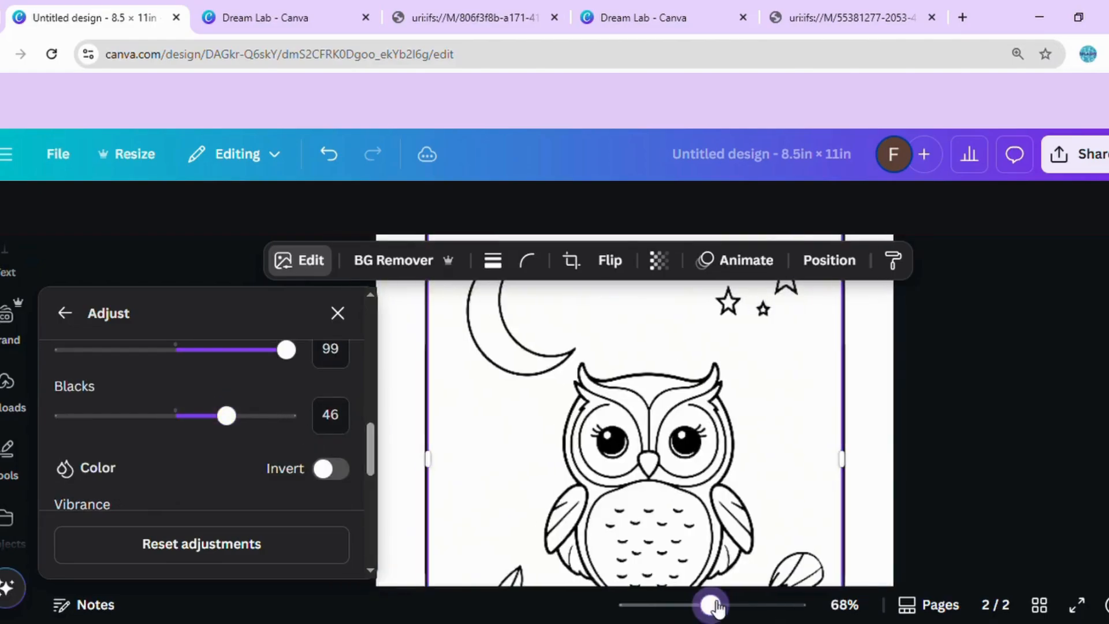
{"action": "left_click_drag", "start_coordinate": [368, 431], "coordinate": [366, 508]}
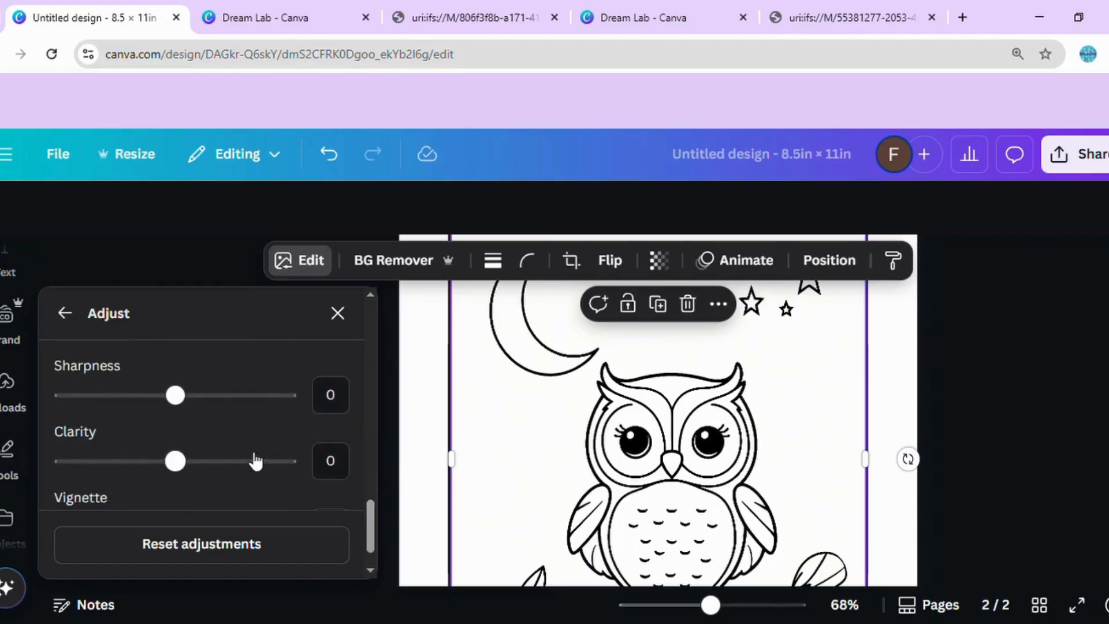
{"action": "left_click", "coordinate": [263, 462]}
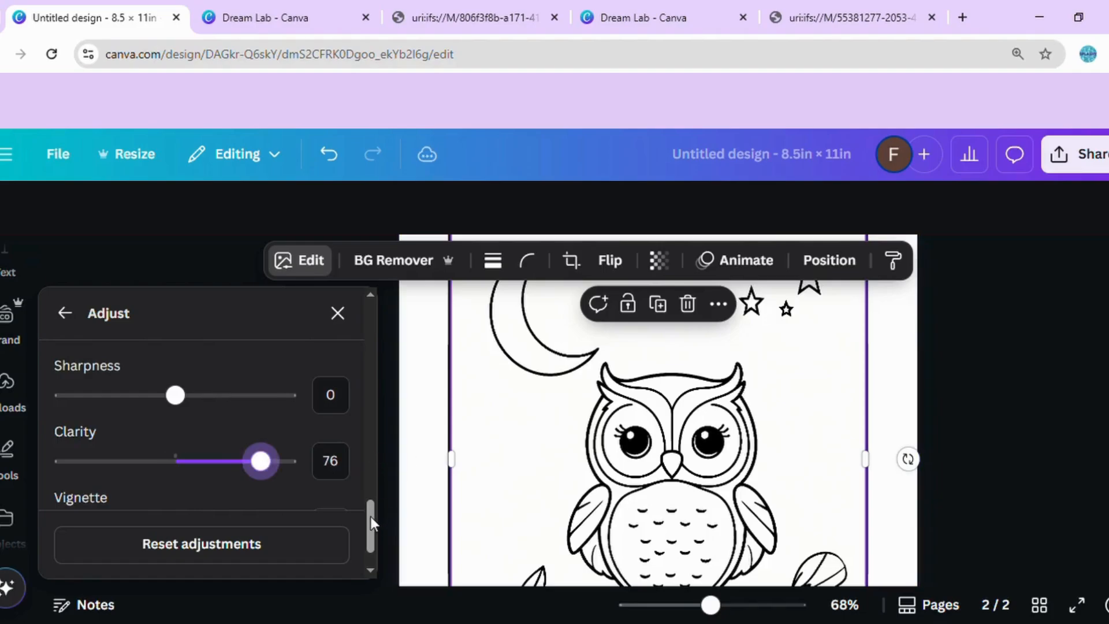
{"action": "left_click_drag", "start_coordinate": [370, 516], "coordinate": [366, 453]}
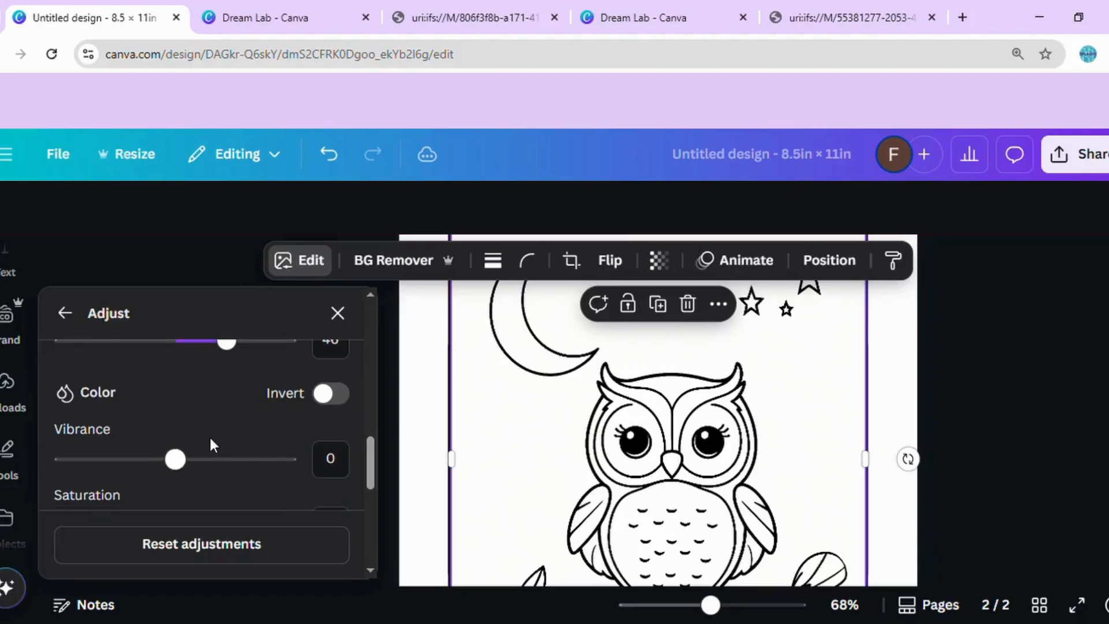
{"action": "left_click", "coordinate": [253, 462]}
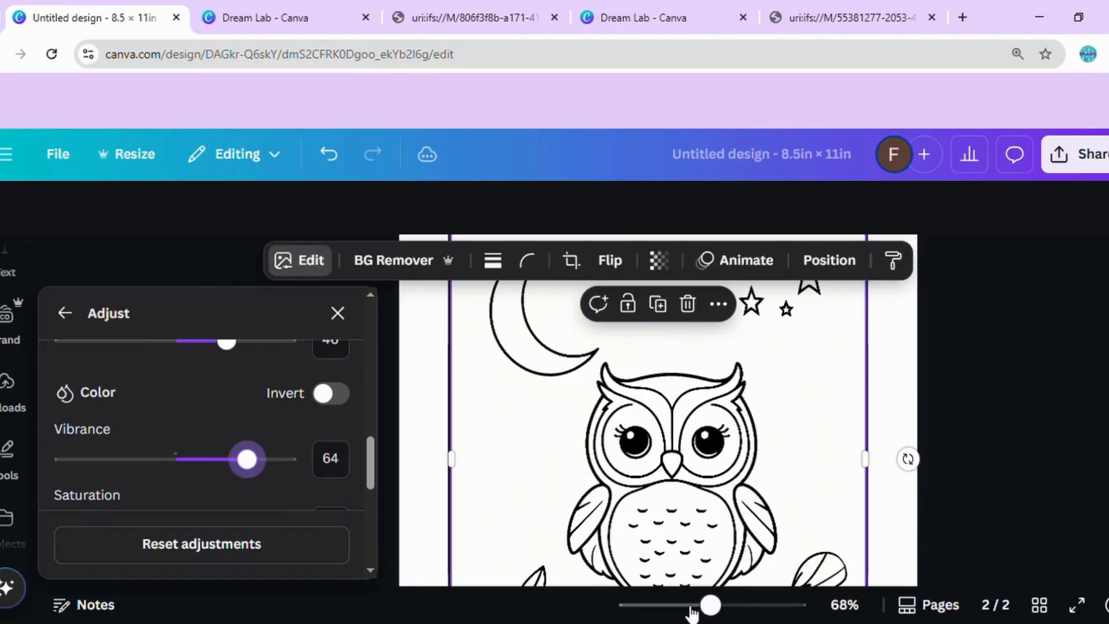
Crop the owl image slightly at both side edges and rescale it to fill the border's width
{"action": "left_click_drag", "start_coordinate": [695, 607], "coordinate": [690, 607]}
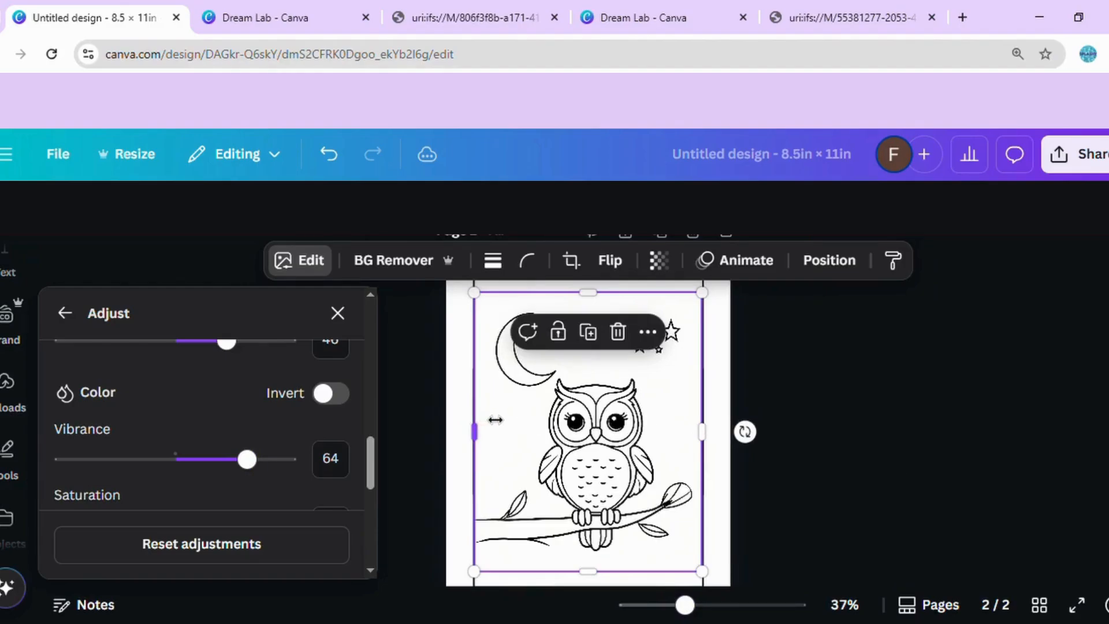
{"action": "left_click_drag", "start_coordinate": [496, 420], "coordinate": [496, 420]}
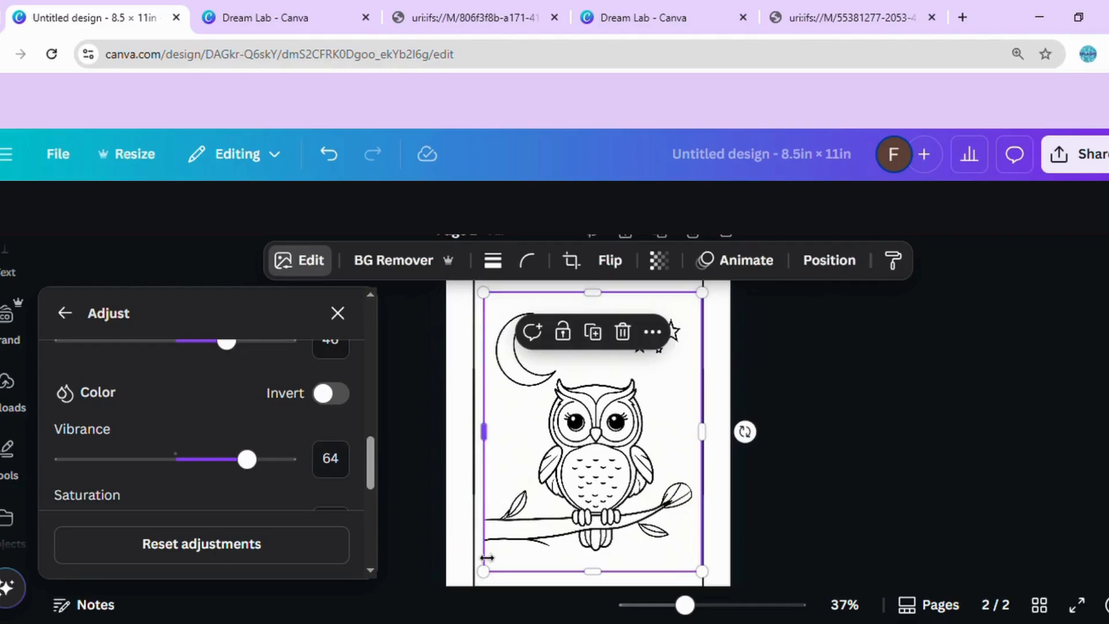
{"action": "left_click_drag", "start_coordinate": [490, 586], "coordinate": [477, 584]}
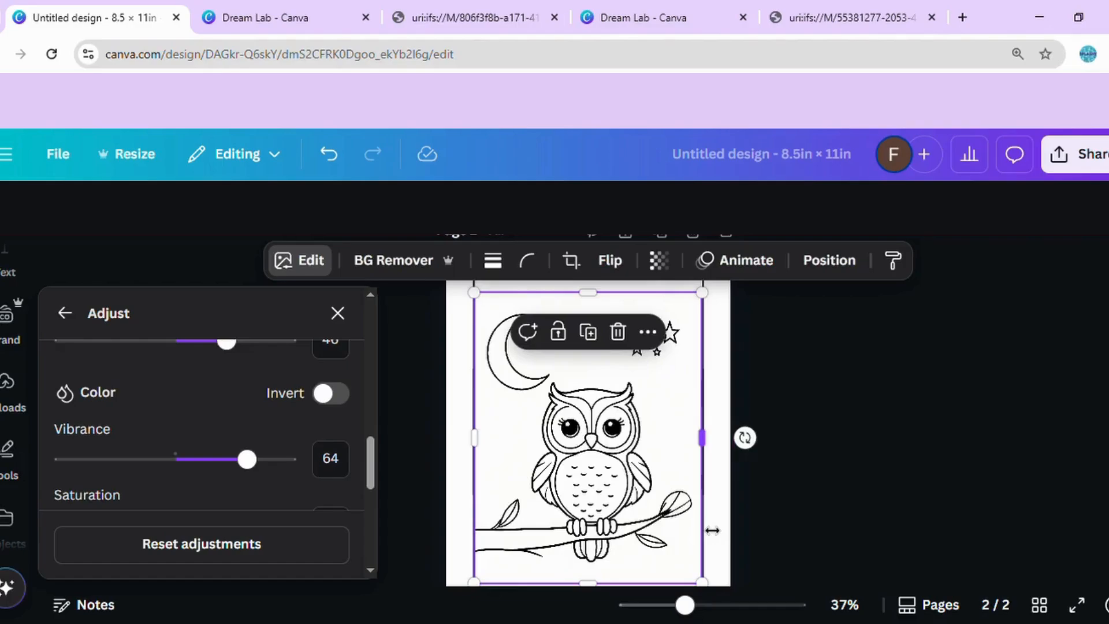
{"action": "left_click_drag", "start_coordinate": [710, 530], "coordinate": [709, 530]}
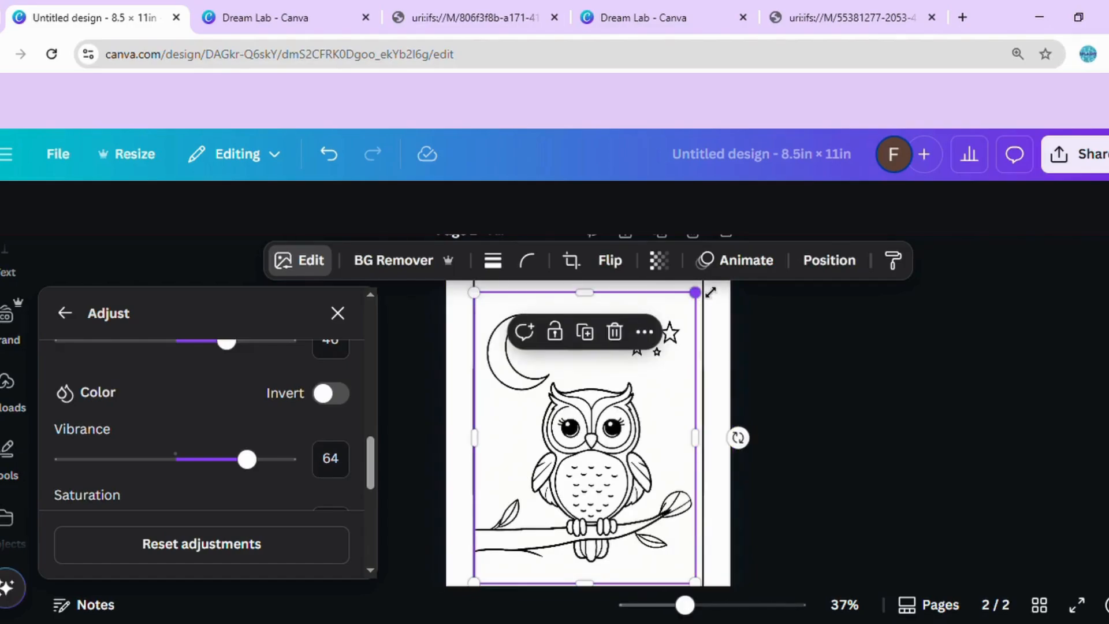
{"action": "left_click_drag", "start_coordinate": [710, 292], "coordinate": [712, 289]}
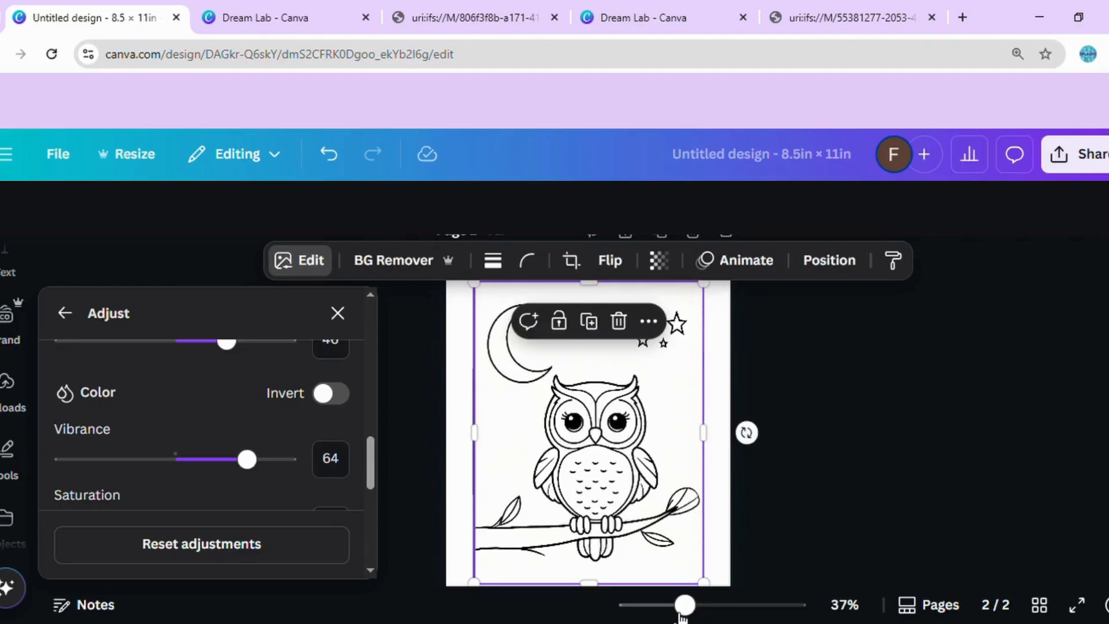
Send the owl image to the back, behind the black border, and deselect it
{"action": "left_click_drag", "start_coordinate": [684, 611], "coordinate": [679, 614]}
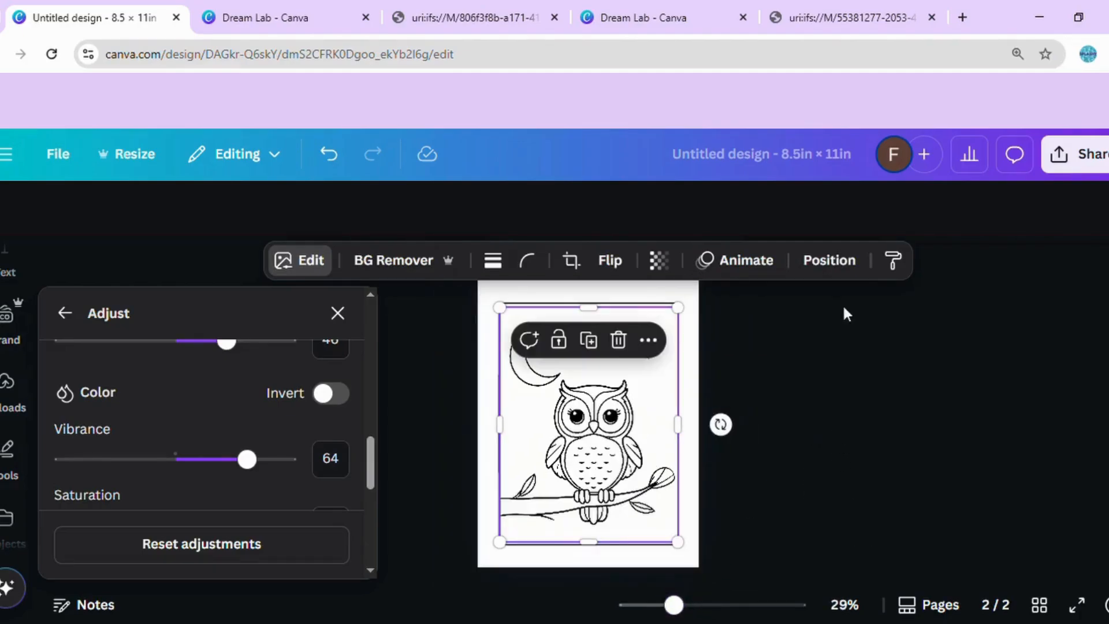
{"action": "left_click", "coordinate": [822, 263]}
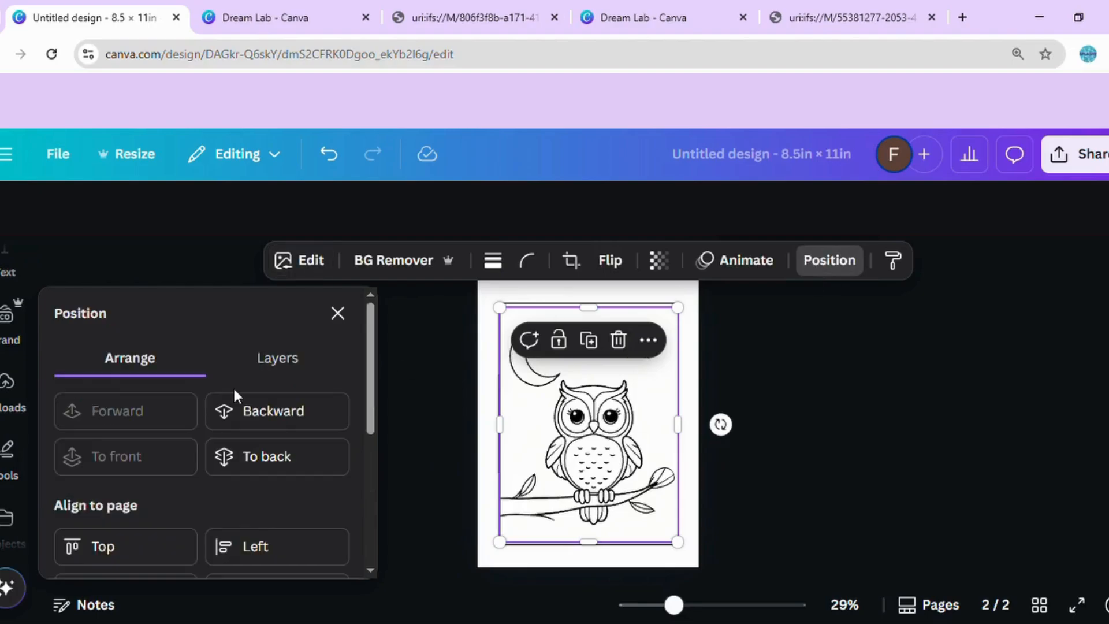
{"action": "left_click", "coordinate": [272, 457]}
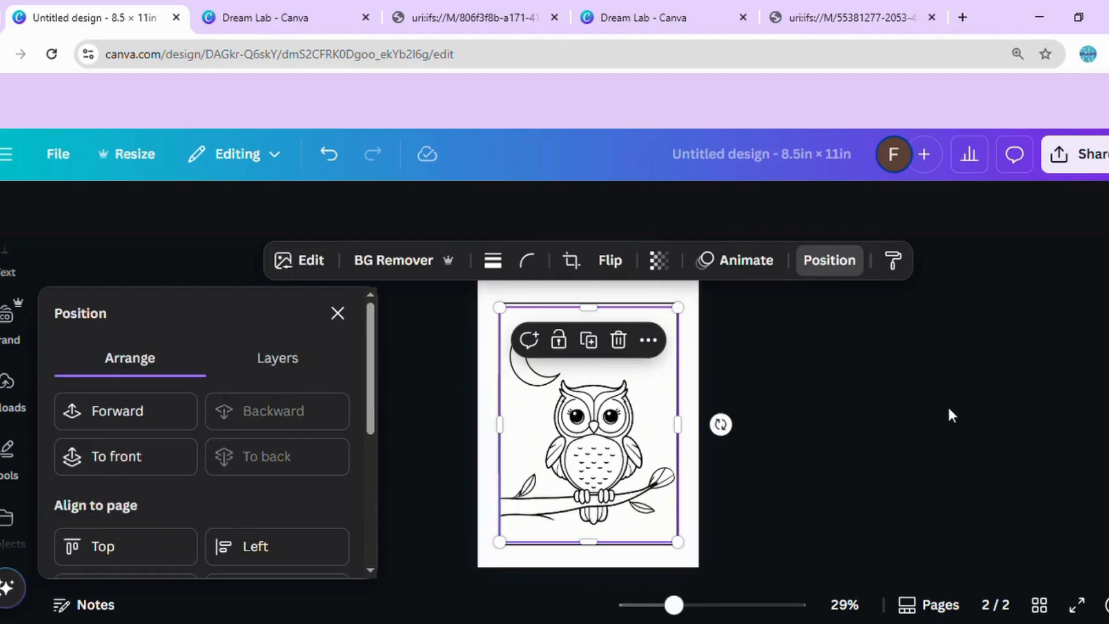
{"action": "key", "text": "Escape"}
{"action": "key", "text": "Escape"}
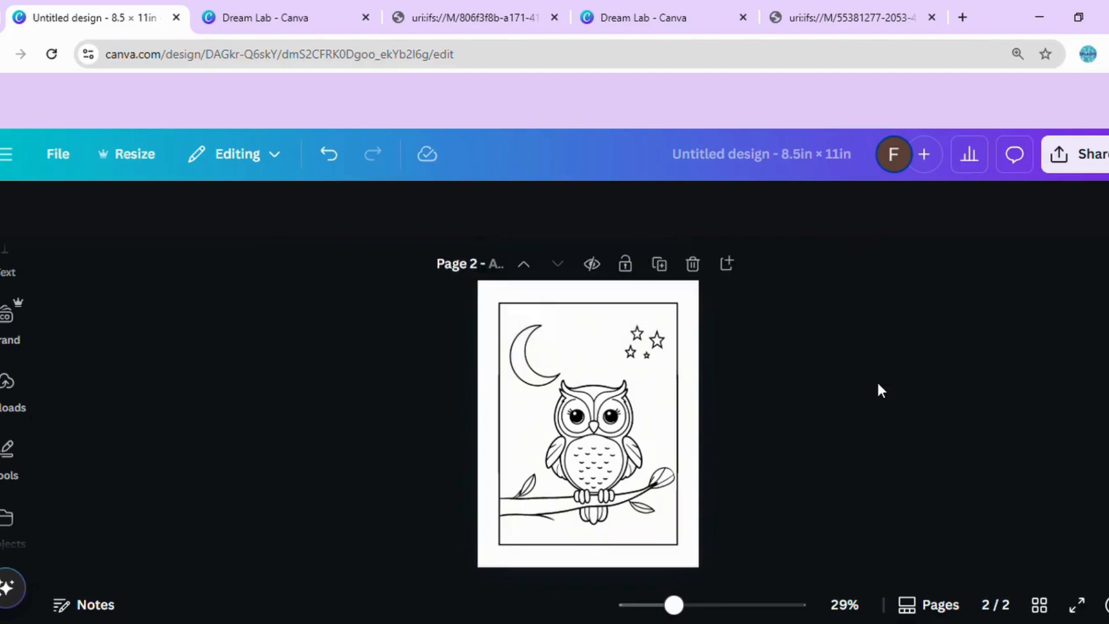
Duplicate the owl page and delete the owl image from the copy, keeping the black border
{"action": "left_click", "coordinate": [660, 265]}
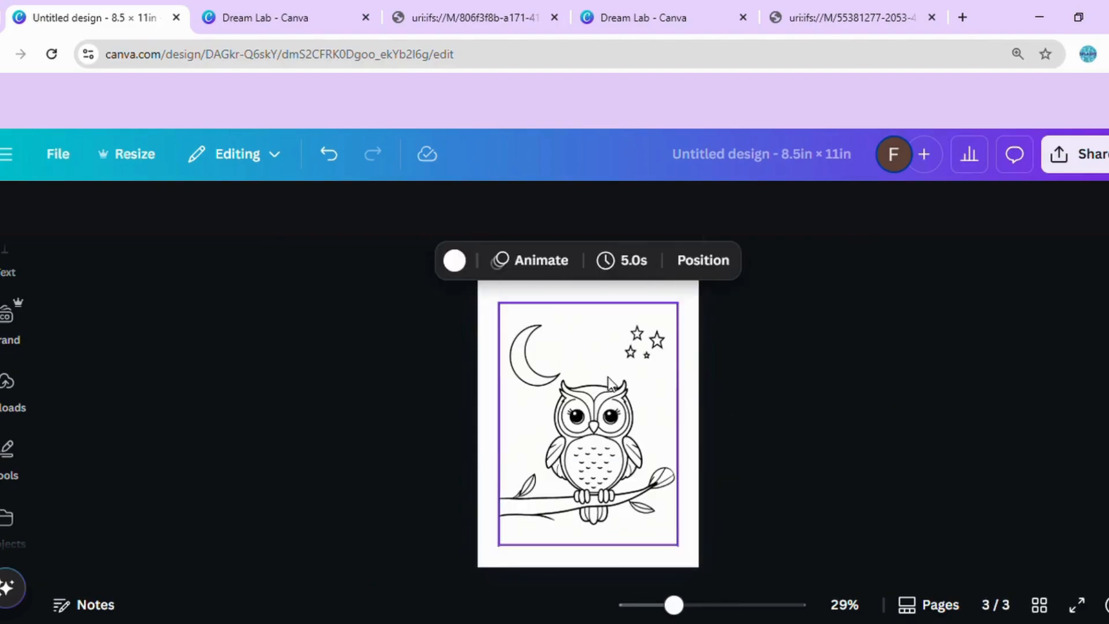
{"action": "left_click", "coordinate": [610, 383]}
{"action": "left_click", "coordinate": [779, 267]}
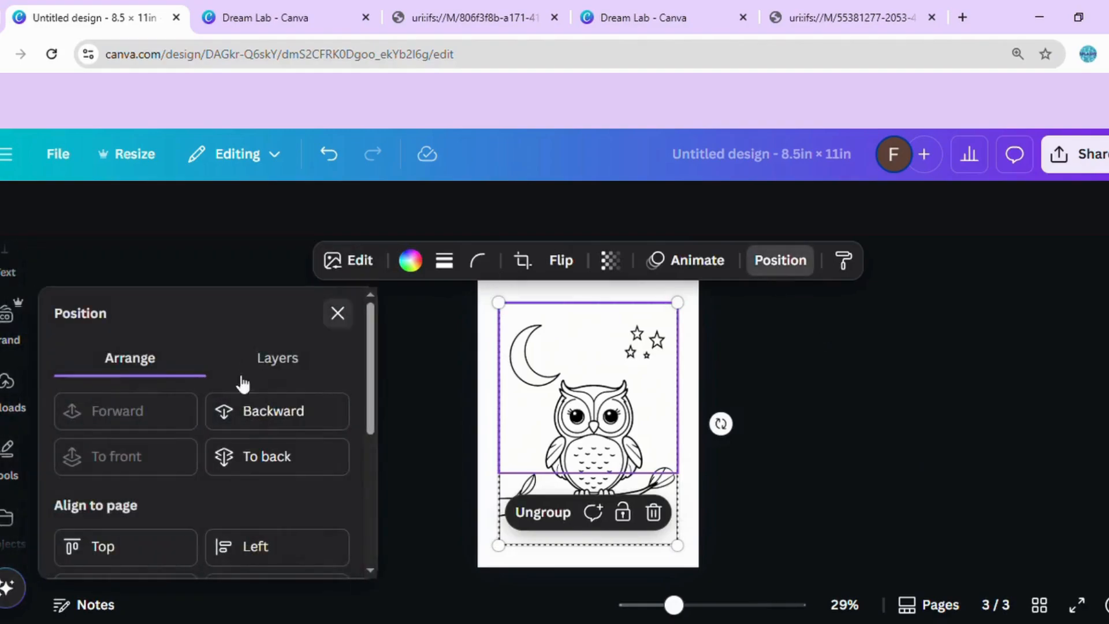
{"action": "left_click", "coordinate": [292, 459]}
{"action": "left_click", "coordinate": [568, 361]}
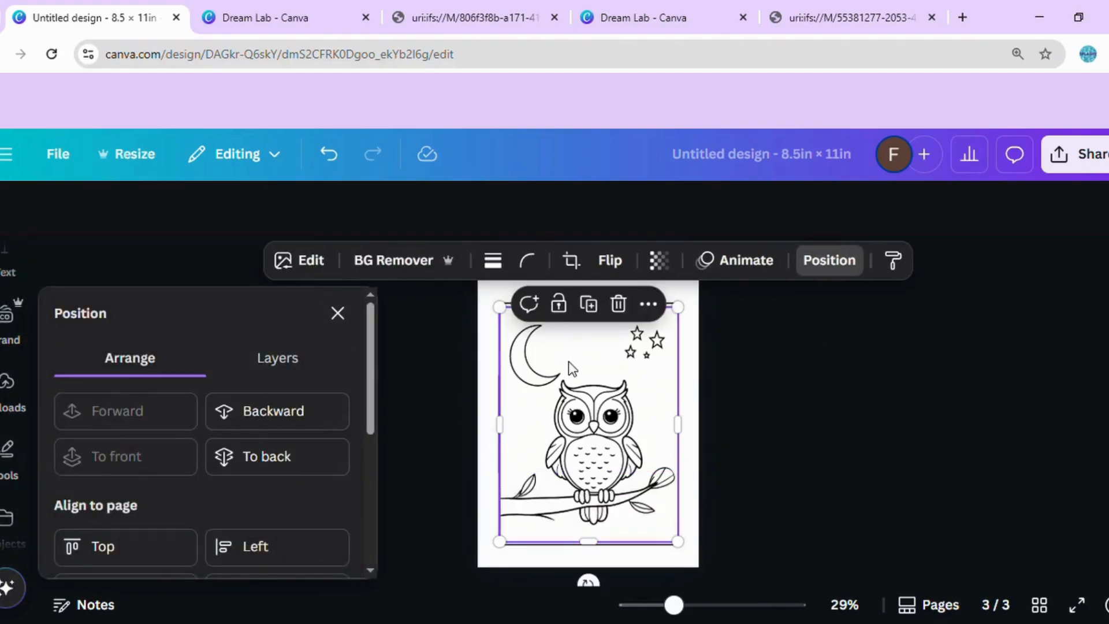
{"action": "key", "text": "Delete"}
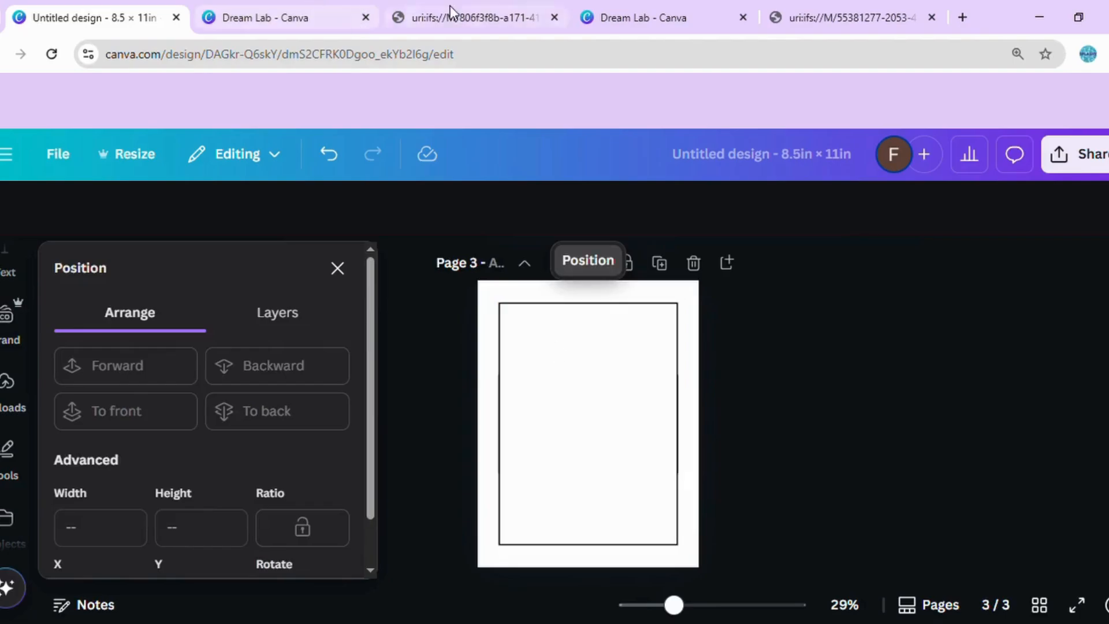
In Dream Lab, open the fox illustration titled "Simple Outline Coloring" as a full-size image in a new browser tab and copy it
{"action": "left_click", "coordinate": [295, 13]}
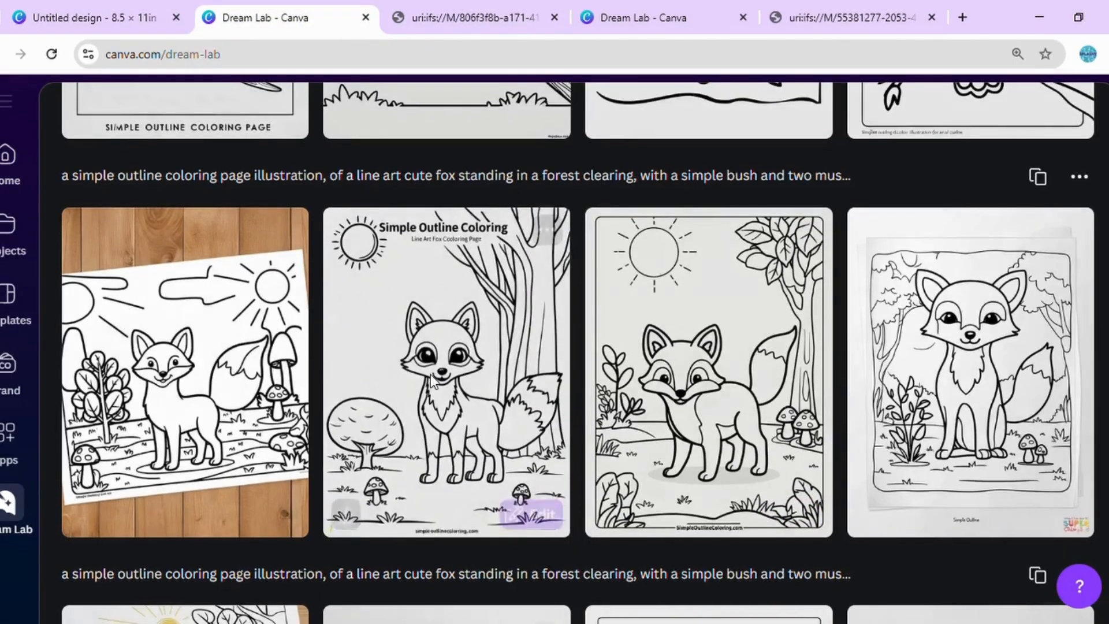
{"action": "left_click", "coordinate": [434, 381]}
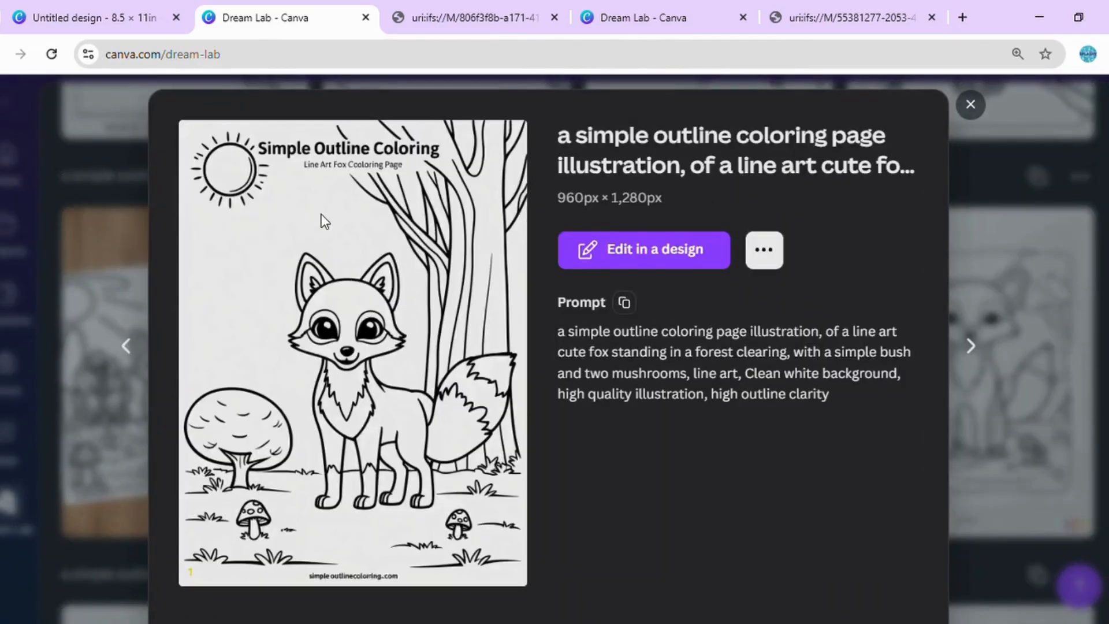
{"action": "middle_click", "coordinate": [388, 247]}
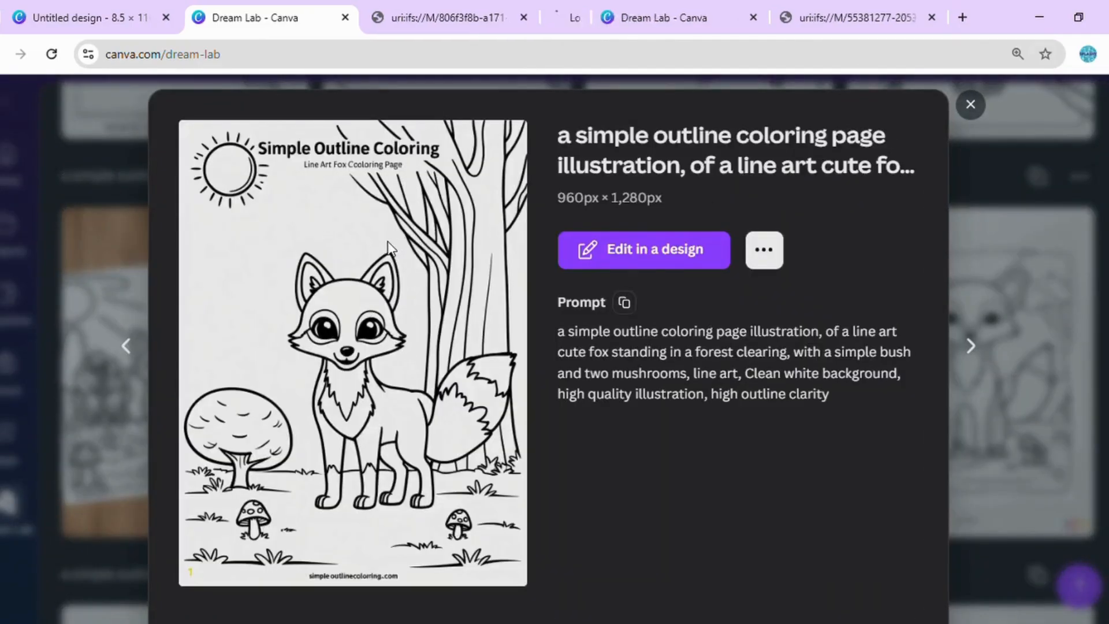
{"action": "left_click", "coordinate": [541, 12]}
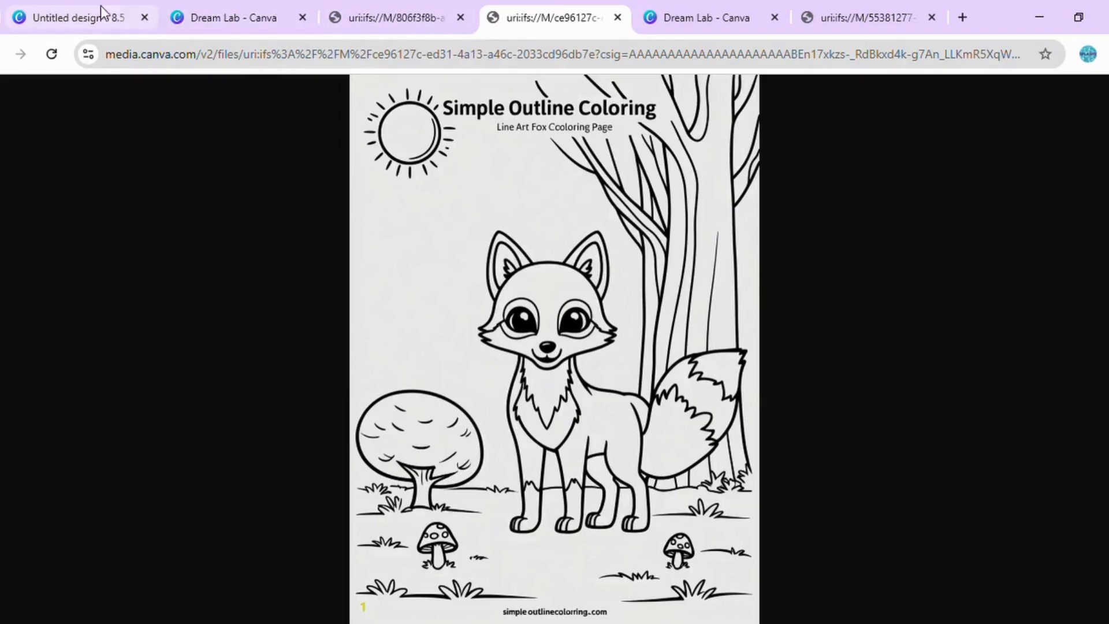
Paste the fox image onto page 3 of the 8.5 × 11 in design and scale it to fill the border
{"action": "left_click", "coordinate": [87, 12]}
{"action": "left_click", "coordinate": [566, 362]}
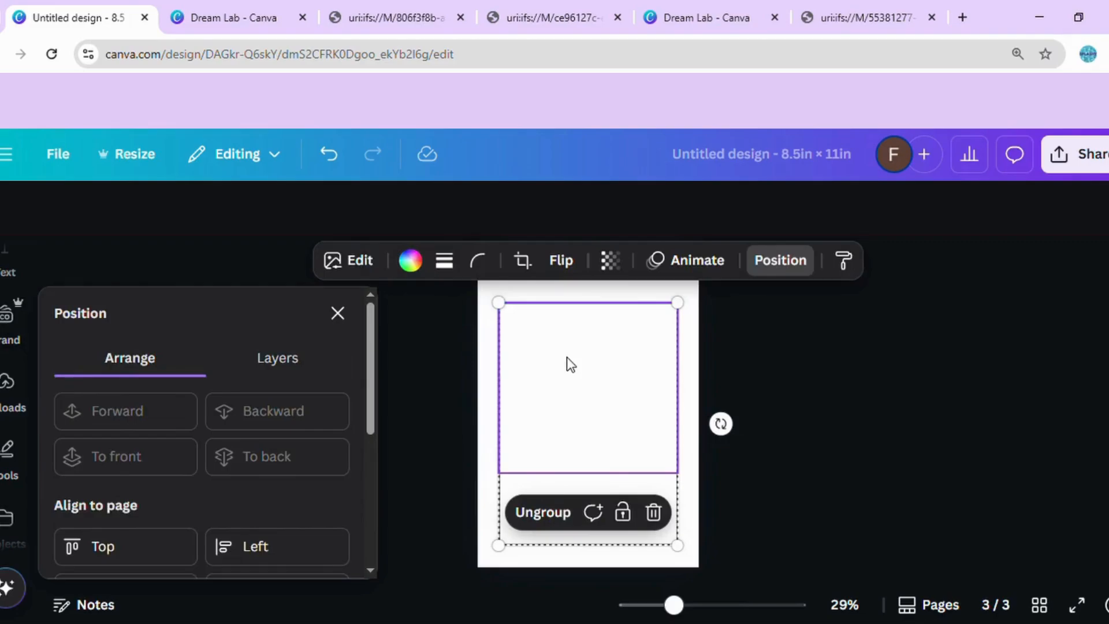
{"action": "key", "text": "ctrl+v"}
{"action": "left_click_drag", "start_coordinate": [575, 406], "coordinate": [559, 432]}
{"action": "left_click_drag", "start_coordinate": [638, 372], "coordinate": [693, 318]}
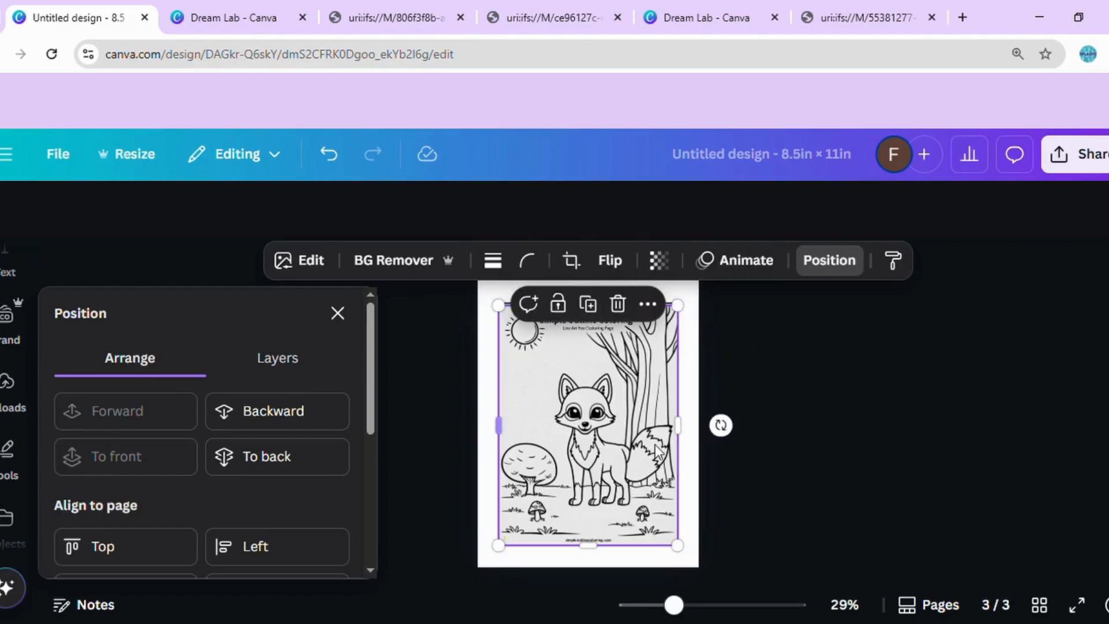
{"action": "left_click_drag", "start_coordinate": [584, 391], "coordinate": [586, 388]}
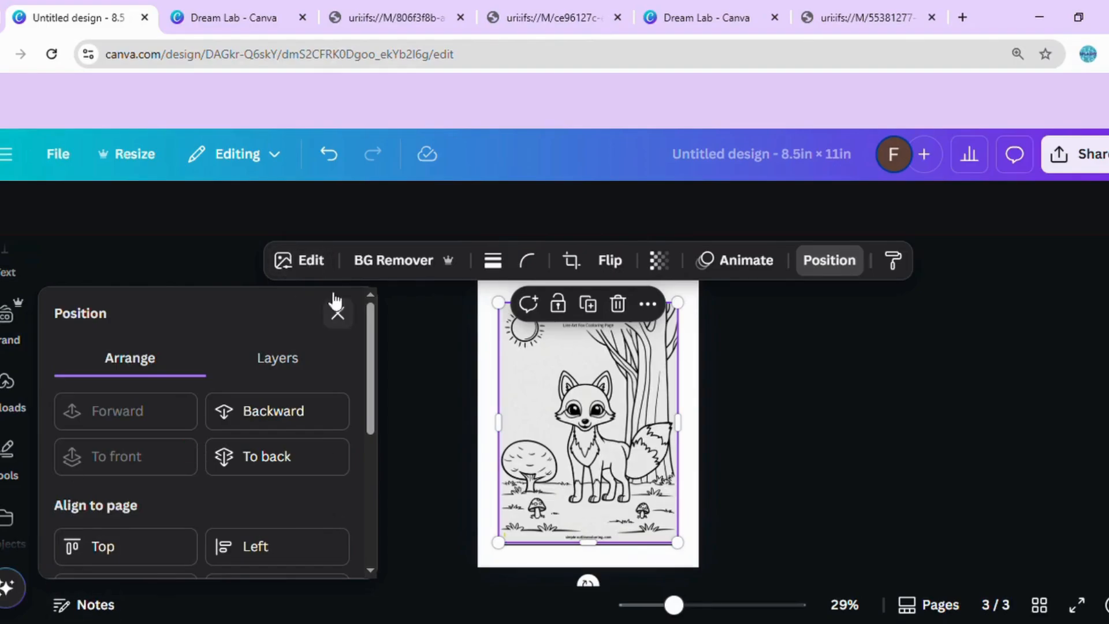
Set the fox image's contrast to 77
{"action": "left_click", "coordinate": [312, 264]}
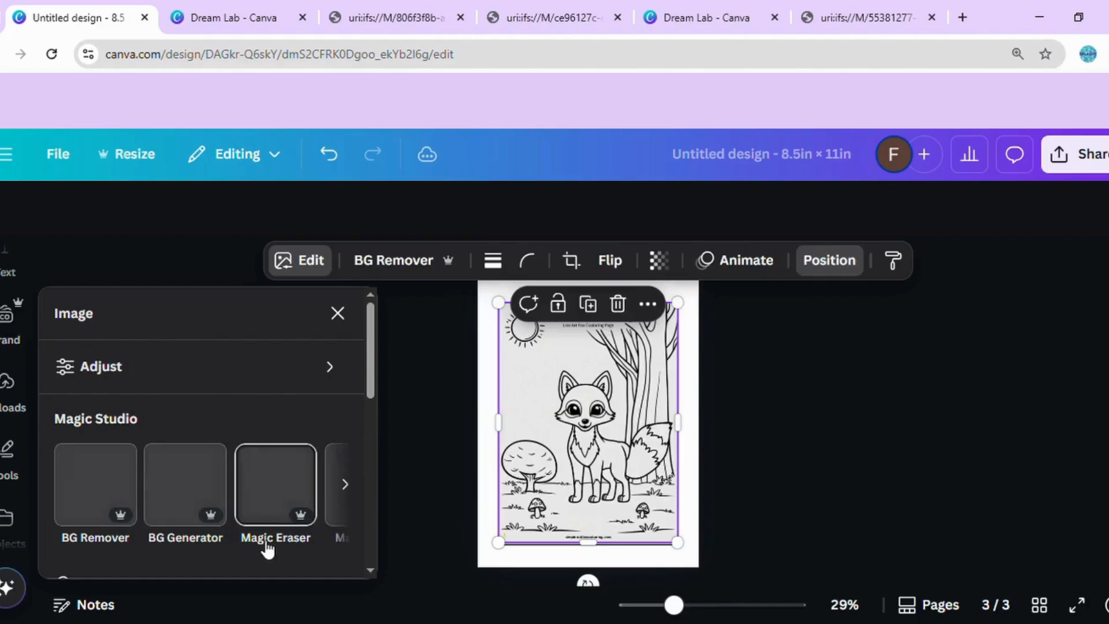
{"action": "left_click", "coordinate": [337, 378]}
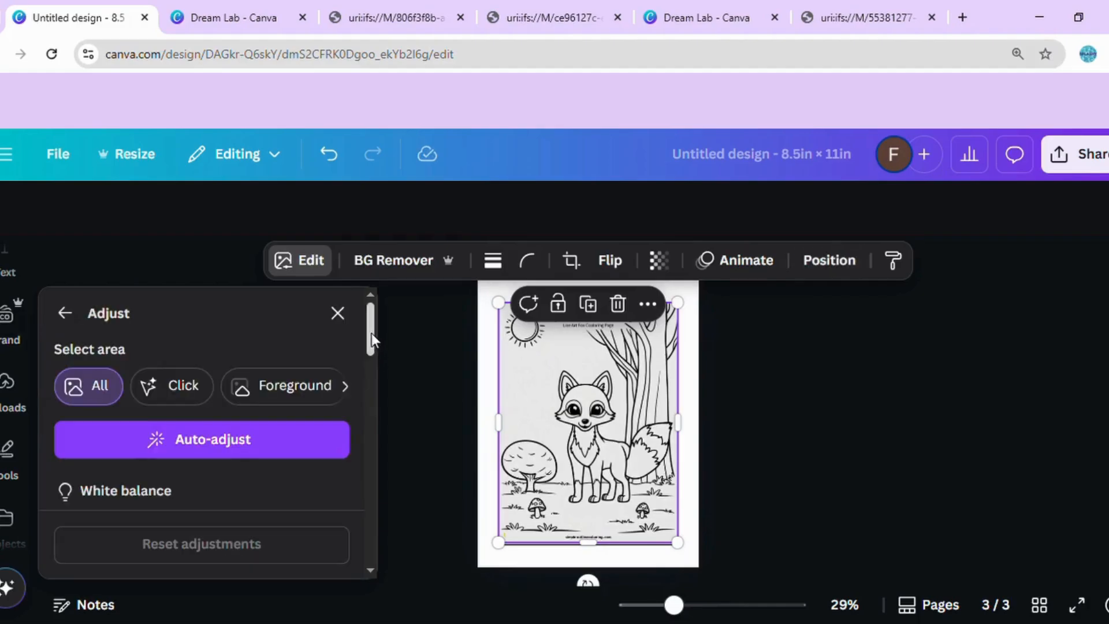
{"action": "left_click_drag", "start_coordinate": [370, 330], "coordinate": [369, 400]}
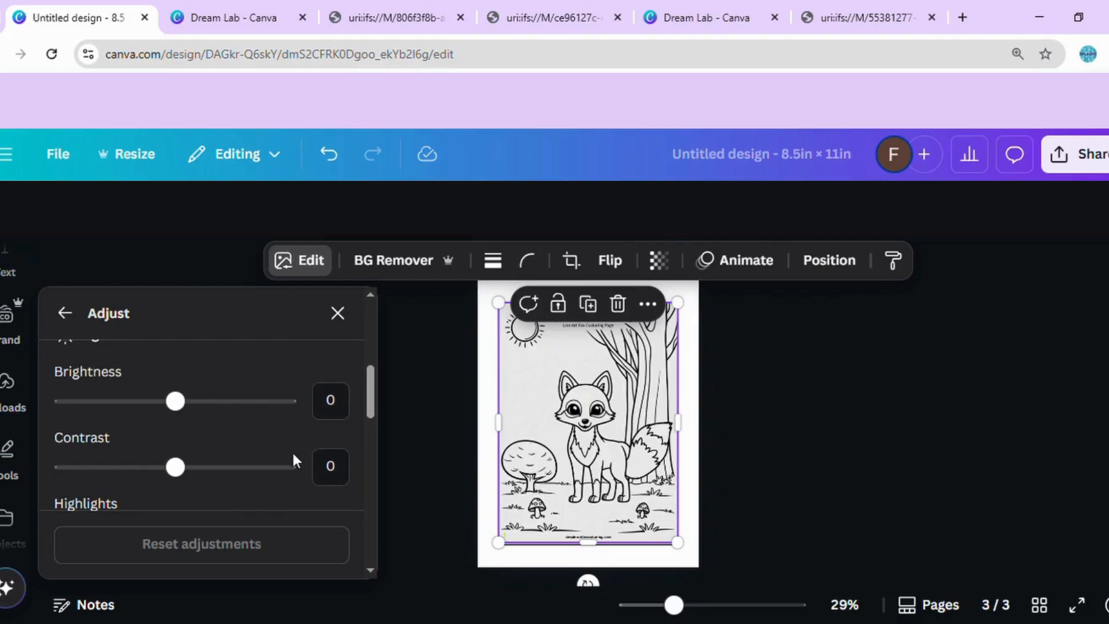
{"action": "left_click", "coordinate": [269, 469]}
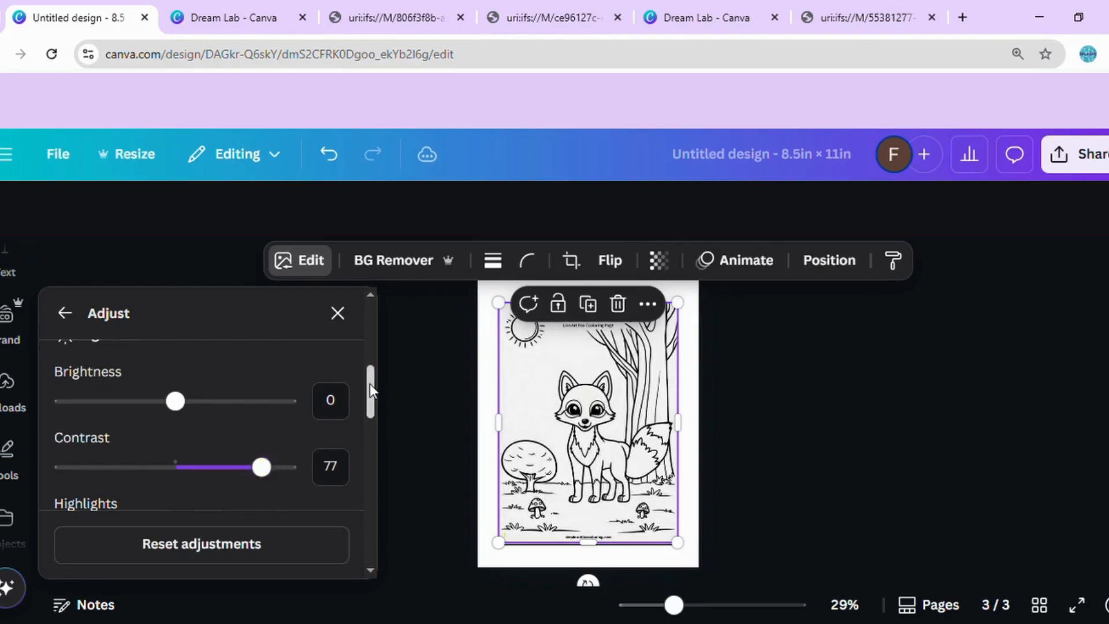
Set the fox image's whites to 64, its blacks to 35 and its clarity to 66
{"action": "left_click_drag", "start_coordinate": [370, 385], "coordinate": [370, 430]}
{"action": "left_click", "coordinate": [248, 417]}
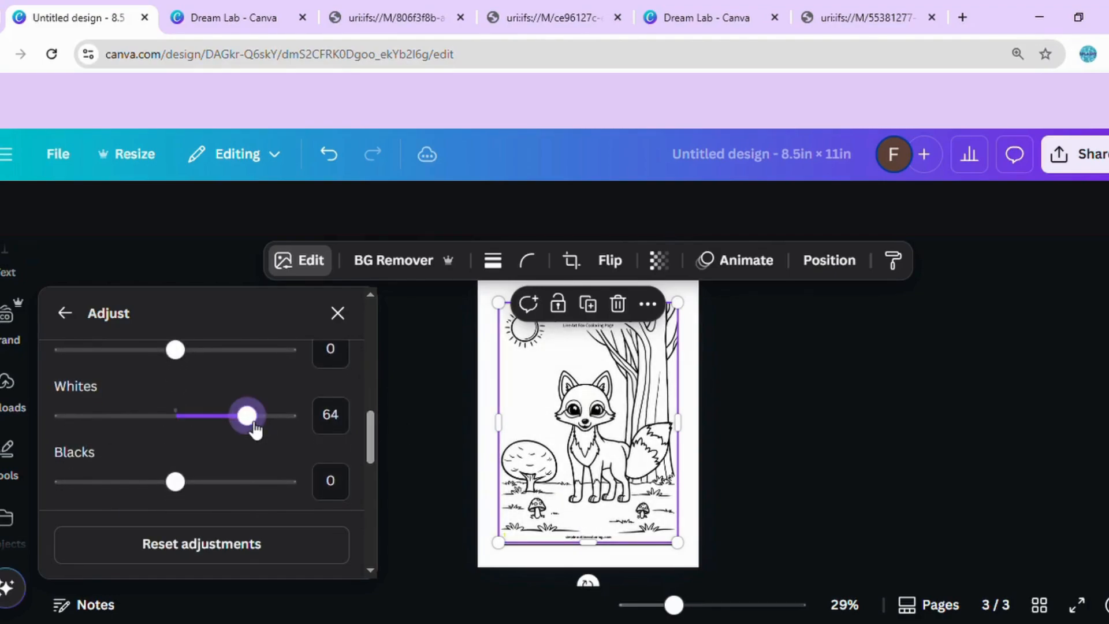
{"action": "left_click", "coordinate": [214, 480]}
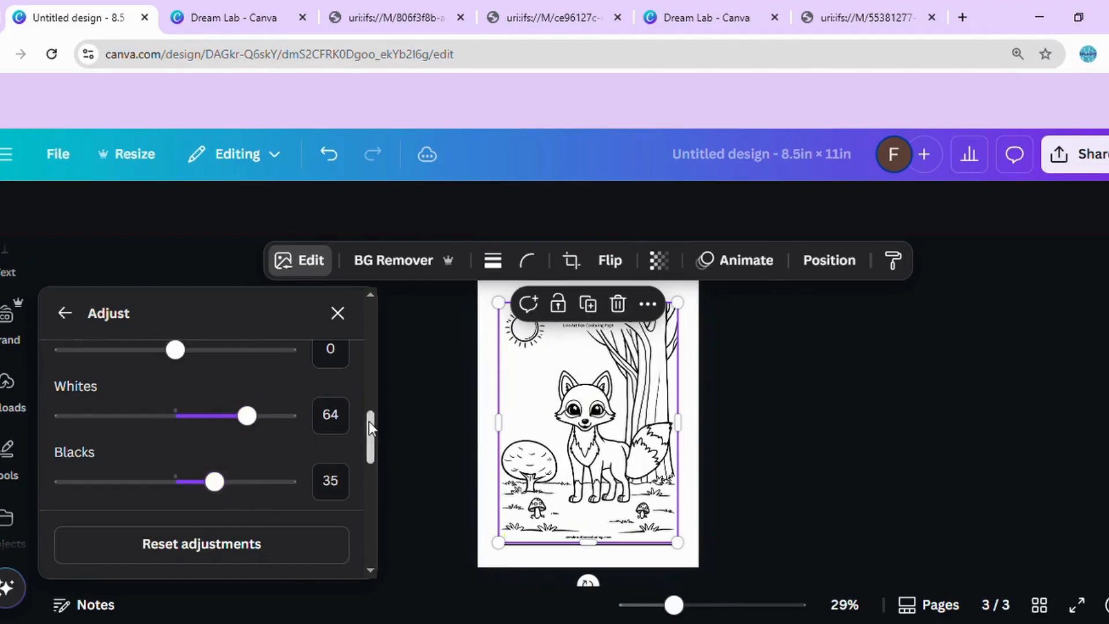
{"action": "left_click_drag", "start_coordinate": [368, 423], "coordinate": [369, 522]}
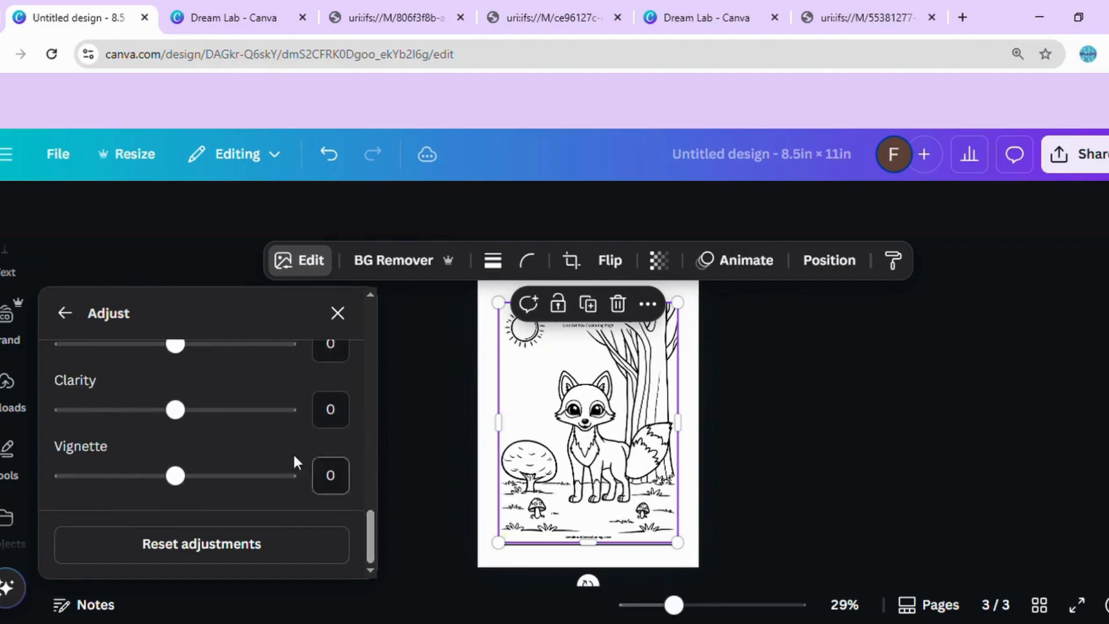
{"action": "left_click", "coordinate": [249, 410]}
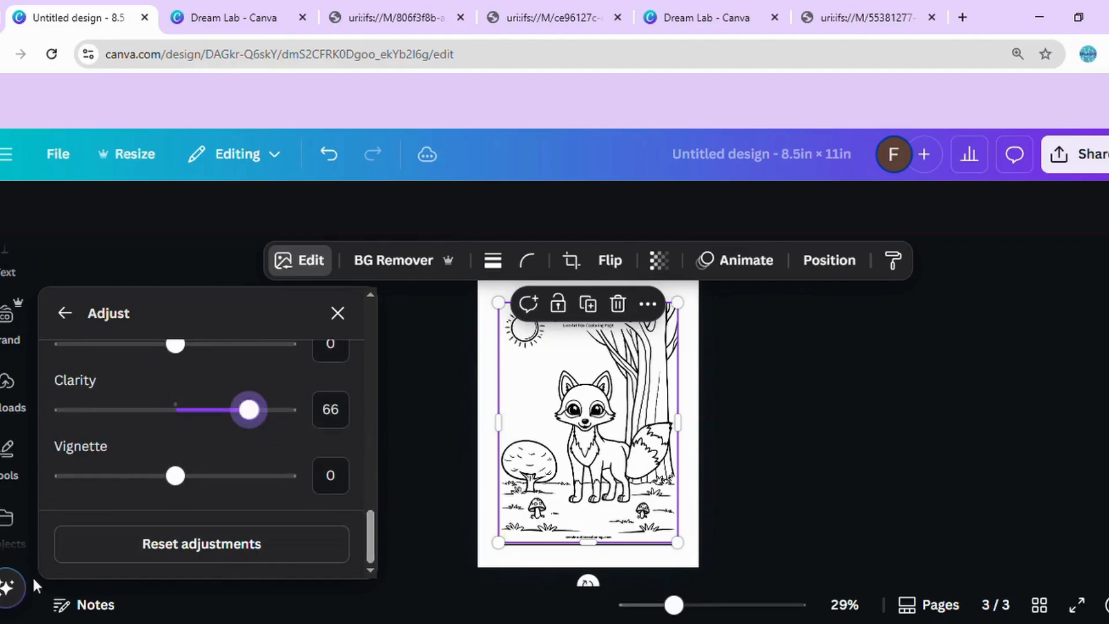
Remove the round bush and the grass beneath it beside the fox using Magic Eraser with brush size 40
{"action": "left_click", "coordinate": [10, 588]}
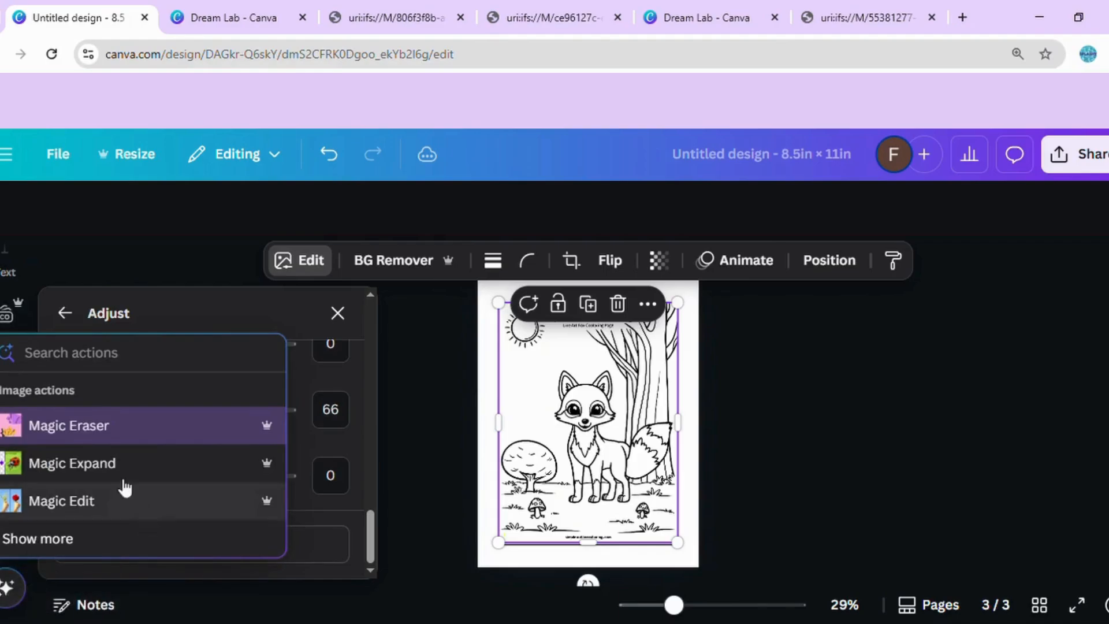
{"action": "left_click", "coordinate": [98, 432]}
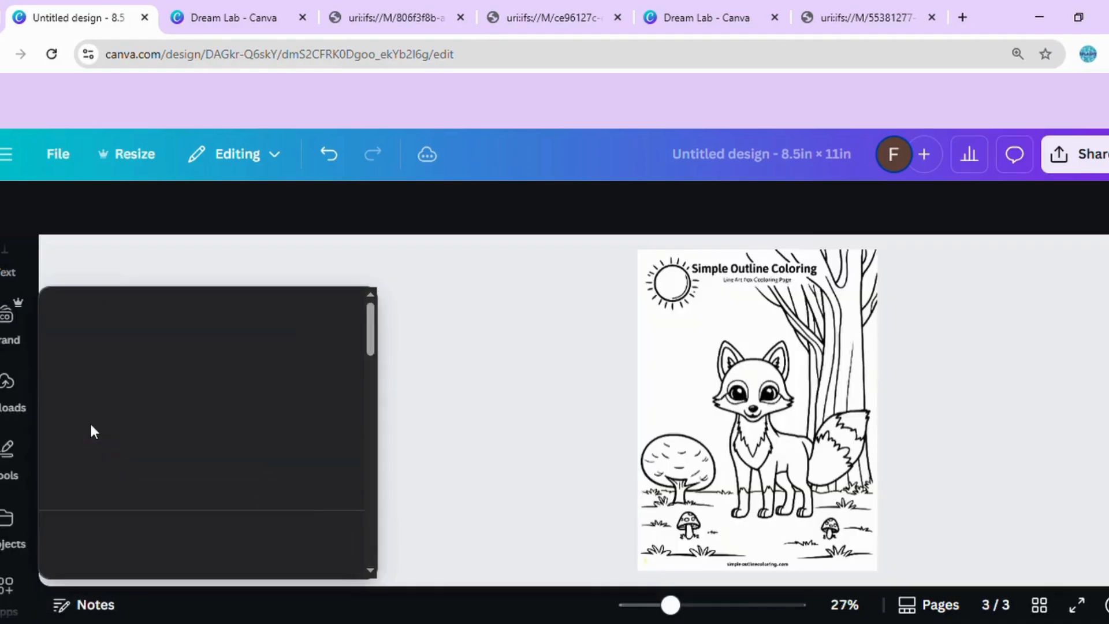
{"action": "left_click", "coordinate": [685, 607]}
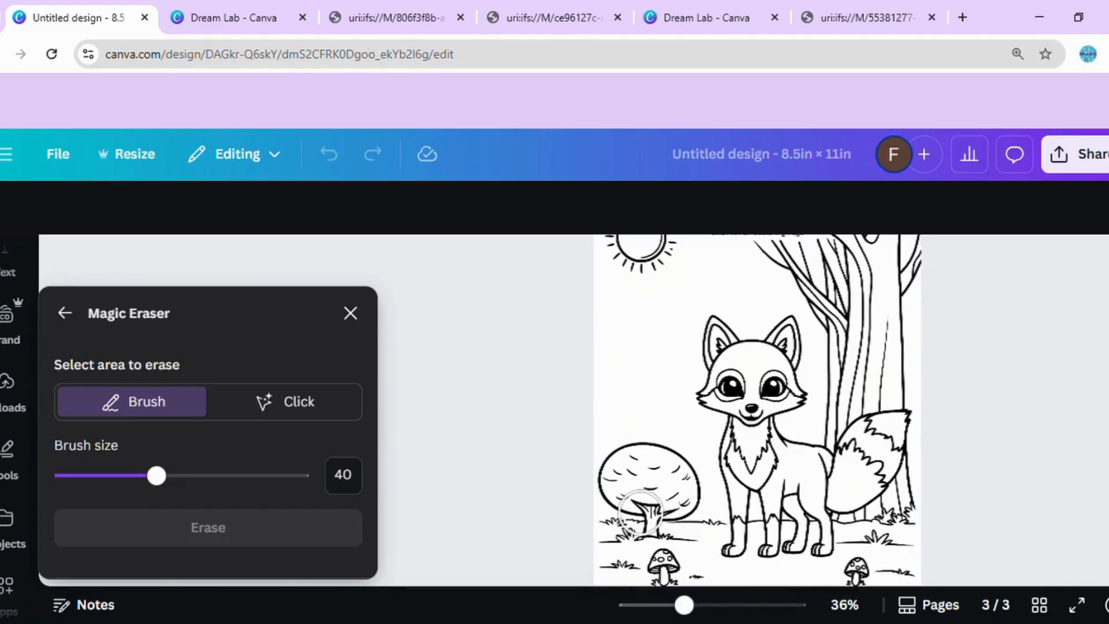
{"action": "left_click", "coordinate": [637, 525]}
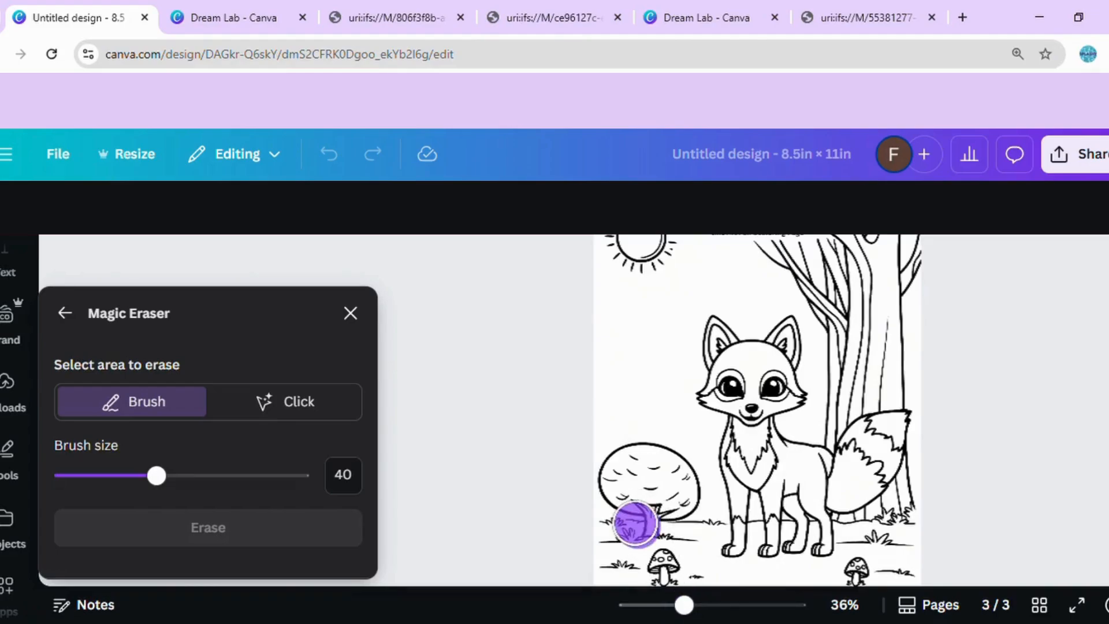
{"action": "mouse_move", "coordinate": [635, 522]}
{"action": "left_mouse_down"}
{"action": "mouse_move", "coordinate": [607, 476]}
{"action": "mouse_move", "coordinate": [651, 450]}
{"action": "mouse_move", "coordinate": [695, 493]}
{"action": "mouse_move", "coordinate": [685, 480]}
{"action": "mouse_move", "coordinate": [678, 504]}
{"action": "mouse_move", "coordinate": [645, 513]}
{"action": "mouse_move", "coordinate": [632, 484]}
{"action": "mouse_move", "coordinate": [645, 483]}
{"action": "mouse_move", "coordinate": [609, 527]}
{"action": "mouse_move", "coordinate": [597, 523]}
{"action": "mouse_move", "coordinate": [602, 484]}
{"action": "mouse_move", "coordinate": [664, 511]}
{"action": "left_mouse_up"}
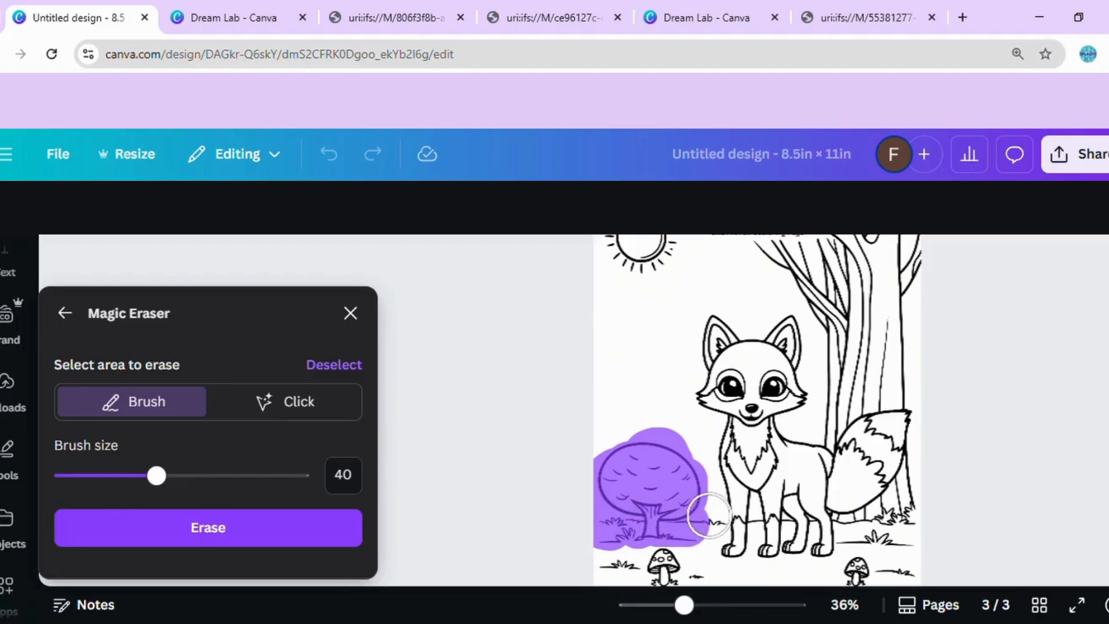
{"action": "left_click_drag", "start_coordinate": [705, 522], "coordinate": [719, 522]}
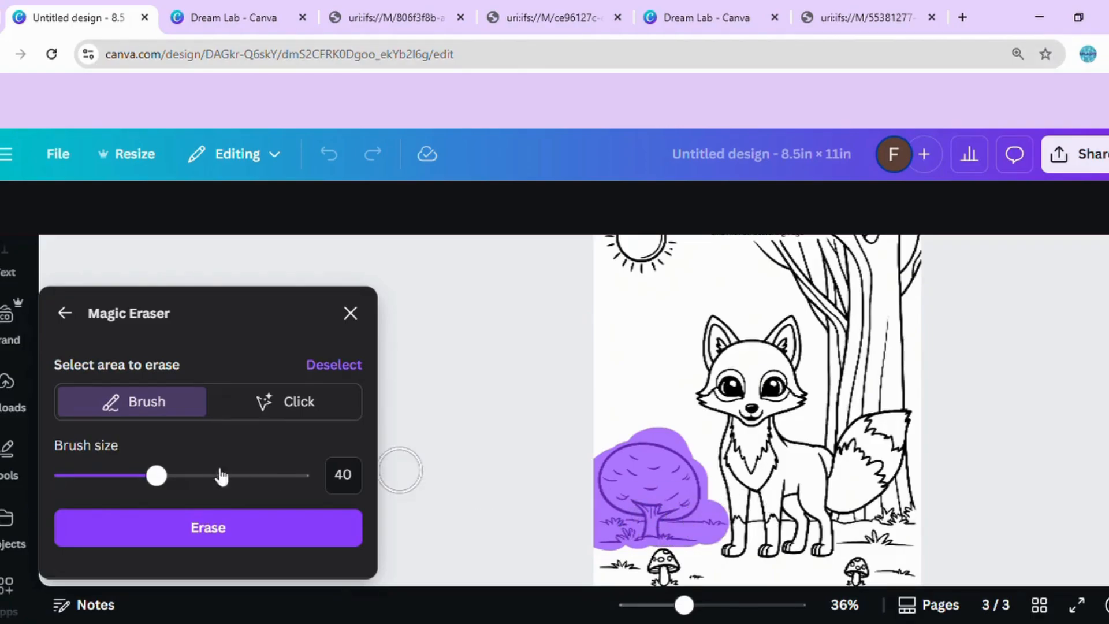
{"action": "left_click", "coordinate": [193, 529]}
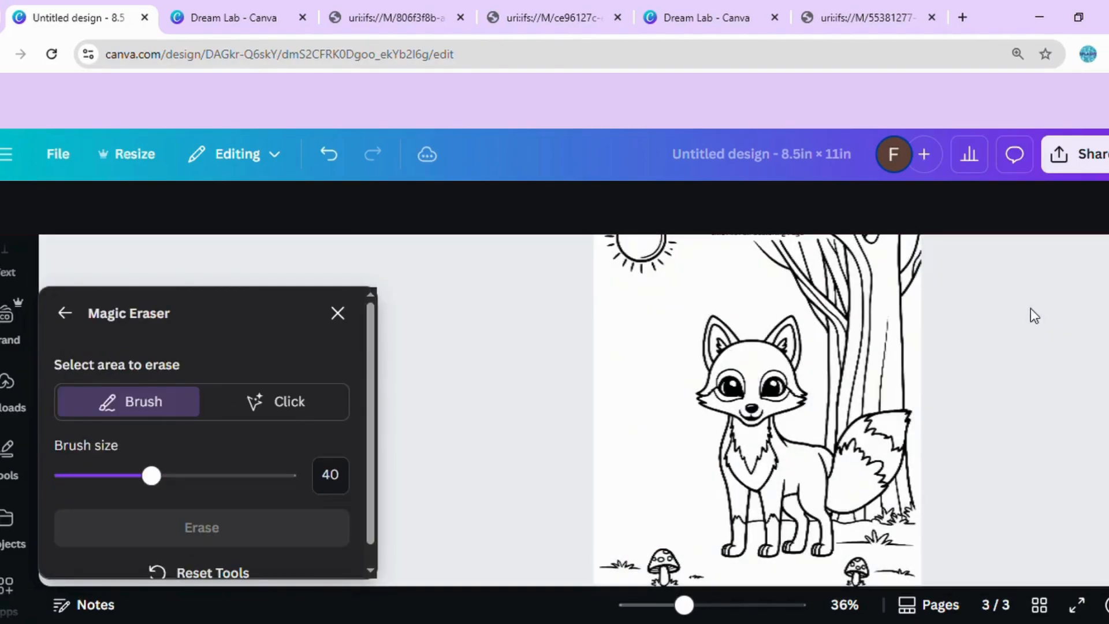
Erase the small mark beside the mushroom near the fox and the website caption below the scene with brush size 15
{"action": "scroll", "coordinate": [1030, 307], "scroll_direction": "down", "scroll_amount": 1}
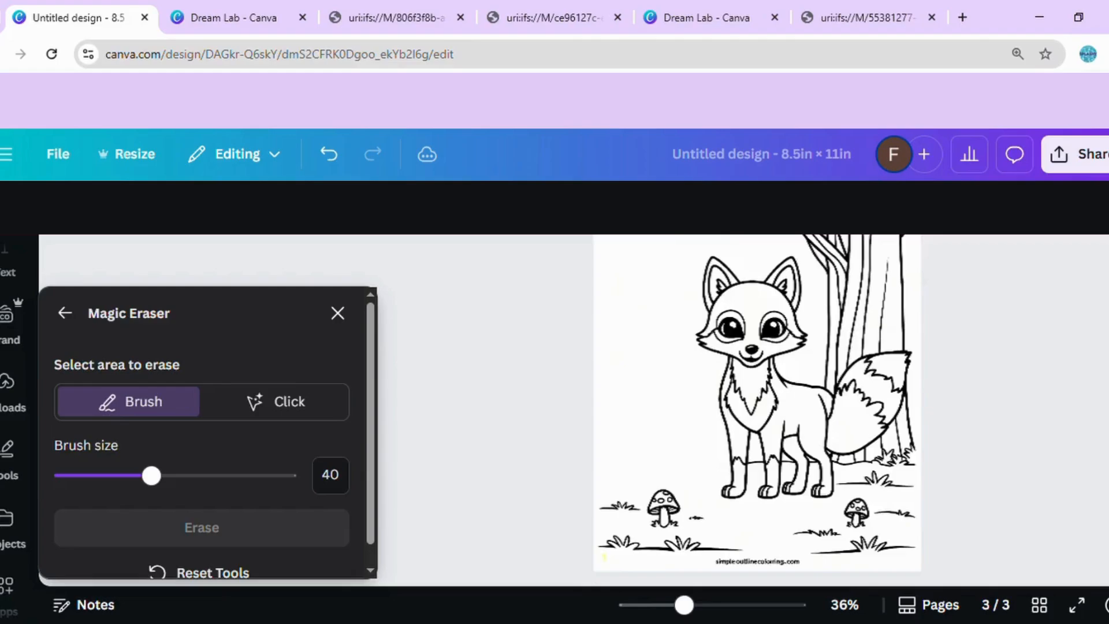
{"action": "left_click", "coordinate": [95, 475]}
{"action": "left_click", "coordinate": [694, 518]}
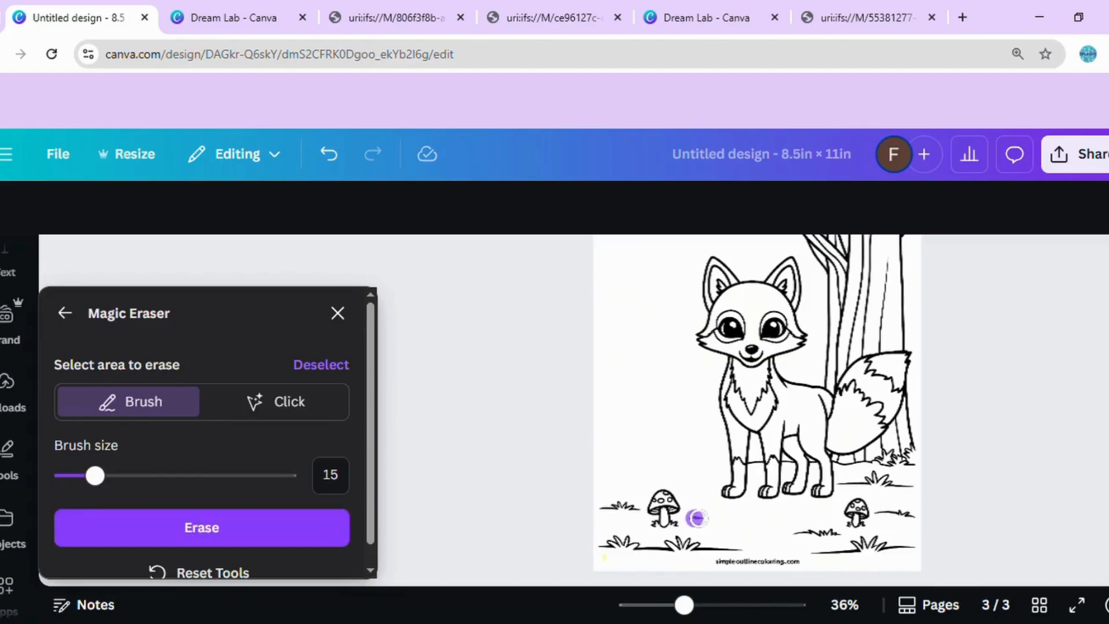
{"action": "left_click", "coordinate": [217, 529]}
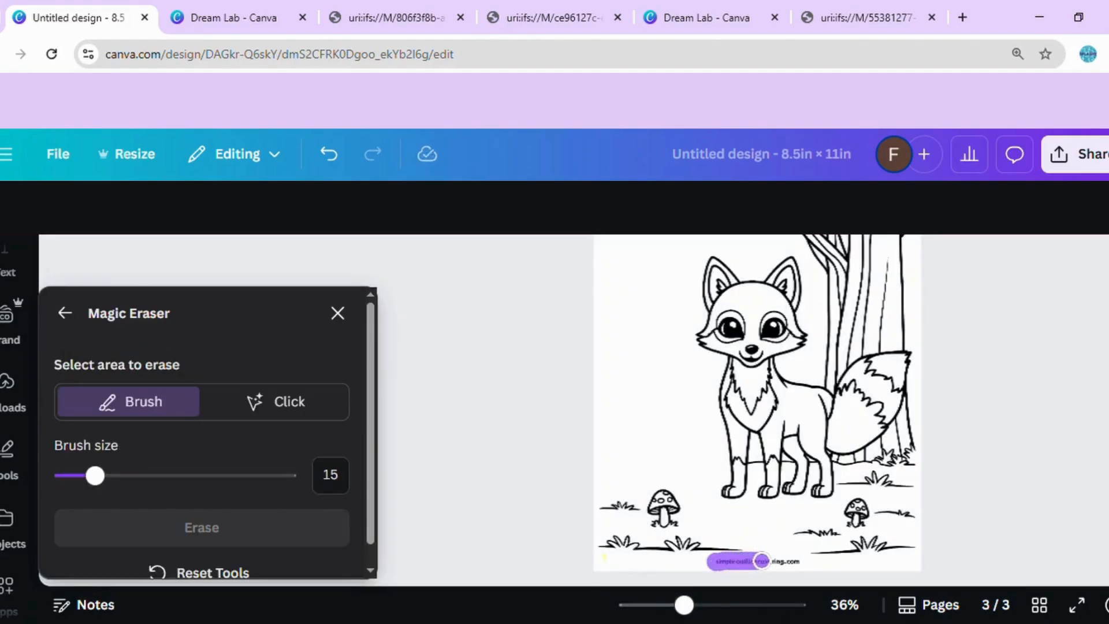
{"action": "left_click_drag", "start_coordinate": [797, 566], "coordinate": [797, 561]}
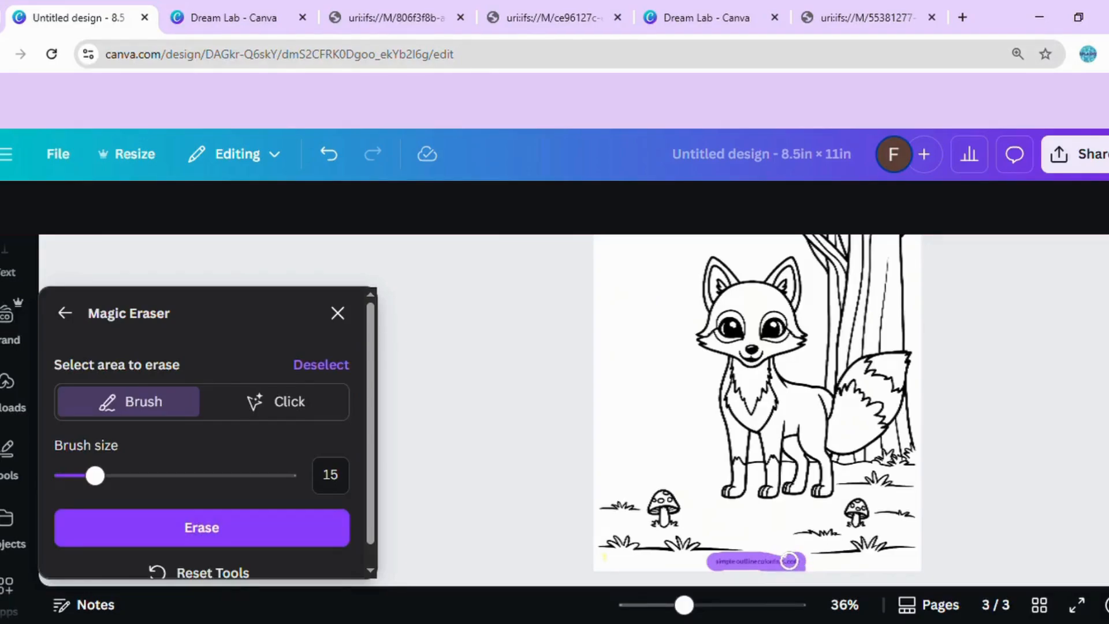
{"action": "left_click", "coordinate": [215, 527]}
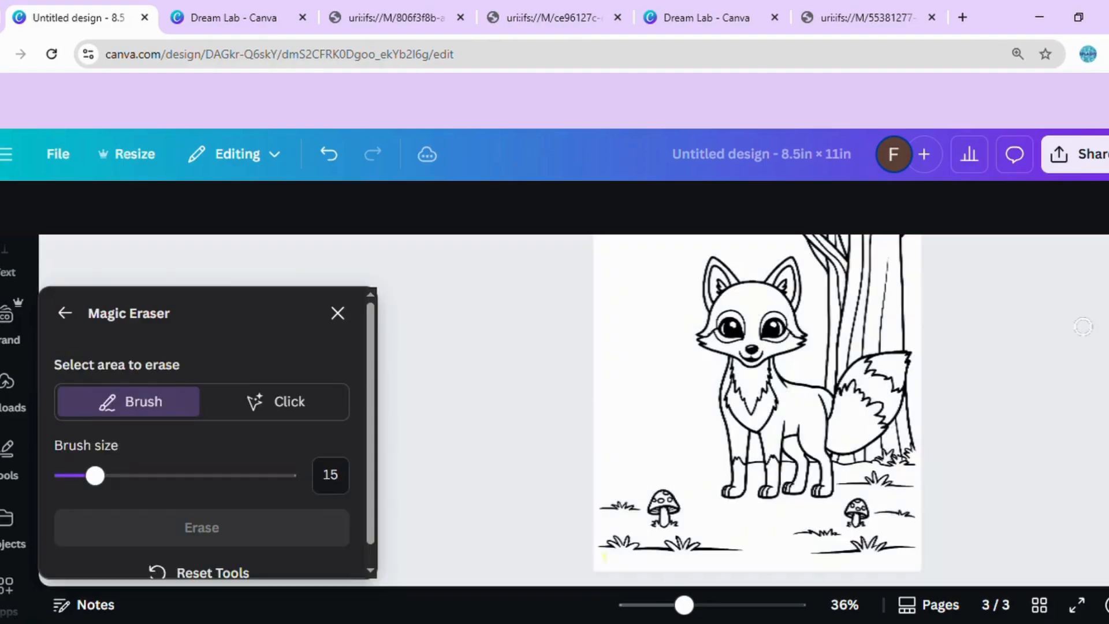
Erase the "Line Art Fox Ccoloring Page" subtitle under the fox image's title with brush size 7
{"action": "scroll", "coordinate": [1083, 327], "scroll_direction": "up", "scroll_amount": 2}
{"action": "scroll", "coordinate": [695, 321], "scroll_direction": "up", "scroll_amount": 5}
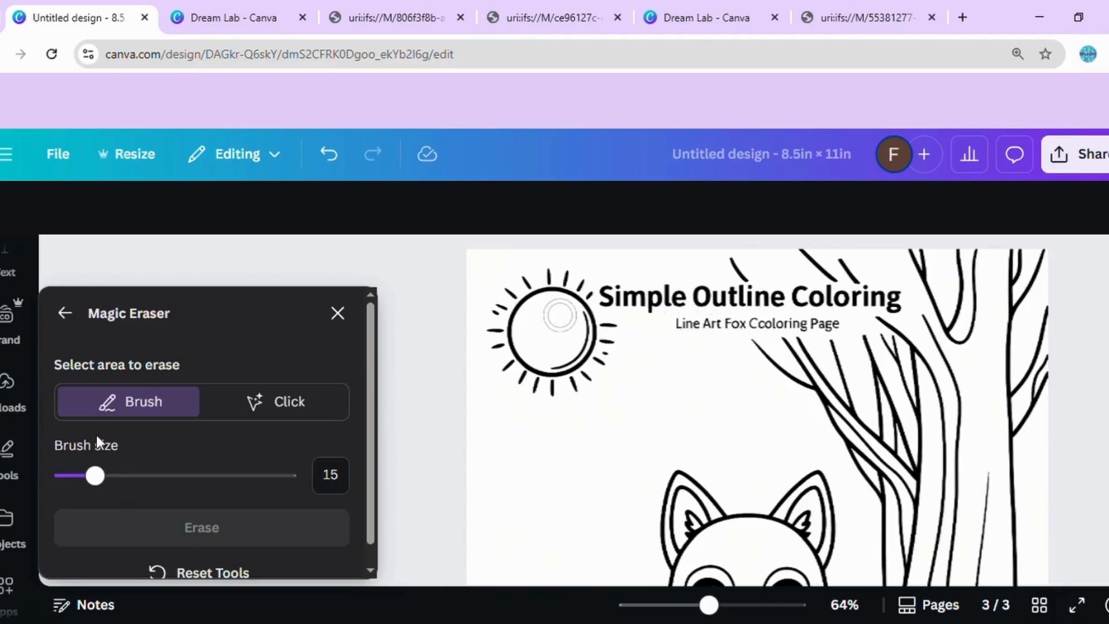
{"action": "left_click_drag", "start_coordinate": [95, 475], "coordinate": [77, 475]}
{"action": "left_click_drag", "start_coordinate": [674, 321], "coordinate": [682, 322]}
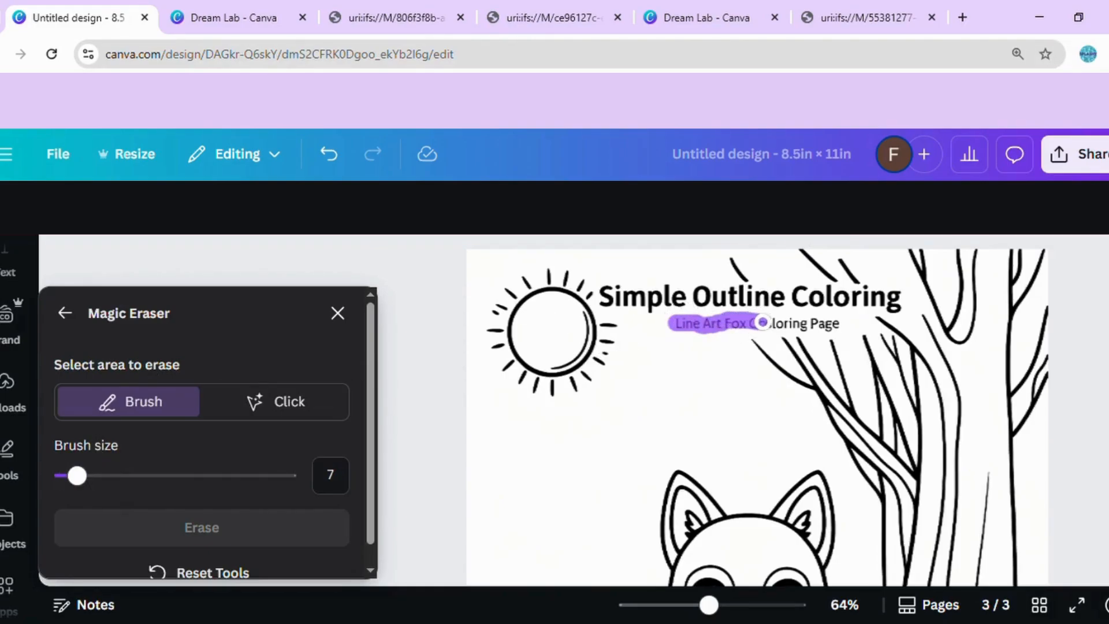
{"action": "left_click_drag", "start_coordinate": [824, 322], "coordinate": [846, 323]}
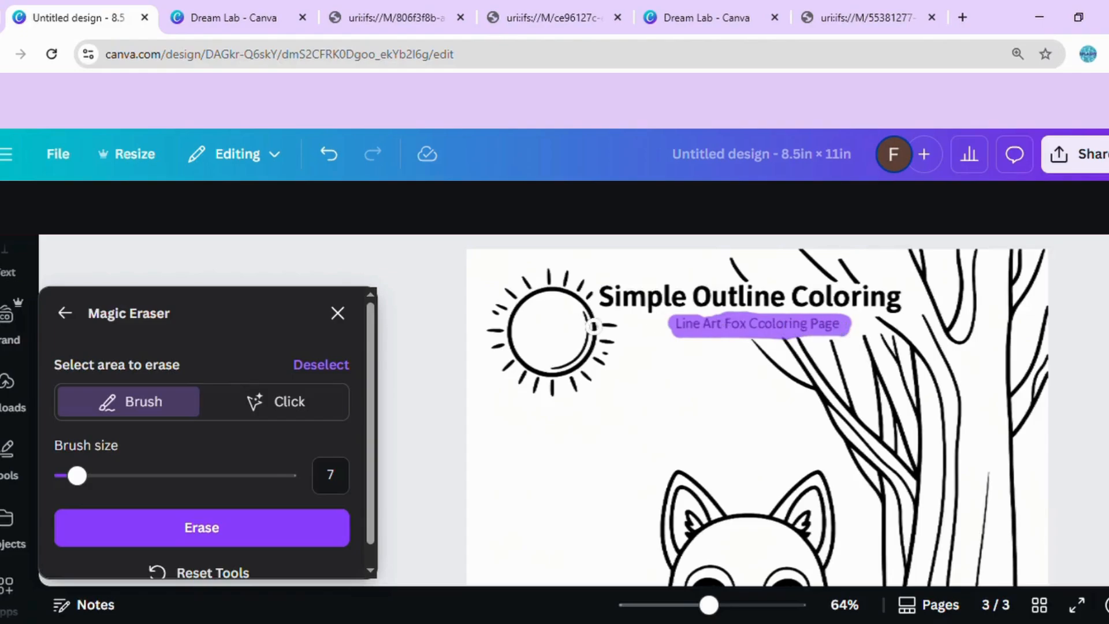
{"action": "left_click", "coordinate": [185, 535]}
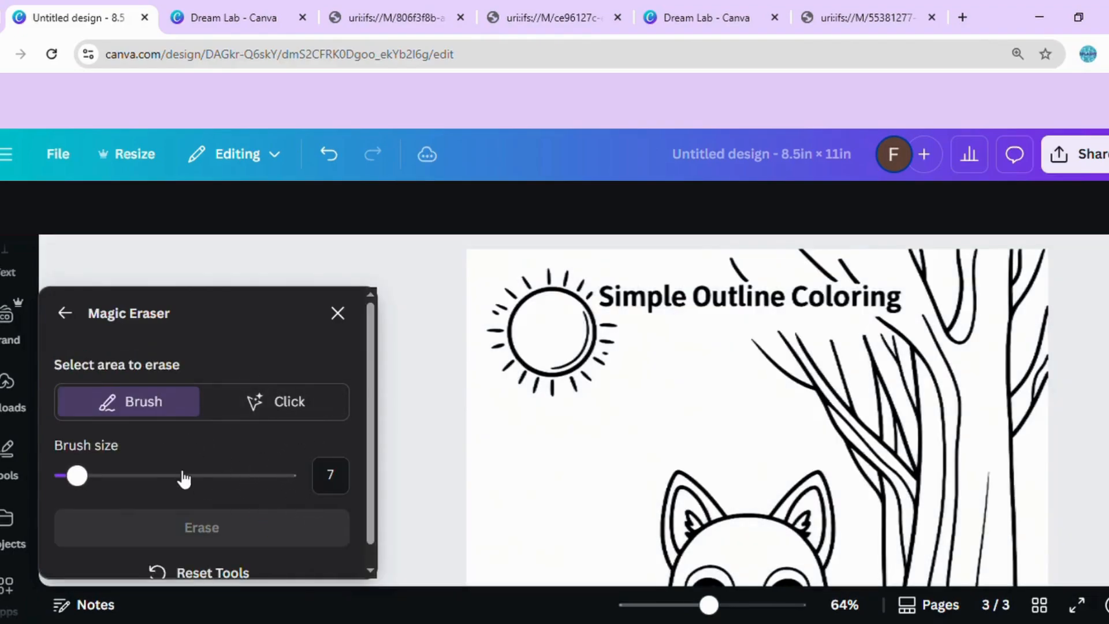
Erase the "Simple Outline Coloring" title and the stray curved mark between the sun and the tree with brush size 17
{"action": "left_click", "coordinate": [98, 475]}
{"action": "mouse_move", "coordinate": [609, 294]}
{"action": "left_mouse_down"}
{"action": "mouse_move", "coordinate": [896, 297]}
{"action": "mouse_move", "coordinate": [776, 317]}
{"action": "mouse_move", "coordinate": [794, 342]}
{"action": "left_mouse_up"}
{"action": "mouse_move", "coordinate": [886, 316]}
{"action": "left_mouse_down"}
{"action": "mouse_move", "coordinate": [891, 302]}
{"action": "mouse_move", "coordinate": [878, 307]}
{"action": "left_mouse_up"}
{"action": "left_click", "coordinate": [216, 533]}
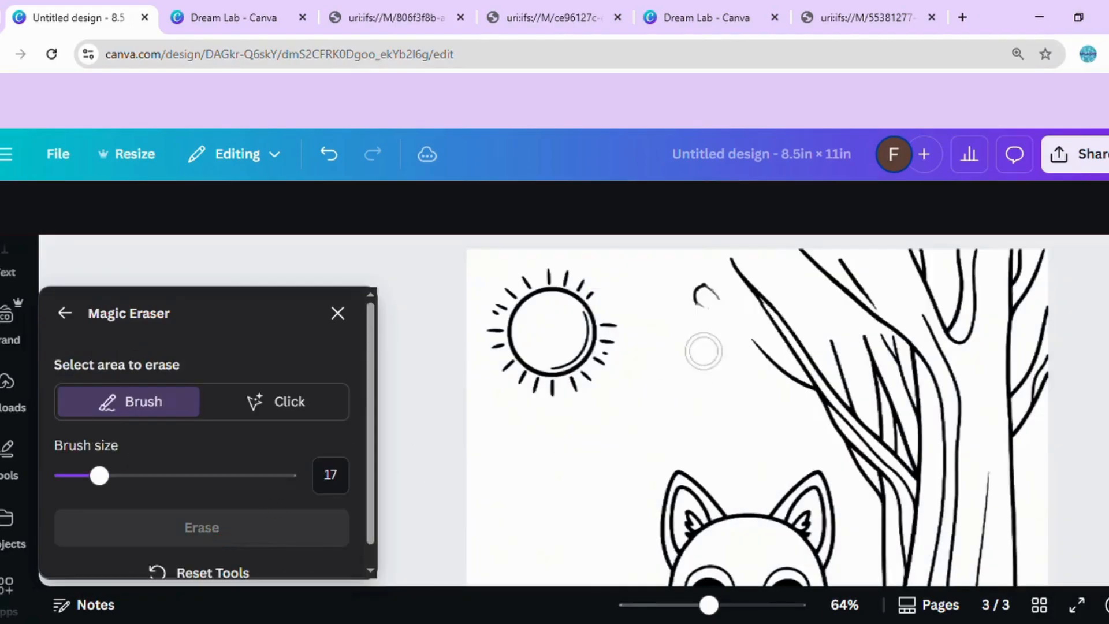
{"action": "left_click_drag", "start_coordinate": [701, 297], "coordinate": [707, 298]}
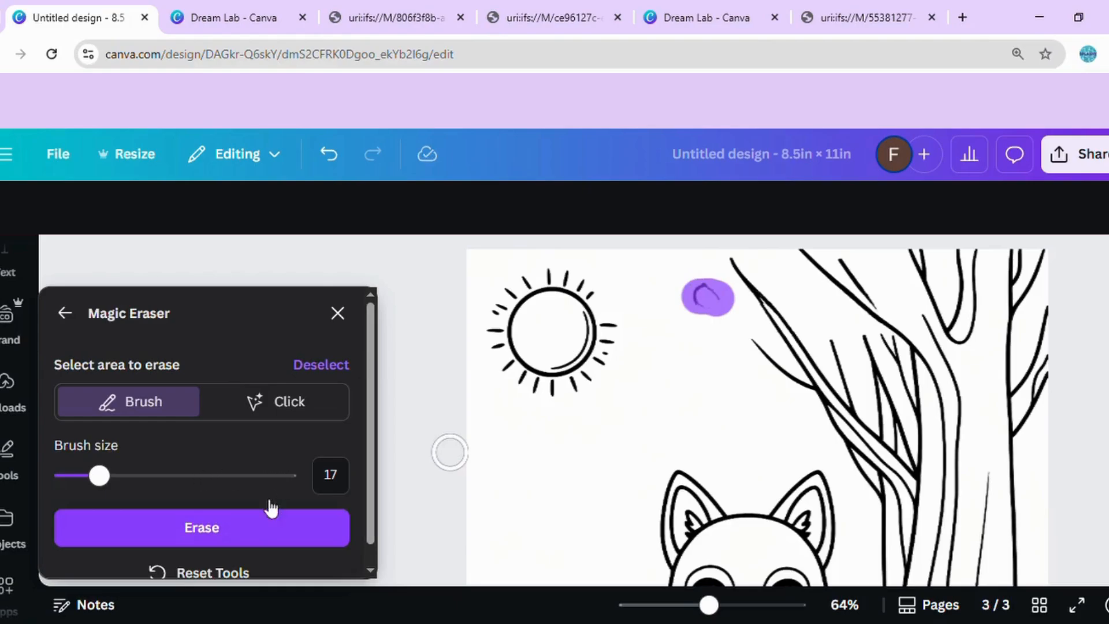
{"action": "left_click", "coordinate": [230, 528]}
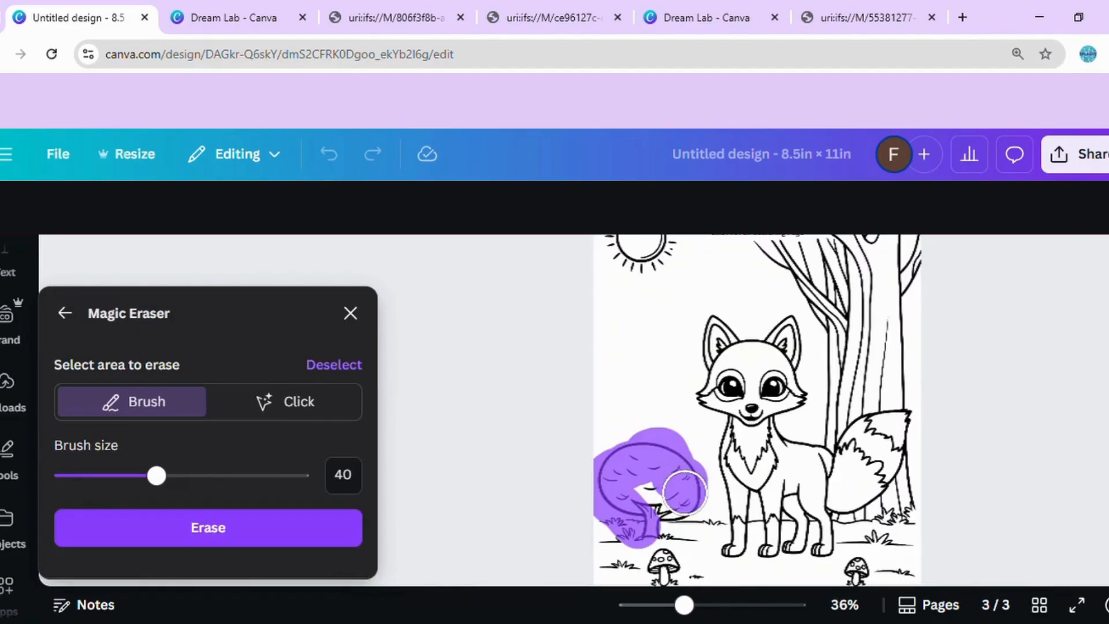
Finish brushing over the round bush and the grass under it beside the fox at brush size 40, and erase them
{"action": "mouse_move", "coordinate": [685, 491]}
{"action": "left_mouse_down"}
{"action": "mouse_move", "coordinate": [630, 493]}
{"action": "mouse_move", "coordinate": [648, 479]}
{"action": "mouse_move", "coordinate": [601, 522]}
{"action": "mouse_move", "coordinate": [665, 510]}
{"action": "mouse_move", "coordinate": [685, 523]}
{"action": "left_mouse_up"}
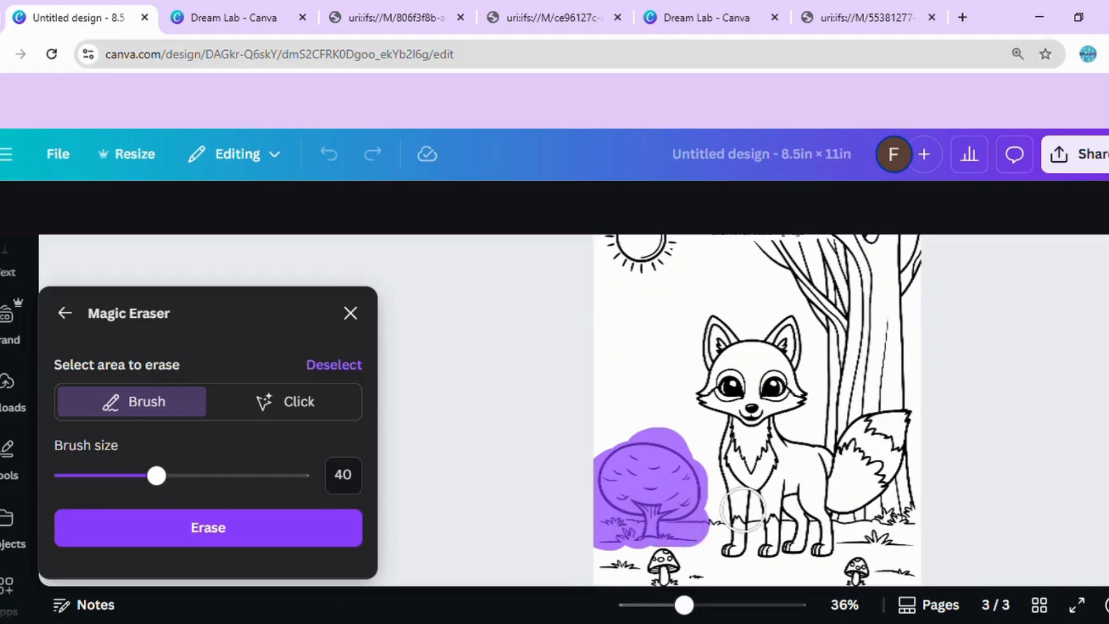
{"action": "left_click", "coordinate": [706, 522]}
{"action": "left_click", "coordinate": [191, 528]}
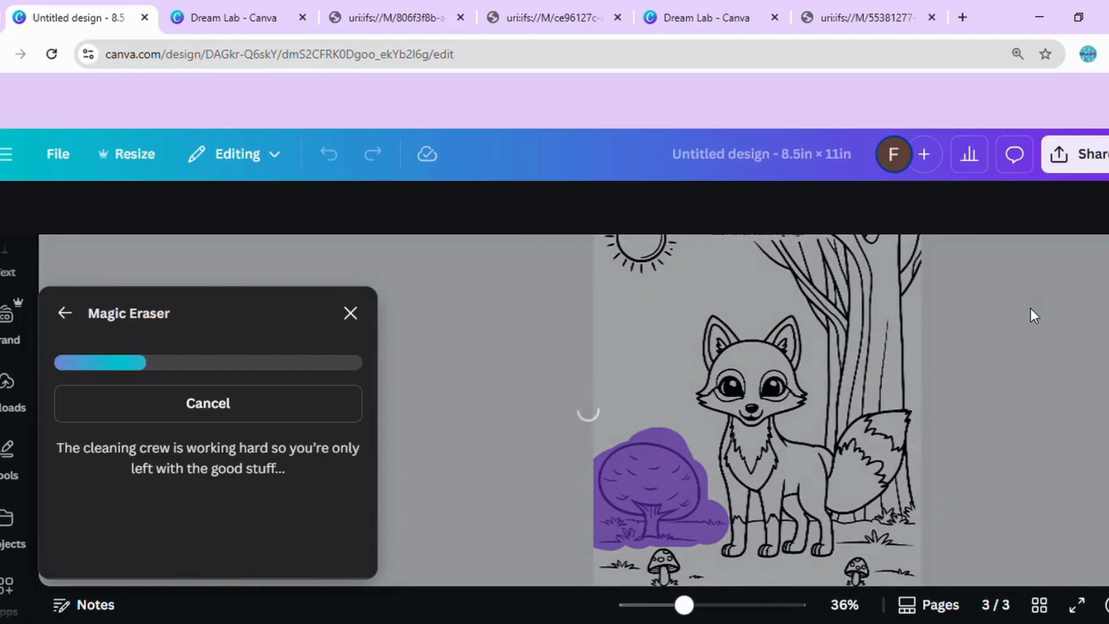
Erase the small mark beside the mushroom and the website caption at the foot of the fox scene with brush size 15
{"action": "scroll", "coordinate": [1030, 309], "scroll_direction": "down", "scroll_amount": 2}
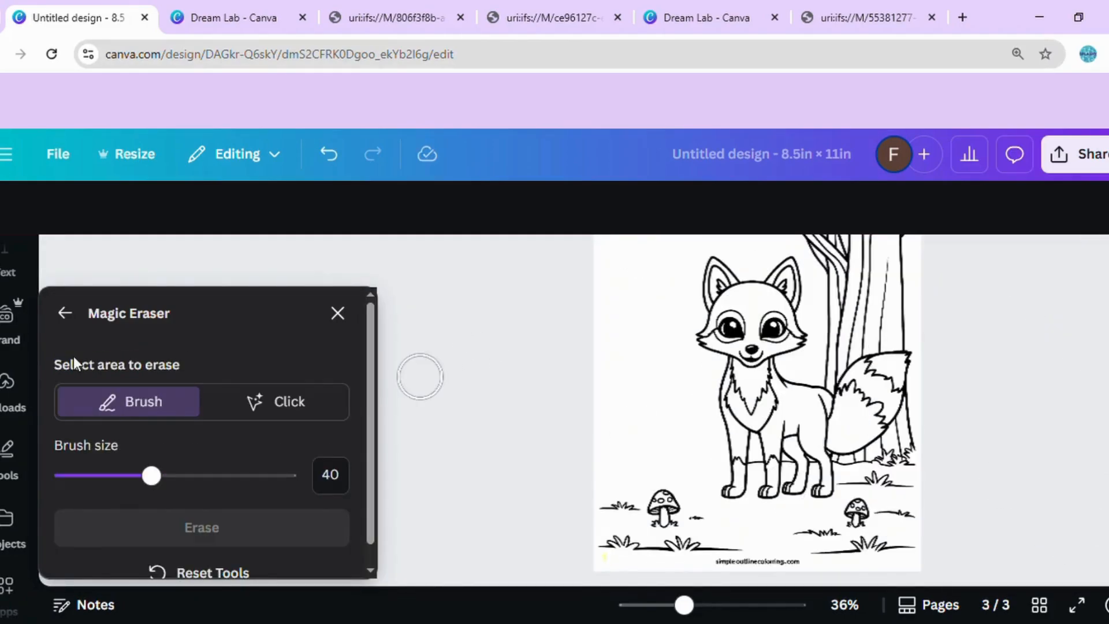
{"action": "left_click", "coordinate": [95, 475]}
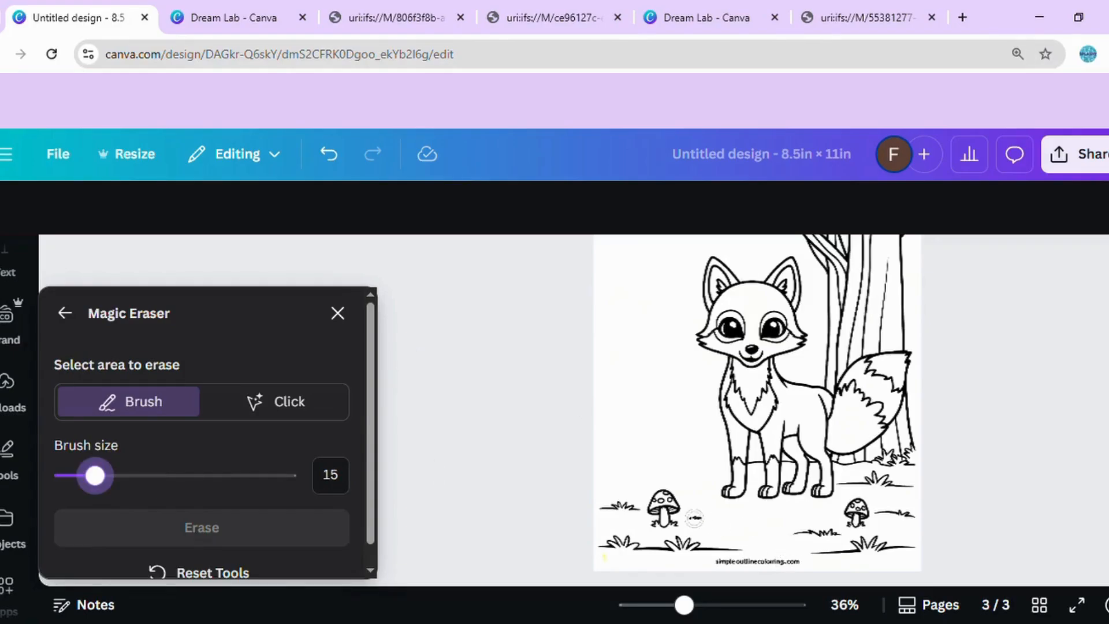
{"action": "left_click", "coordinate": [695, 517]}
{"action": "left_click", "coordinate": [216, 529]}
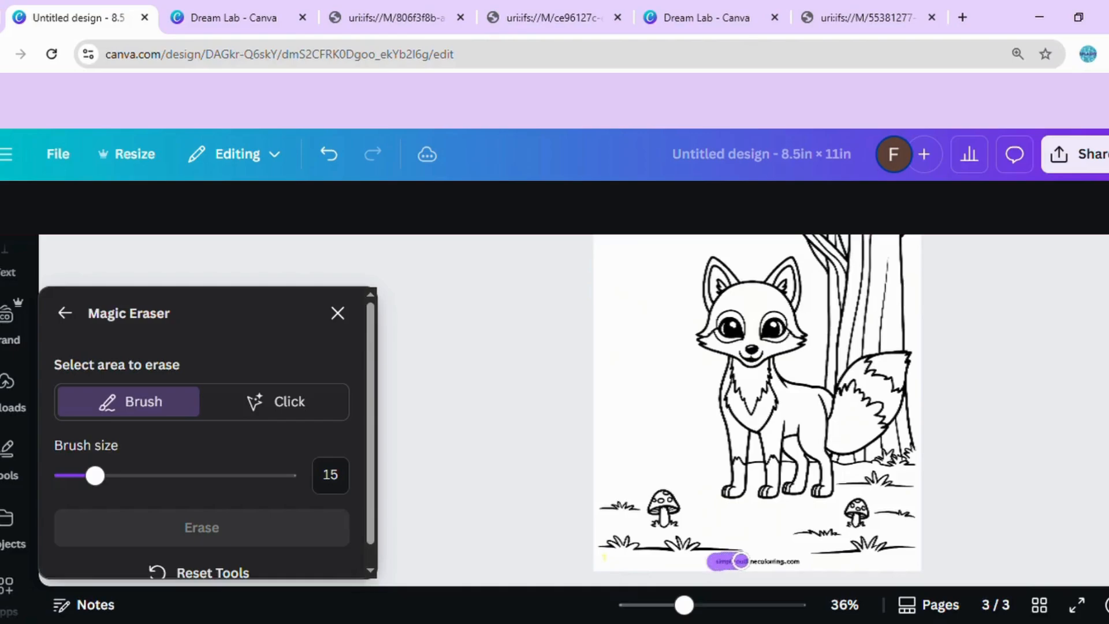
{"action": "left_click_drag", "start_coordinate": [797, 566], "coordinate": [796, 561]}
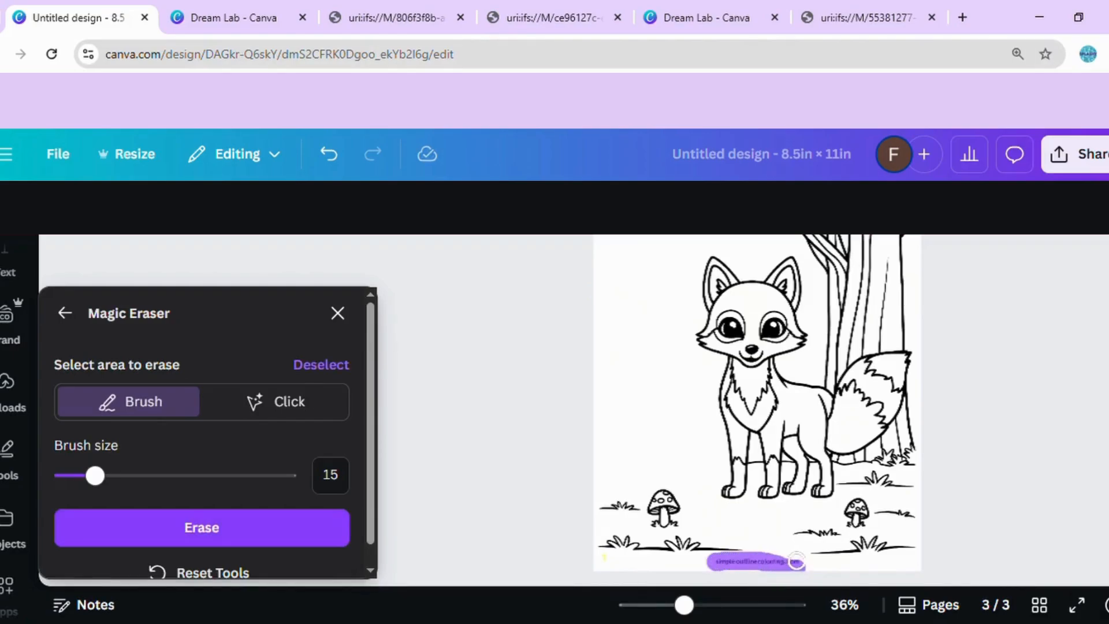
{"action": "left_click", "coordinate": [218, 528]}
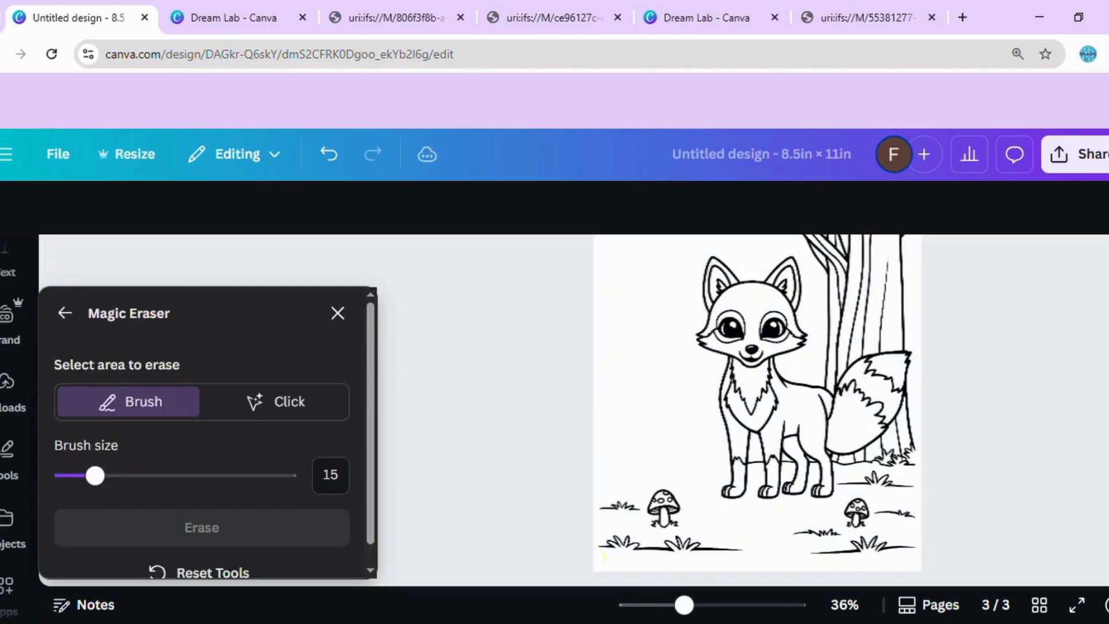
Erase the "Line Art Fox Ccoloring Page" subtitle below the title with brush size 7
{"action": "scroll", "coordinate": [1082, 326], "scroll_direction": "up", "scroll_amount": 1}
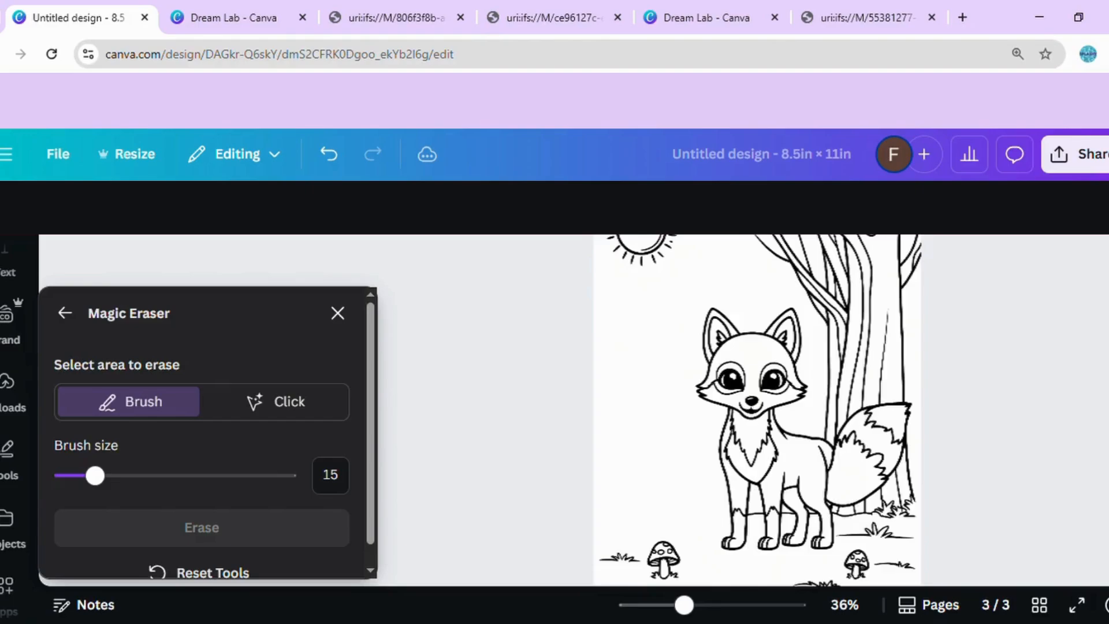
{"action": "scroll", "coordinate": [703, 323], "scroll_direction": "up", "scroll_amount": 5}
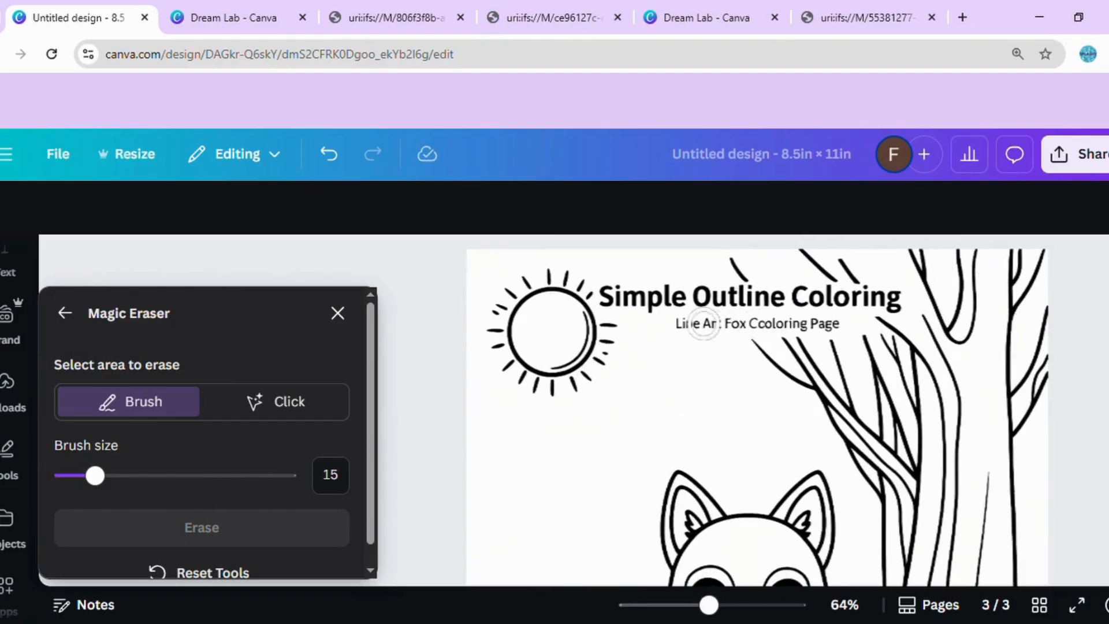
{"action": "left_click_drag", "start_coordinate": [96, 476], "coordinate": [77, 475]}
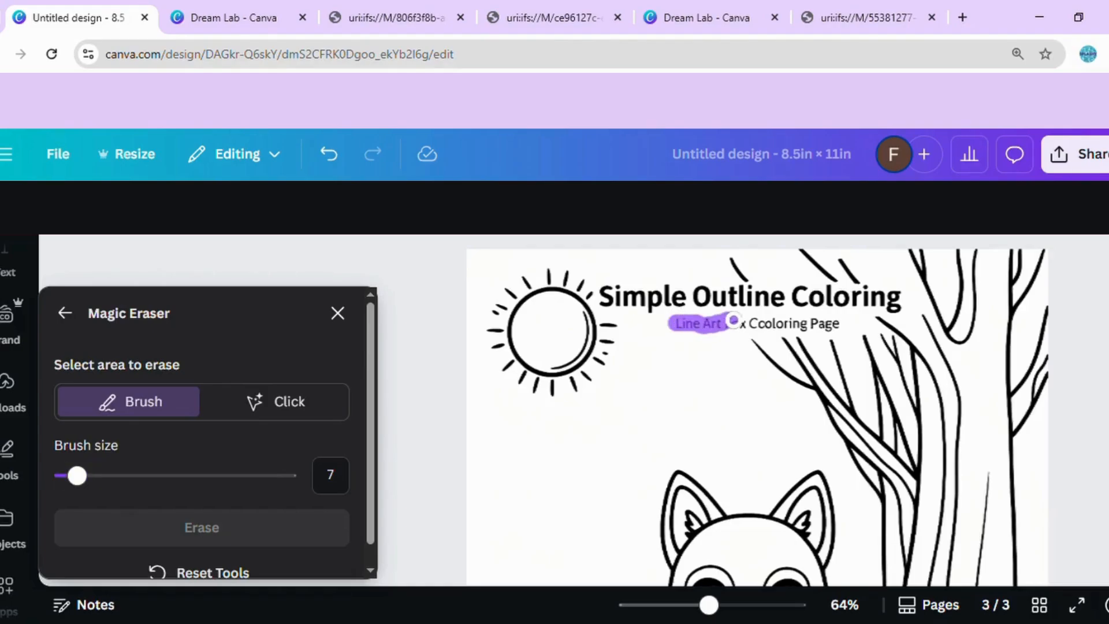
{"action": "left_click_drag", "start_coordinate": [824, 322], "coordinate": [844, 322]}
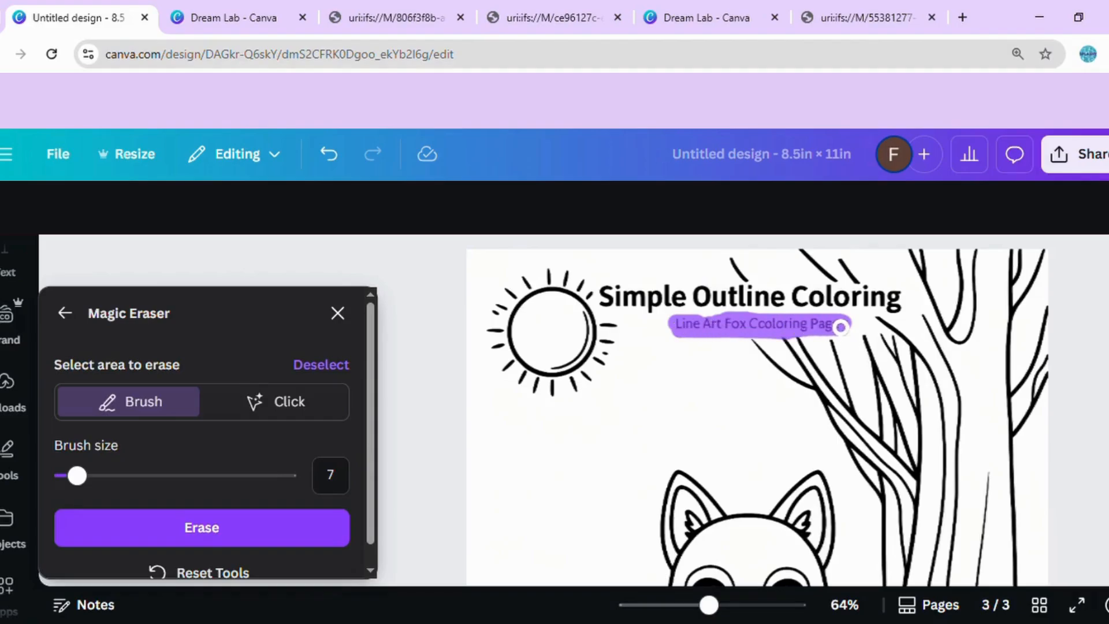
{"action": "left_click", "coordinate": [198, 539]}
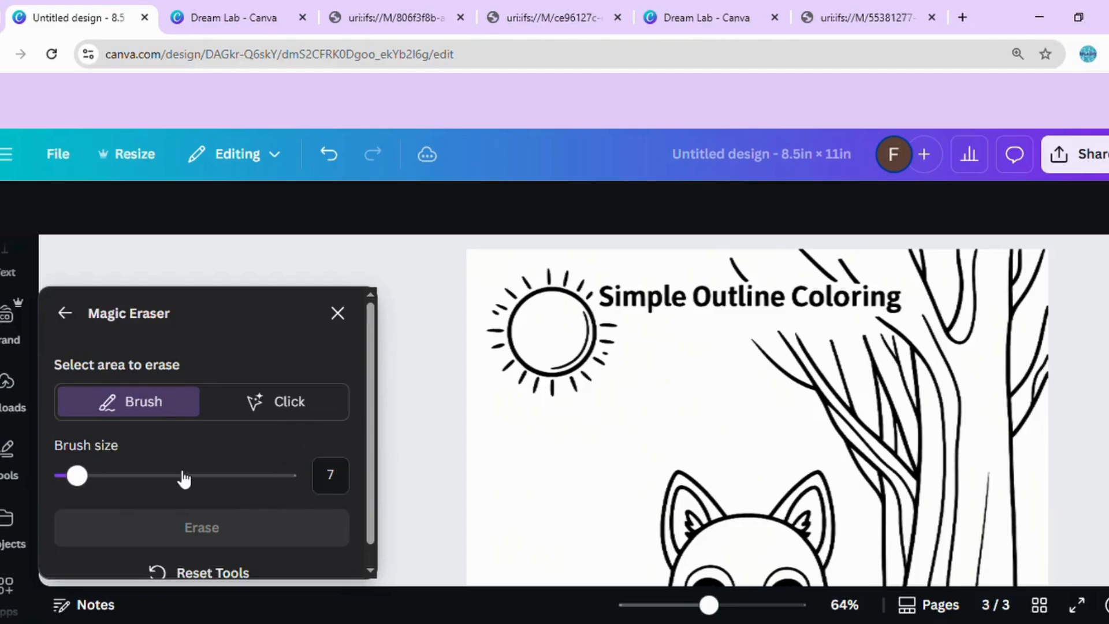
Erase the "Simple Outline Coloring" title and its leftover curved mark with brush size 17, and close Magic Eraser
{"action": "left_click", "coordinate": [100, 475]}
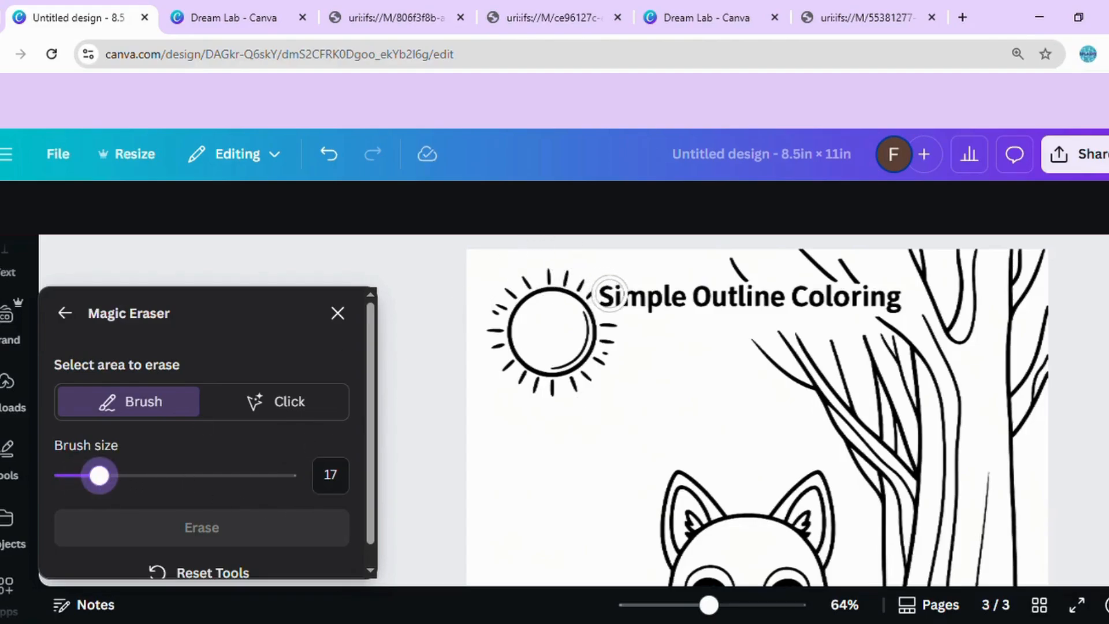
{"action": "left_click_drag", "start_coordinate": [609, 295], "coordinate": [904, 297]}
{"action": "left_click_drag", "start_coordinate": [772, 311], "coordinate": [793, 336]}
{"action": "mouse_move", "coordinate": [883, 316]}
{"action": "left_mouse_down"}
{"action": "mouse_move", "coordinate": [893, 302]}
{"action": "mouse_move", "coordinate": [871, 307]}
{"action": "mouse_move", "coordinate": [884, 314]}
{"action": "left_mouse_up"}
{"action": "left_click", "coordinate": [216, 533]}
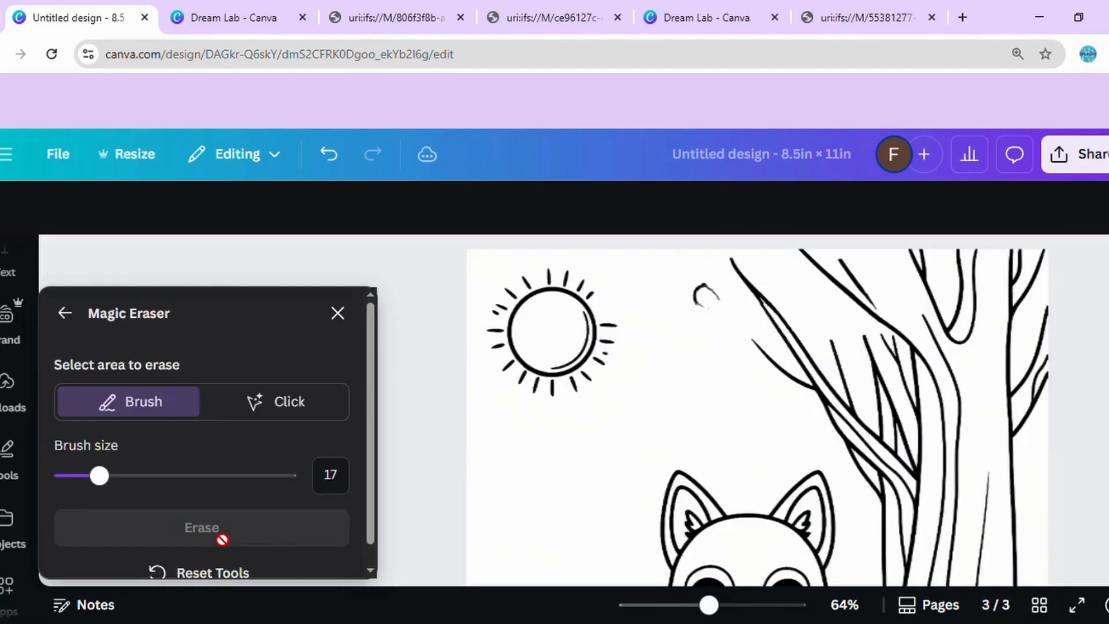
{"action": "left_click_drag", "start_coordinate": [723, 297], "coordinate": [700, 296]}
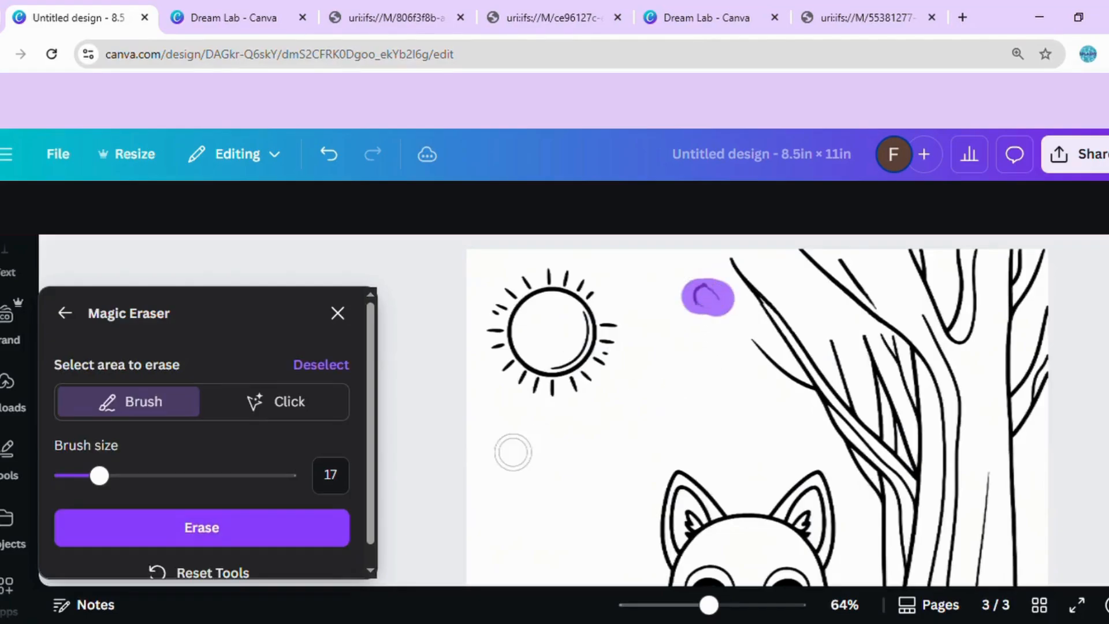
{"action": "left_click", "coordinate": [230, 526]}
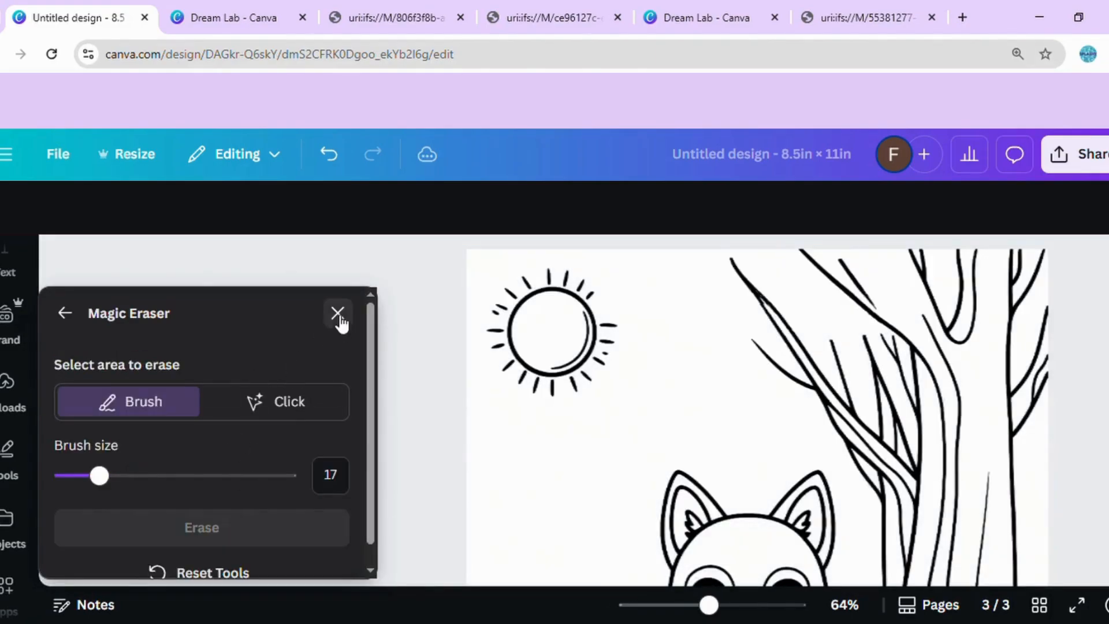
{"action": "left_click", "coordinate": [338, 315]}
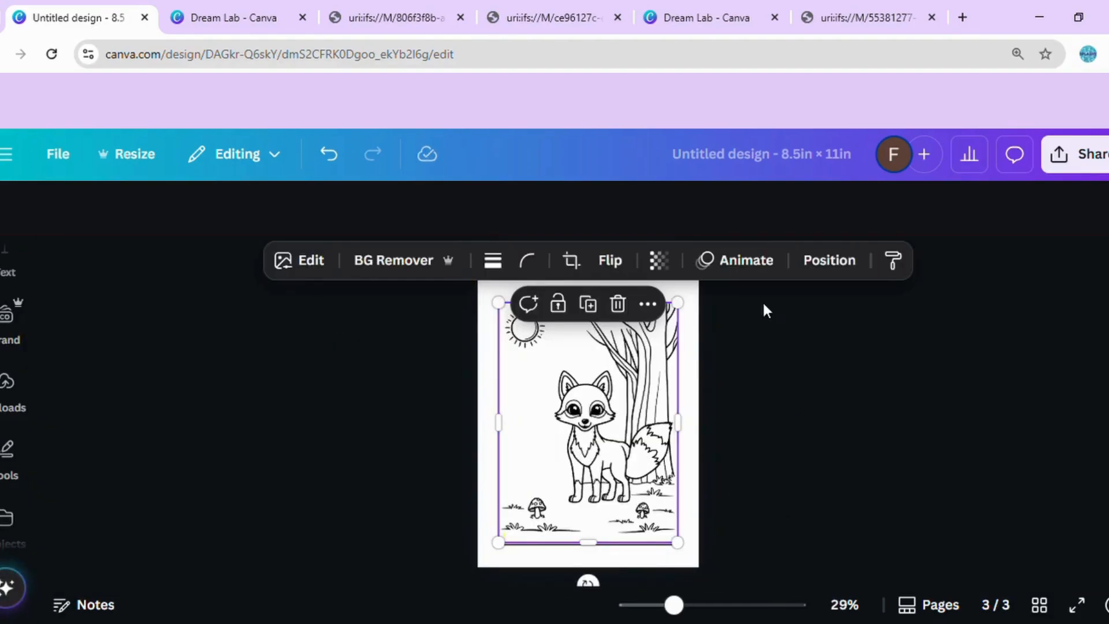
Send the fox image to the back, behind the page border, and deselect it
{"action": "left_click", "coordinate": [818, 263]}
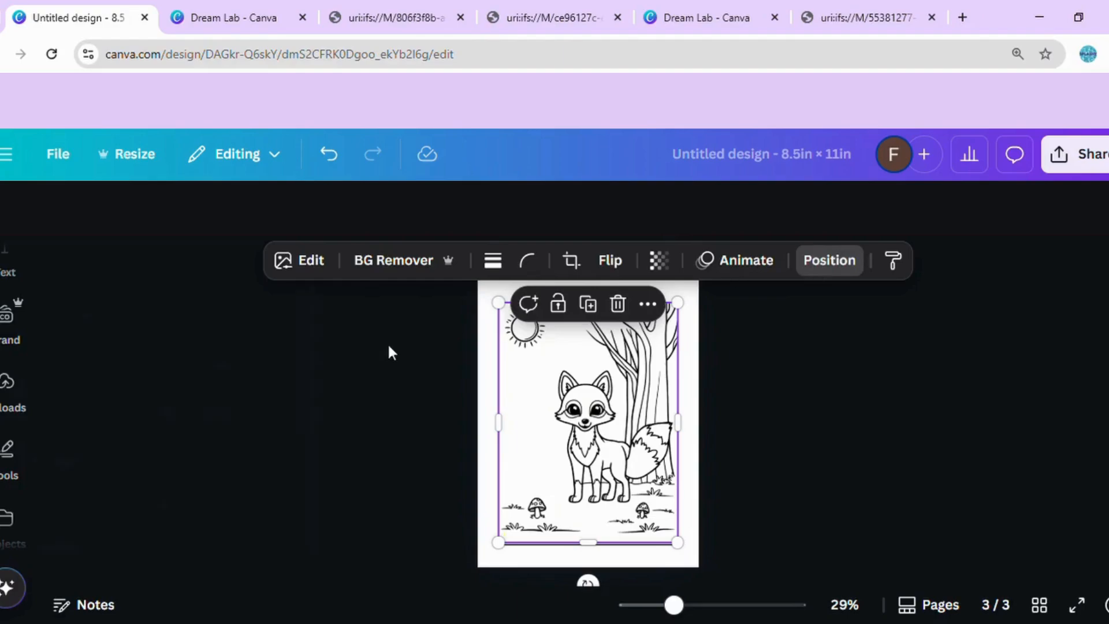
{"action": "left_click", "coordinate": [285, 474]}
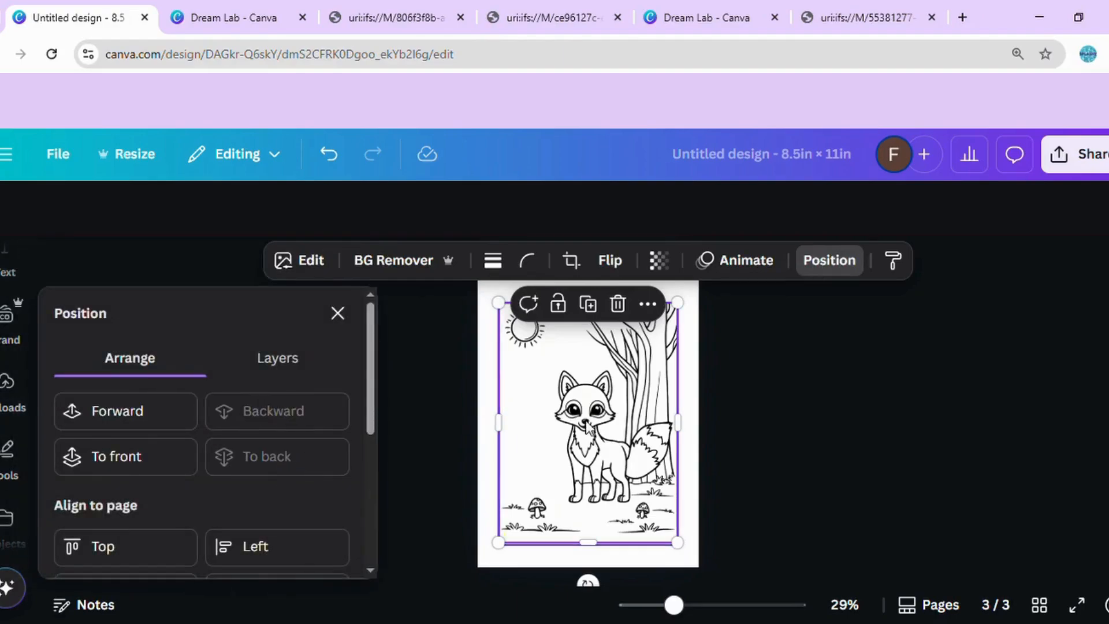
{"action": "left_click", "coordinate": [810, 448]}
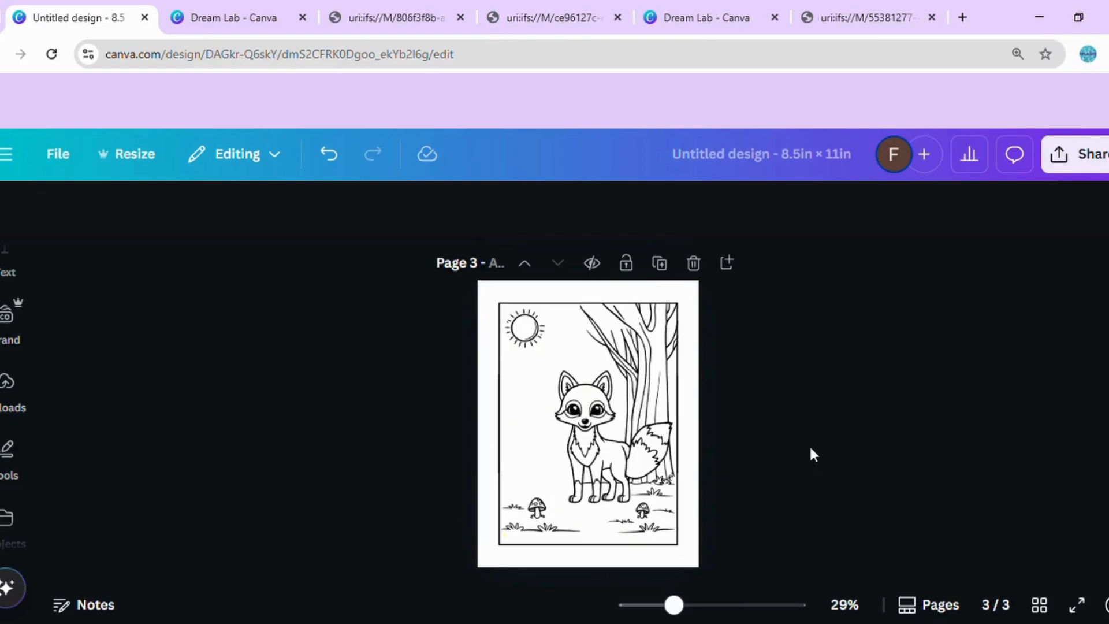
Duplicate the fox page, move the border group backward on the copy and delete the fox image from it
{"action": "left_click", "coordinate": [659, 264]}
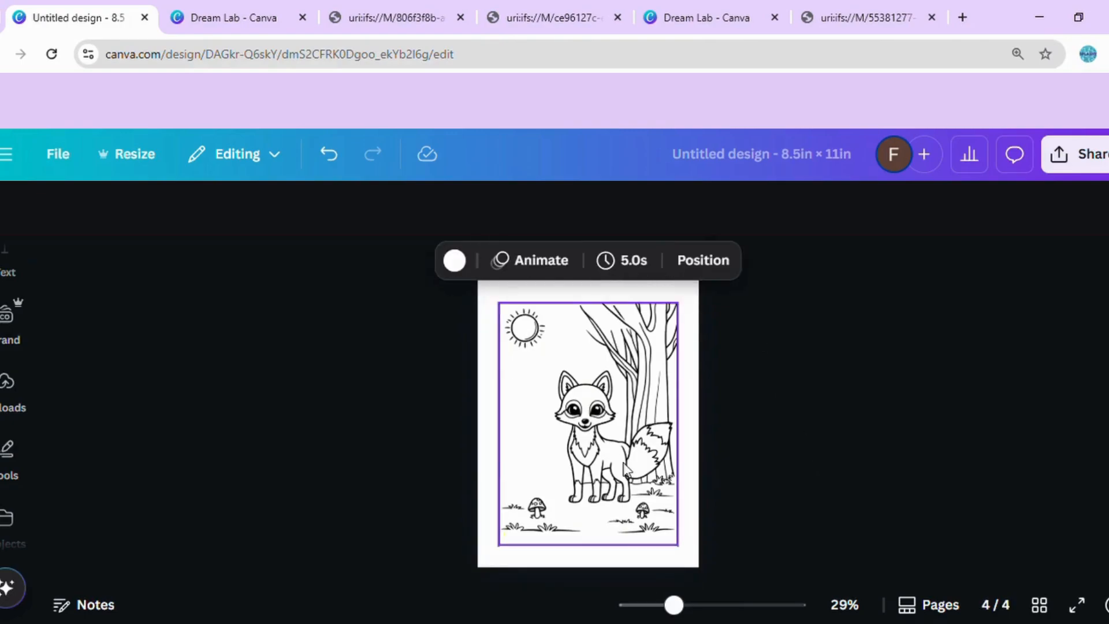
{"action": "left_click", "coordinate": [605, 434]}
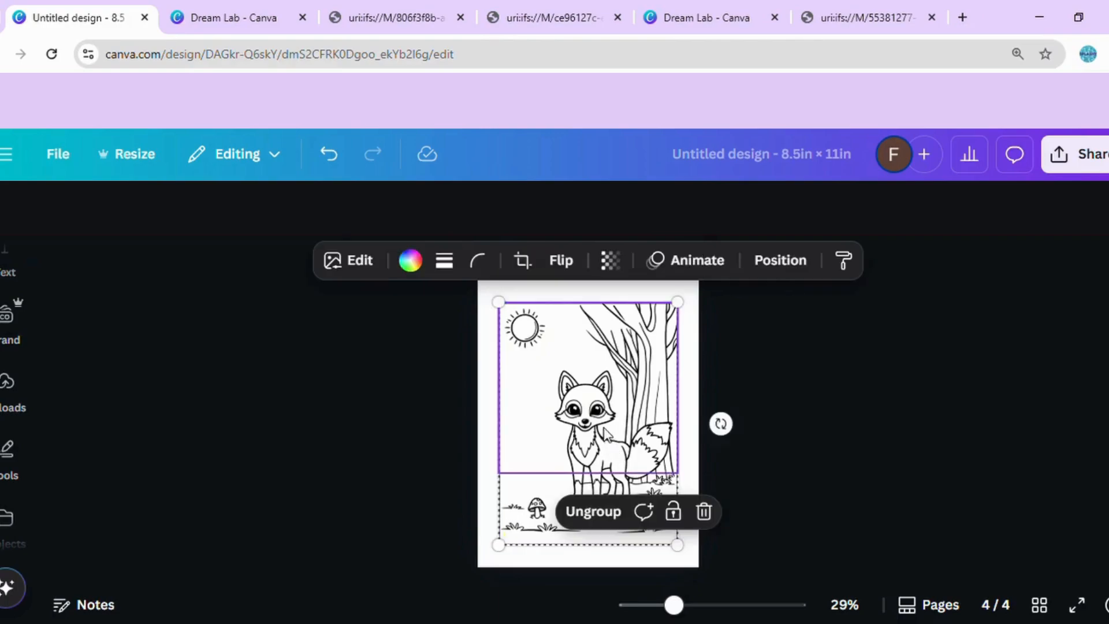
{"action": "left_click", "coordinate": [775, 262]}
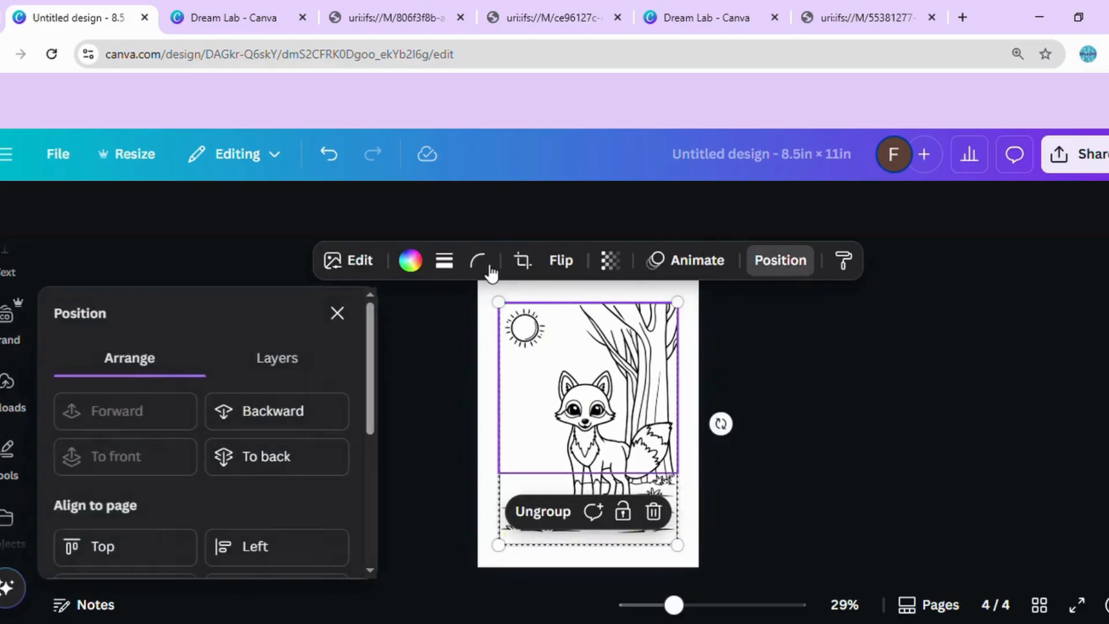
{"action": "left_click", "coordinate": [287, 413]}
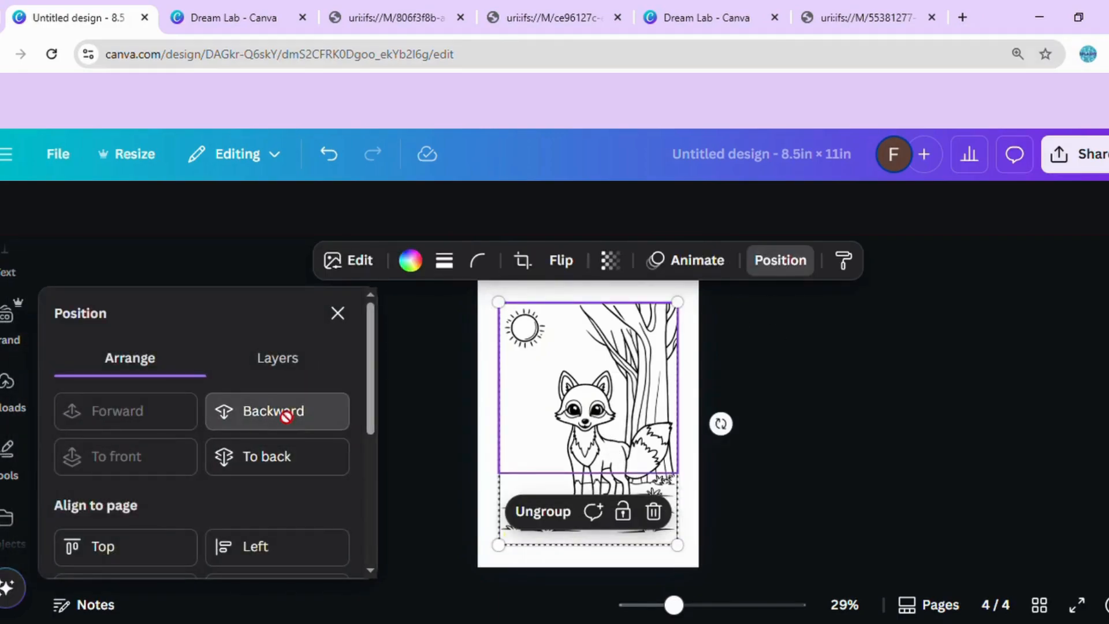
{"action": "left_click", "coordinate": [585, 402]}
{"action": "key", "text": "Delete"}
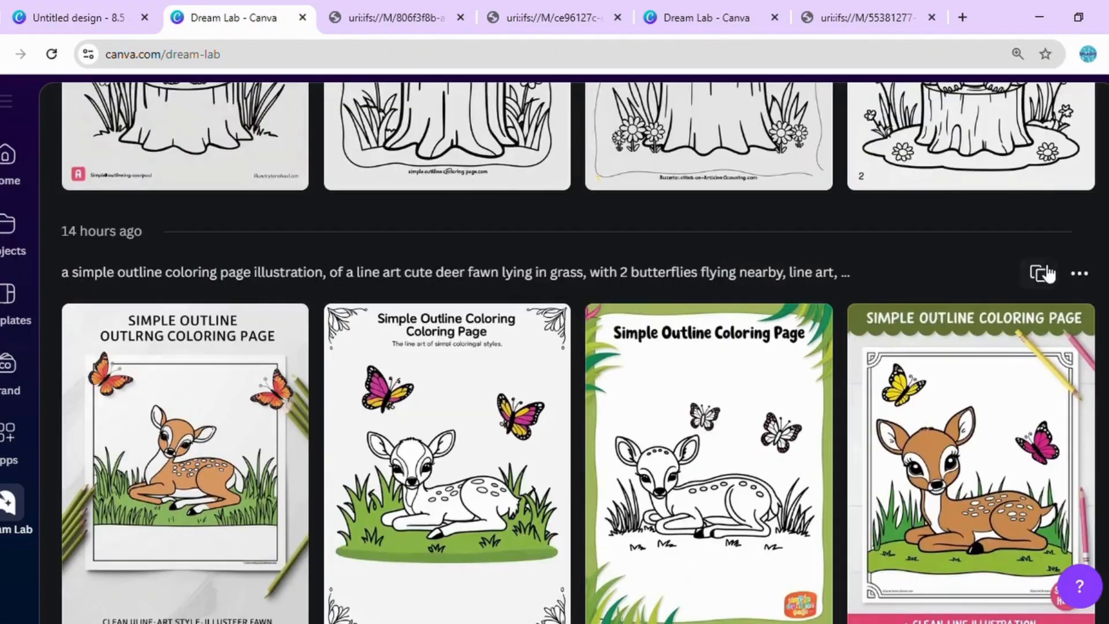
Reuse the deer fawn prompt in Dream Lab, change "lying in grass" to "lying on grass" and generate new images
{"action": "left_click", "coordinate": [1042, 273]}
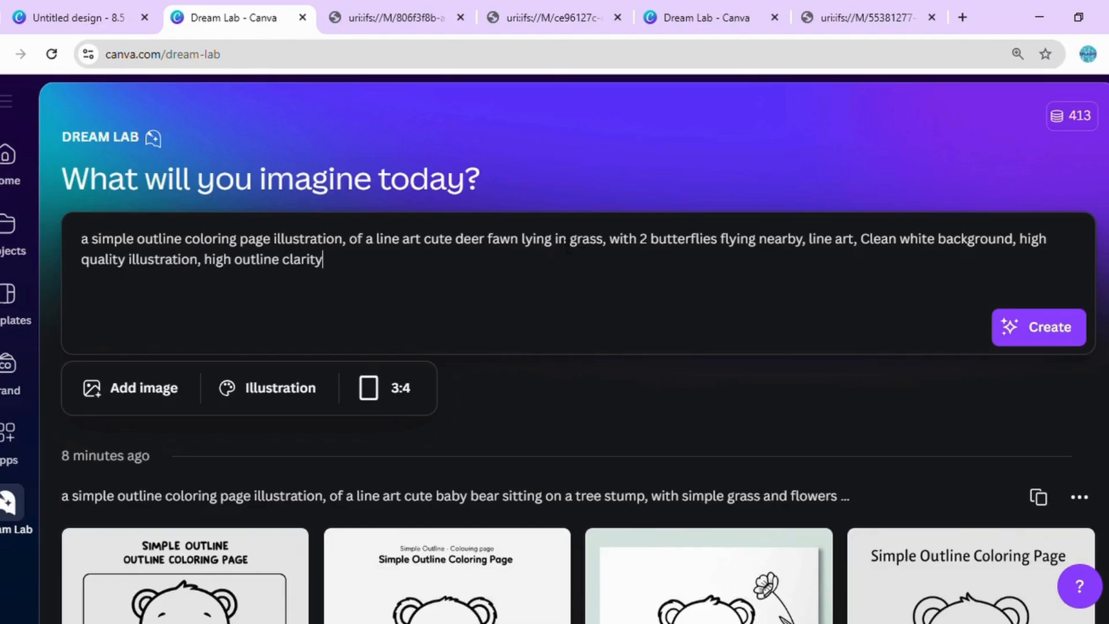
{"action": "key", "text": "BackSpace"}
{"action": "type", "text": "o"}
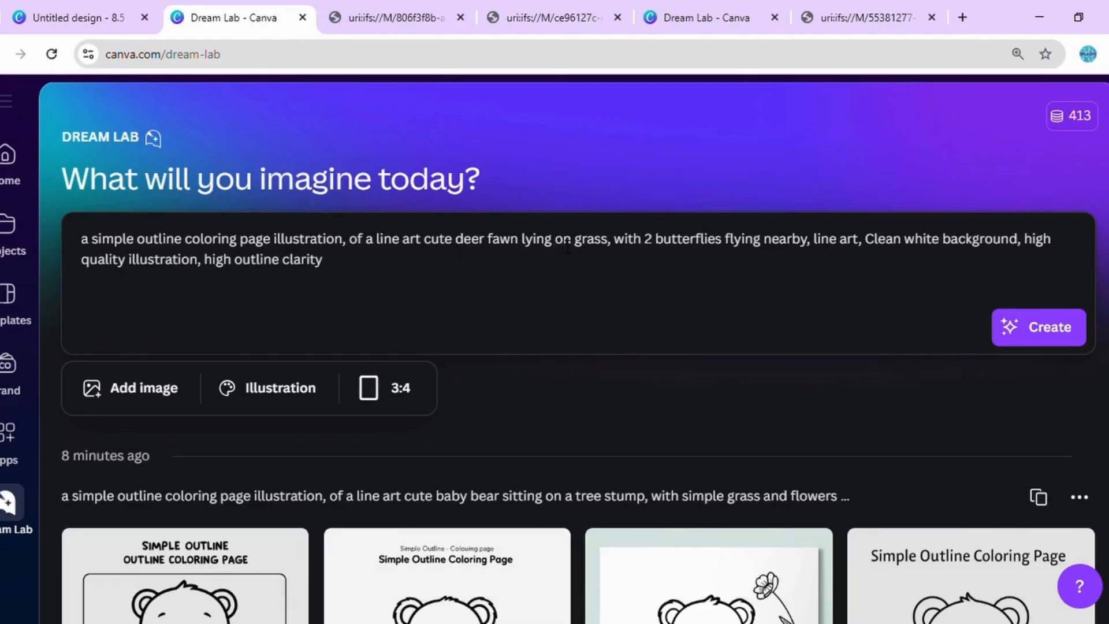
{"action": "left_click", "coordinate": [1064, 329]}
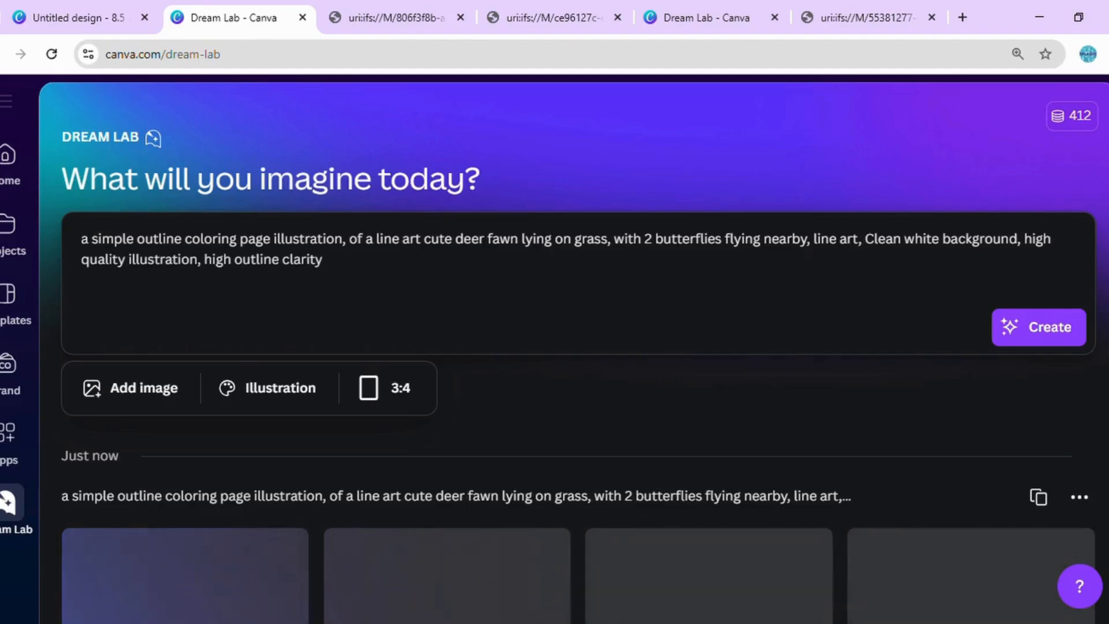
Open the first generated fawn illustration, with the two uncolored butterflies, in its own browser tab and return to the Canva design
{"action": "scroll", "coordinate": [573, 346], "scroll_direction": "down", "scroll_amount": 5}
{"action": "scroll", "coordinate": [574, 347], "scroll_direction": "up", "scroll_amount": 2}
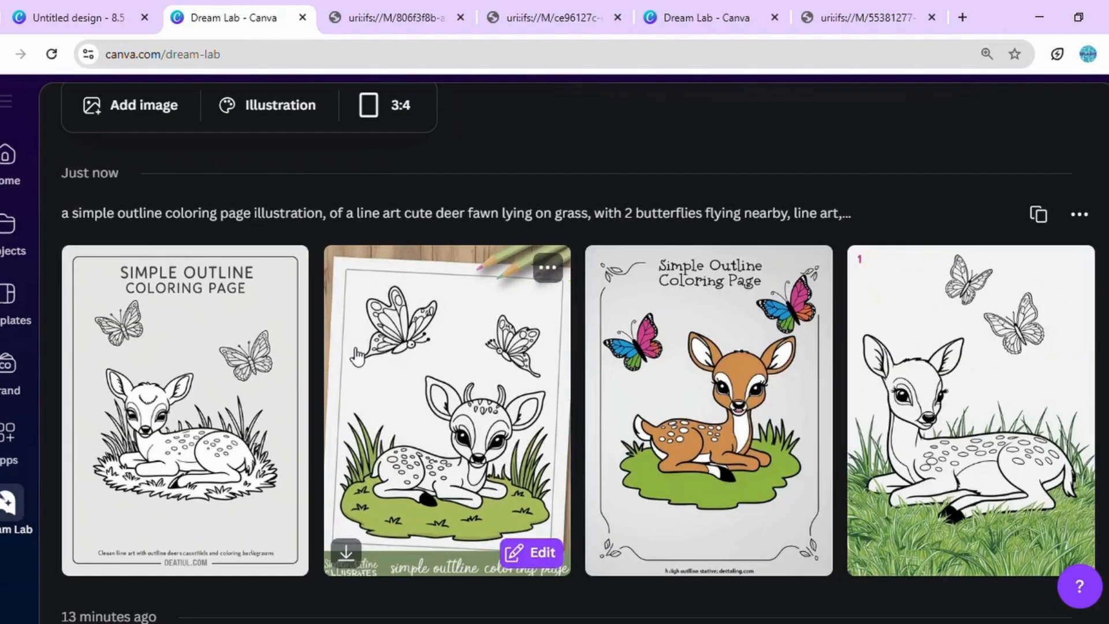
{"action": "left_click", "coordinate": [188, 391]}
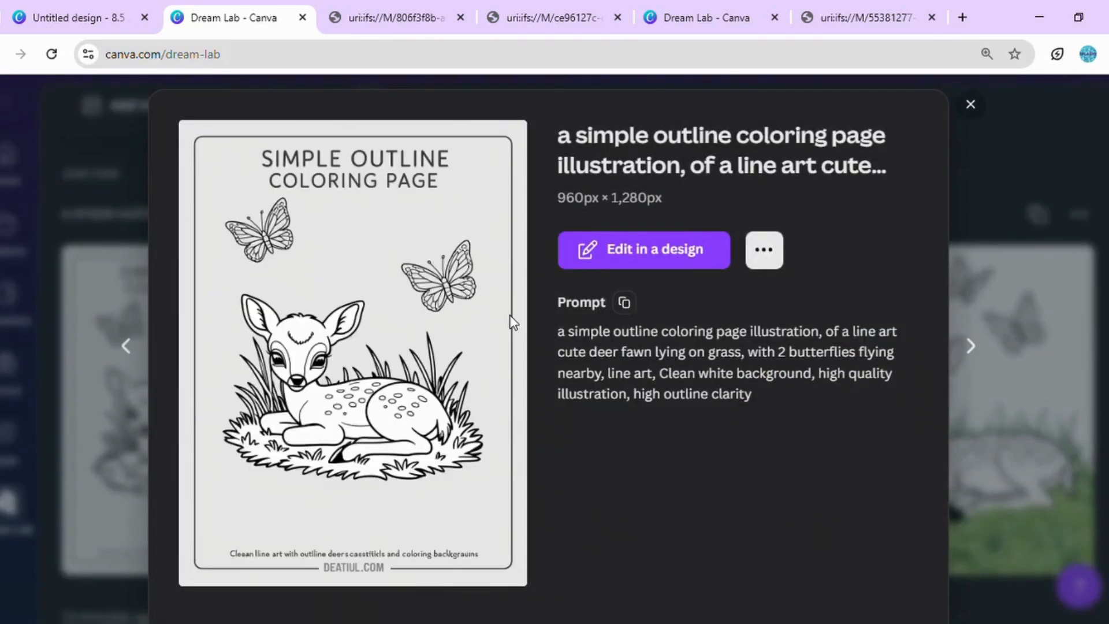
{"action": "middle_click", "coordinate": [476, 325]}
{"action": "left_click", "coordinate": [328, 19]}
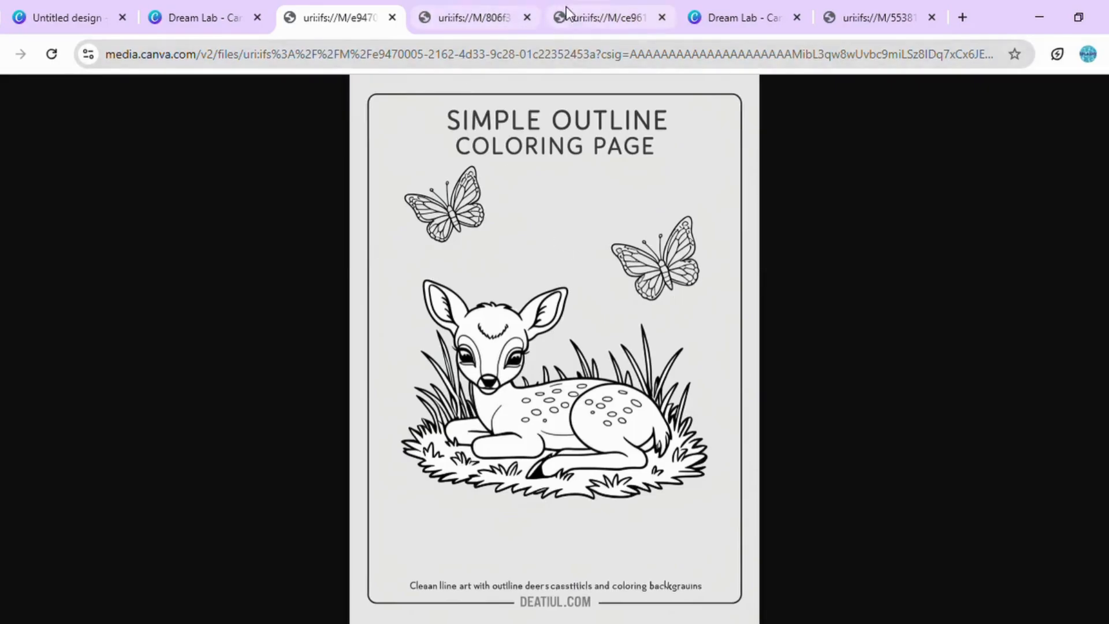
{"action": "left_click", "coordinate": [82, 10]}
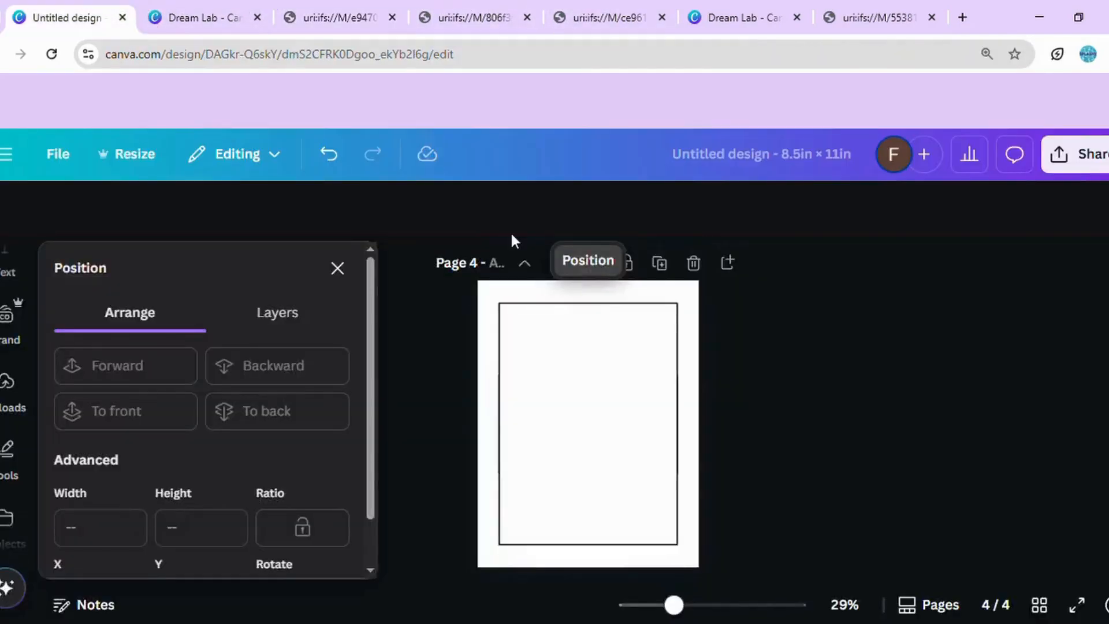
Paste the fawn illustration onto page 4, align it to the border's lower-left corner and enlarge it to the border's width
{"action": "left_click", "coordinate": [574, 371]}
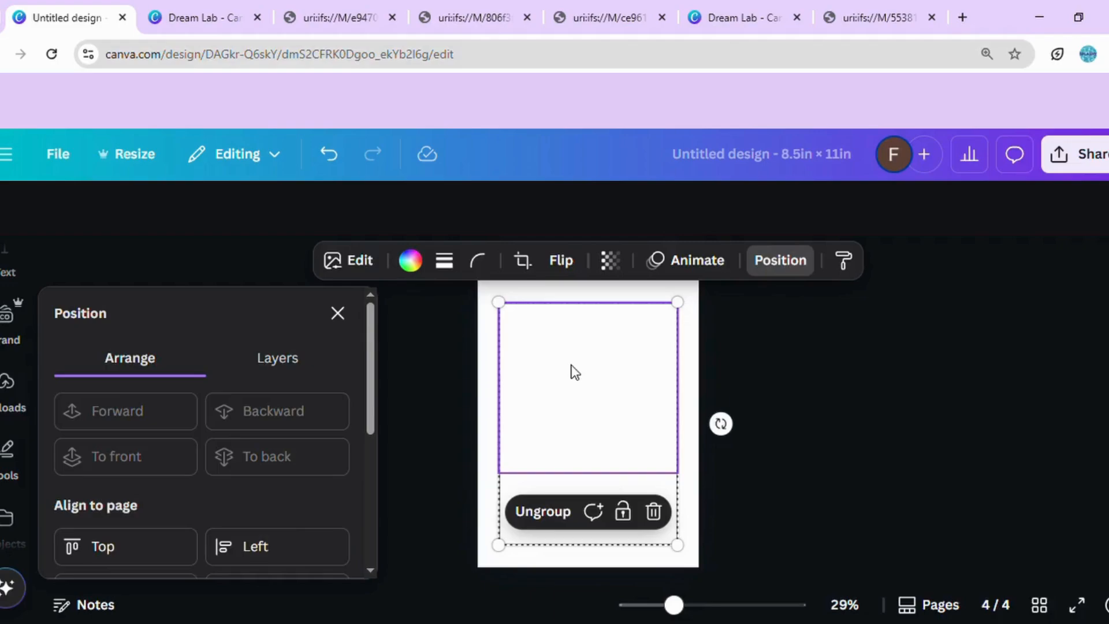
{"action": "key", "text": "ctrl+v"}
{"action": "left_click_drag", "start_coordinate": [588, 386], "coordinate": [570, 422]}
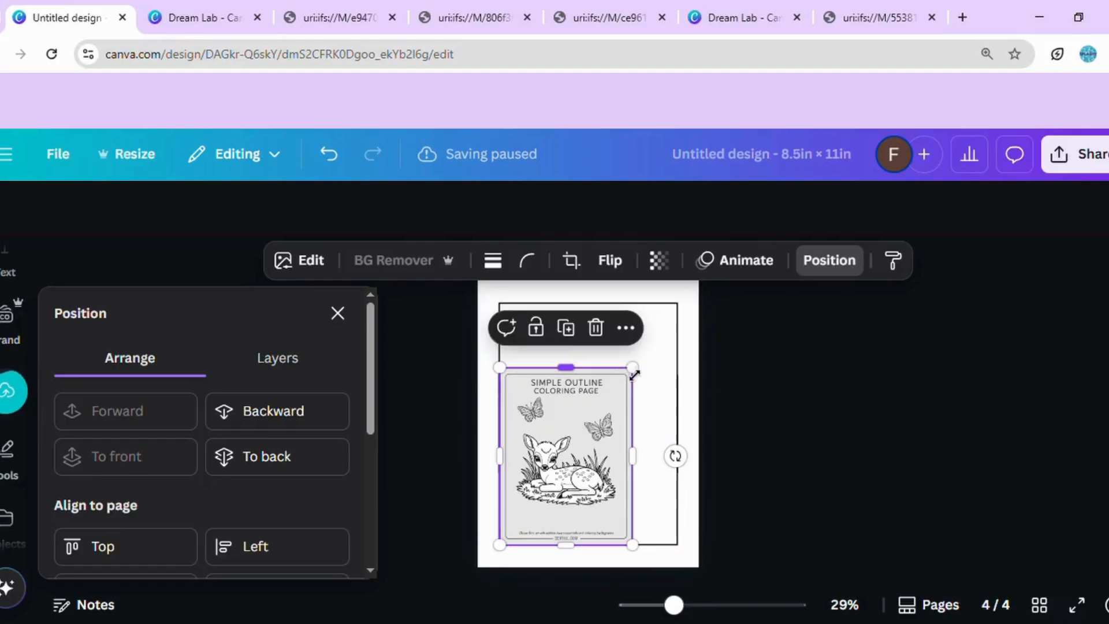
{"action": "left_click_drag", "start_coordinate": [640, 379], "coordinate": [685, 316]}
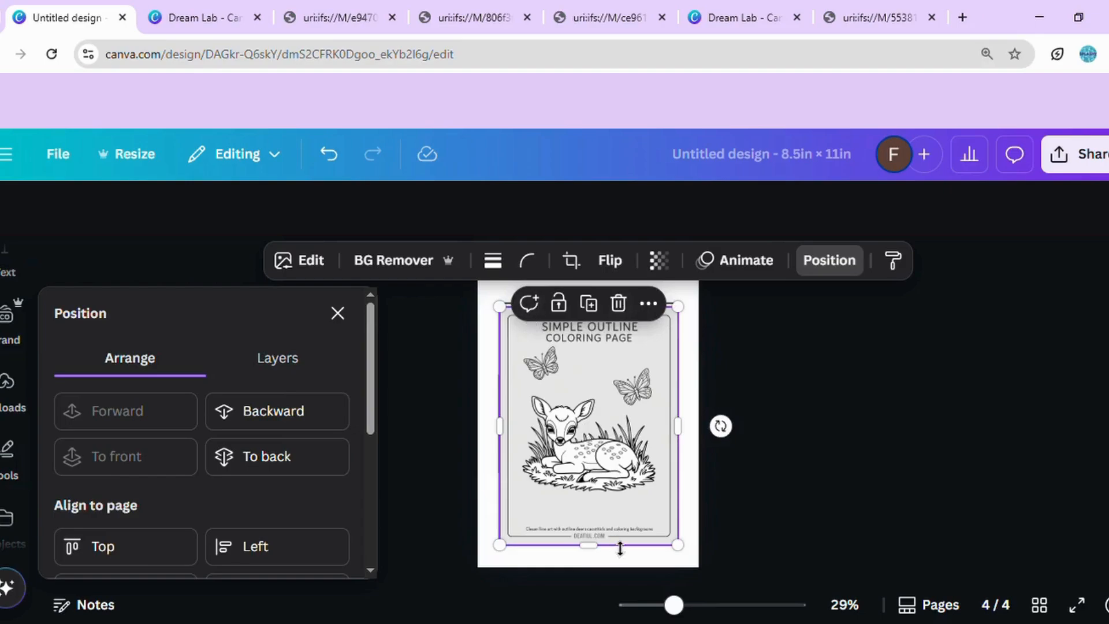
Crop the title, footer text and printed frame off the fawn image, and enlarge it to span the page border, centered vertically
{"action": "left_click_drag", "start_coordinate": [601, 558], "coordinate": [601, 537]}
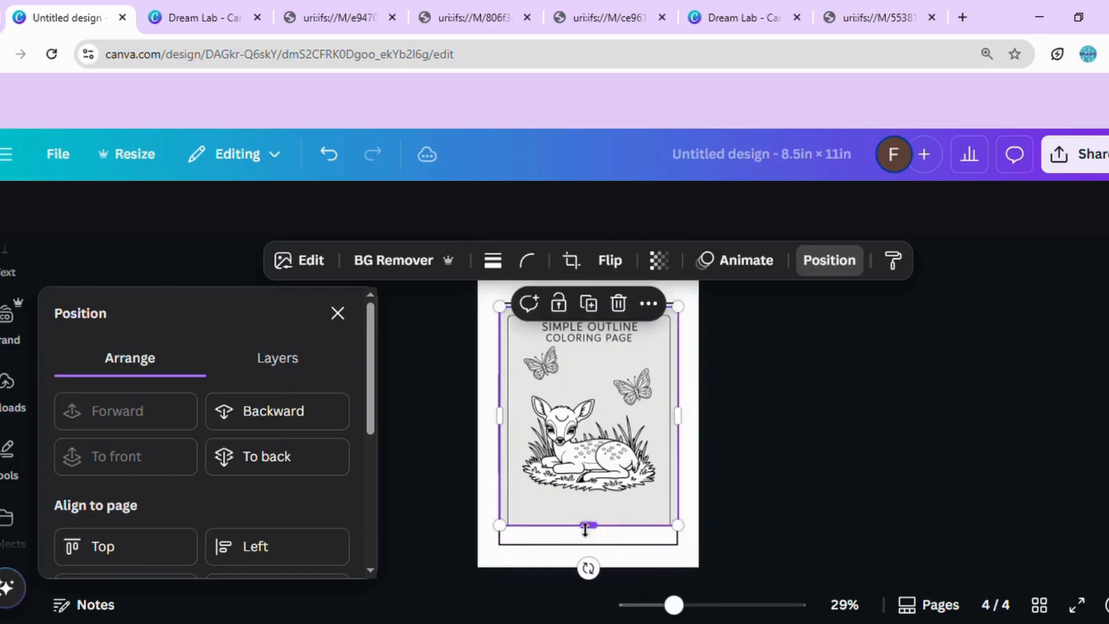
{"action": "left_click_drag", "start_coordinate": [509, 491], "coordinate": [522, 491]}
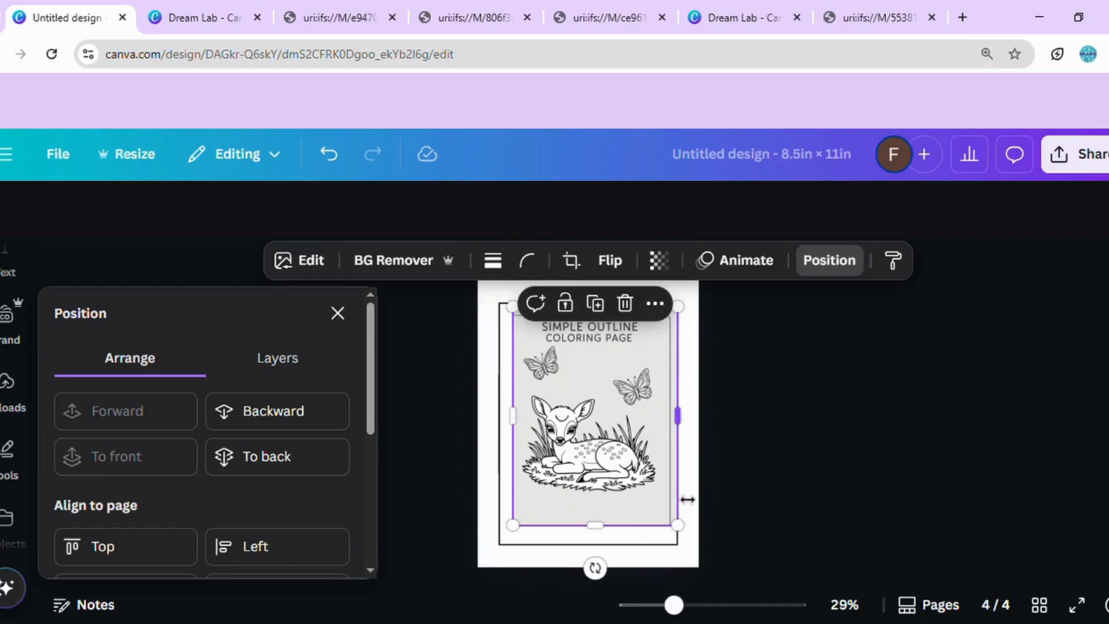
{"action": "left_click_drag", "start_coordinate": [680, 500], "coordinate": [673, 499]}
{"action": "left_click_drag", "start_coordinate": [609, 489], "coordinate": [595, 508]}
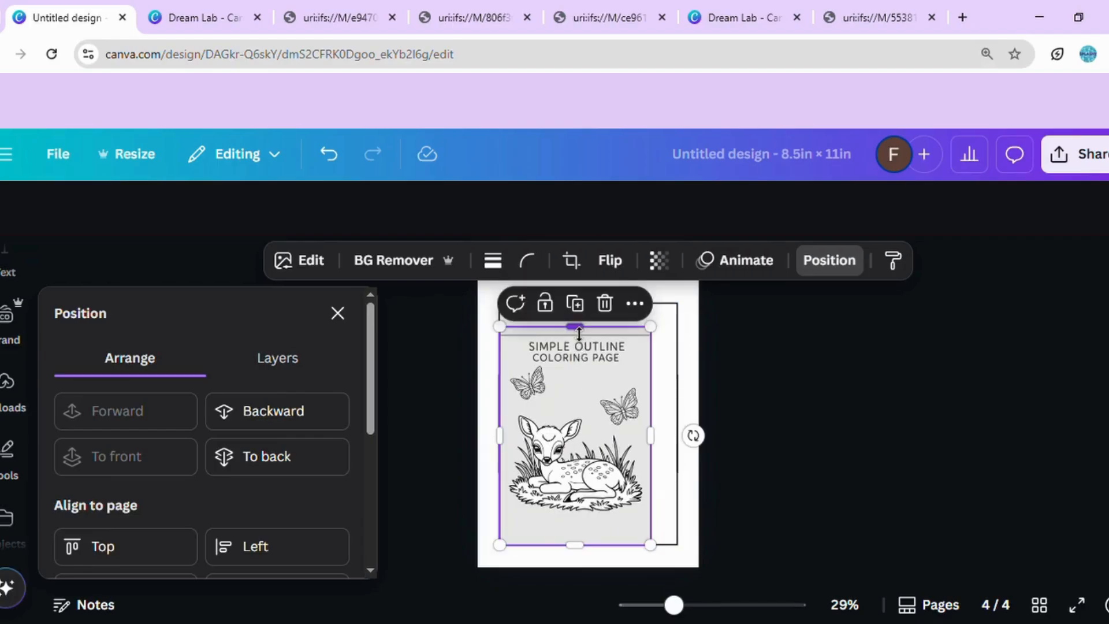
{"action": "left_click_drag", "start_coordinate": [578, 333], "coordinate": [574, 365]}
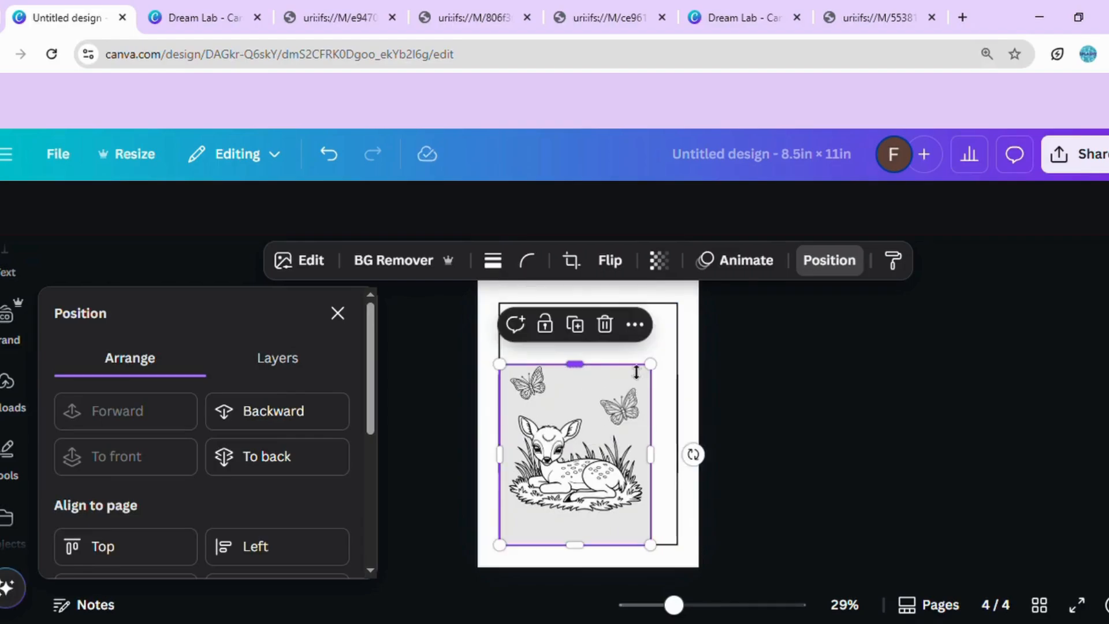
{"action": "left_click_drag", "start_coordinate": [664, 374], "coordinate": [683, 341]}
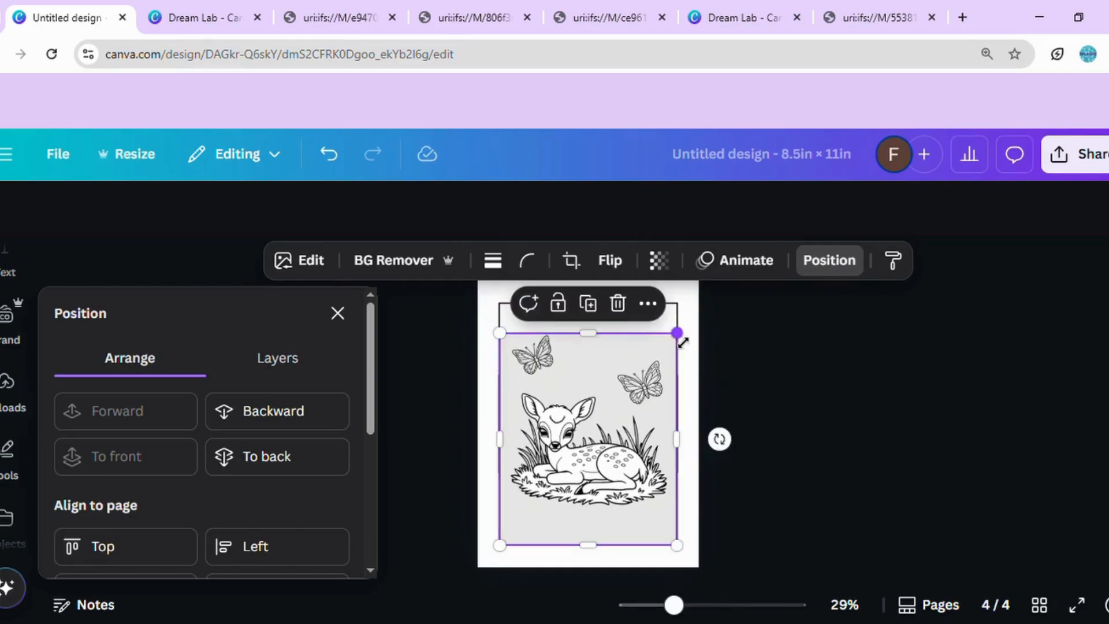
{"action": "left_click_drag", "start_coordinate": [640, 395], "coordinate": [640, 380]}
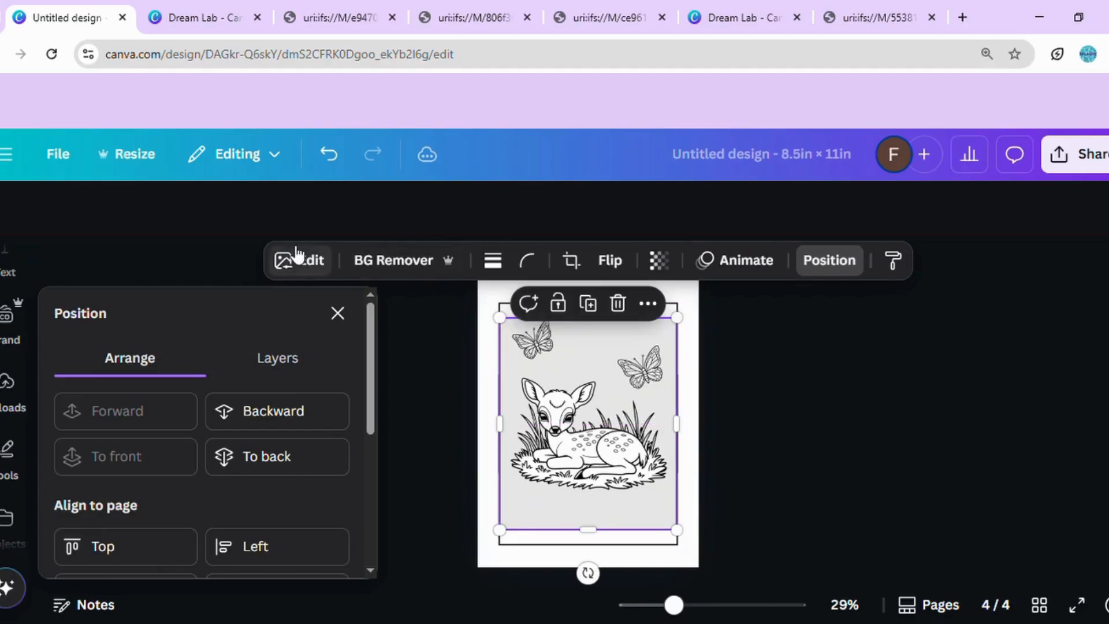
Adjust the fawn image to Highlights 81, Whites 87 and Blacks 90 so its grey background turns white
{"action": "left_click", "coordinate": [299, 262]}
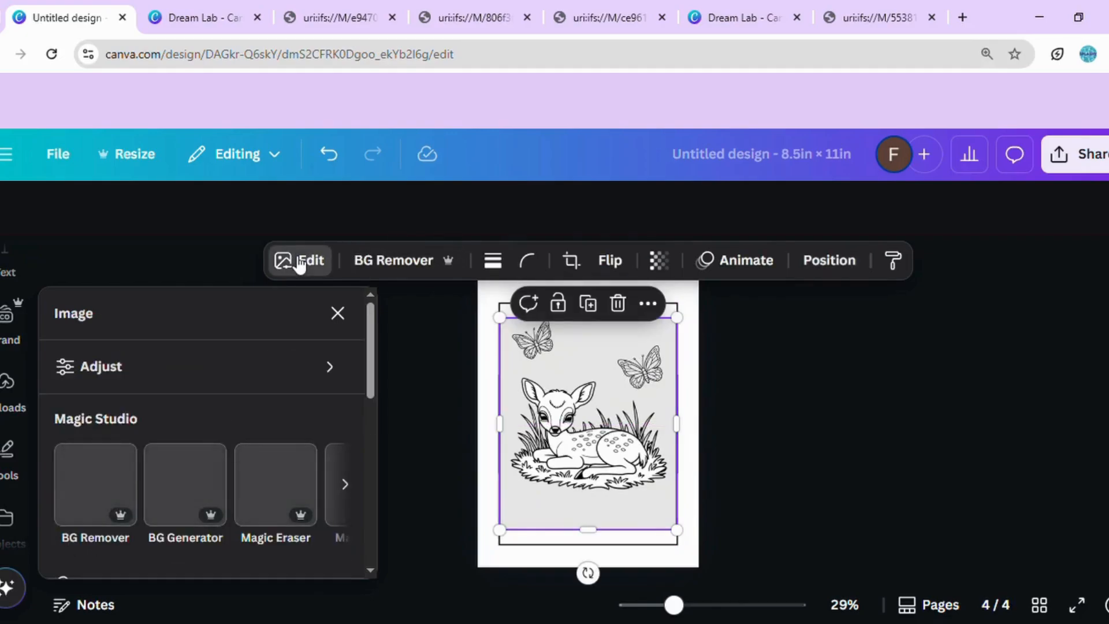
{"action": "left_click", "coordinate": [325, 378]}
{"action": "left_click_drag", "start_coordinate": [370, 320], "coordinate": [377, 393]}
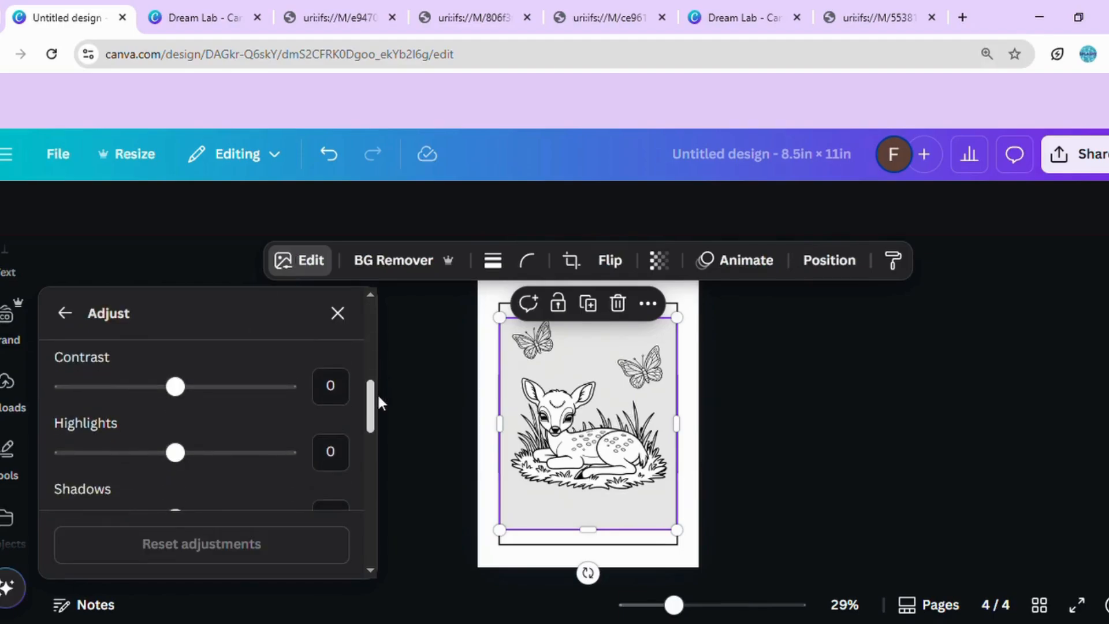
{"action": "left_click", "coordinate": [272, 454]}
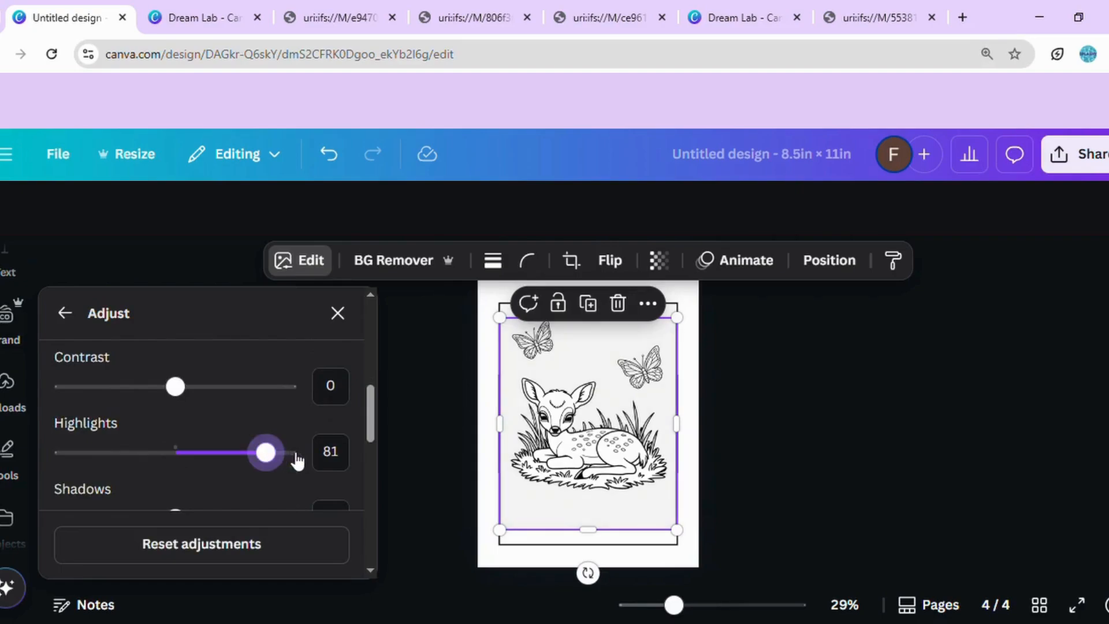
{"action": "left_click_drag", "start_coordinate": [369, 421], "coordinate": [370, 453]}
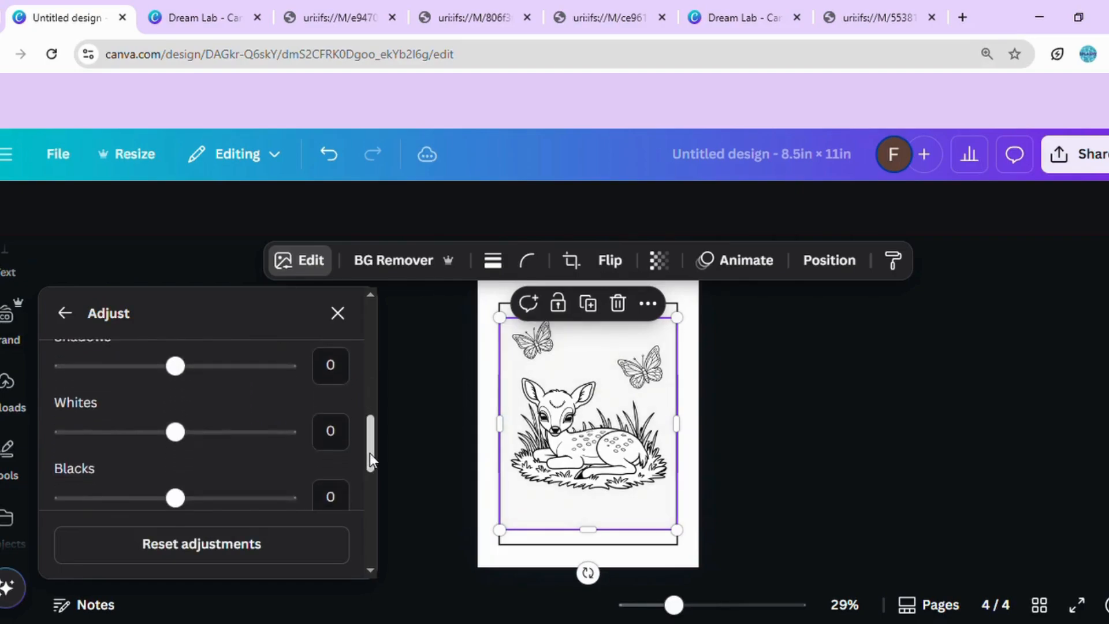
{"action": "left_click", "coordinate": [279, 423]}
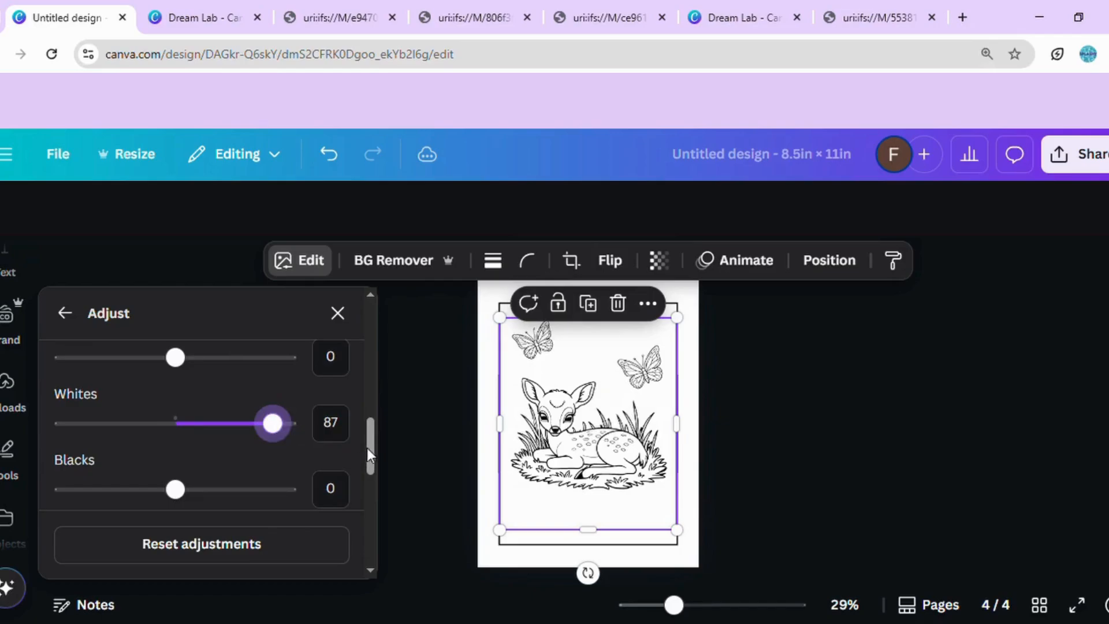
{"action": "scroll", "coordinate": [368, 462], "scroll_direction": "down", "scroll_amount": 2}
{"action": "left_click", "coordinate": [284, 385]}
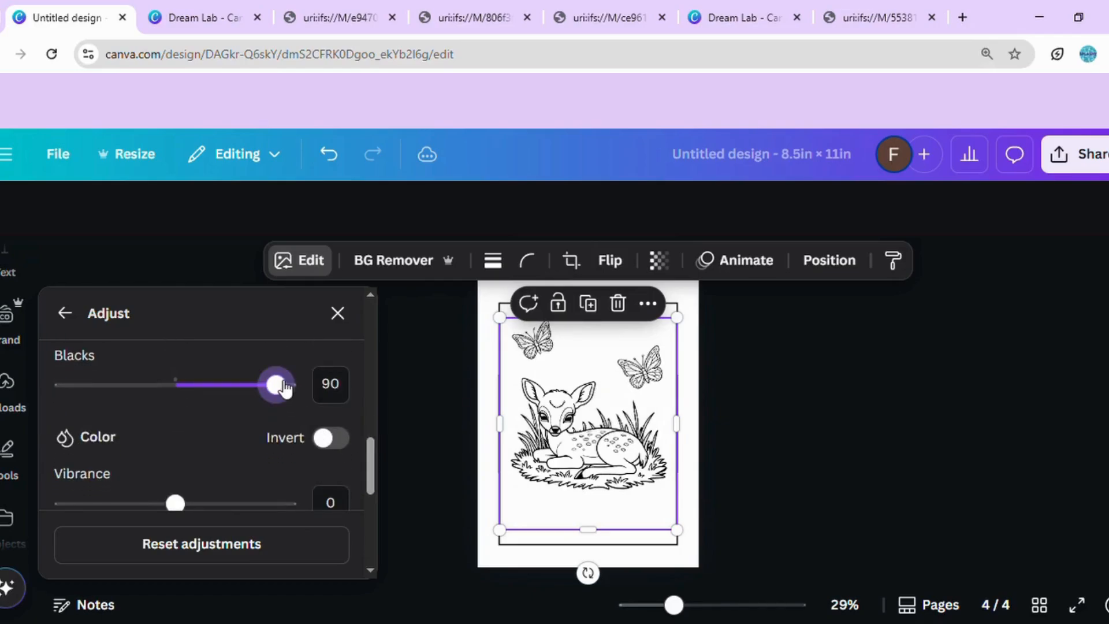
Check the fawn's linework up close and set the image's Clarity to 71
{"action": "left_click", "coordinate": [711, 606]}
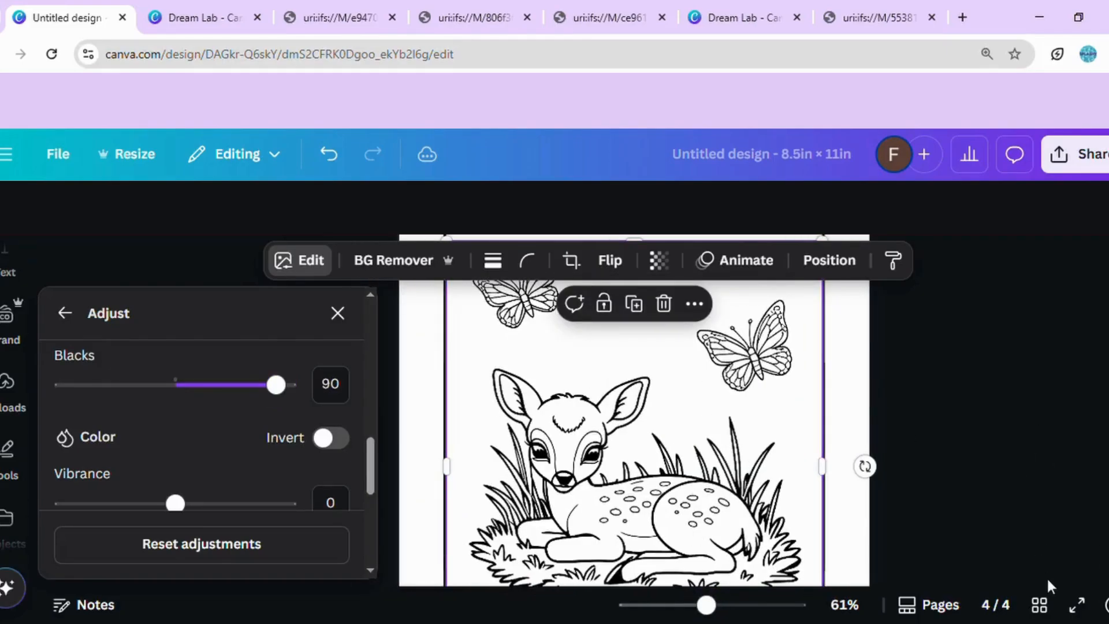
{"action": "scroll", "coordinate": [634, 410], "scroll_direction": "down", "scroll_amount": 3}
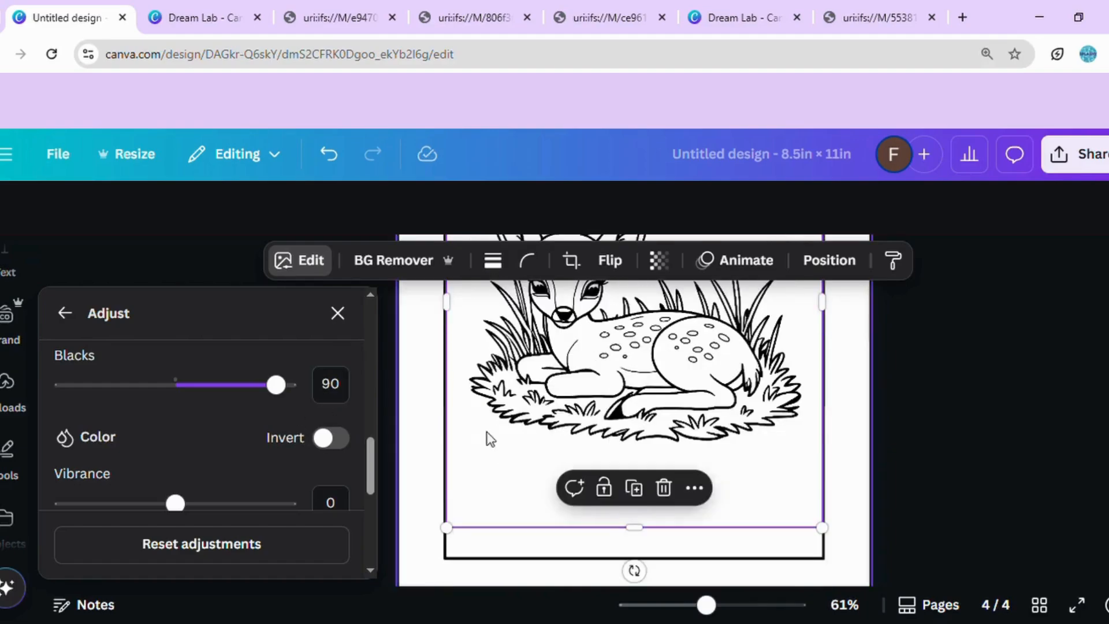
{"action": "left_click_drag", "start_coordinate": [371, 450], "coordinate": [370, 506]}
{"action": "left_click", "coordinate": [262, 454]}
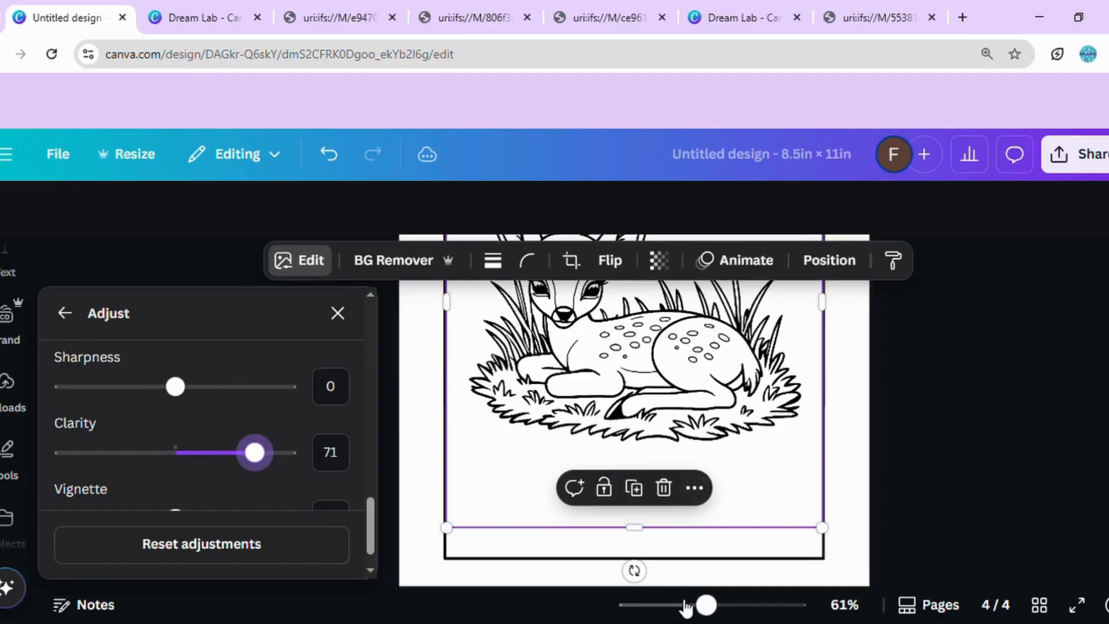
Send the fawn image to the back, behind the page border, and undo that reordering
{"action": "left_click_drag", "start_coordinate": [700, 607], "coordinate": [692, 605]}
{"action": "scroll", "coordinate": [859, 508], "scroll_direction": "up", "scroll_amount": 3}
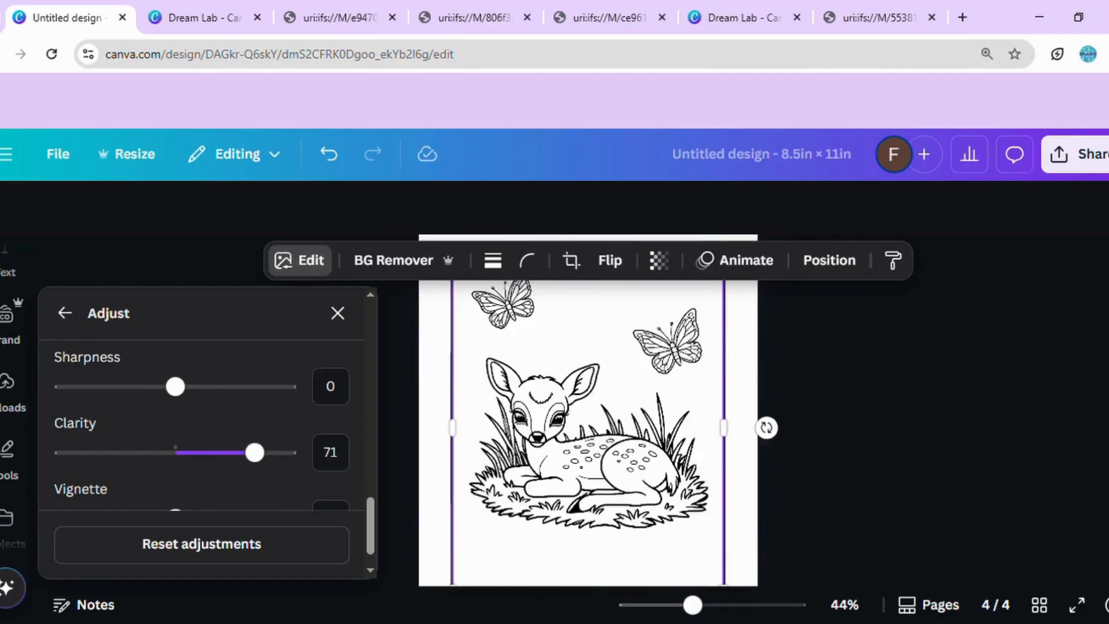
{"action": "scroll", "coordinate": [1003, 342], "scroll_direction": "up", "scroll_amount": 1}
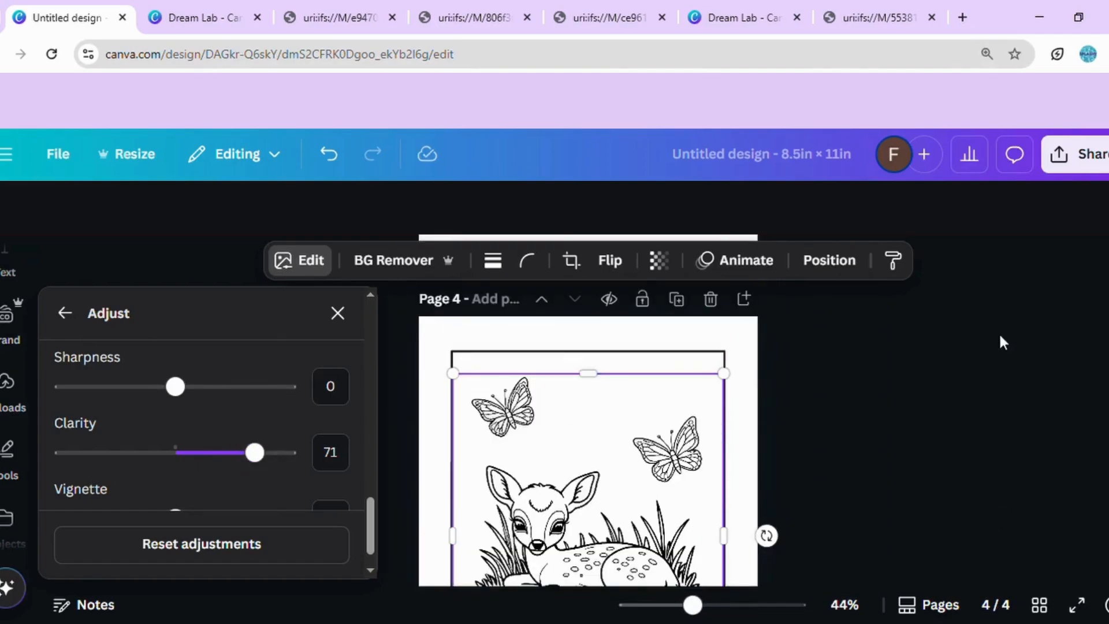
{"action": "left_click", "coordinate": [830, 261]}
{"action": "left_click", "coordinate": [285, 469]}
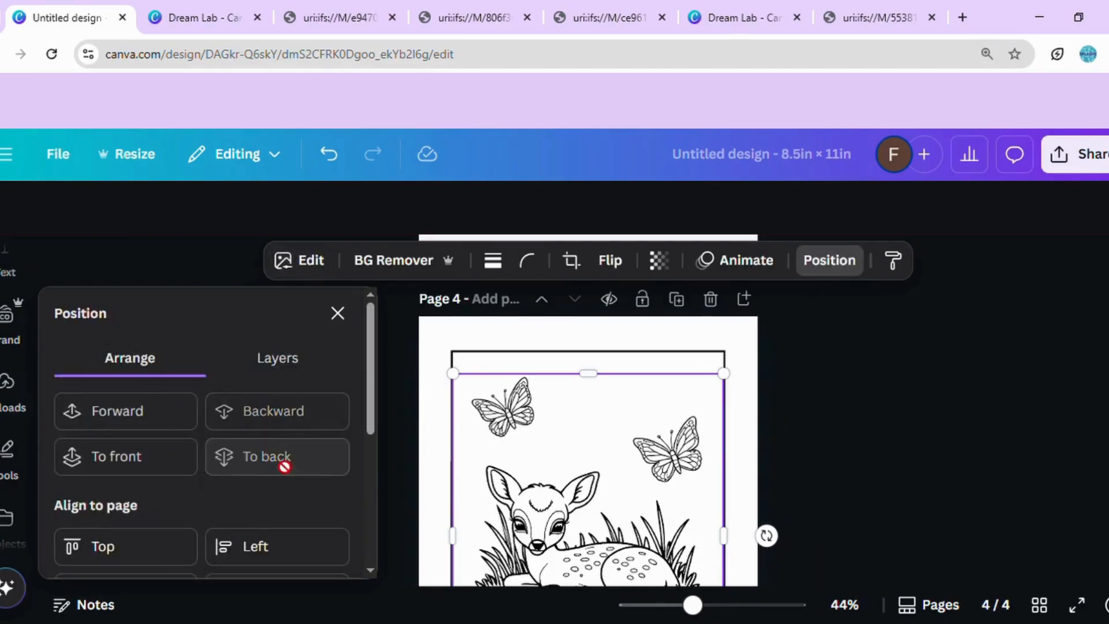
{"action": "left_click", "coordinate": [866, 448]}
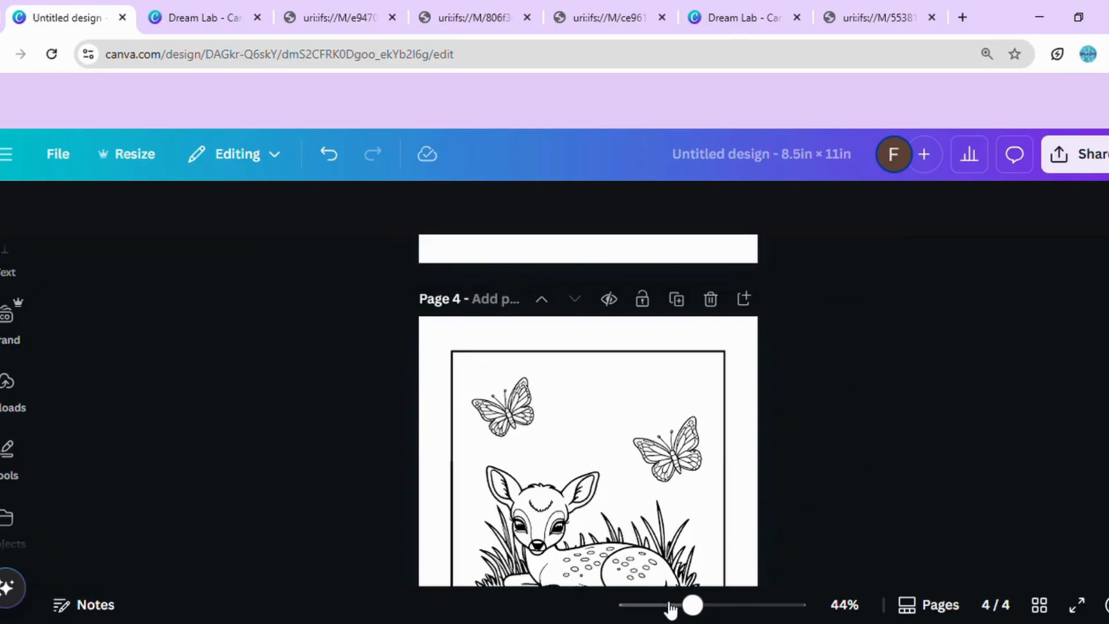
{"action": "left_click_drag", "start_coordinate": [684, 611], "coordinate": [675, 608]}
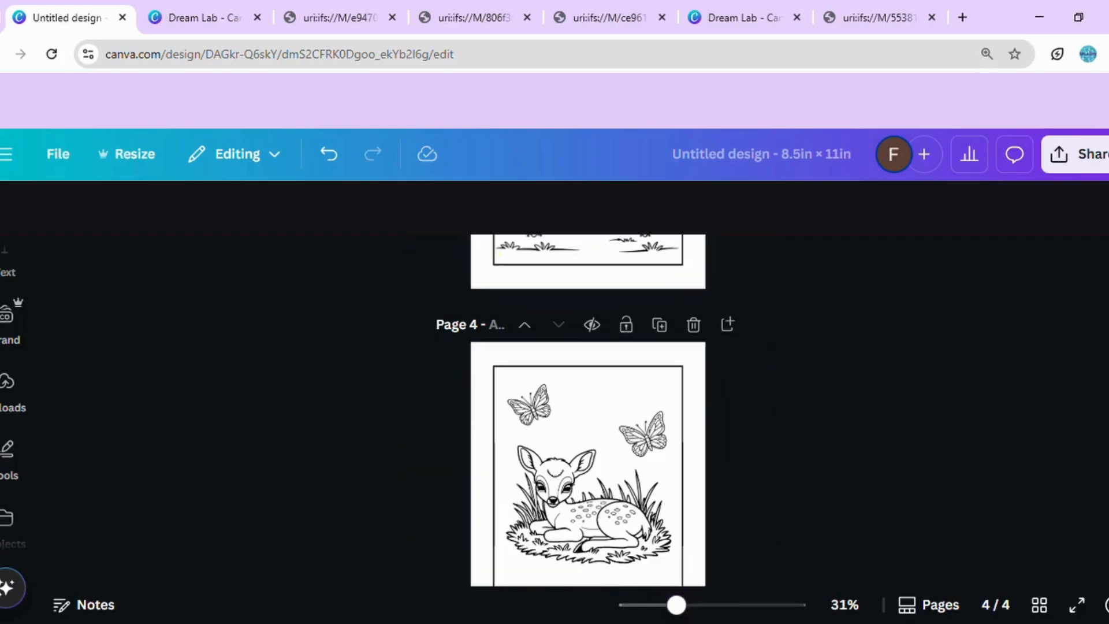
{"action": "scroll", "coordinate": [587, 412], "scroll_direction": "down", "scroll_amount": 2}
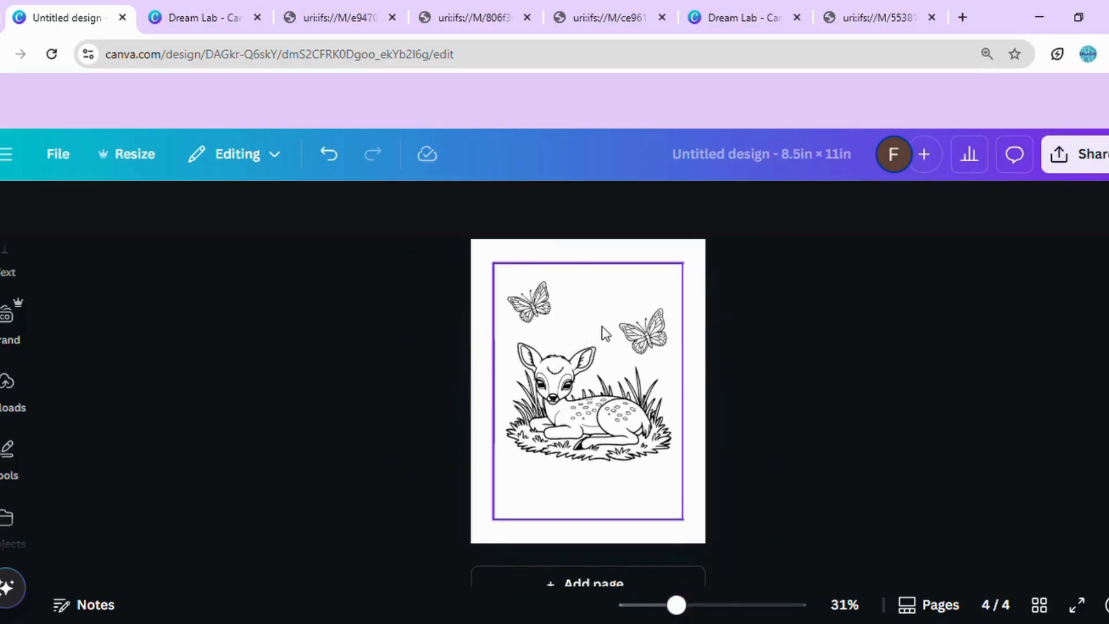
{"action": "left_click", "coordinate": [328, 154]}
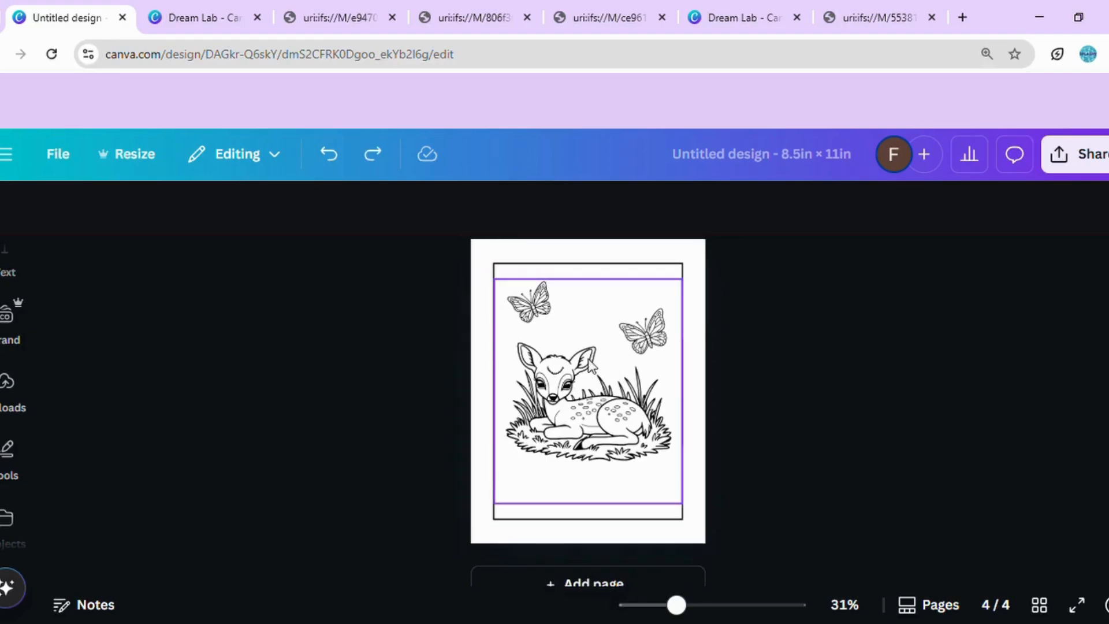
Move the fawn image down to the border's lower edge and crop a narrow strip off both of its sides
{"action": "left_click_drag", "start_coordinate": [589, 365], "coordinate": [598, 382]}
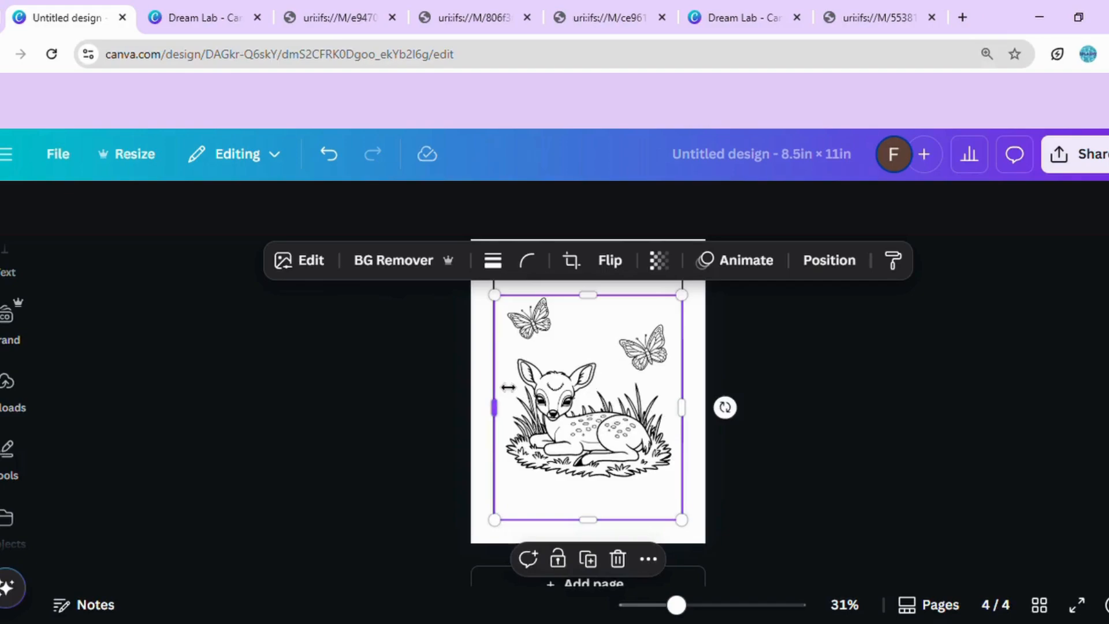
{"action": "left_click_drag", "start_coordinate": [513, 387], "coordinate": [515, 387]}
{"action": "left_click_drag", "start_coordinate": [682, 368], "coordinate": [683, 366]}
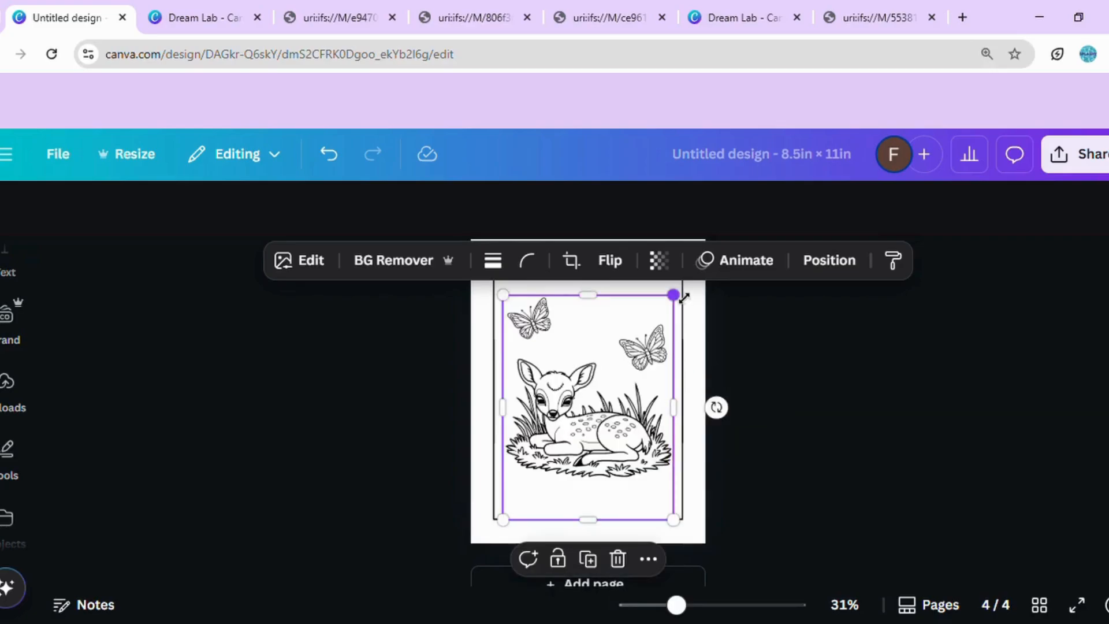
Enlarge the cropped fawn image to the full width of the page border and shift it slightly down
{"action": "left_click_drag", "start_coordinate": [684, 297], "coordinate": [683, 283]}
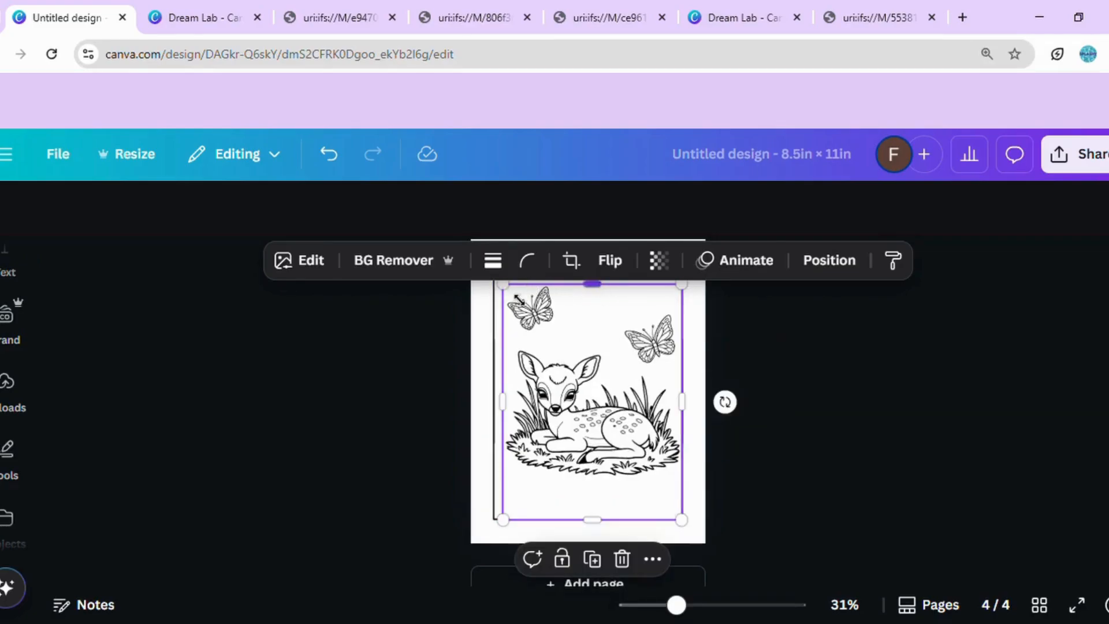
{"action": "left_click_drag", "start_coordinate": [517, 300], "coordinate": [509, 296]}
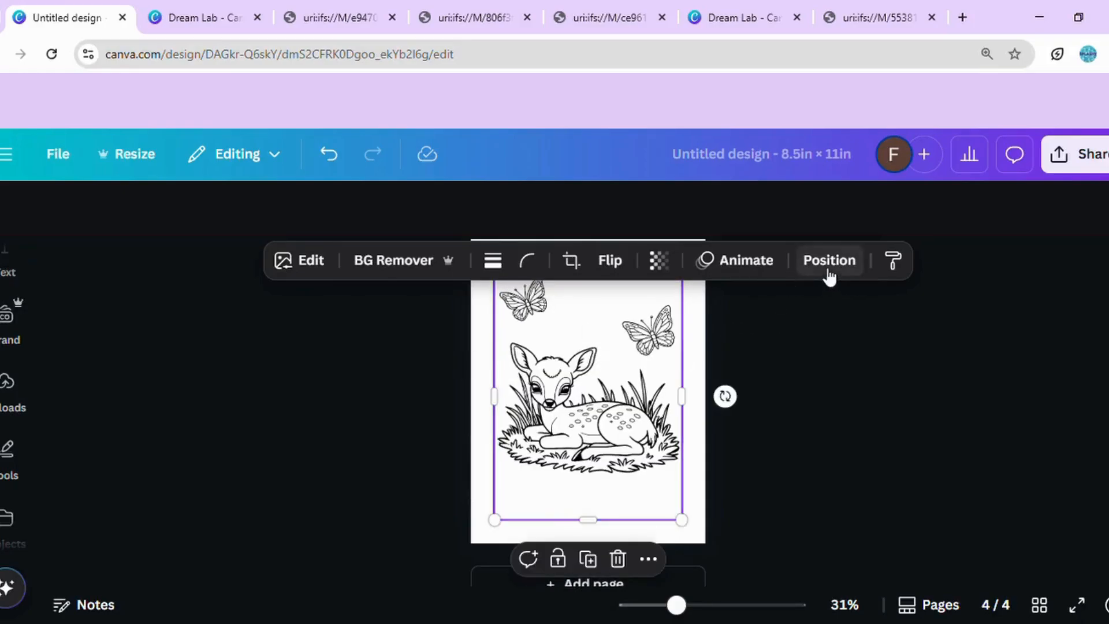
{"action": "scroll", "coordinate": [587, 438], "scroll_direction": "up", "scroll_amount": 2}
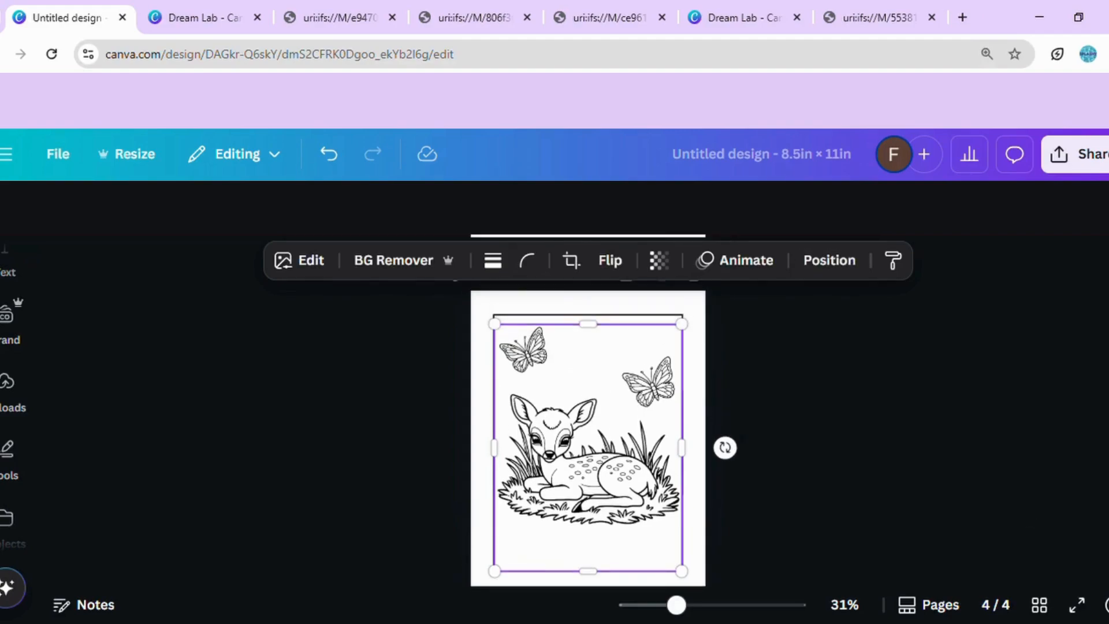
{"action": "left_click_drag", "start_coordinate": [620, 450], "coordinate": [620, 462]}
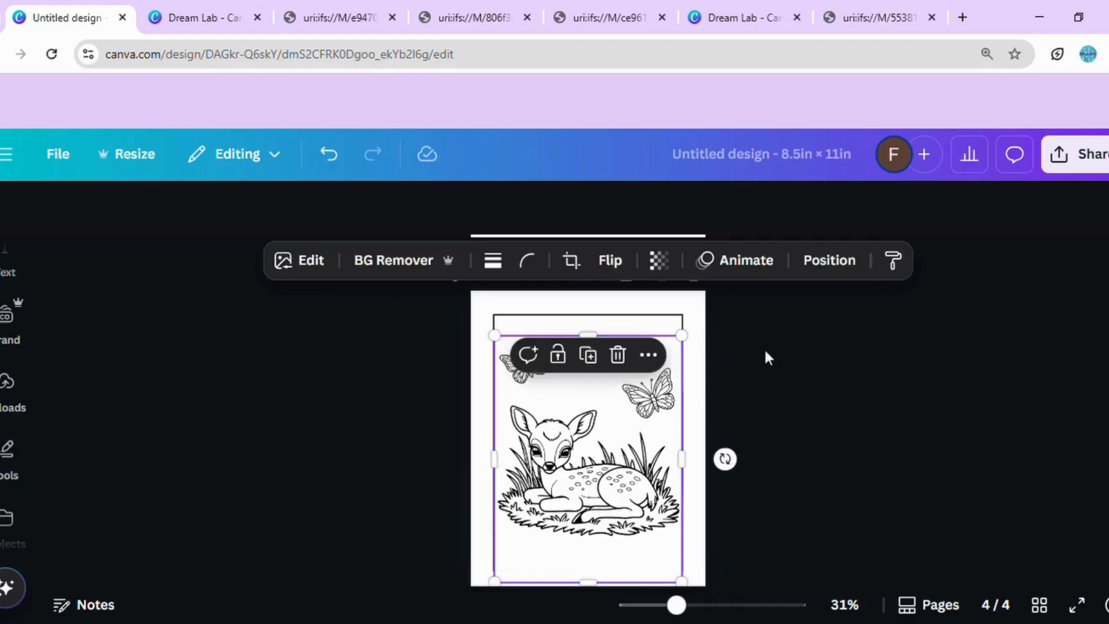
Send the resized fawn image to the back, behind the page border, and deselect it
{"action": "left_click", "coordinate": [816, 264]}
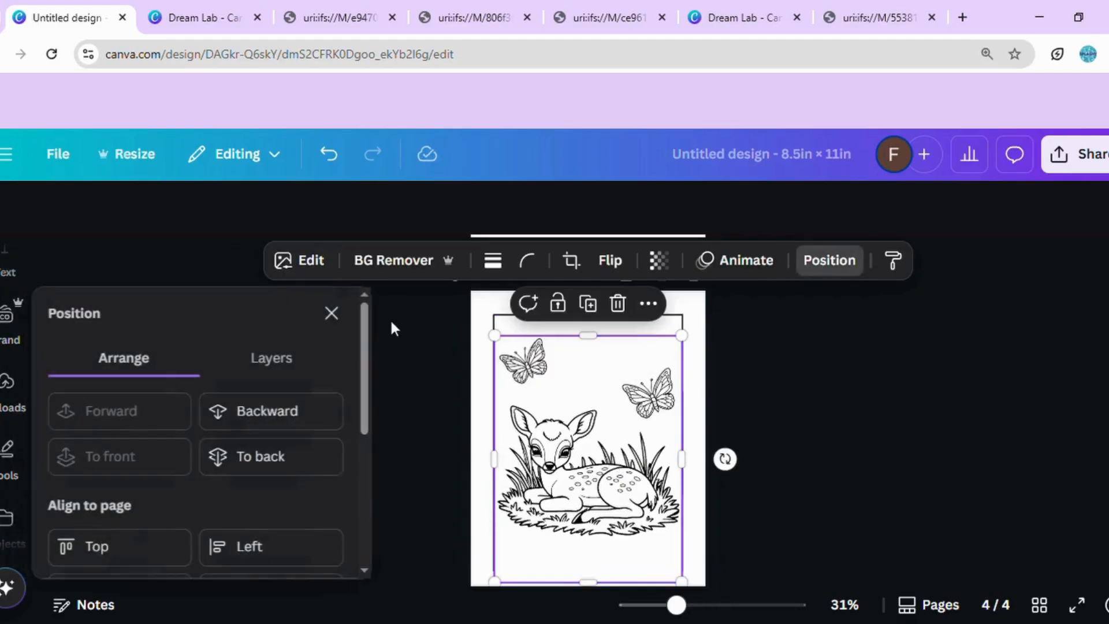
{"action": "left_click", "coordinate": [317, 471]}
{"action": "left_click", "coordinate": [802, 390]}
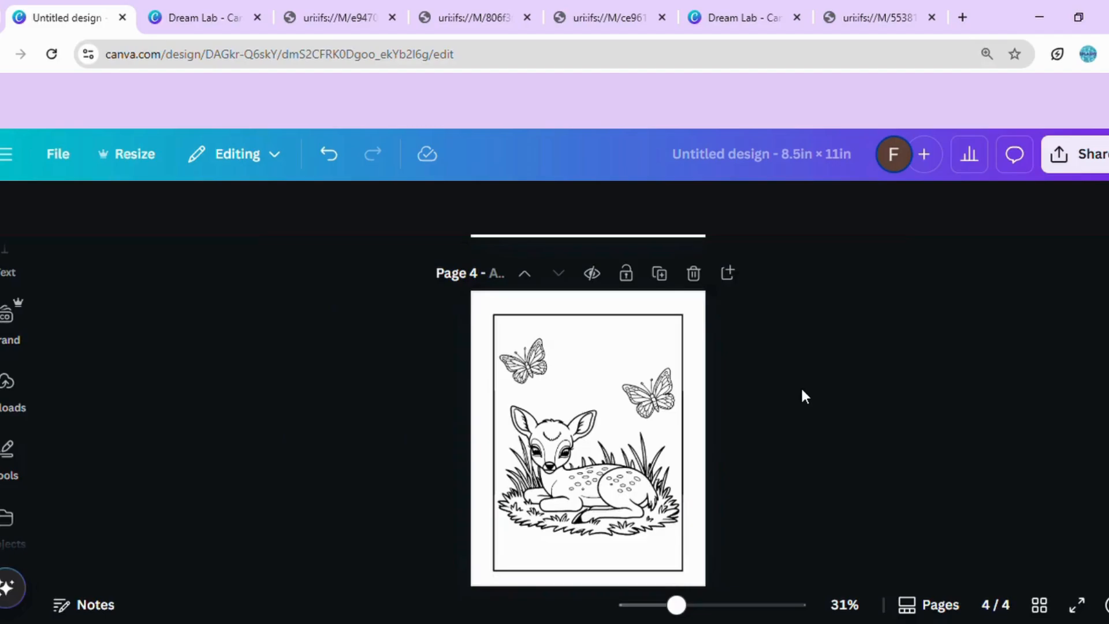
Display all pages in grid view and add a blank page before the bear page
{"action": "left_click", "coordinate": [1042, 605]}
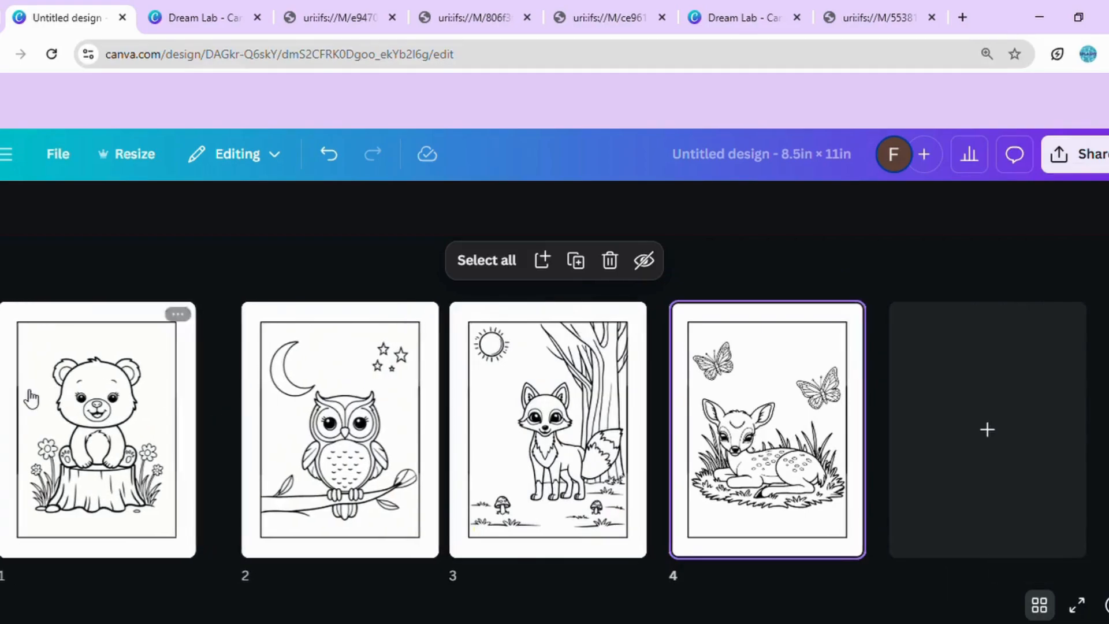
{"action": "left_click", "coordinate": [4, 436]}
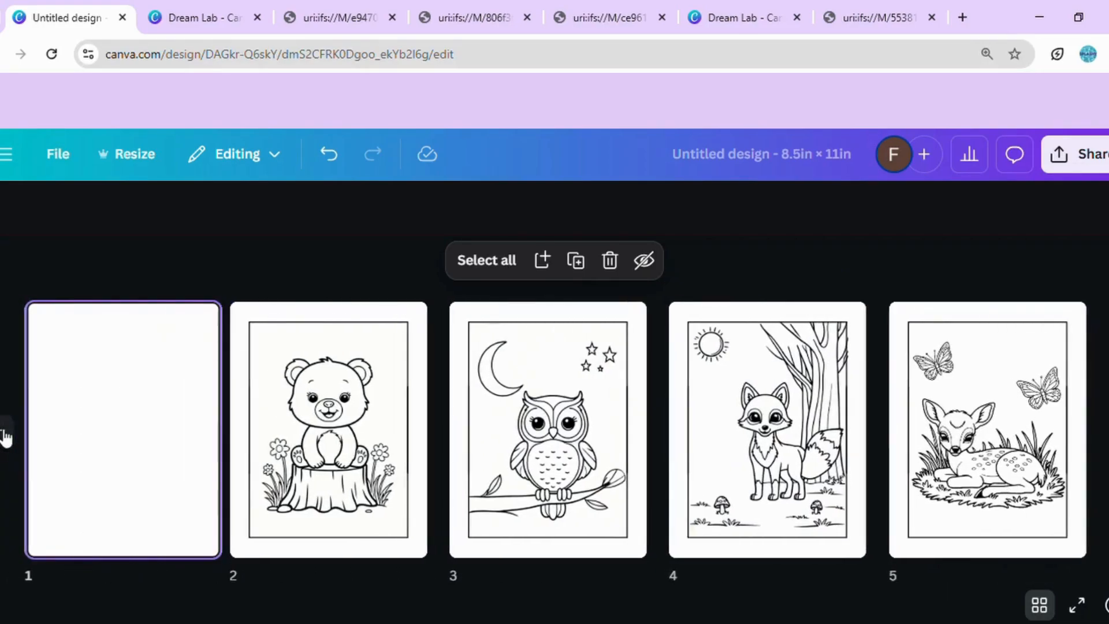
Add a blank page before each of the owl, fox and fawn pages, and deselect the new page
{"action": "left_click", "coordinate": [439, 430]}
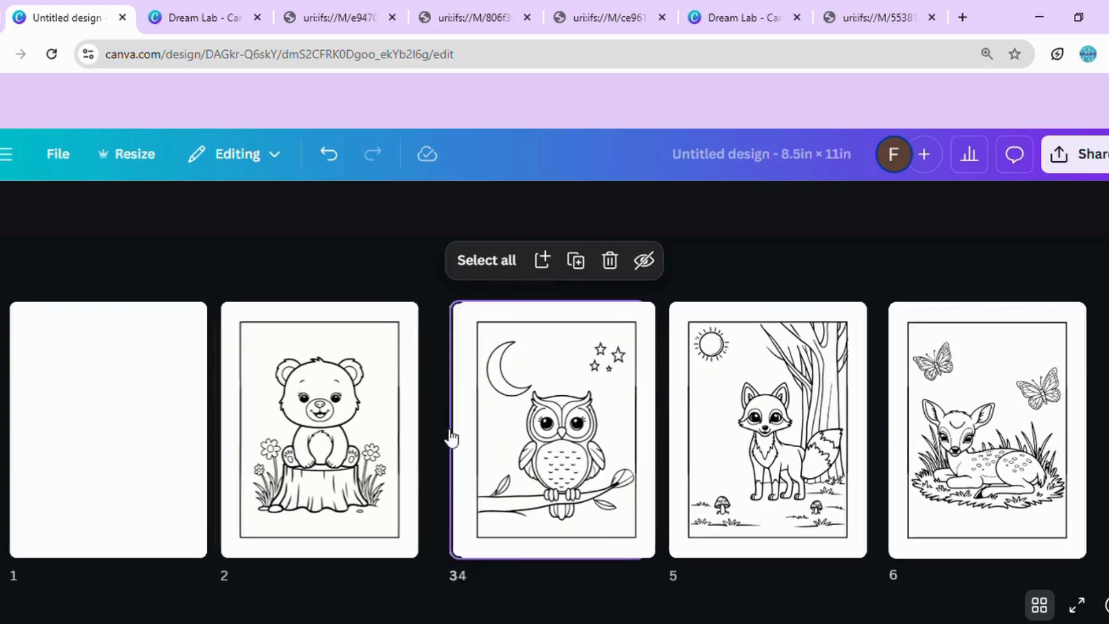
{"action": "left_click", "coordinate": [877, 430]}
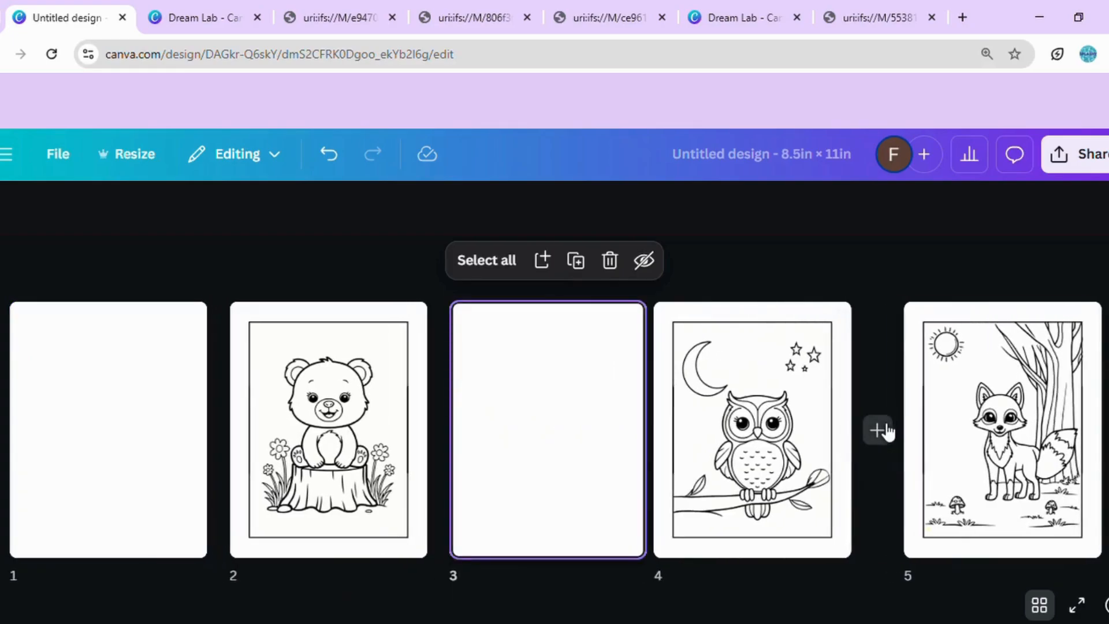
{"action": "scroll", "coordinate": [548, 410], "scroll_direction": "down", "scroll_amount": 4}
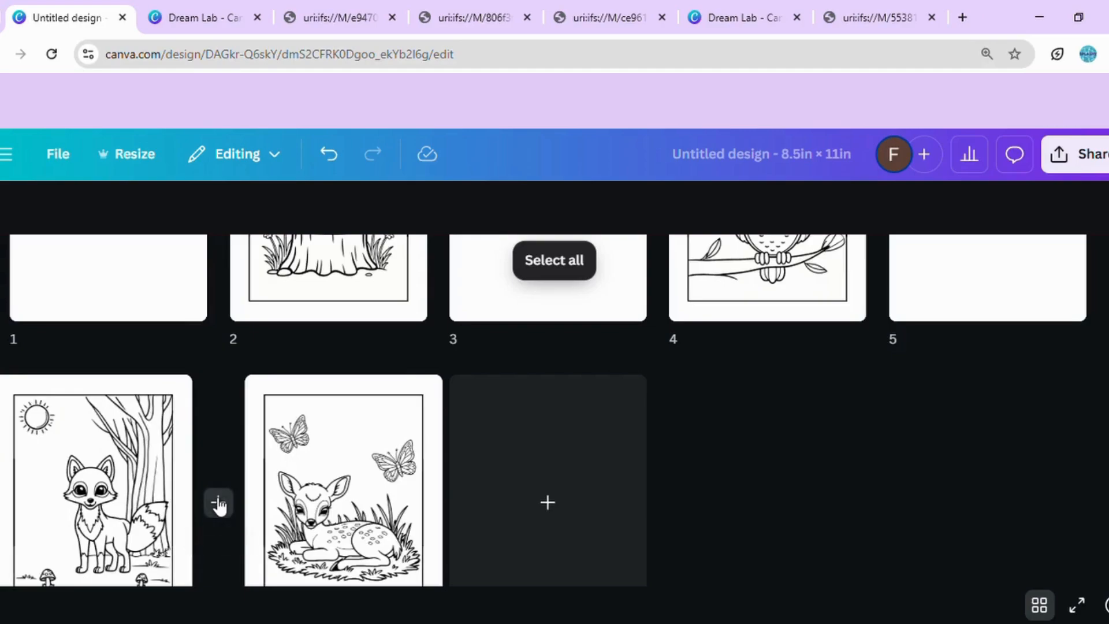
{"action": "left_click", "coordinate": [219, 504]}
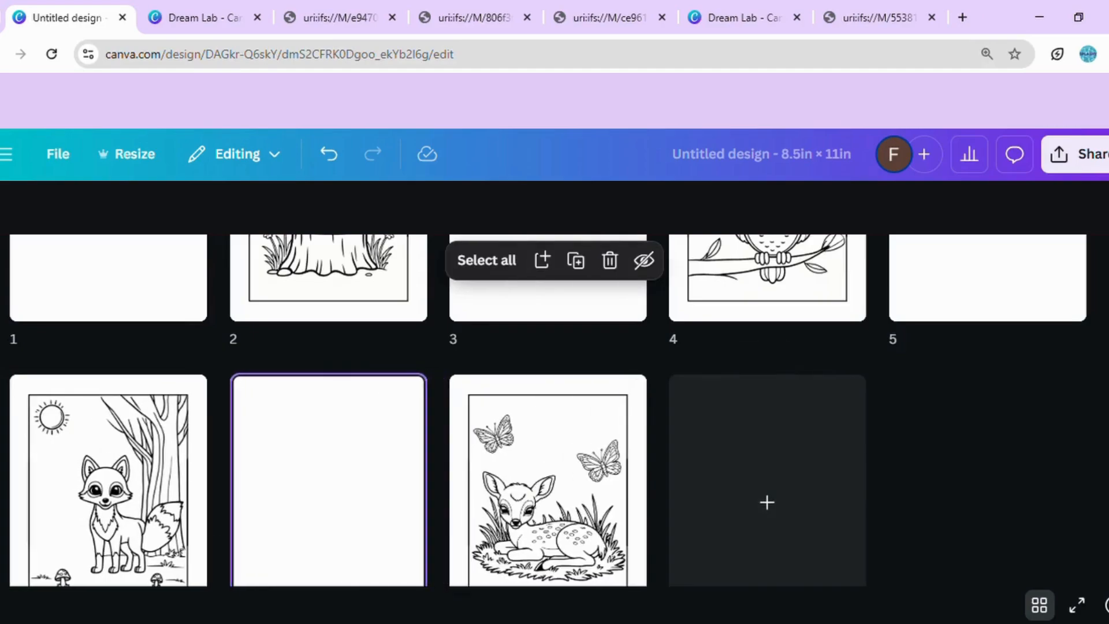
{"action": "key", "text": "Escape"}
{"action": "scroll", "coordinate": [555, 410], "scroll_direction": "down", "scroll_amount": 1}
{"action": "scroll", "coordinate": [555, 410], "scroll_direction": "up", "scroll_amount": 2}
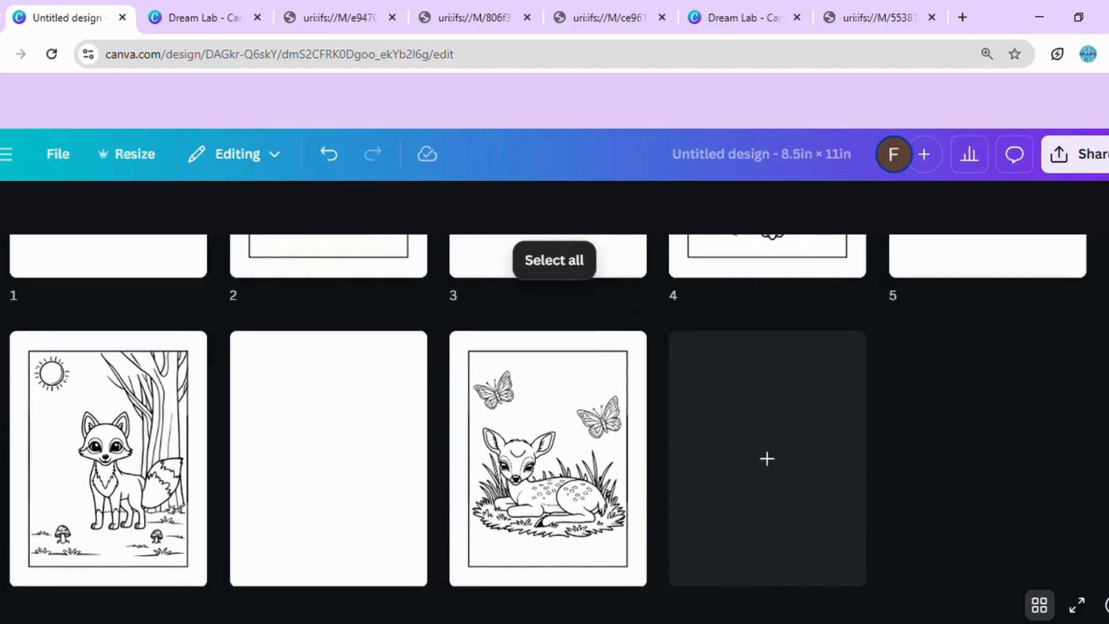
{"action": "scroll", "coordinate": [555, 410], "scroll_direction": "up", "scroll_amount": 3}
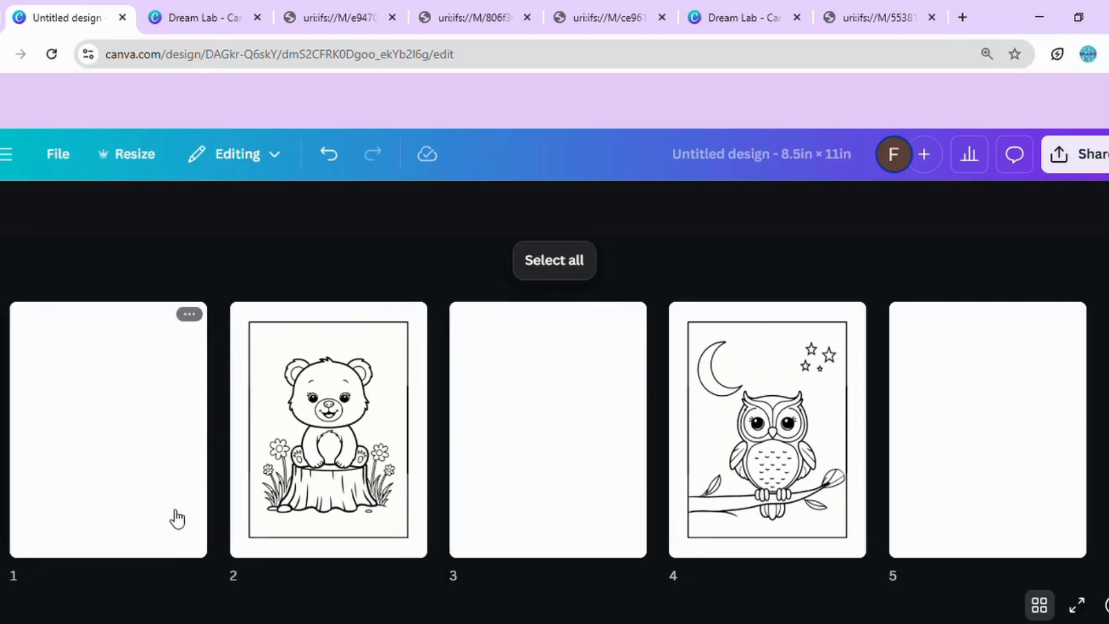
Open the blank first page for editing and add another blank page after it
{"action": "double_click", "coordinate": [117, 421]}
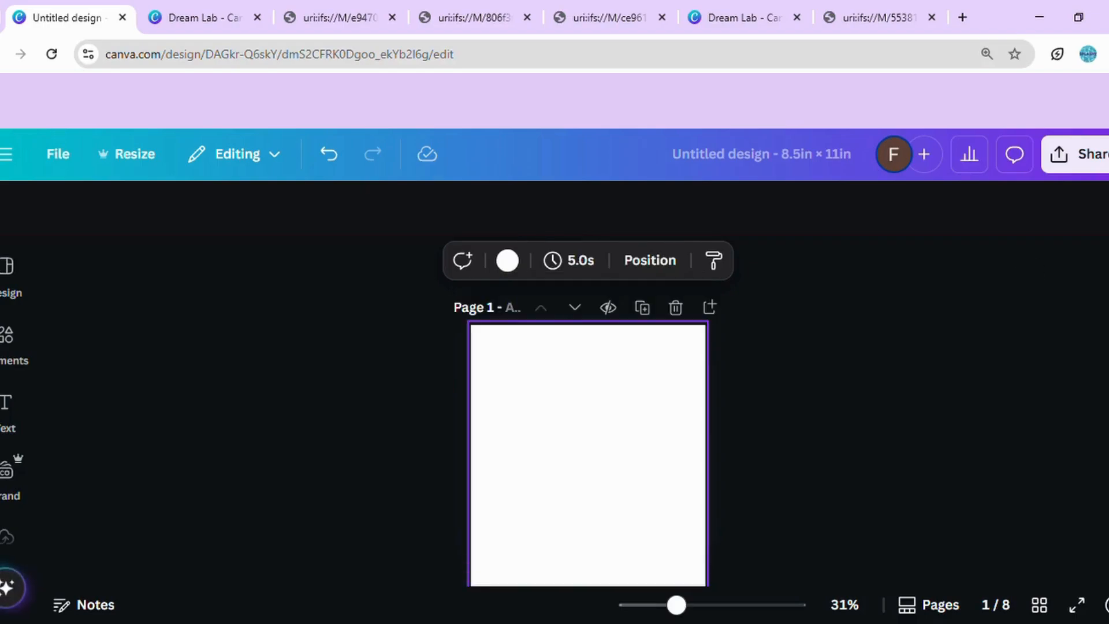
{"action": "left_click", "coordinate": [709, 306]}
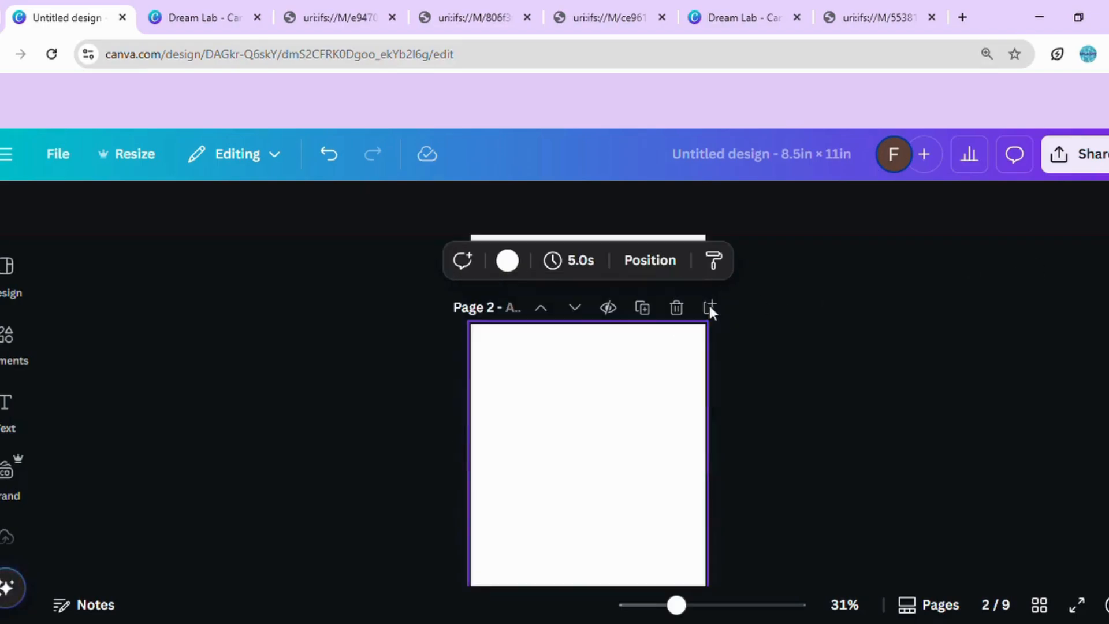
{"action": "scroll", "coordinate": [618, 334], "scroll_direction": "up", "scroll_amount": 5}
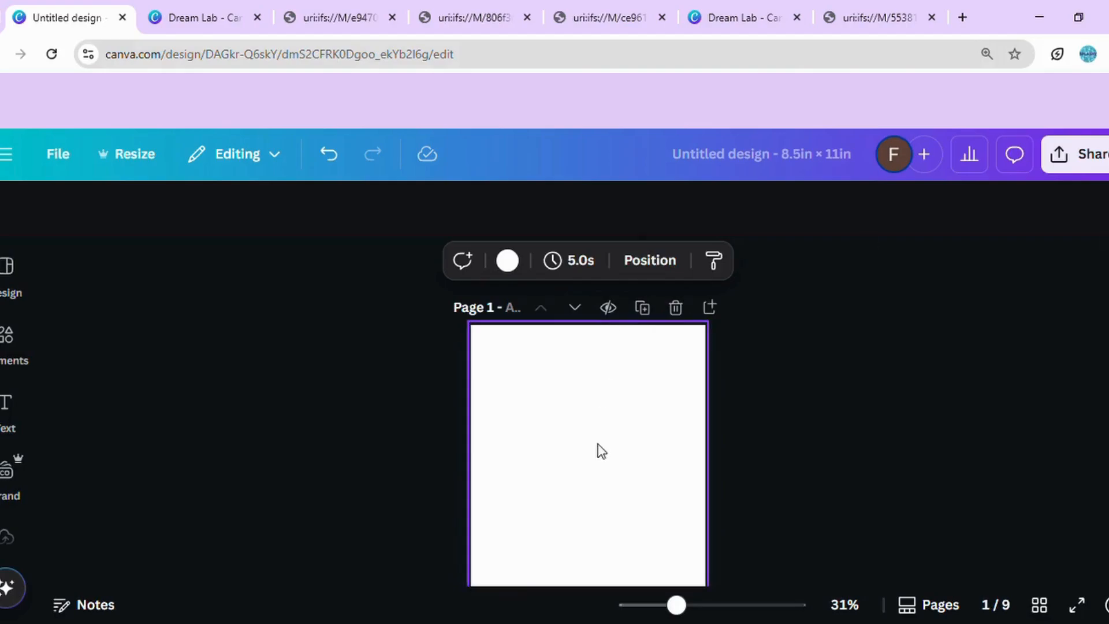
Add a subheading in the middle of the first page reading "Copyright Page" and deselect it
{"action": "left_click", "coordinate": [8, 360]}
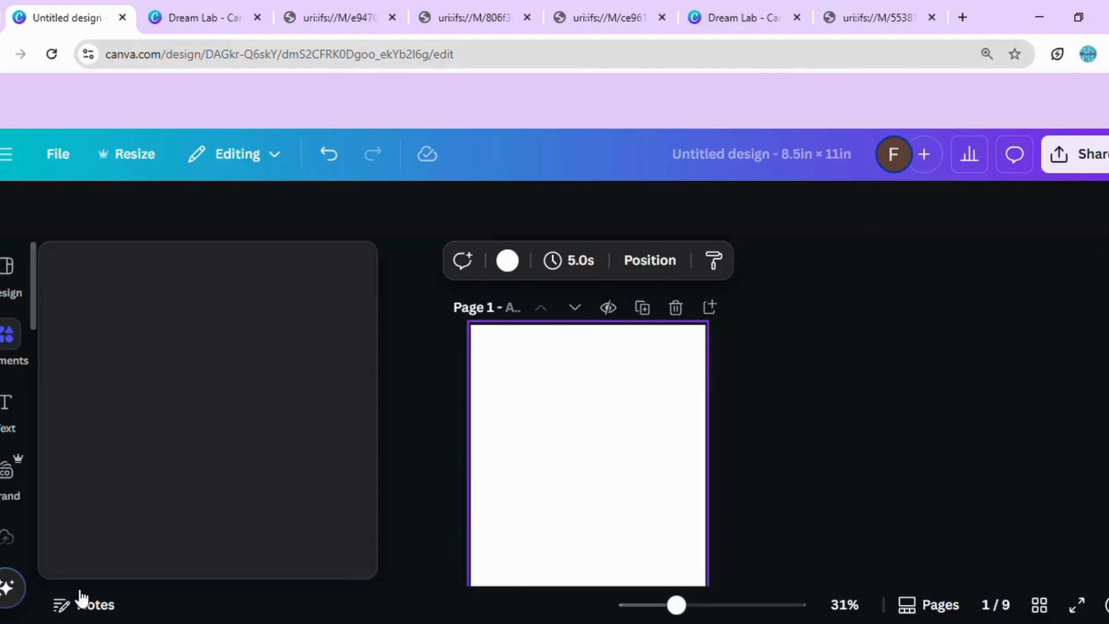
{"action": "left_click", "coordinate": [7, 420]}
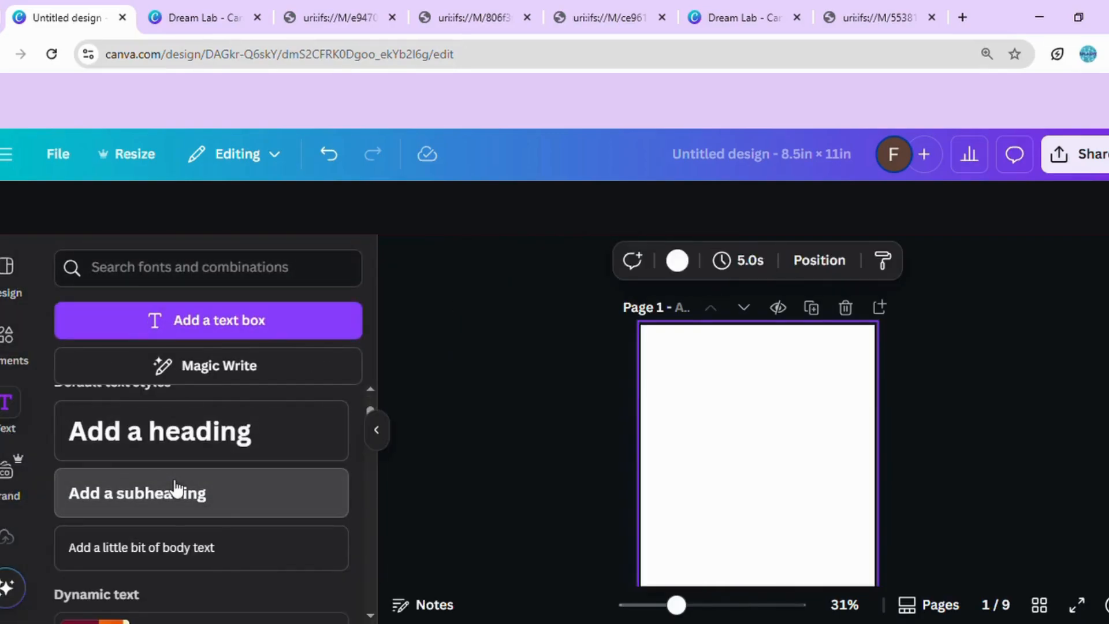
{"action": "left_click", "coordinate": [176, 488]}
{"action": "left_click", "coordinate": [758, 462]}
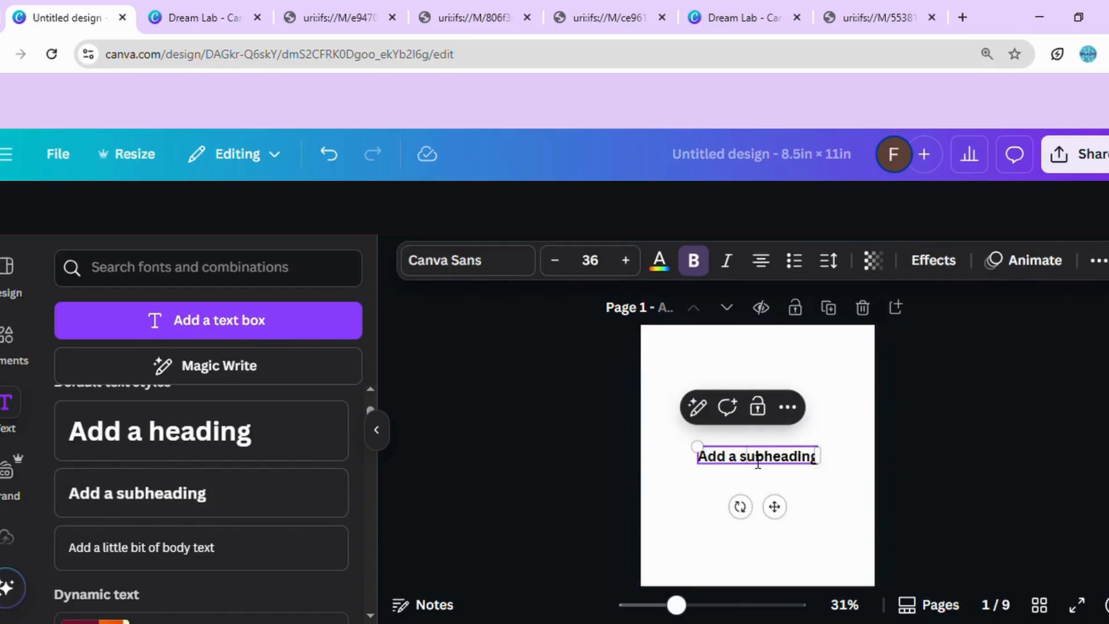
{"action": "key", "text": "ctrl+a"}
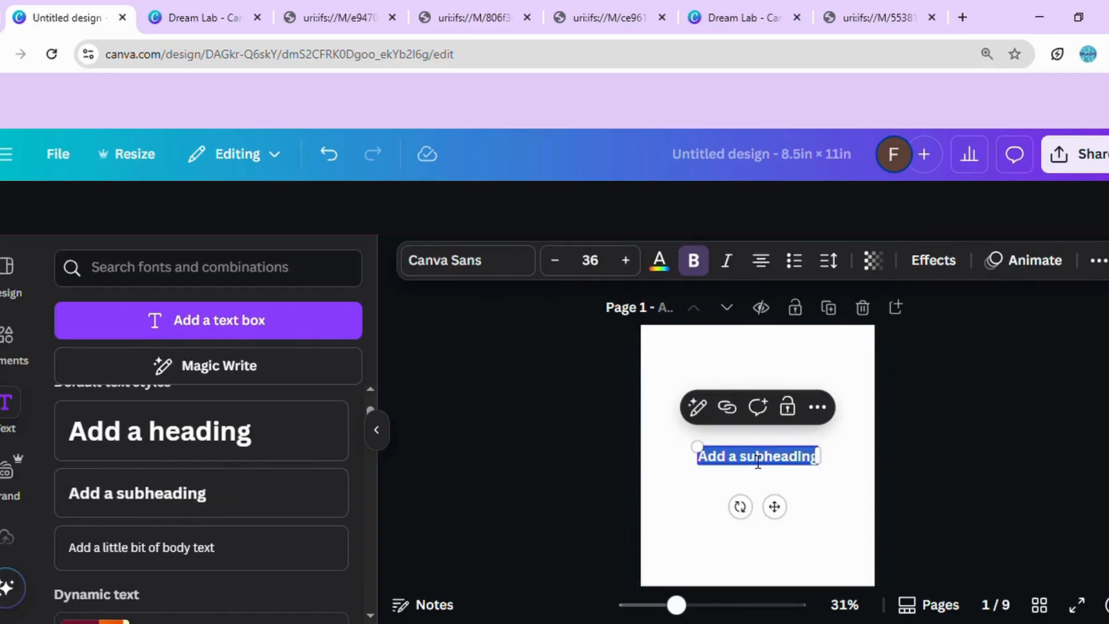
{"action": "type", "text": "Copyr"}
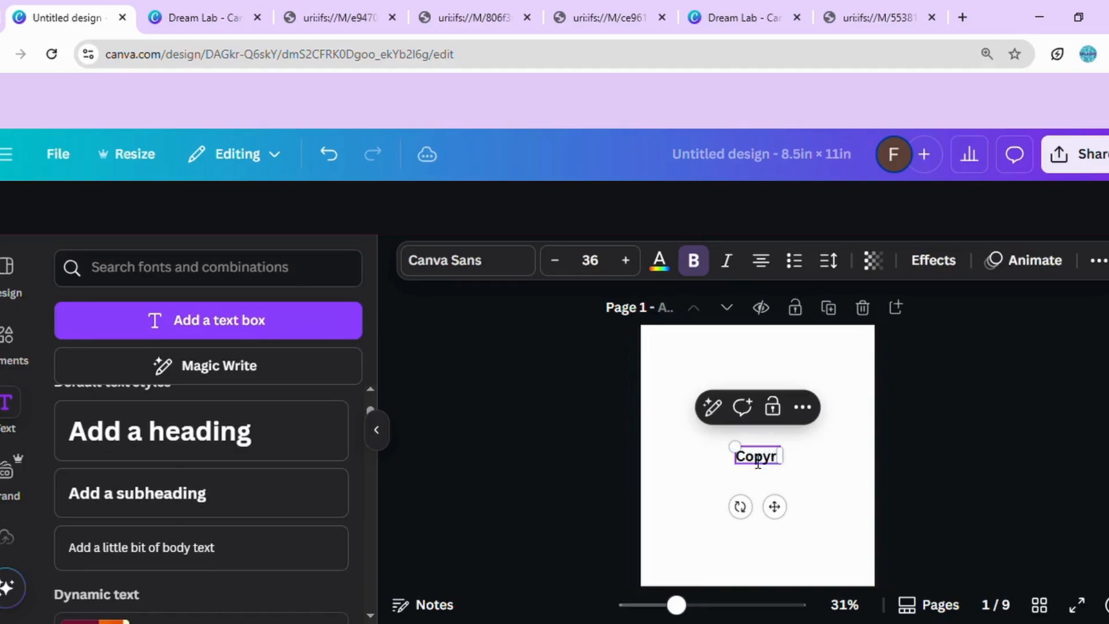
{"action": "type", "text": "ight"}
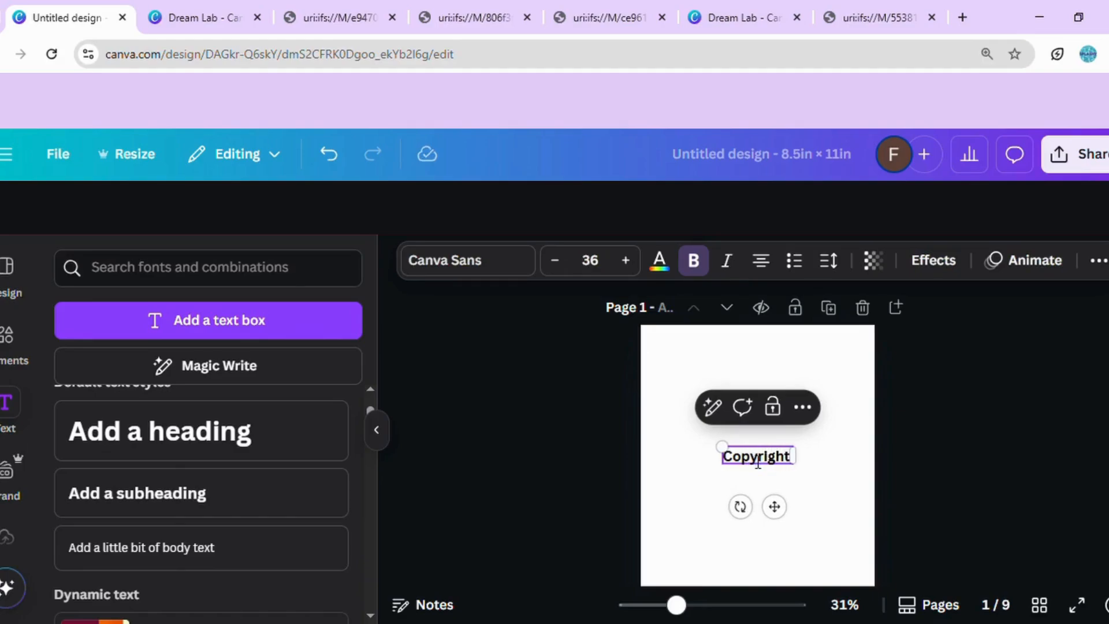
{"action": "type", "text": " Page"}
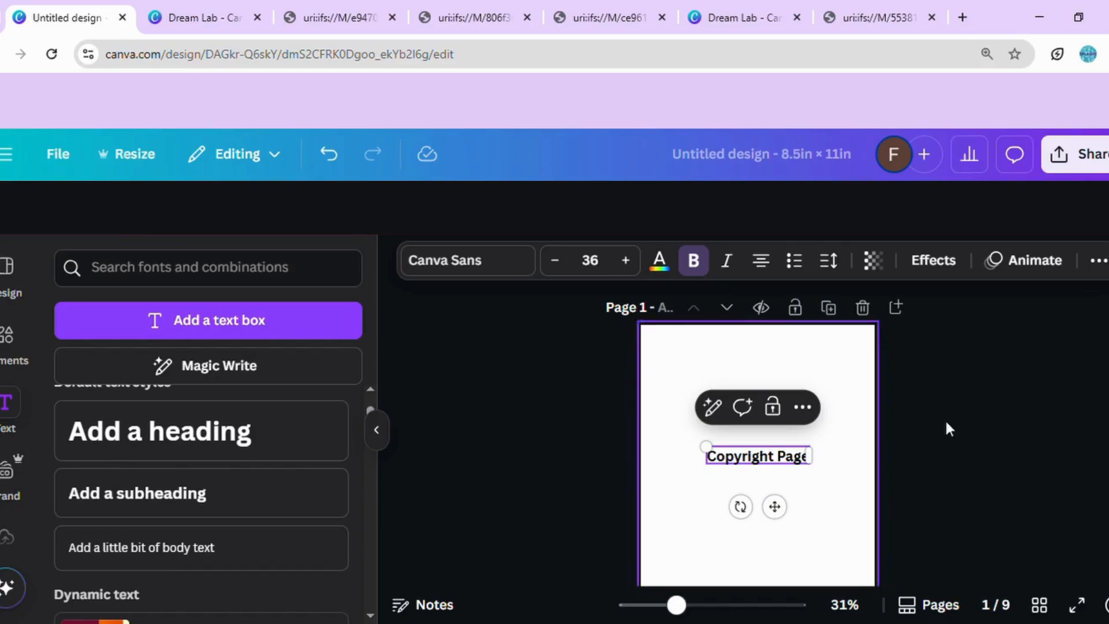
{"action": "left_click", "coordinate": [1065, 384]}
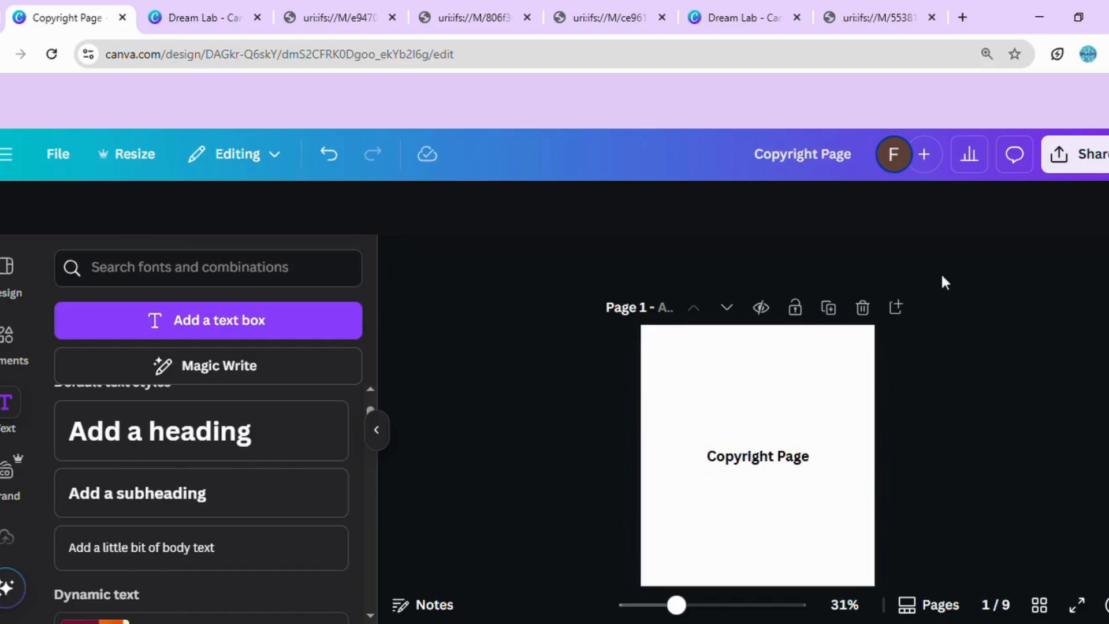
Add a blank page after the copyright page and move it up to become the first page
{"action": "left_click", "coordinate": [901, 308]}
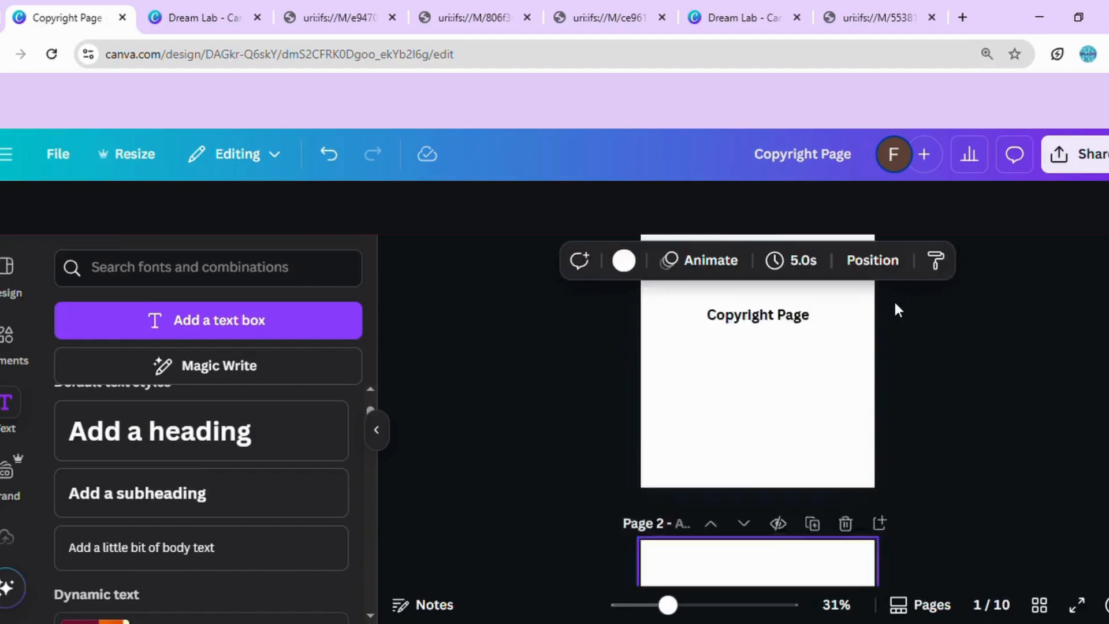
{"action": "scroll", "coordinate": [757, 433], "scroll_direction": "down", "scroll_amount": 3}
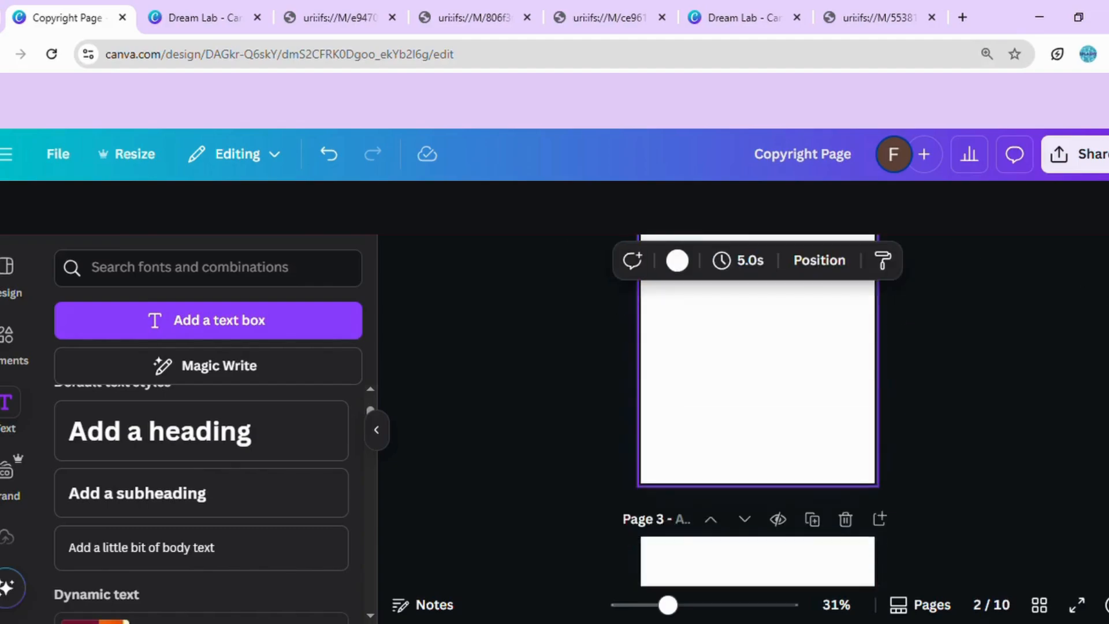
{"action": "scroll", "coordinate": [757, 433], "scroll_direction": "up", "scroll_amount": 4}
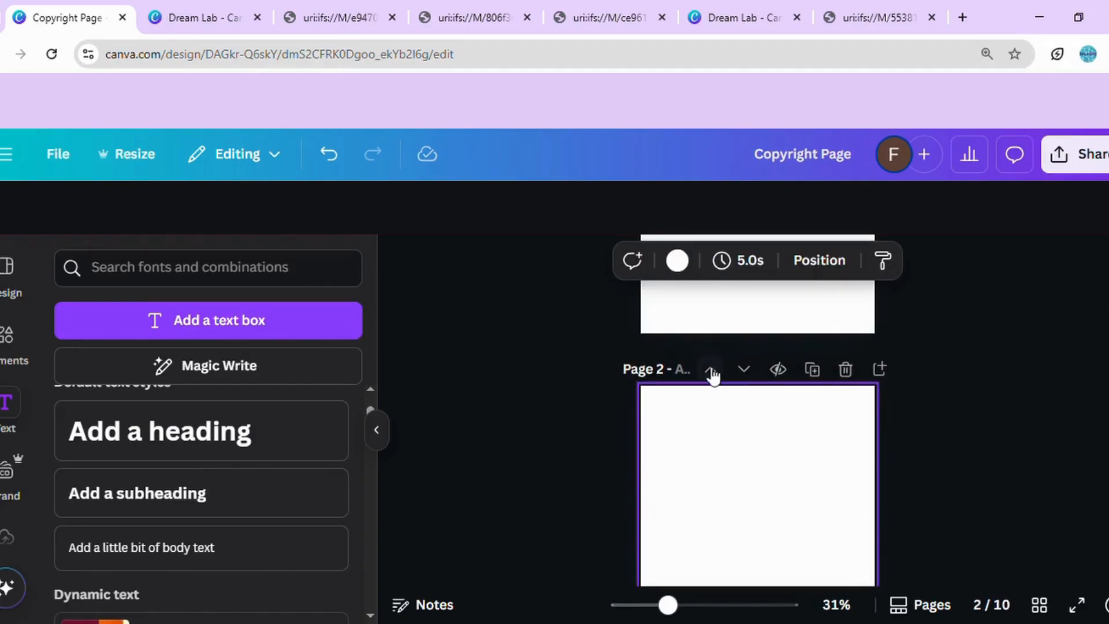
{"action": "left_click", "coordinate": [711, 370]}
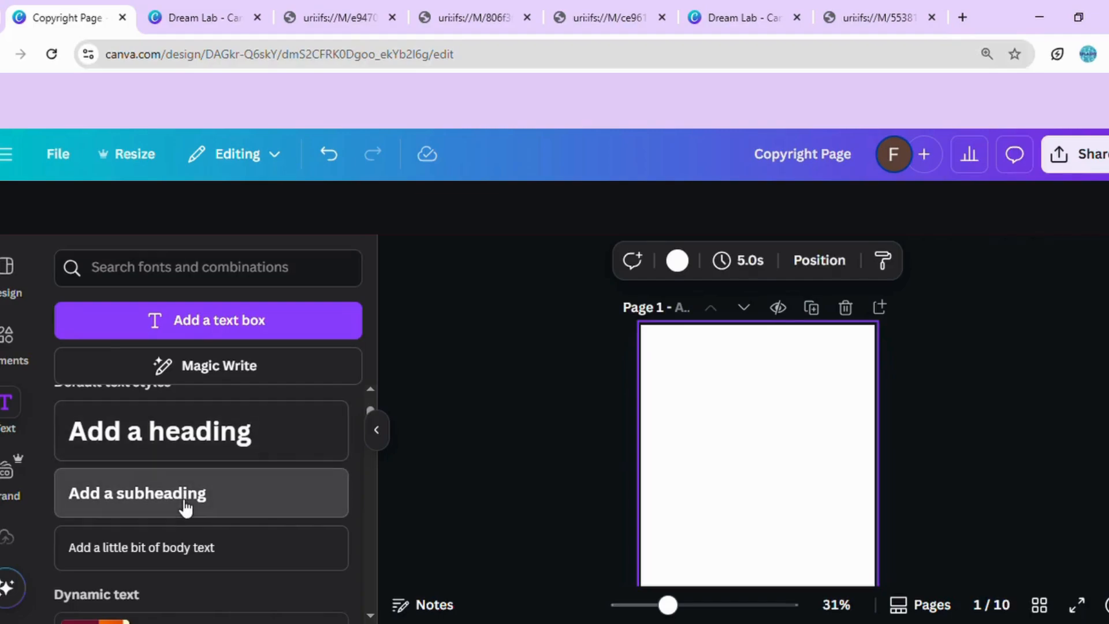
Add a subheading reading "This book belongs to:" to the new first page and shift it slightly up
{"action": "left_click_drag", "start_coordinate": [154, 506], "coordinate": [764, 456]}
{"action": "type", "text": "This"}
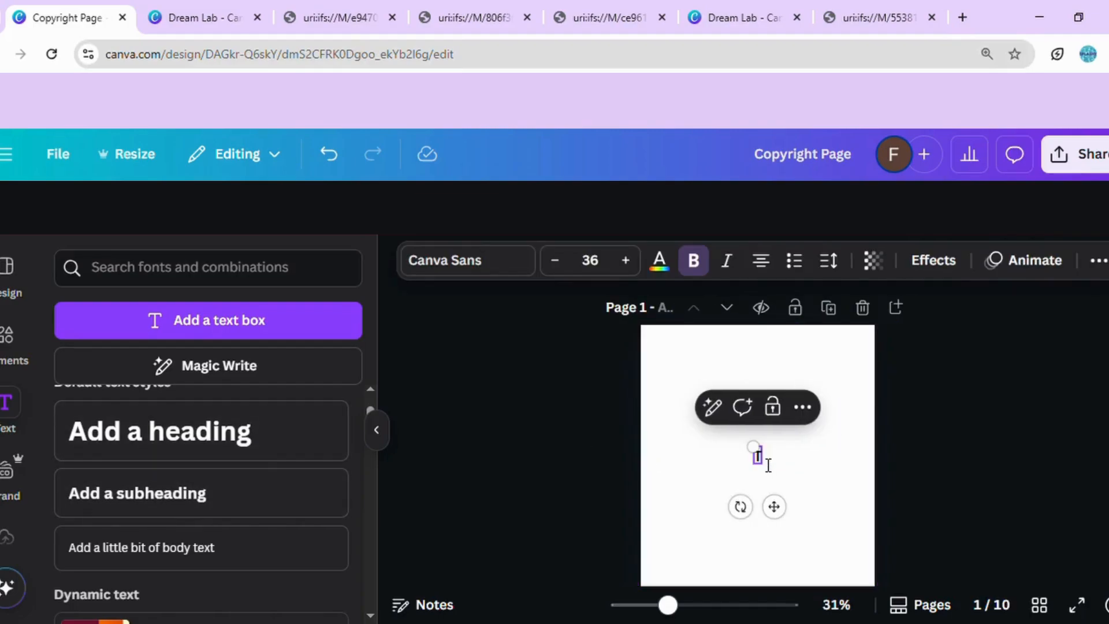
{"action": "type", "text": " bo"}
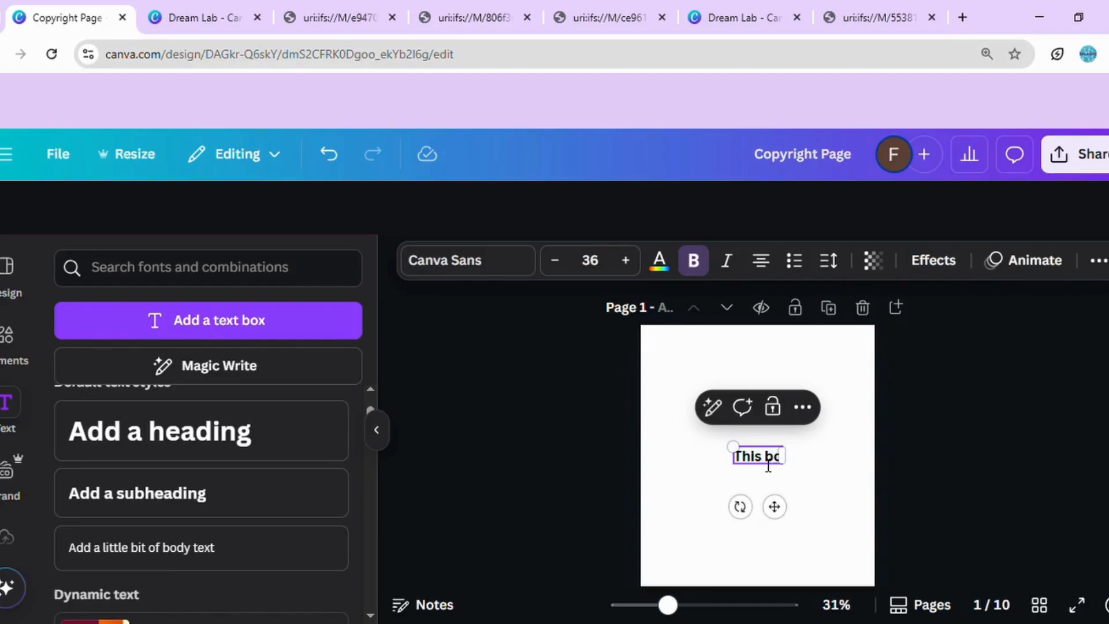
{"action": "type", "text": "ok belongs to"}
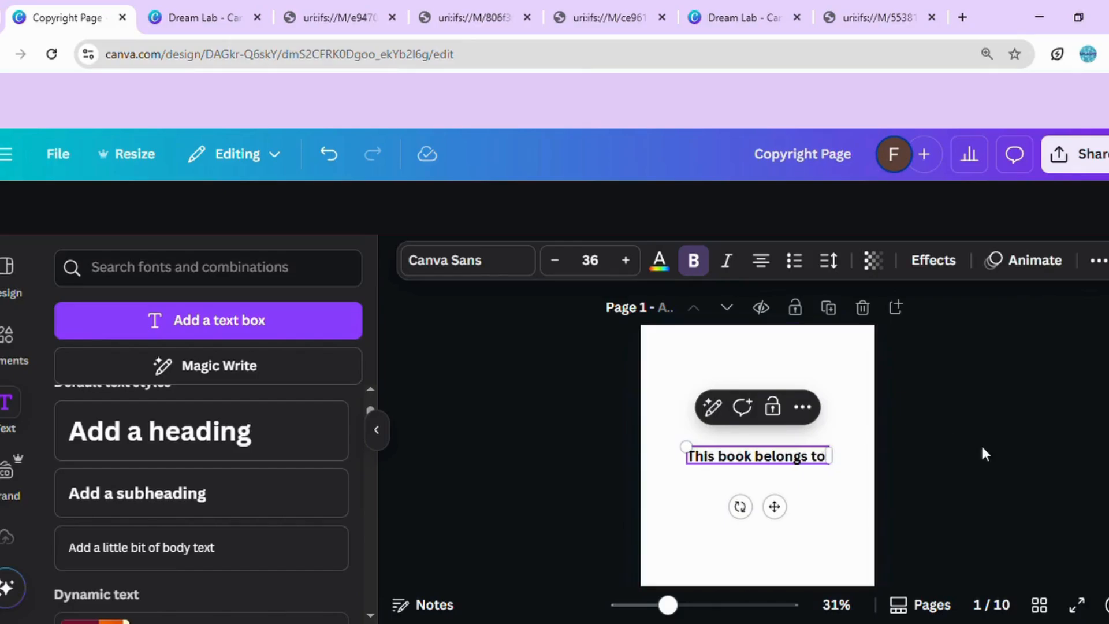
{"action": "type", "text": ":"}
{"action": "left_click", "coordinate": [772, 465]}
{"action": "mouse_move", "coordinate": [759, 459]}
{"action": "left_mouse_down"}
{"action": "mouse_move", "coordinate": [770, 423]}
{"action": "mouse_move", "coordinate": [771, 456]}
{"action": "left_mouse_up"}
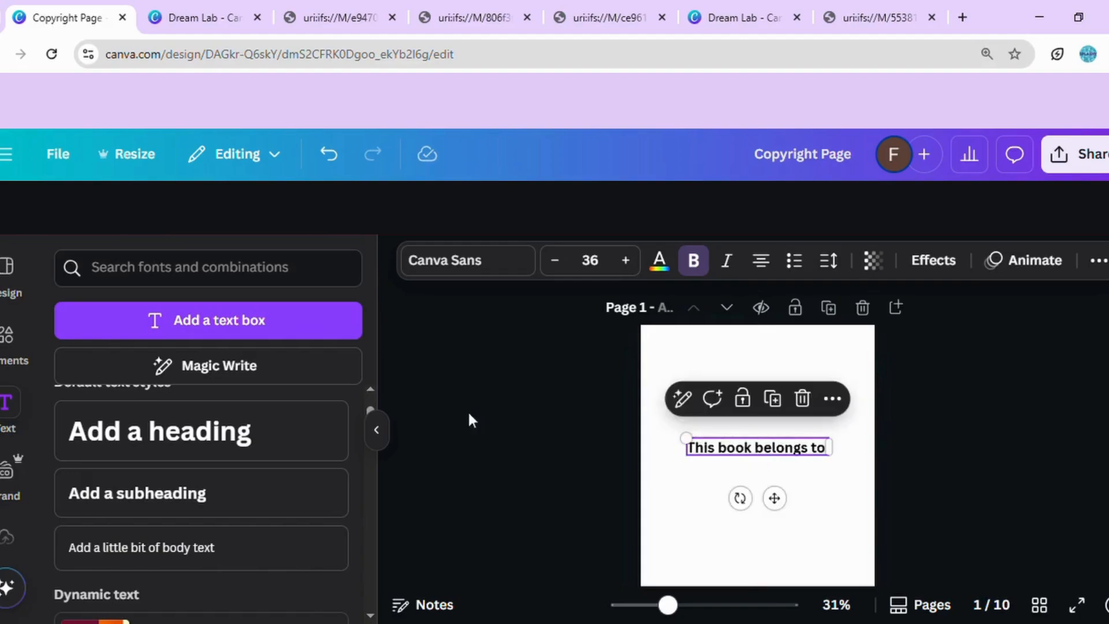
Place a straight line below "This book belongs to:" and extend both ends to match the text's width
{"action": "left_click", "coordinate": [8, 349]}
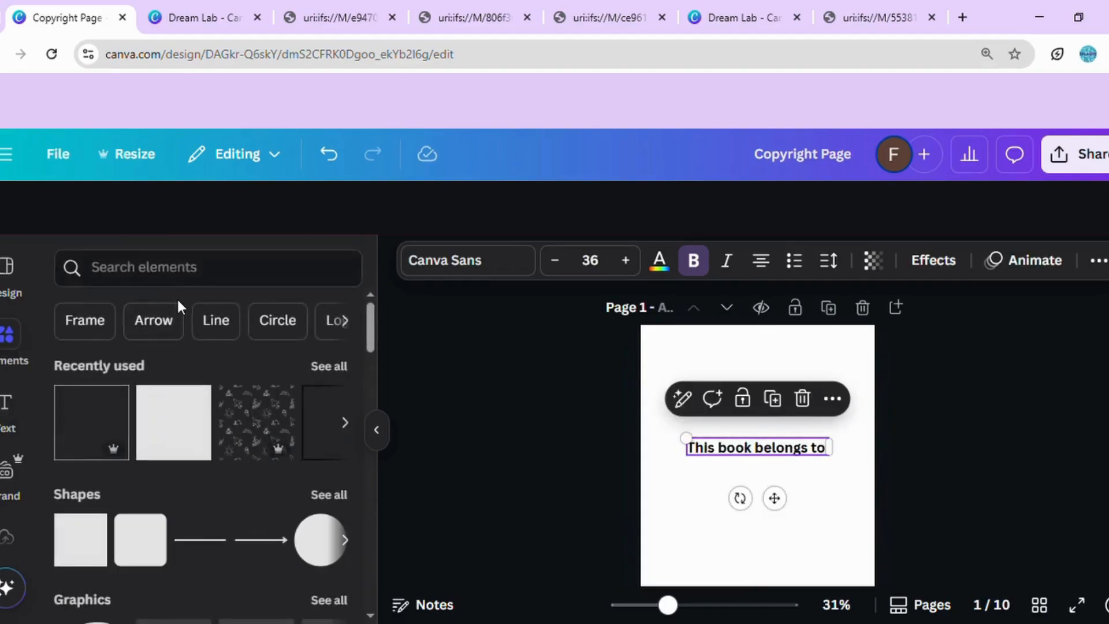
{"action": "left_click", "coordinate": [199, 552]}
{"action": "left_click_drag", "start_coordinate": [774, 519], "coordinate": [780, 534]}
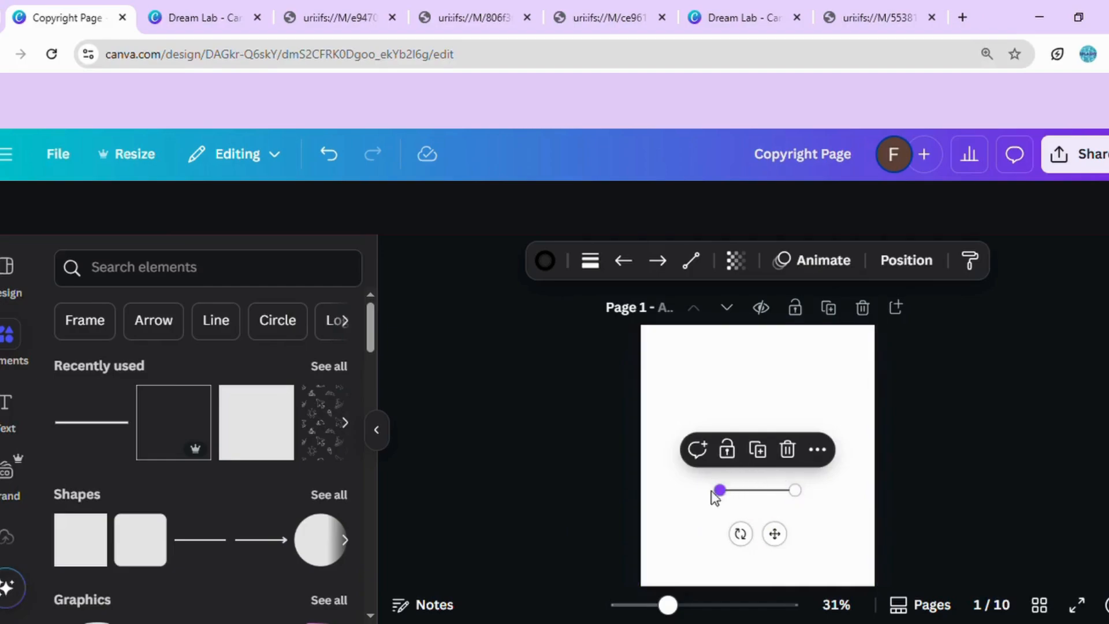
{"action": "left_click_drag", "start_coordinate": [711, 491], "coordinate": [700, 502]}
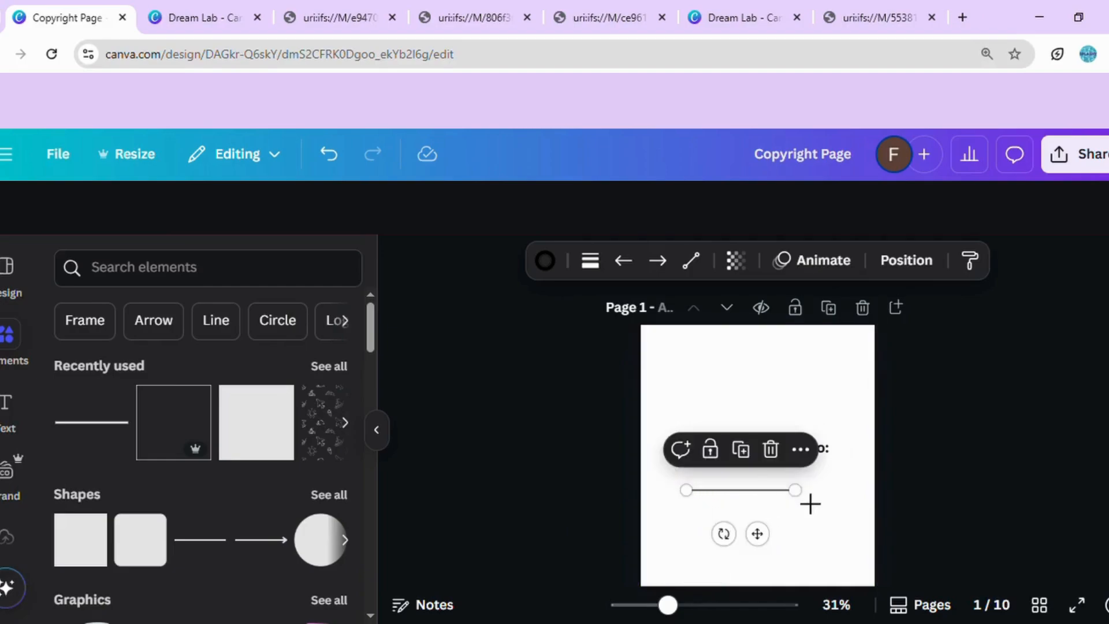
{"action": "left_click_drag", "start_coordinate": [817, 505], "coordinate": [846, 503]}
{"action": "left_click", "coordinate": [924, 458]}
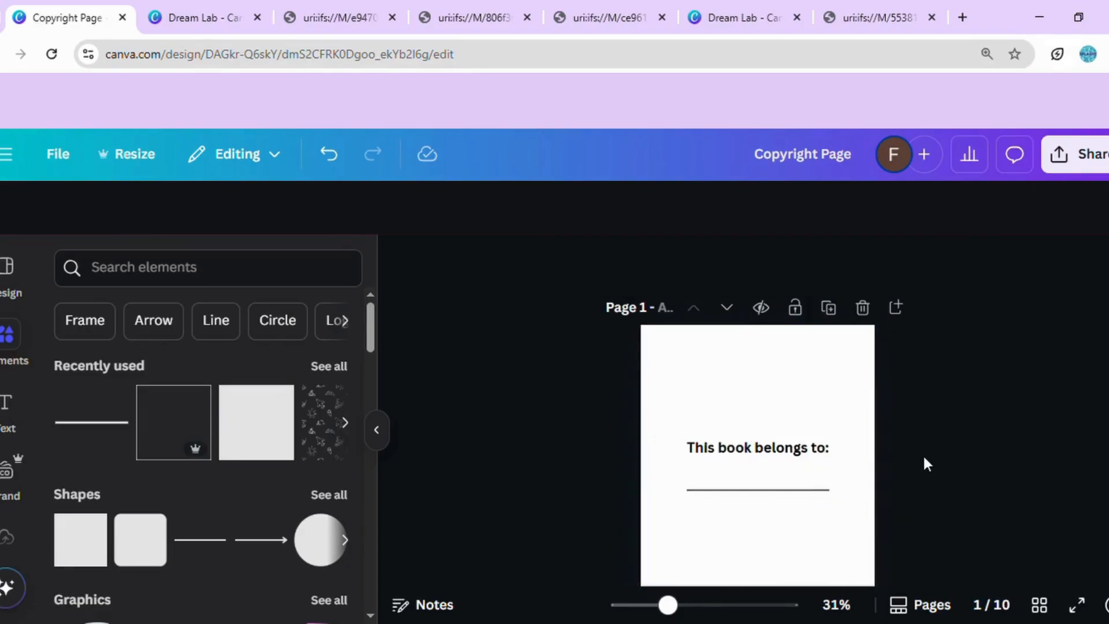
Search the design elements for "forest outline"
{"action": "left_click", "coordinate": [167, 285]}
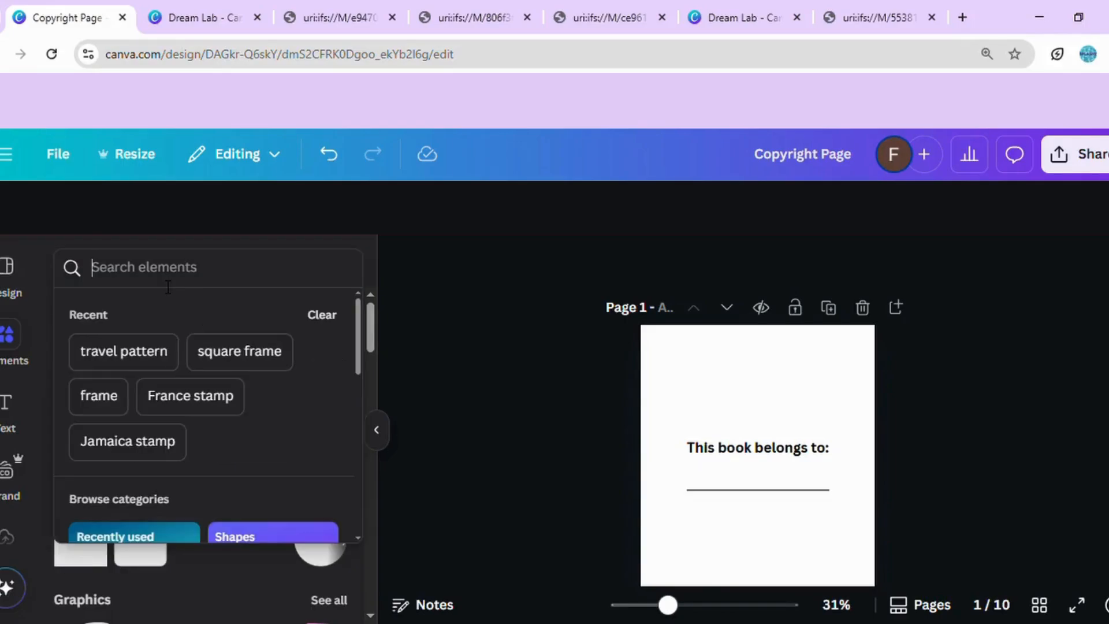
{"action": "type", "text": "fores"}
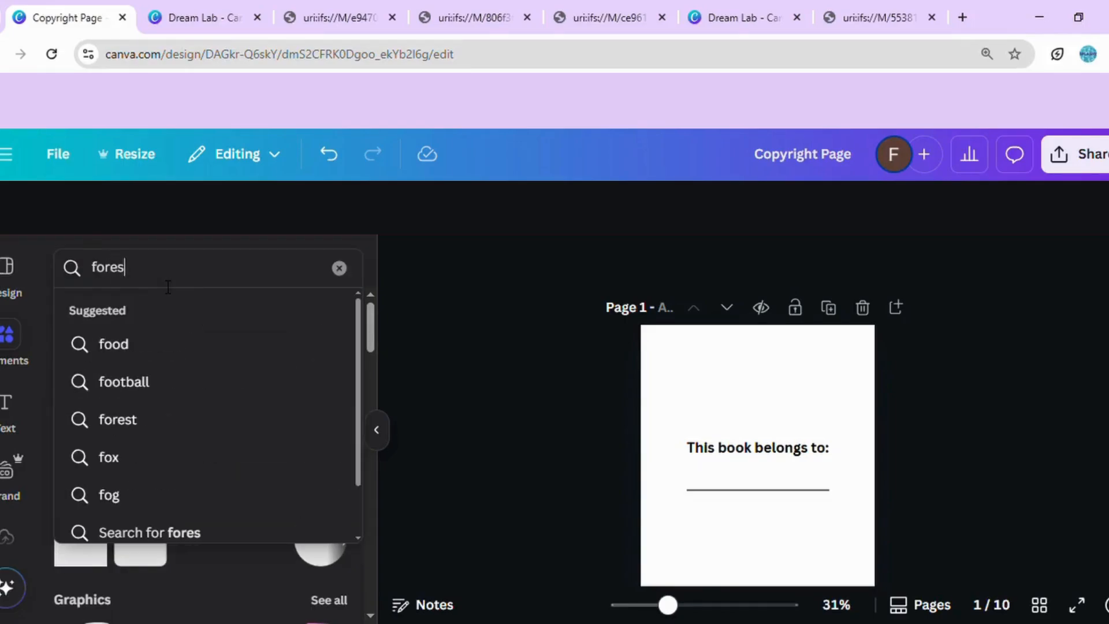
{"action": "type", "text": "t ou"}
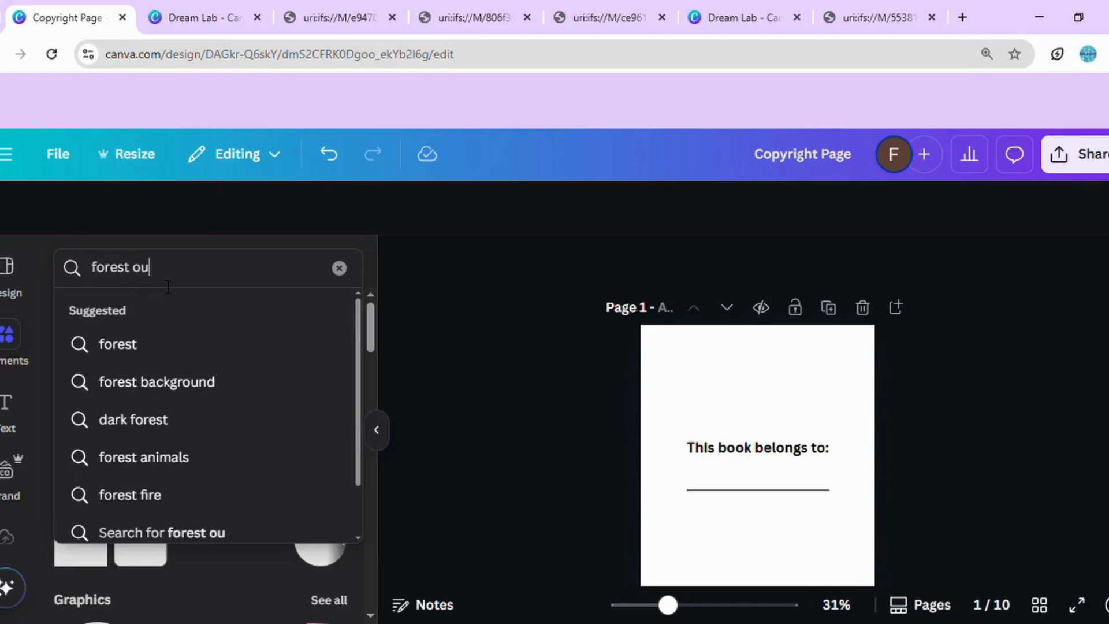
{"action": "type", "text": "tline"}
{"action": "key", "text": "Return"}
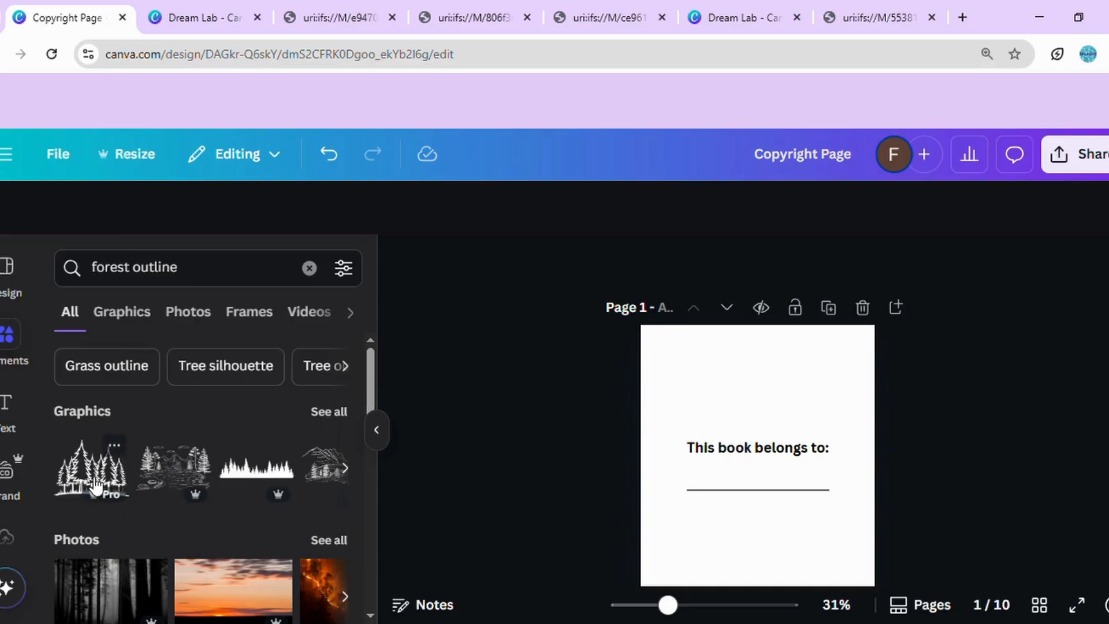
Add the pine tree outline graphic centered above "This book belongs to:" and move that text down closer to the line
{"action": "left_click_drag", "start_coordinate": [86, 476], "coordinate": [694, 456]}
{"action": "left_click_drag", "start_coordinate": [770, 503], "coordinate": [770, 423]}
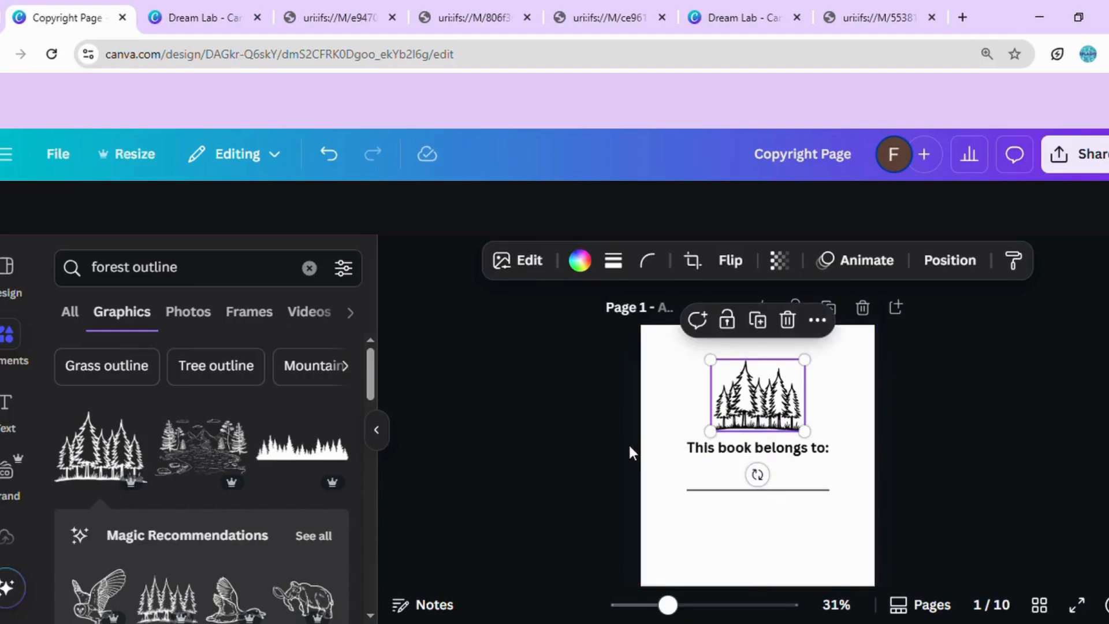
{"action": "left_click_drag", "start_coordinate": [730, 453], "coordinate": [737, 473]}
{"action": "left_click", "coordinate": [564, 446]}
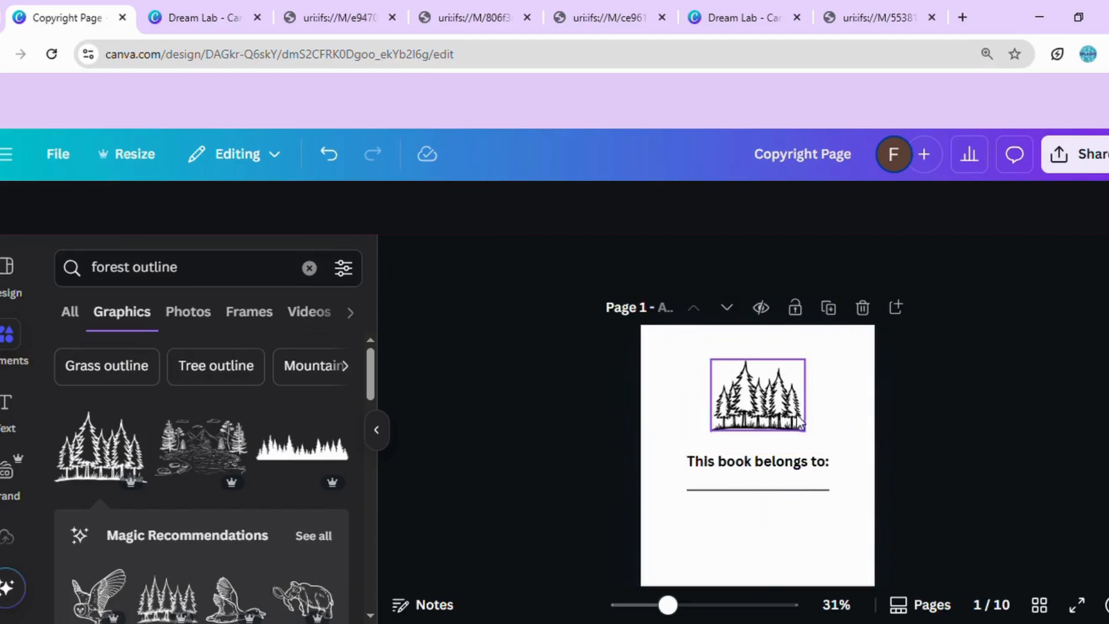
Enlarge the pine tree graphic and recenter it just above "This book belongs to:"
{"action": "left_click_drag", "start_coordinate": [772, 409], "coordinate": [772, 417]}
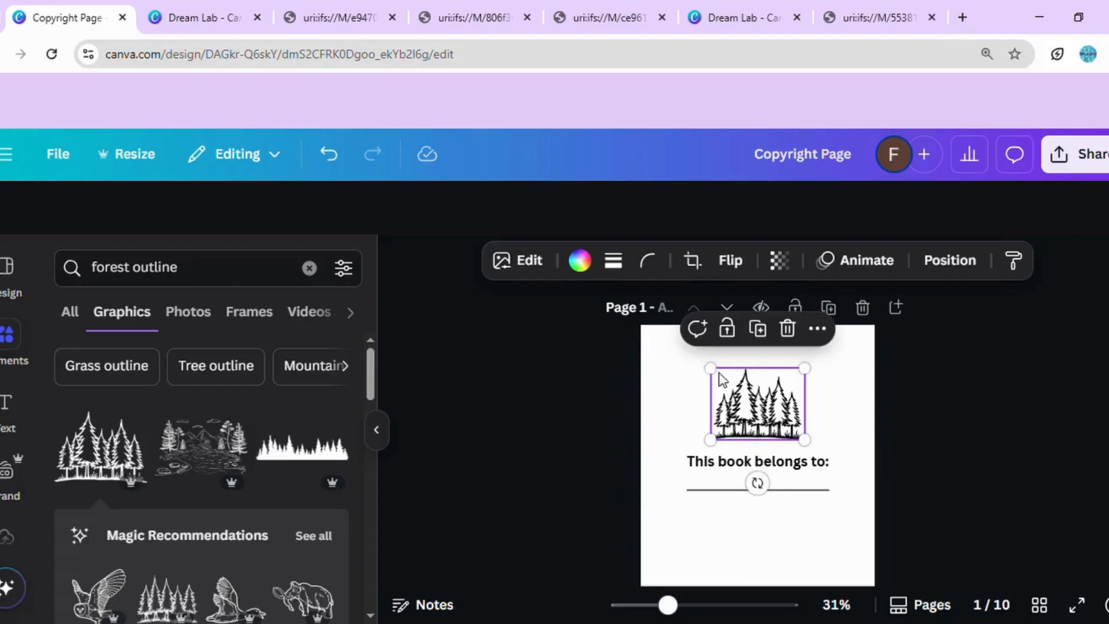
{"action": "left_click_drag", "start_coordinate": [710, 368], "coordinate": [684, 347]}
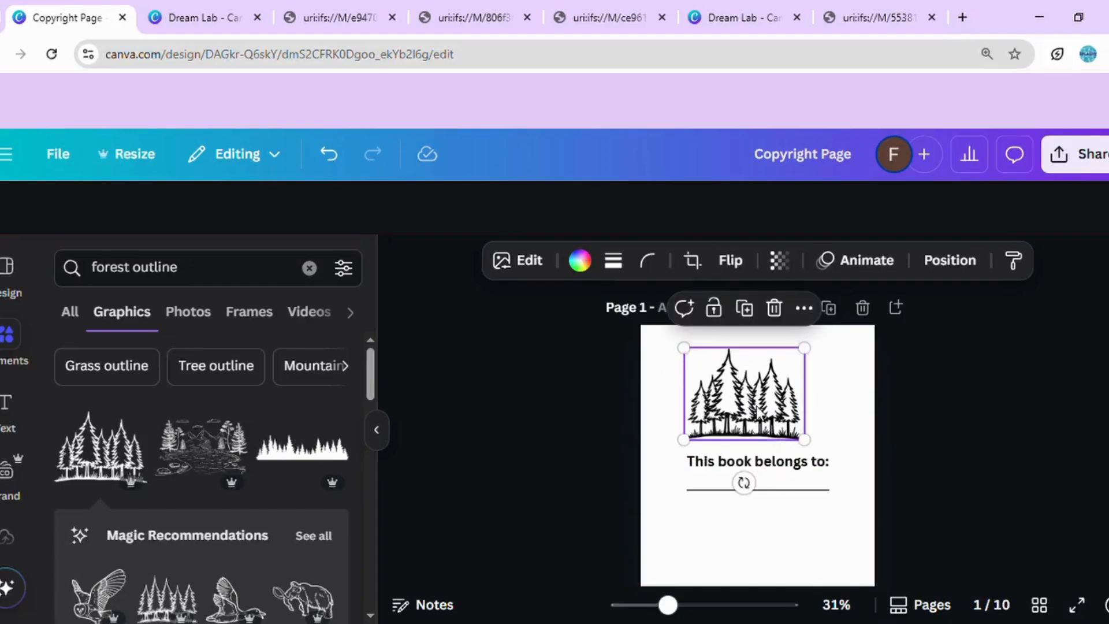
{"action": "left_click_drag", "start_coordinate": [760, 415], "coordinate": [778, 419]}
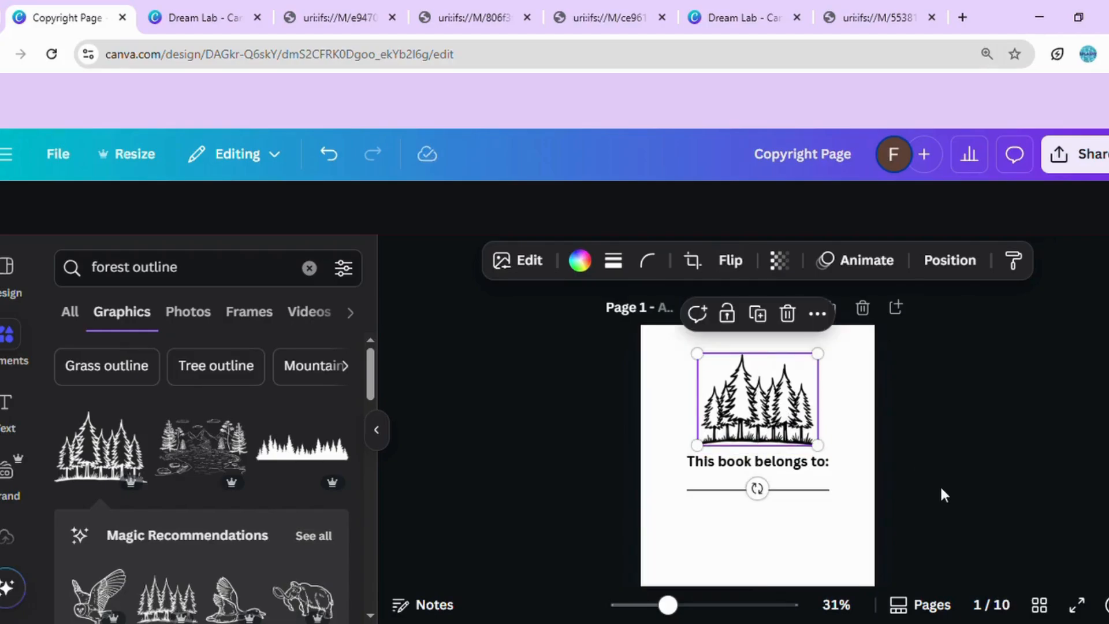
{"action": "left_click", "coordinate": [955, 465]}
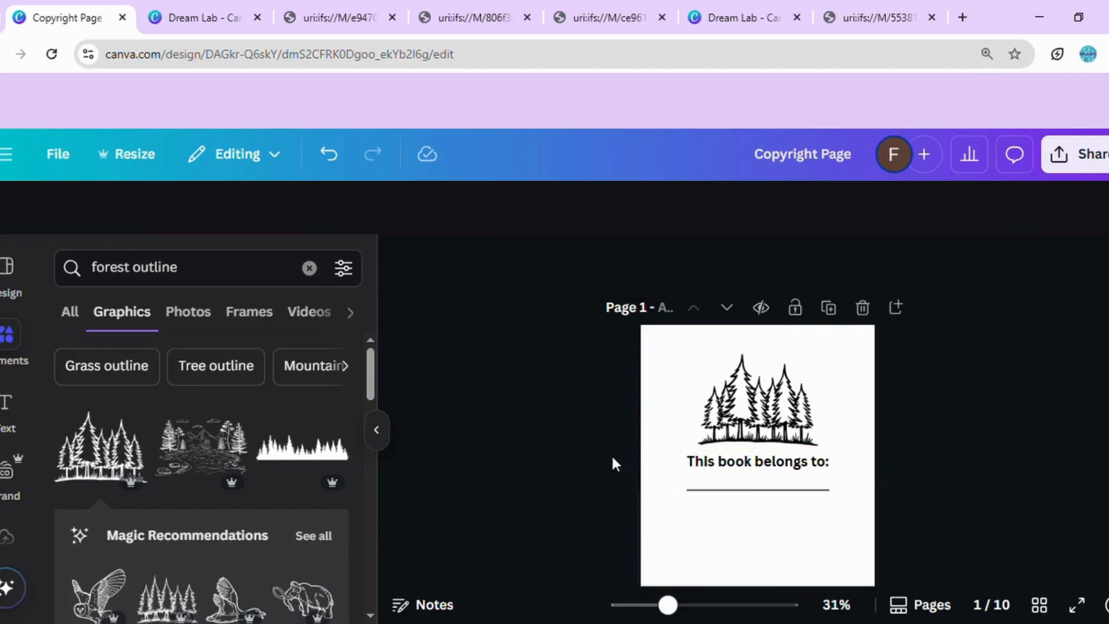
Move "This book belongs to:" and its line down together to leave a gap below the pine tree graphic
{"action": "left_click_drag", "start_coordinate": [611, 456], "coordinate": [756, 502]}
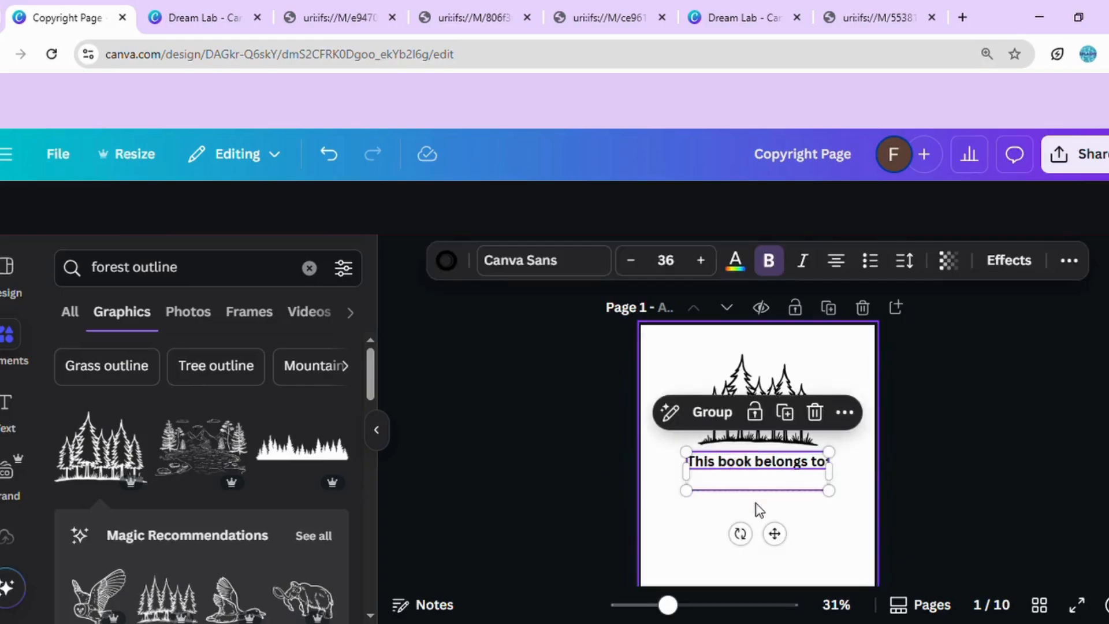
{"action": "key", "text": "shift+Down"}
{"action": "key", "text": "shift+Down"}
{"action": "key", "text": "shift+Down"}
{"action": "key", "text": "shift+Down"}
{"action": "key", "text": "shift+Down"}
{"action": "key", "text": "shift+Down"}
{"action": "key", "text": "shift+Down"}
{"action": "key", "text": "shift+Down"}
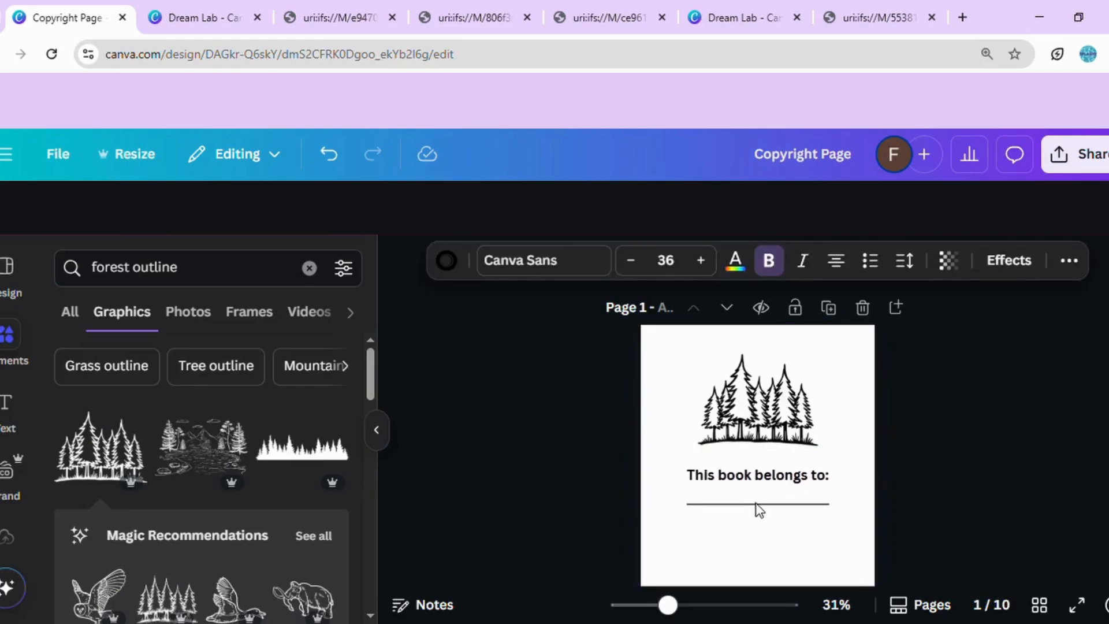
{"action": "key", "text": "shift+Up"}
{"action": "key", "text": "shift+Up"}
{"action": "left_click", "coordinate": [922, 494]}
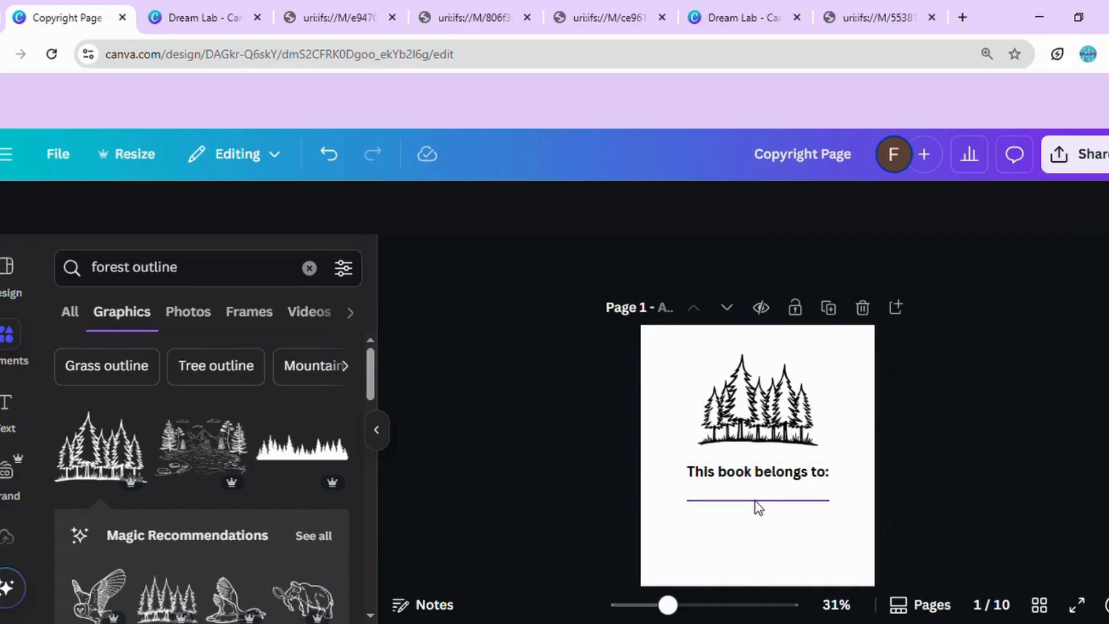
Change the font of "This book belongs to:" to Cake and Bread Regular
{"action": "left_click", "coordinate": [706, 481]}
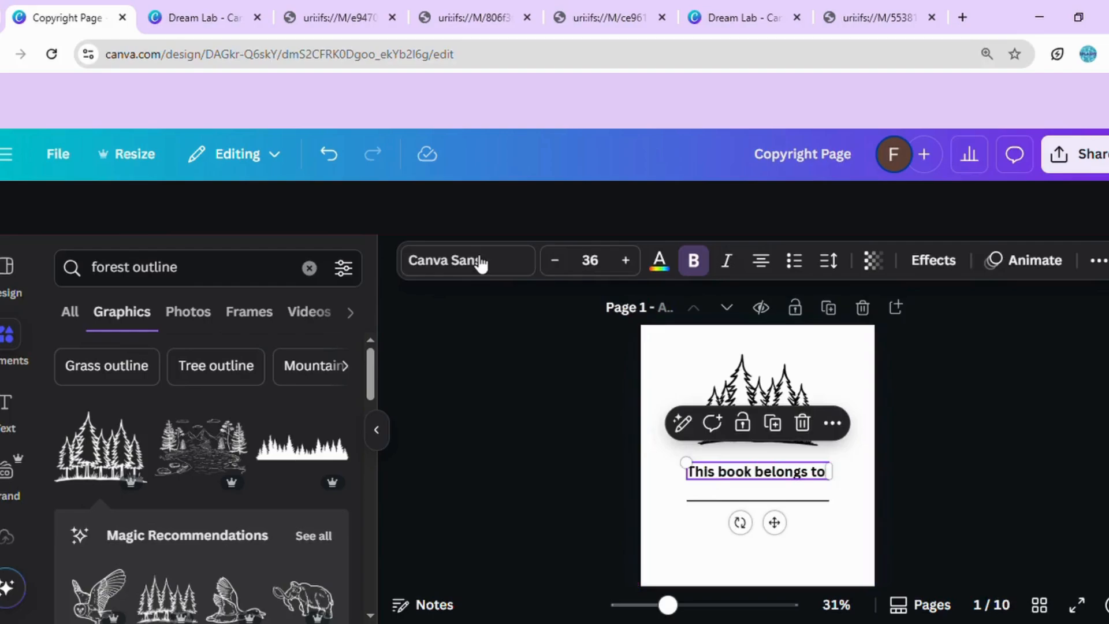
{"action": "left_click", "coordinate": [438, 261]}
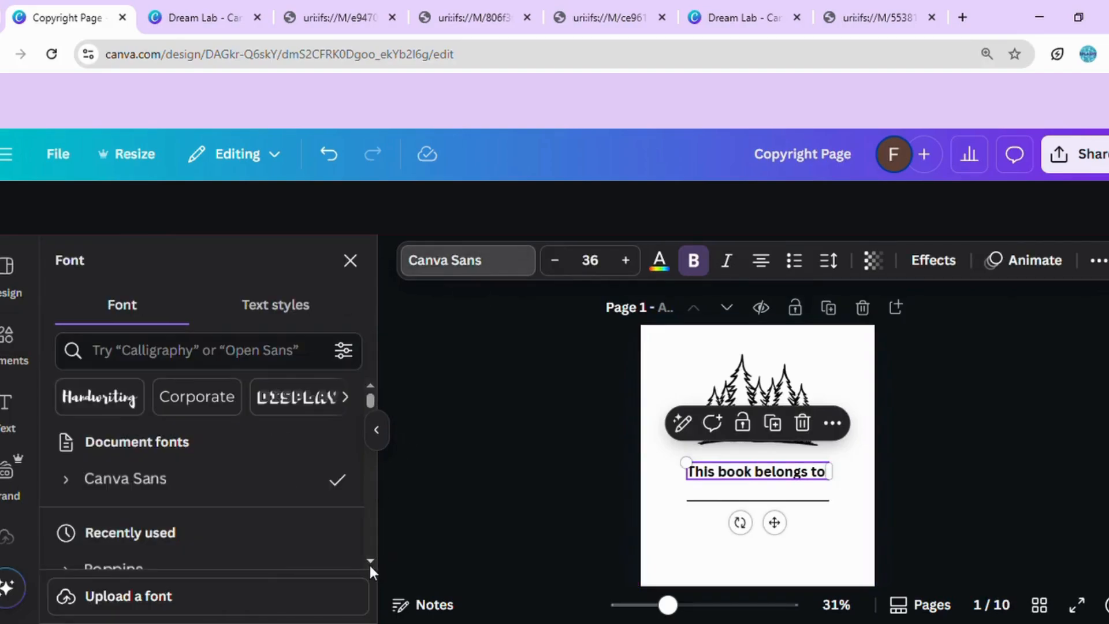
{"action": "scroll", "coordinate": [368, 561], "scroll_direction": "down", "scroll_amount": 4}
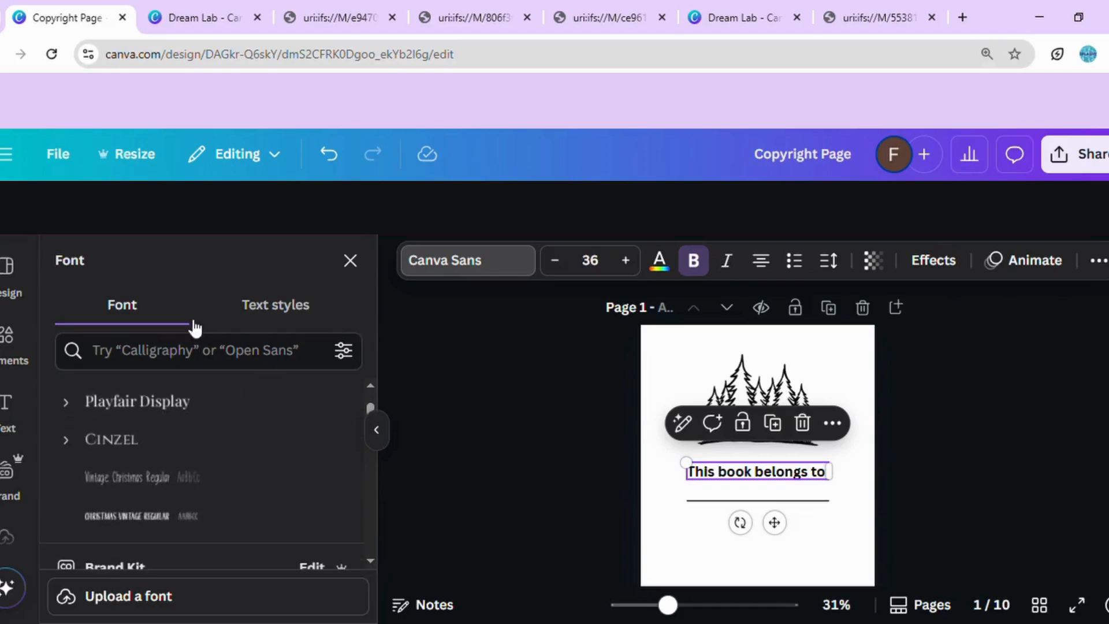
{"action": "scroll", "coordinate": [367, 558], "scroll_direction": "down", "scroll_amount": 6}
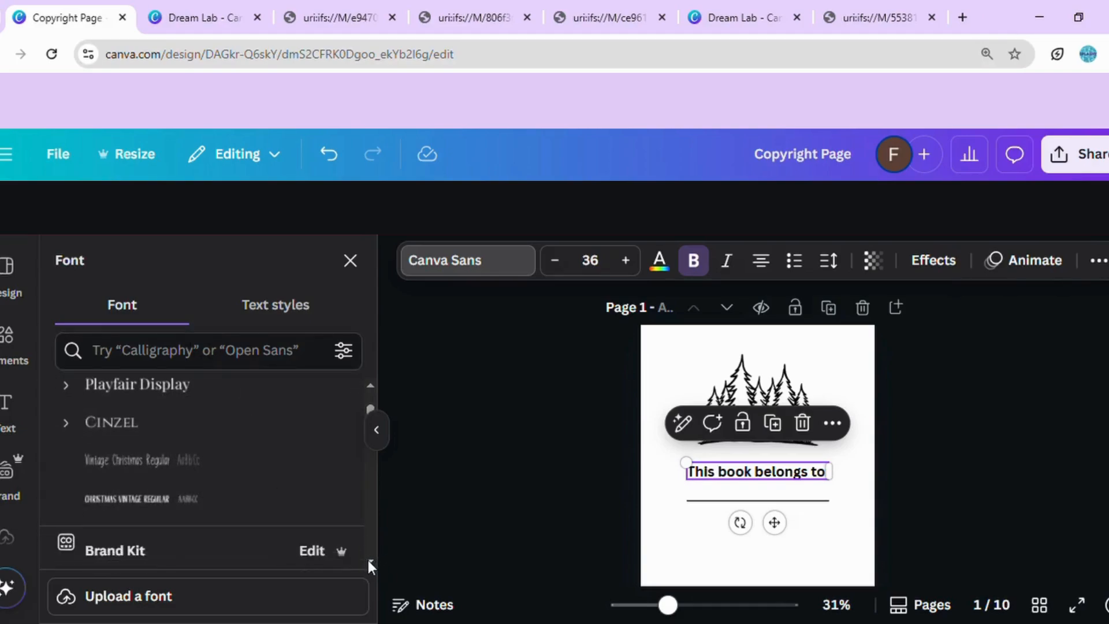
{"action": "scroll", "coordinate": [368, 563], "scroll_direction": "down", "scroll_amount": 3}
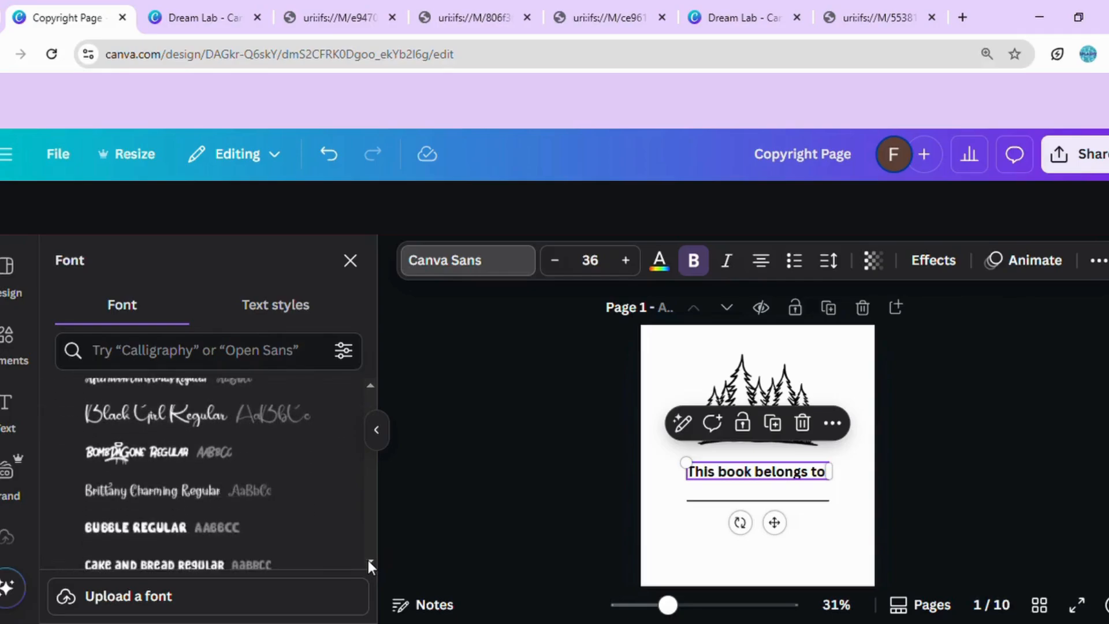
{"action": "scroll", "coordinate": [368, 563], "scroll_direction": "down", "scroll_amount": 1}
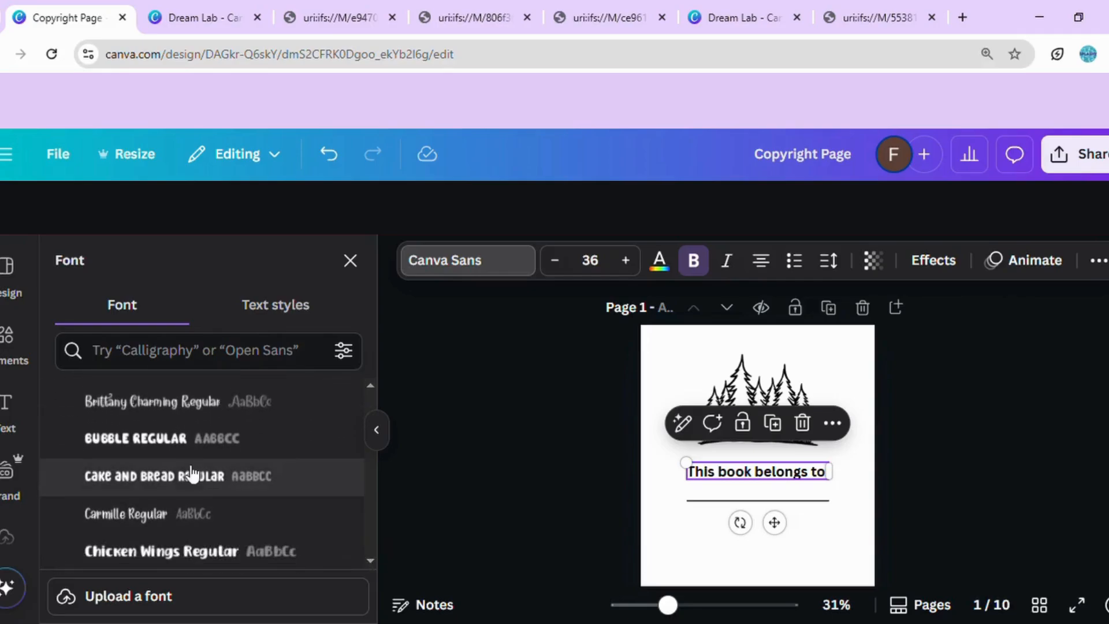
{"action": "left_click", "coordinate": [170, 474]}
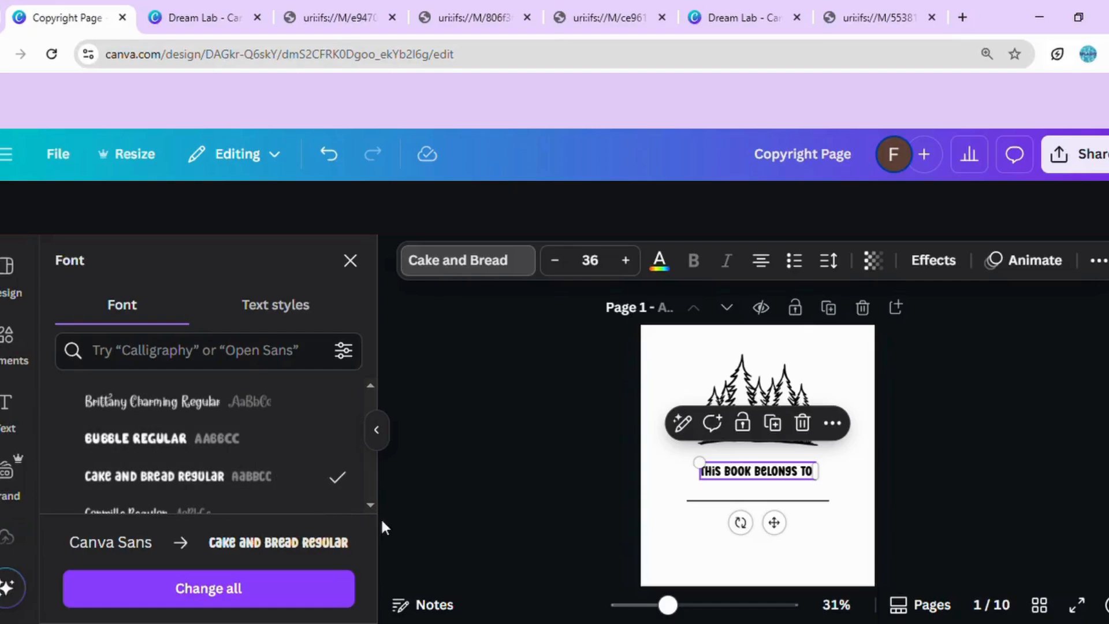
Set the "This book belongs to:" text in all uppercase letters
{"action": "left_click", "coordinate": [1099, 261]}
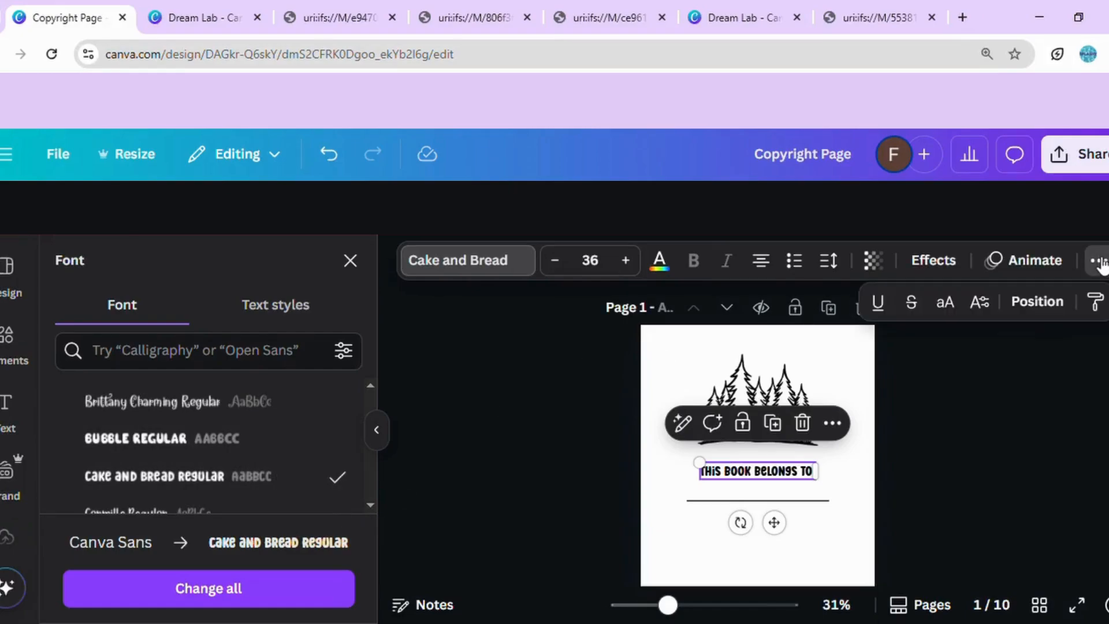
{"action": "left_click", "coordinate": [947, 305]}
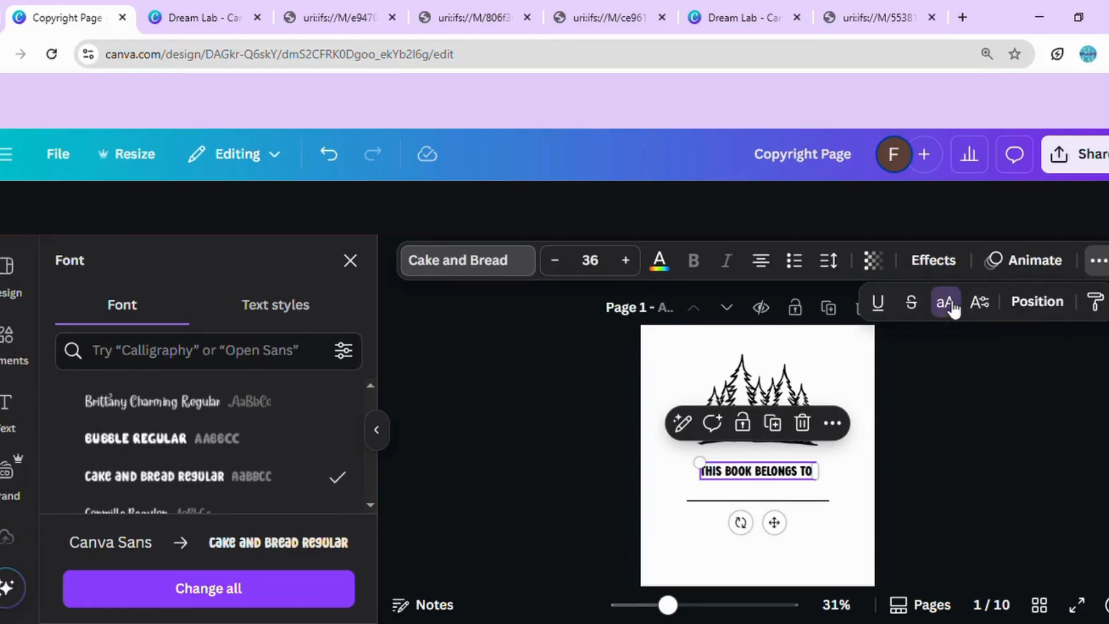
{"action": "left_click", "coordinate": [975, 490]}
{"action": "left_click", "coordinate": [974, 490]}
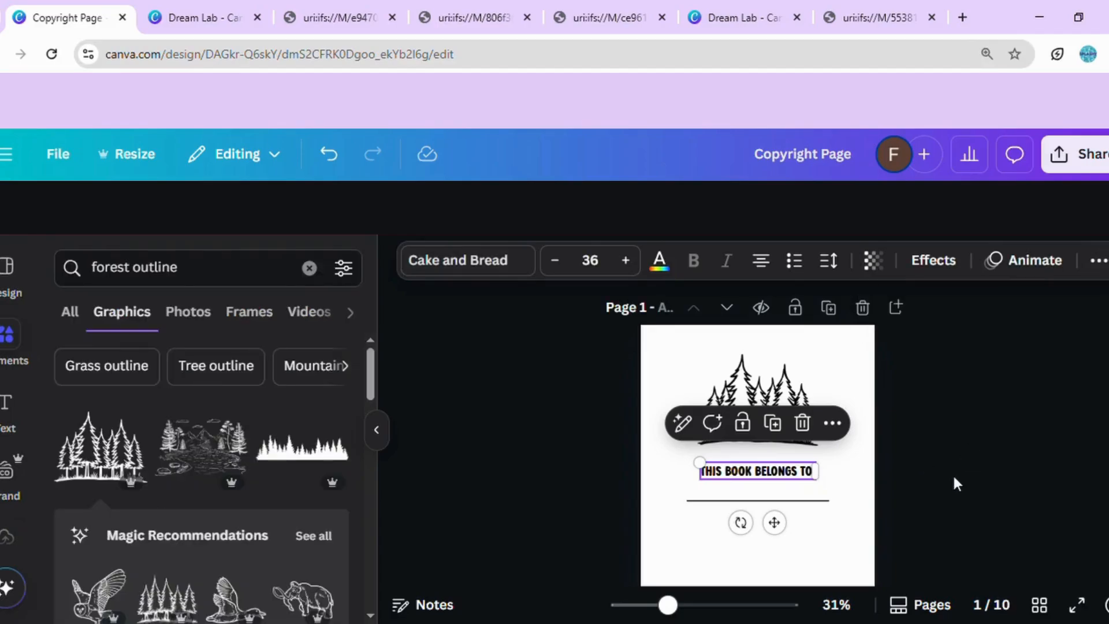
{"action": "left_click", "coordinate": [953, 478]}
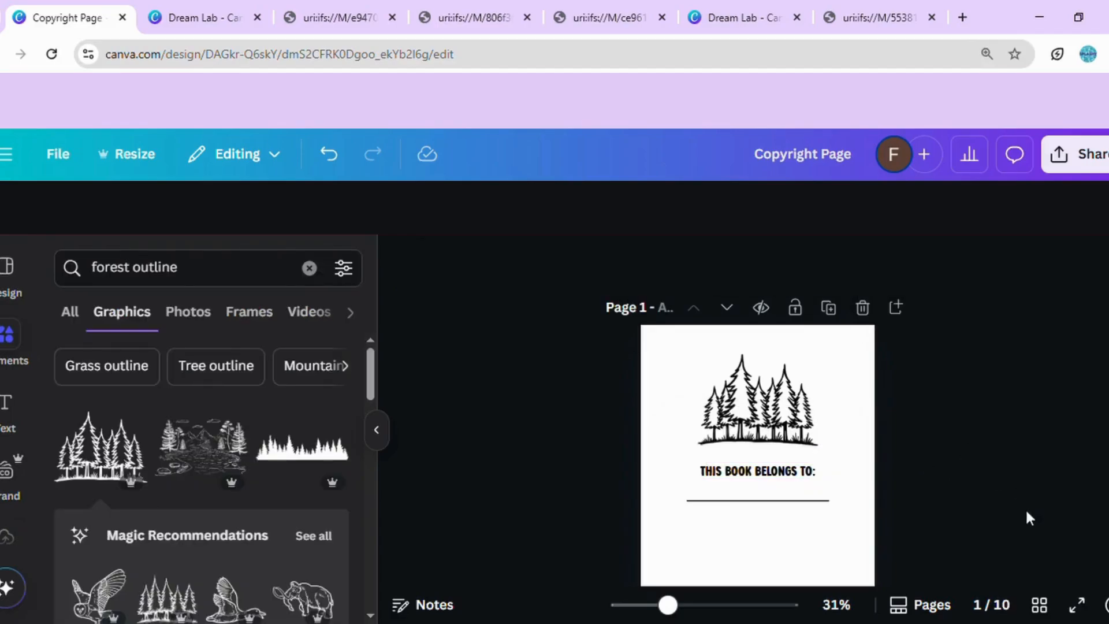
Open blank page 3 from the page overview and add a heading reading "Preface/Intro Page"
{"action": "left_click", "coordinate": [1038, 605]}
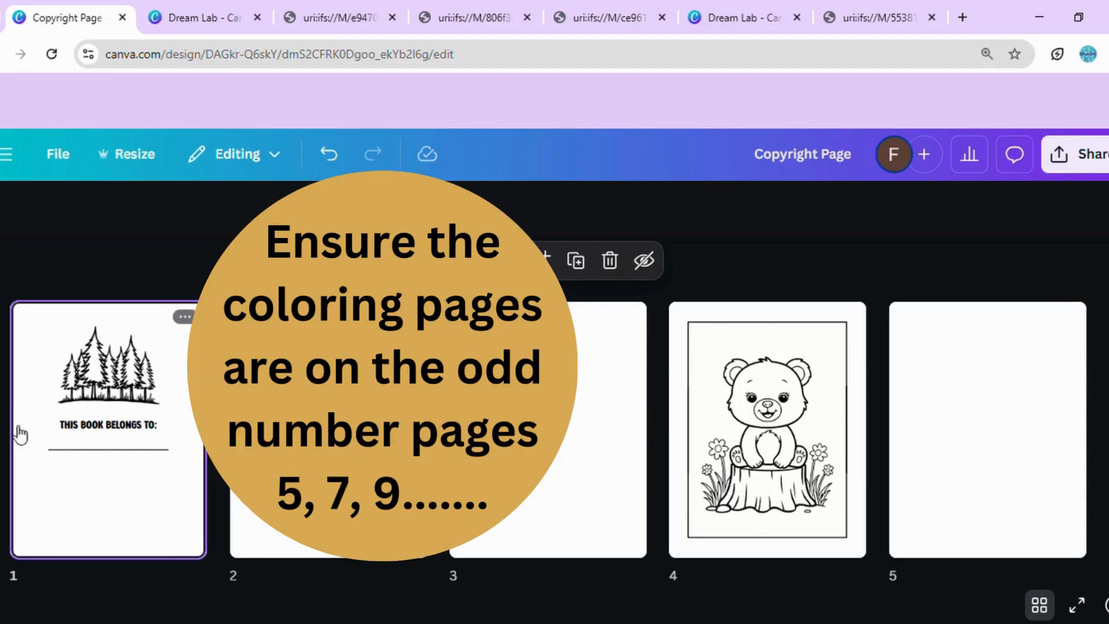
{"action": "mouse_move", "coordinate": [218, 431]}
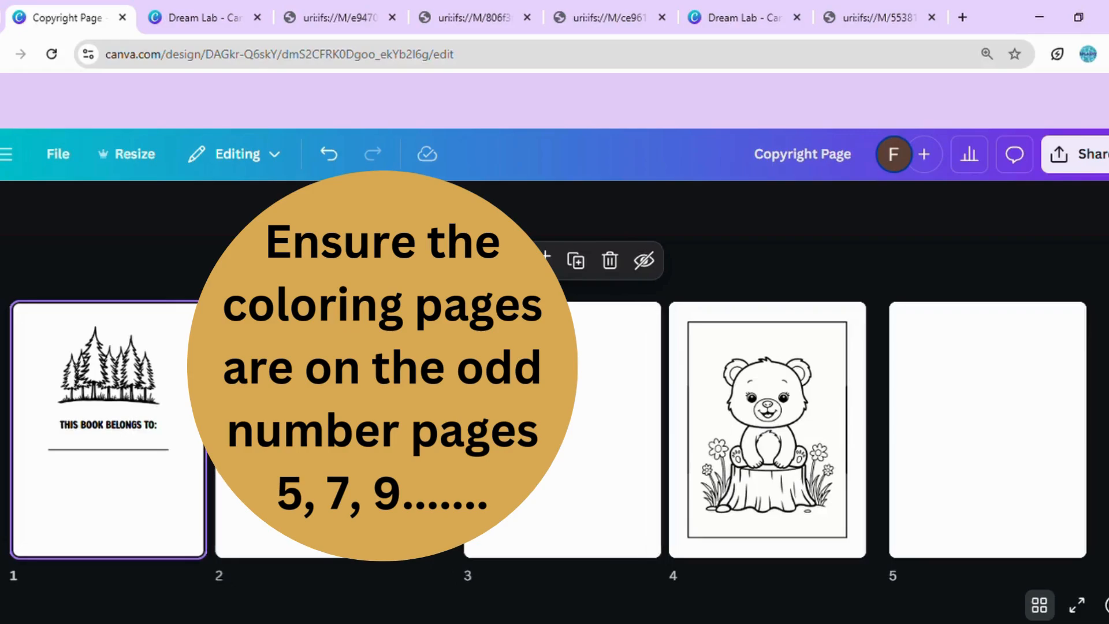
{"action": "double_click", "coordinate": [520, 433]}
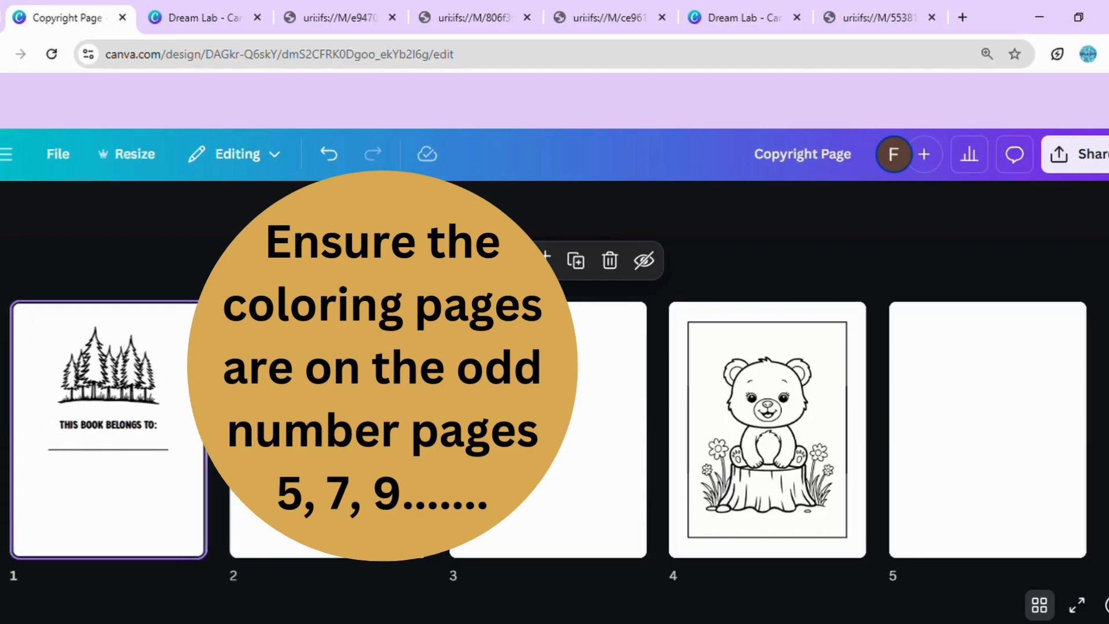
{"action": "double_click", "coordinate": [514, 410]}
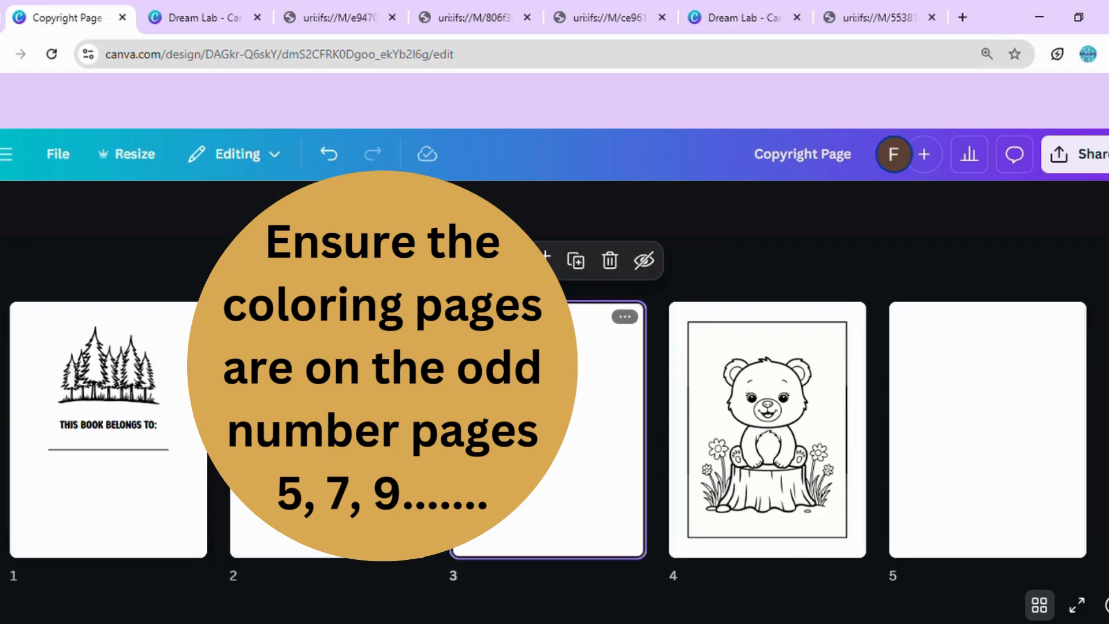
{"action": "left_click", "coordinate": [209, 549]}
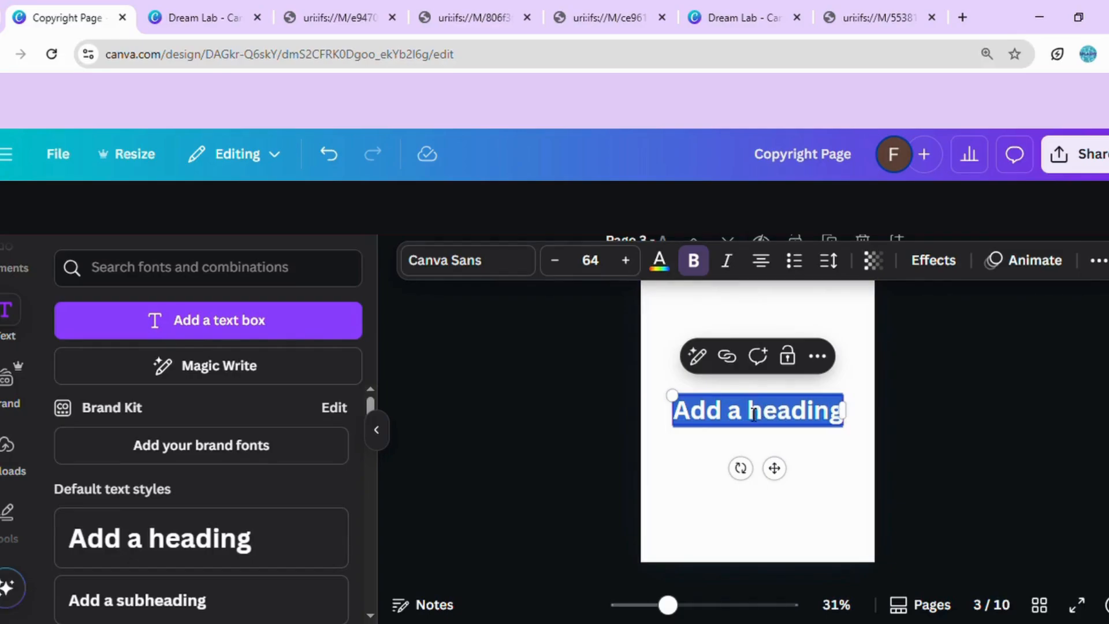
{"action": "type", "text": "Prefac"}
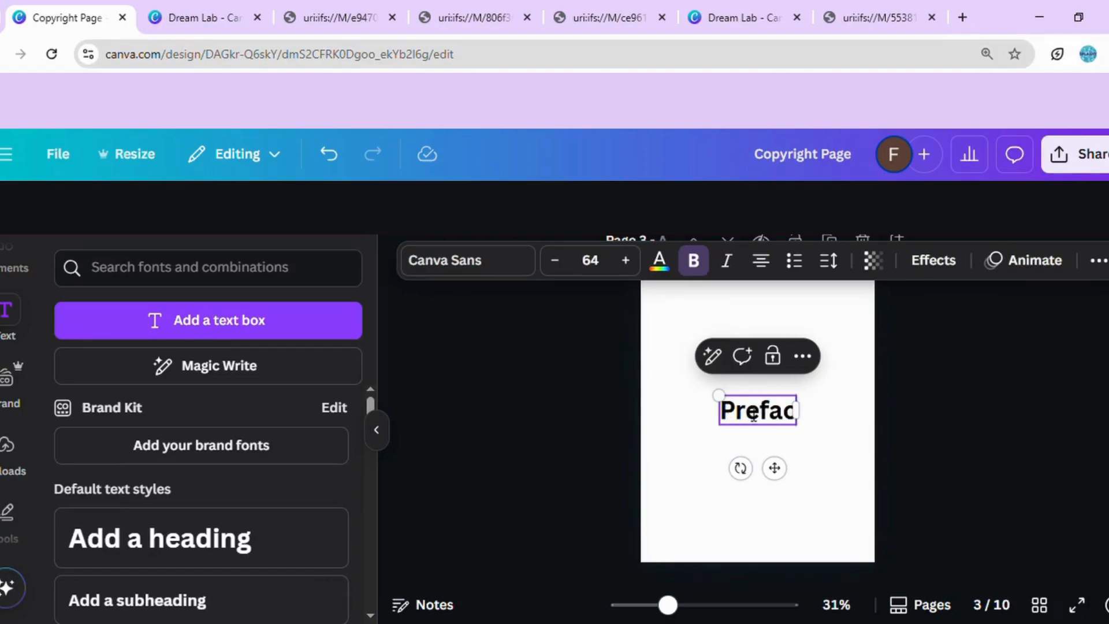
{"action": "type", "text": "e/"}
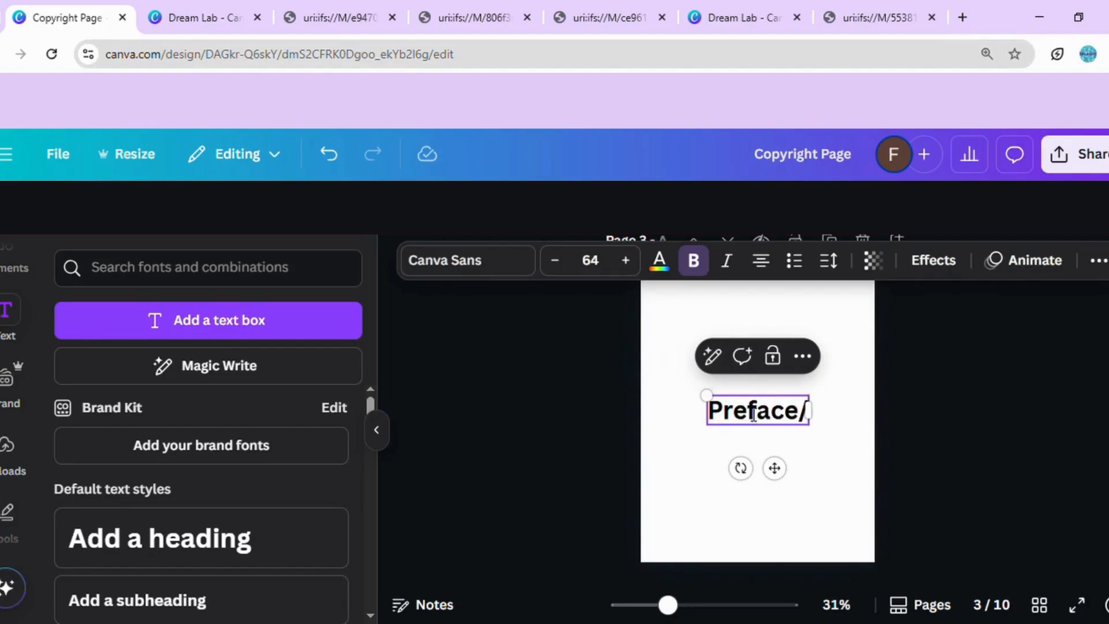
{"action": "type", "text": "In"}
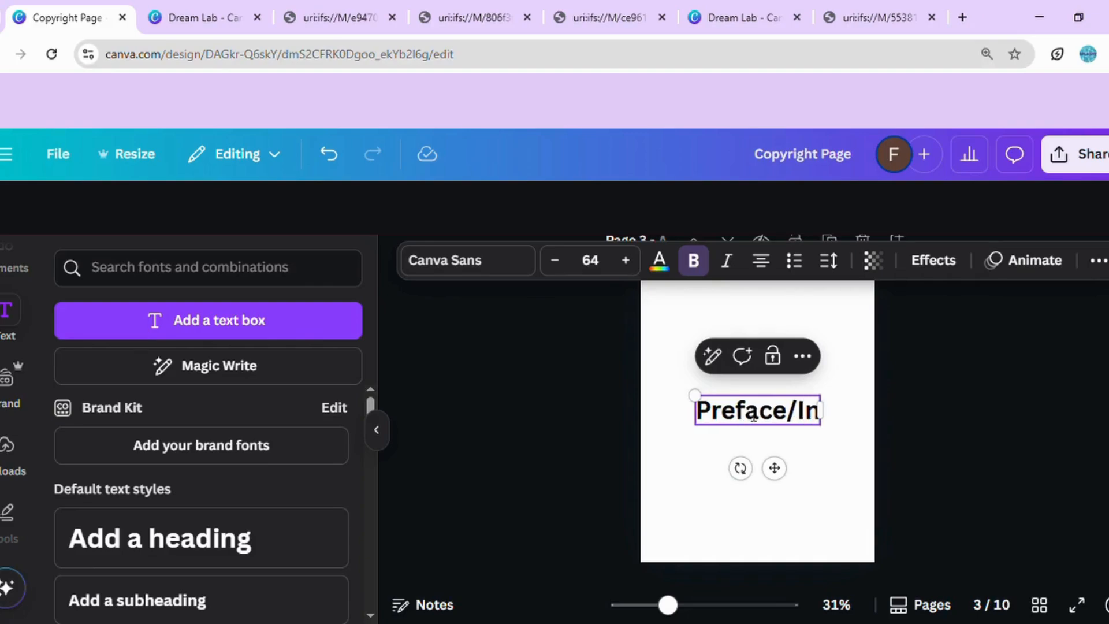
{"action": "type", "text": "tro Page"}
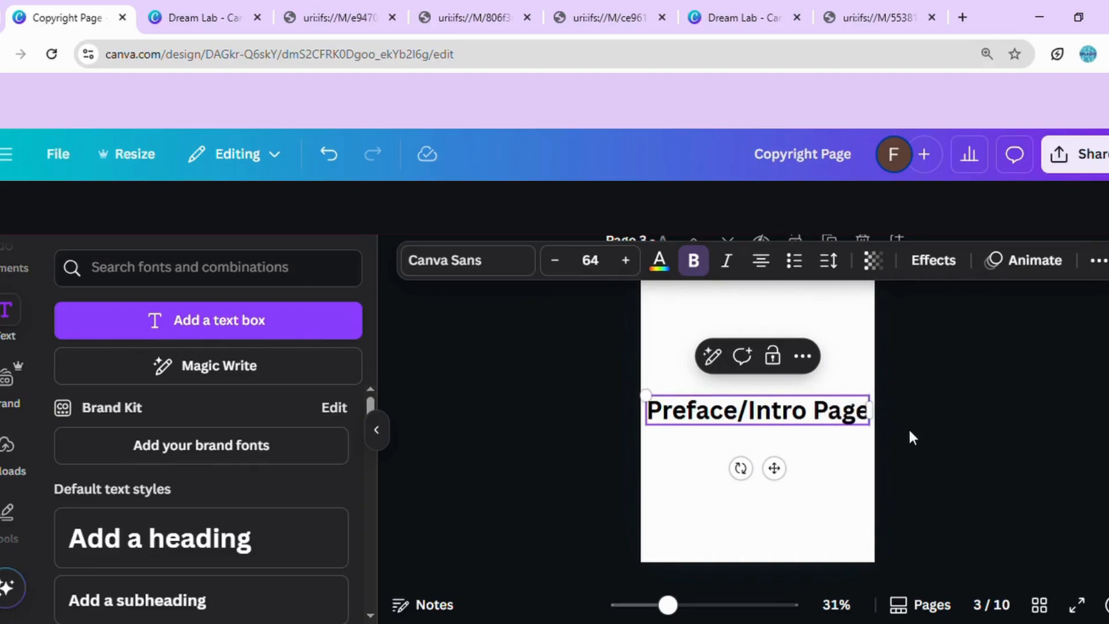
Shrink the "Preface/Intro Page" heading and move it up, centered horizontally on the page
{"action": "left_click_drag", "start_coordinate": [861, 410], "coordinate": [814, 403]}
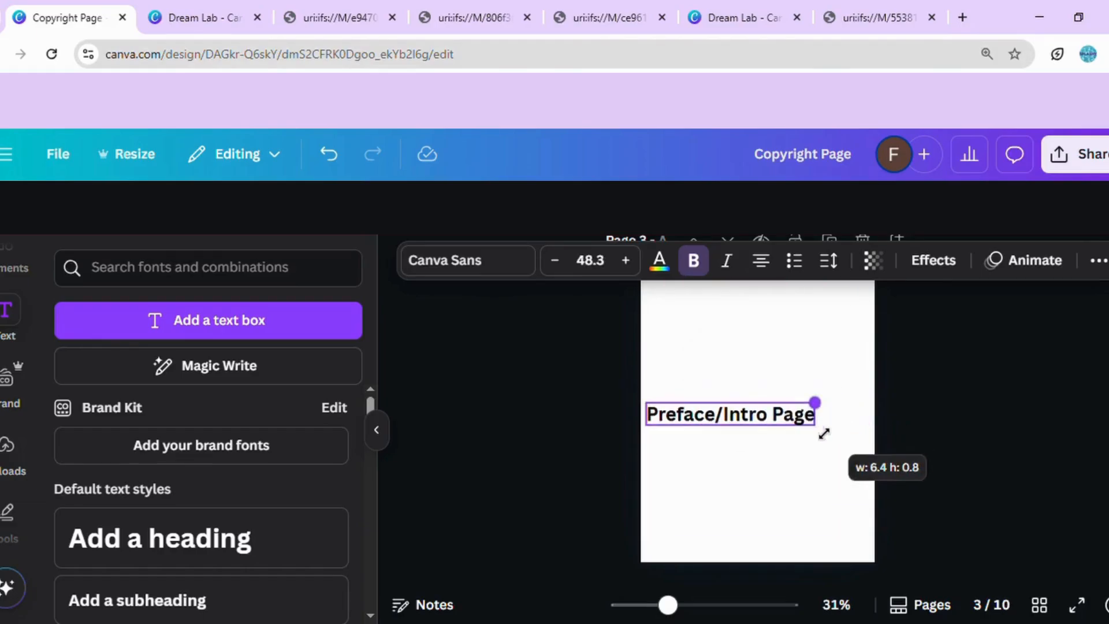
{"action": "left_click_drag", "start_coordinate": [743, 468], "coordinate": [782, 434]}
{"action": "left_click", "coordinate": [1023, 476]}
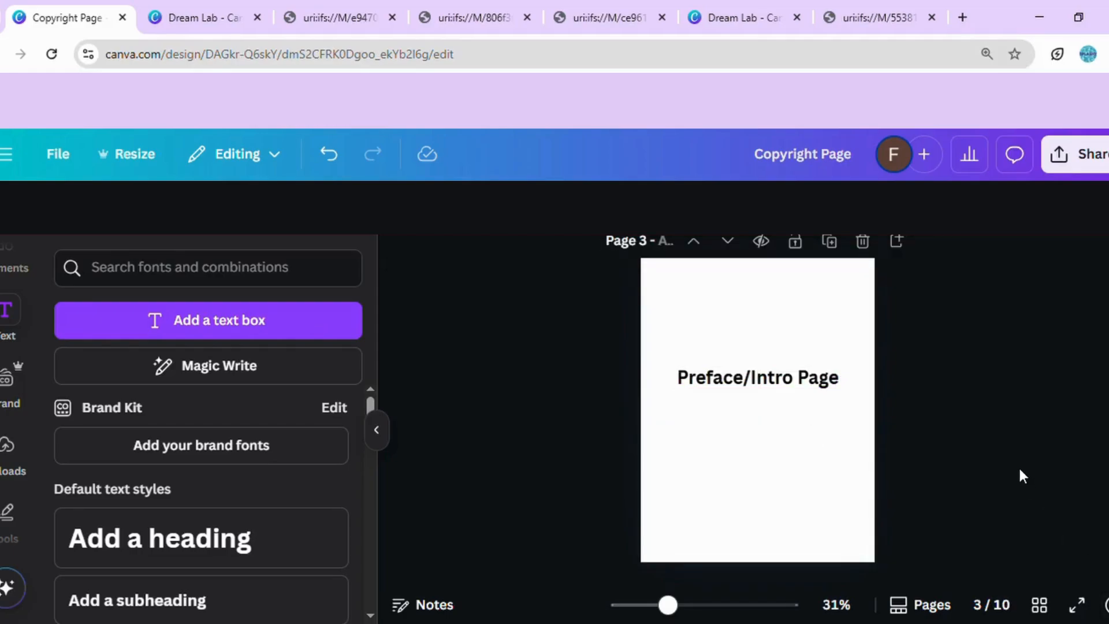
Insert a blank page between the Preface/Intro page and the bear illustration, and check which page numbers the coloring pages fall on
{"action": "left_click", "coordinate": [1039, 605]}
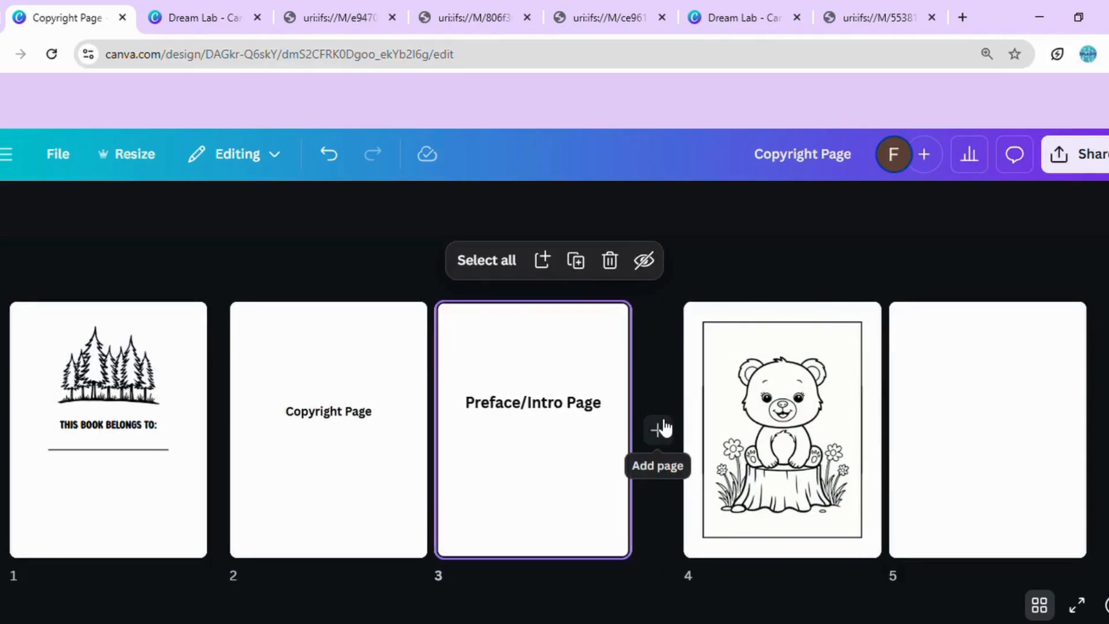
{"action": "left_click", "coordinate": [661, 428]}
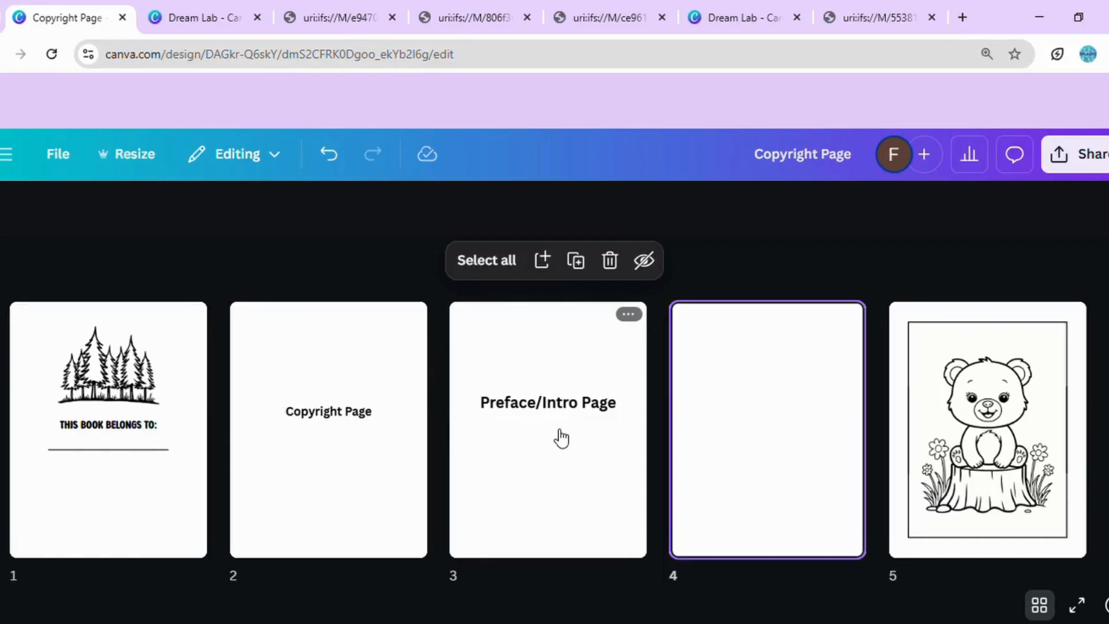
{"action": "key", "text": "Escape"}
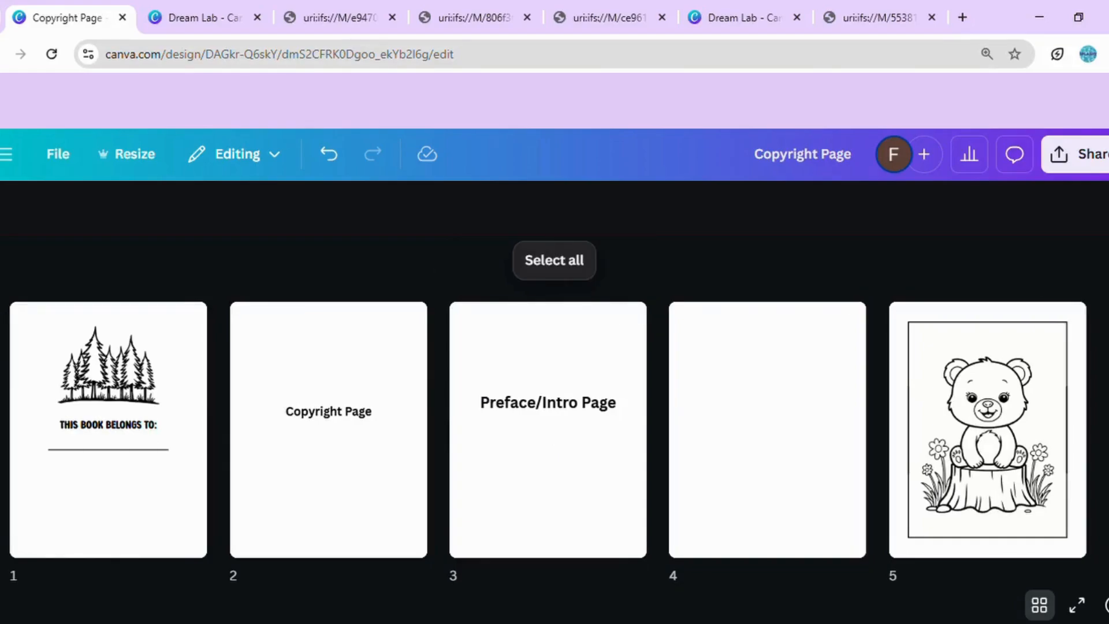
{"action": "scroll", "coordinate": [548, 404], "scroll_direction": "down", "scroll_amount": 2}
{"action": "scroll", "coordinate": [549, 410], "scroll_direction": "up", "scroll_amount": 1}
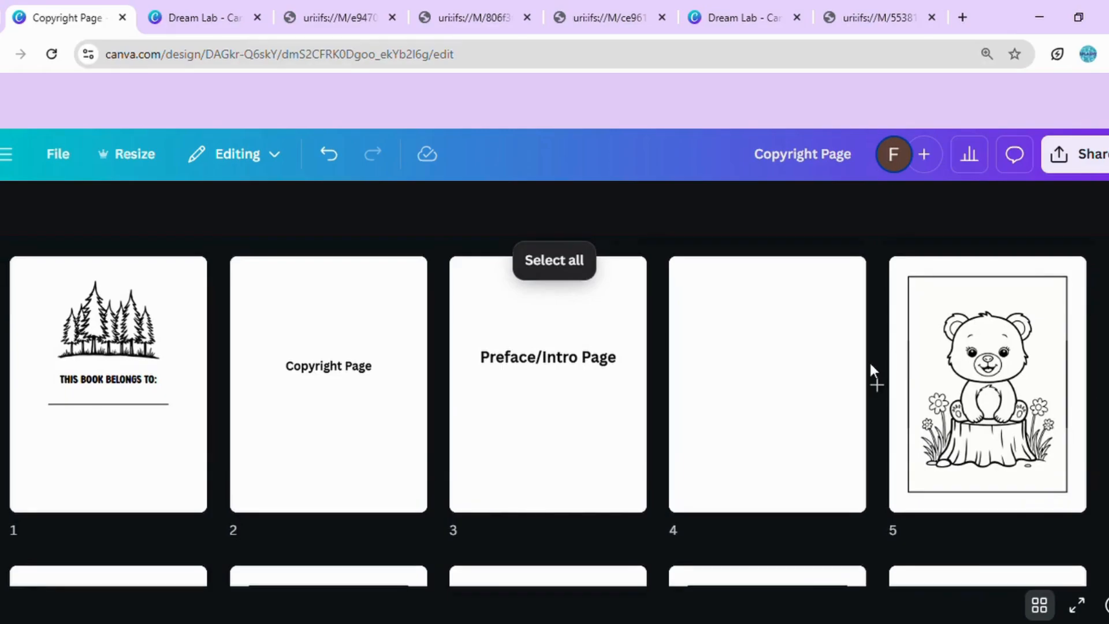
{"action": "scroll", "coordinate": [549, 410], "scroll_direction": "down", "scroll_amount": 10}
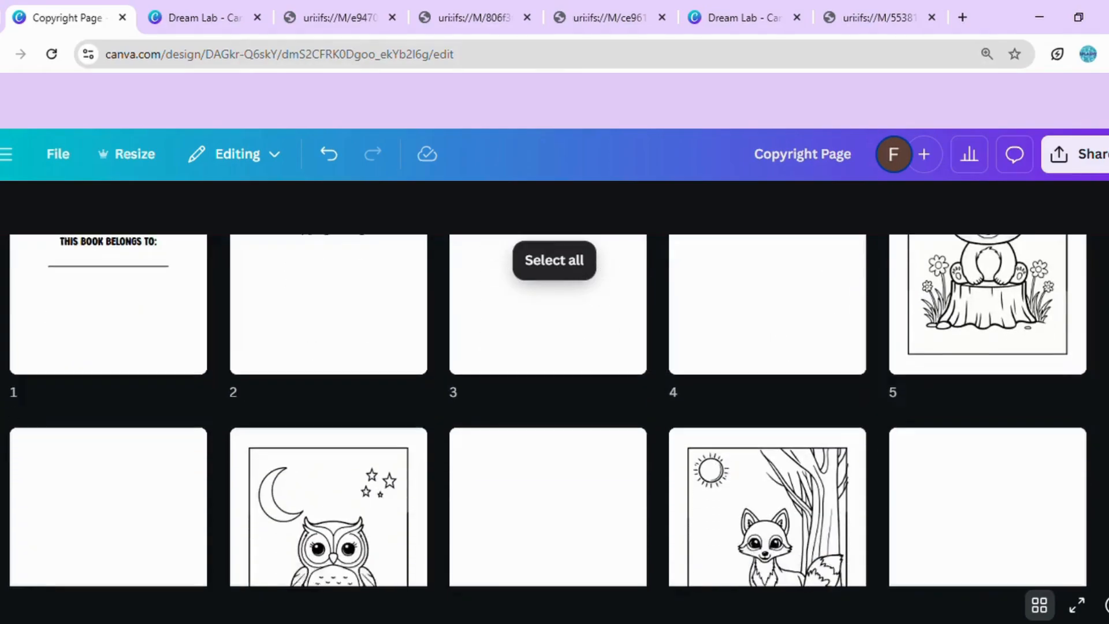
{"action": "scroll", "coordinate": [549, 410], "scroll_direction": "up", "scroll_amount": 10}
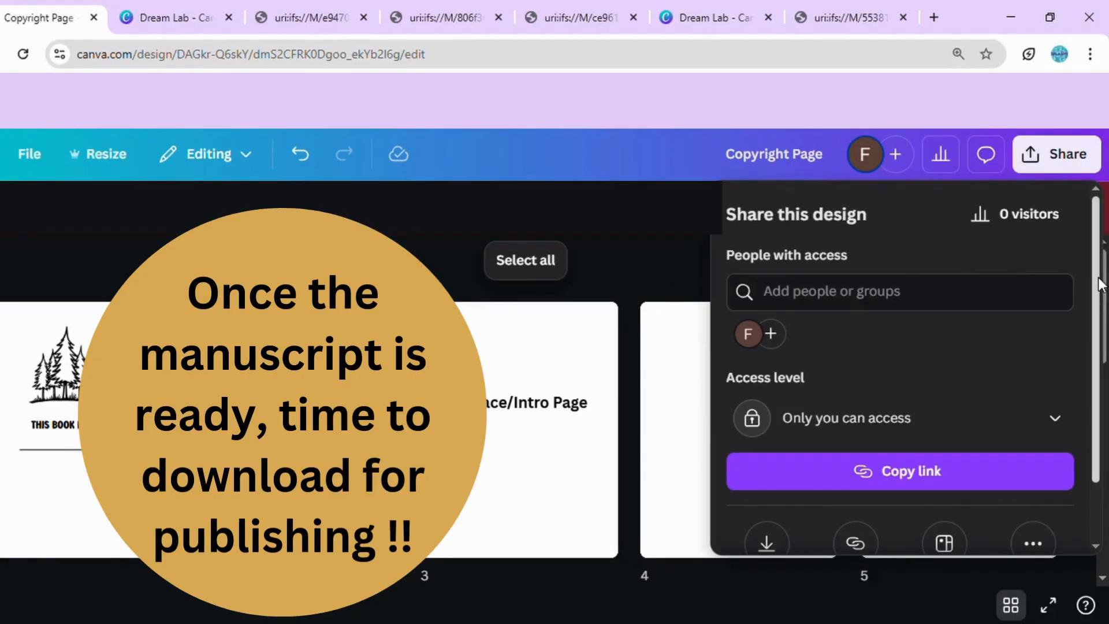
Open the design's download settings, choose PDF Print as the file type and enable Flatten PDF
{"action": "left_click_drag", "start_coordinate": [1100, 284], "coordinate": [1099, 360]}
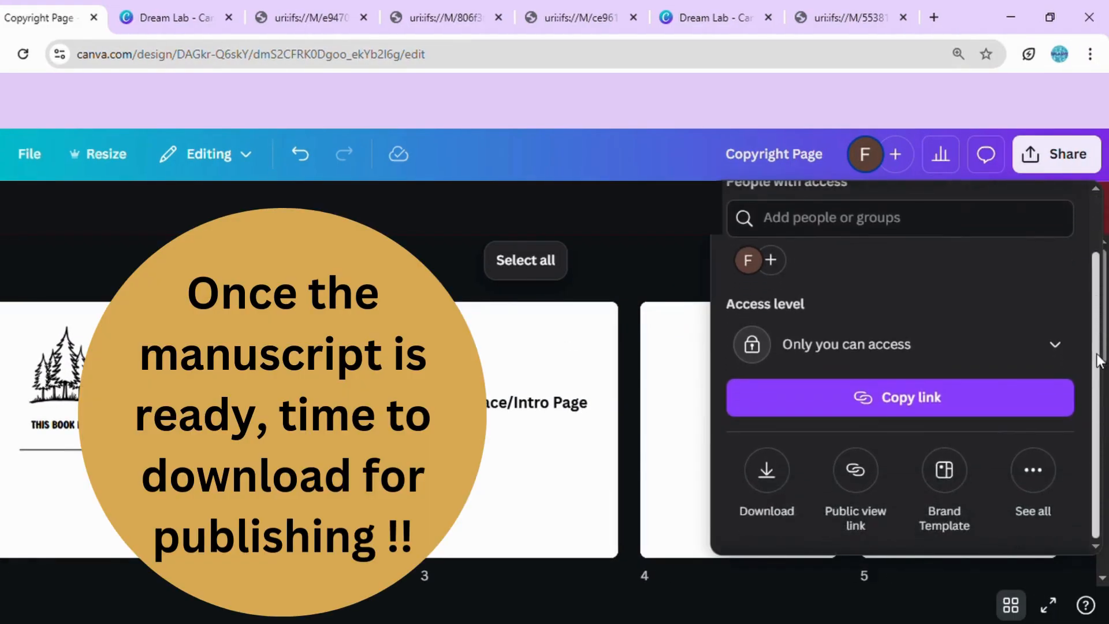
{"action": "left_click", "coordinate": [768, 471]}
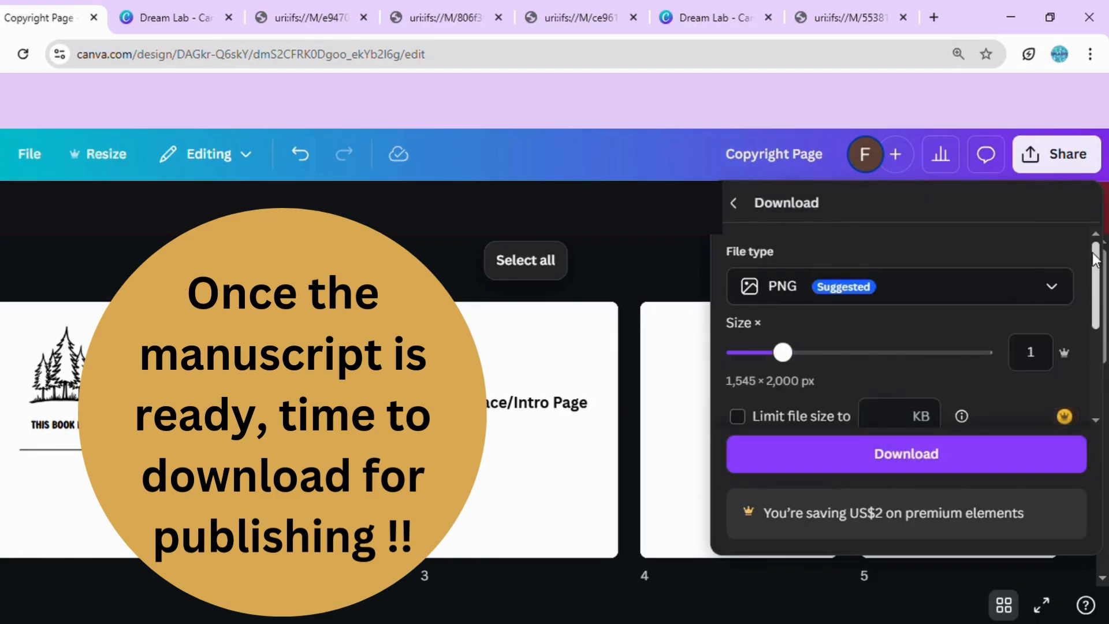
{"action": "mouse_move", "coordinate": [1093, 262]}
{"action": "left_mouse_down"}
{"action": "mouse_move", "coordinate": [1092, 354]}
{"action": "mouse_move", "coordinate": [1092, 254]}
{"action": "left_mouse_up"}
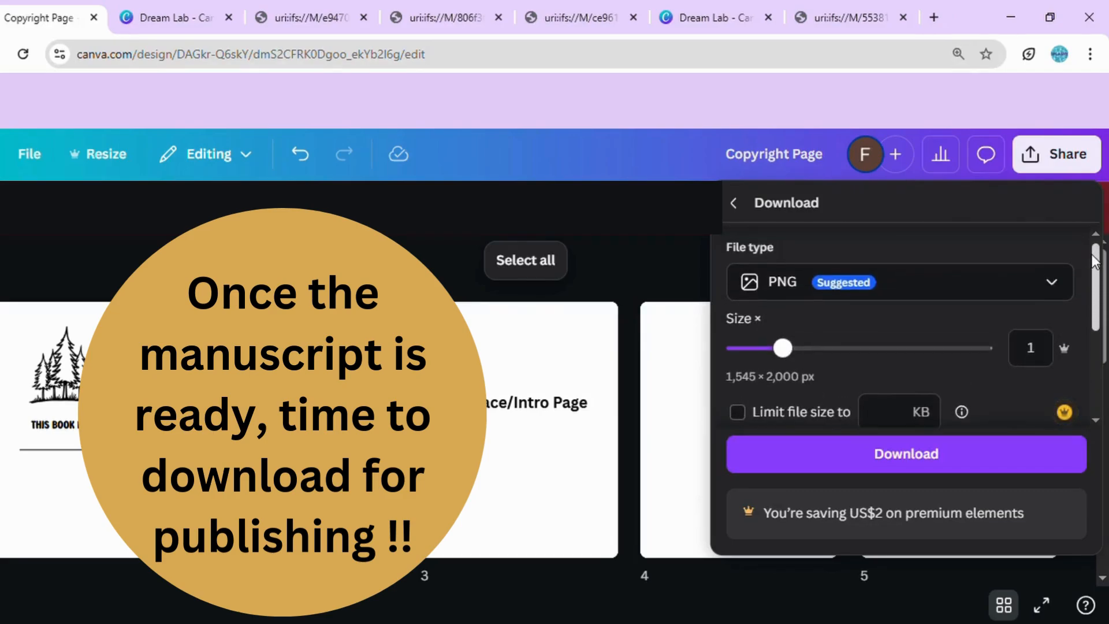
{"action": "left_click", "coordinate": [1051, 283]}
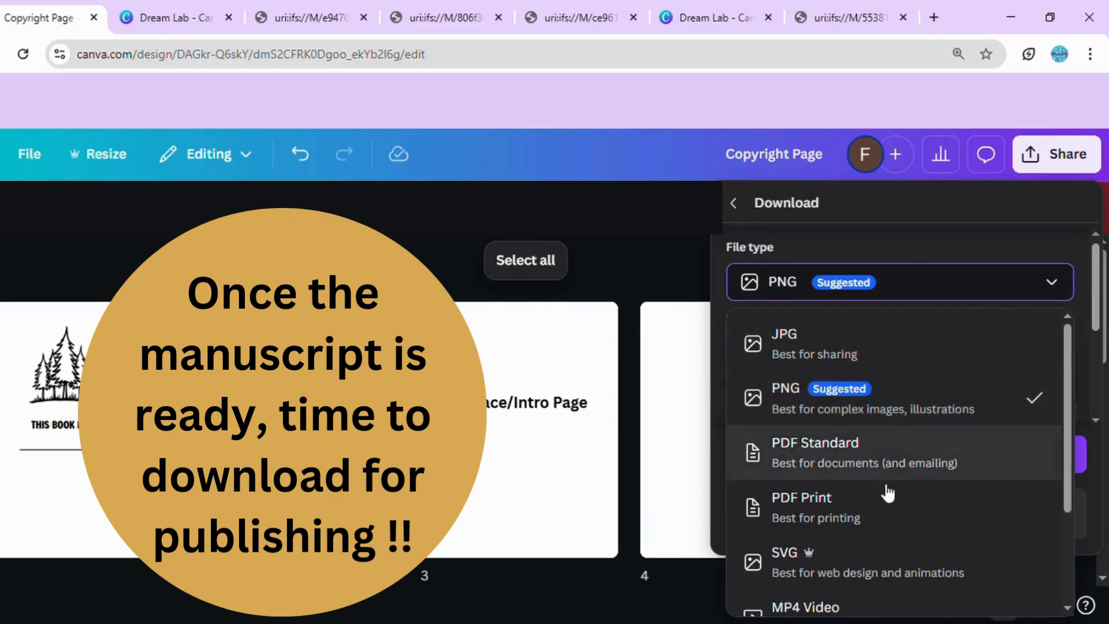
{"action": "left_click", "coordinate": [874, 515]}
{"action": "left_click", "coordinate": [765, 346]}
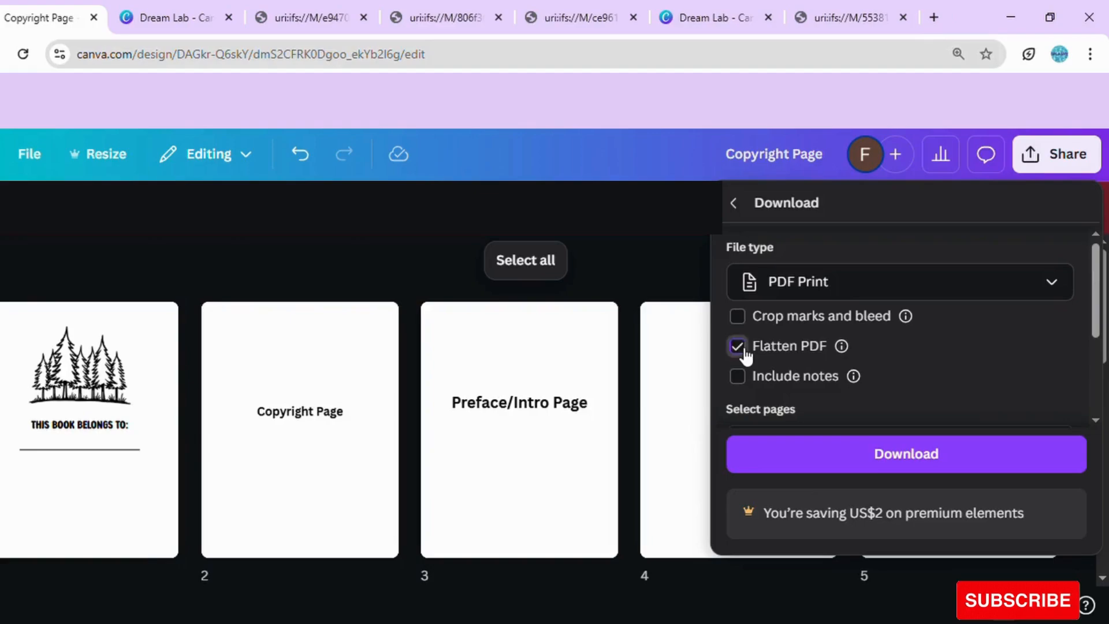
Set the download's color profile to CMYK (best for professional printing)
{"action": "left_click_drag", "start_coordinate": [1097, 289], "coordinate": [1097, 373]}
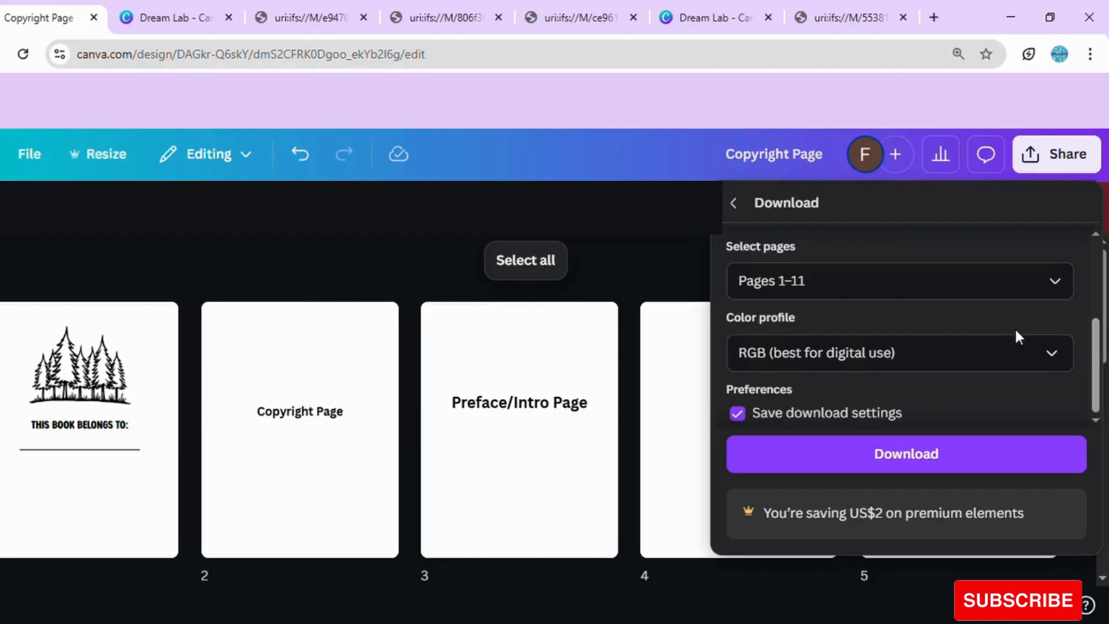
{"action": "left_click", "coordinate": [1066, 358]}
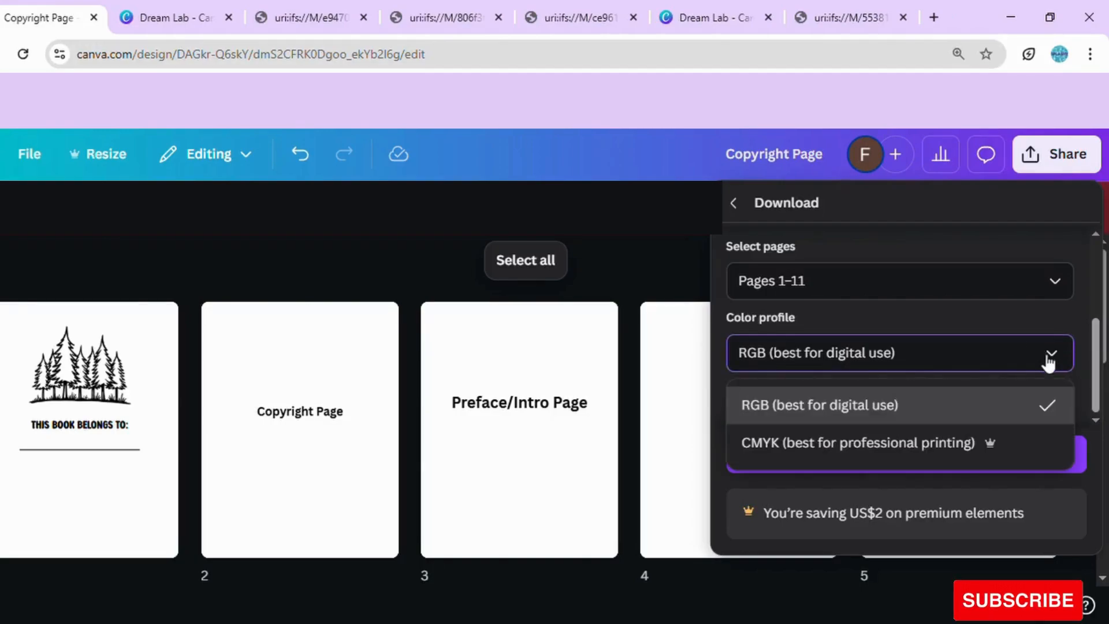
{"action": "left_click", "coordinate": [959, 446]}
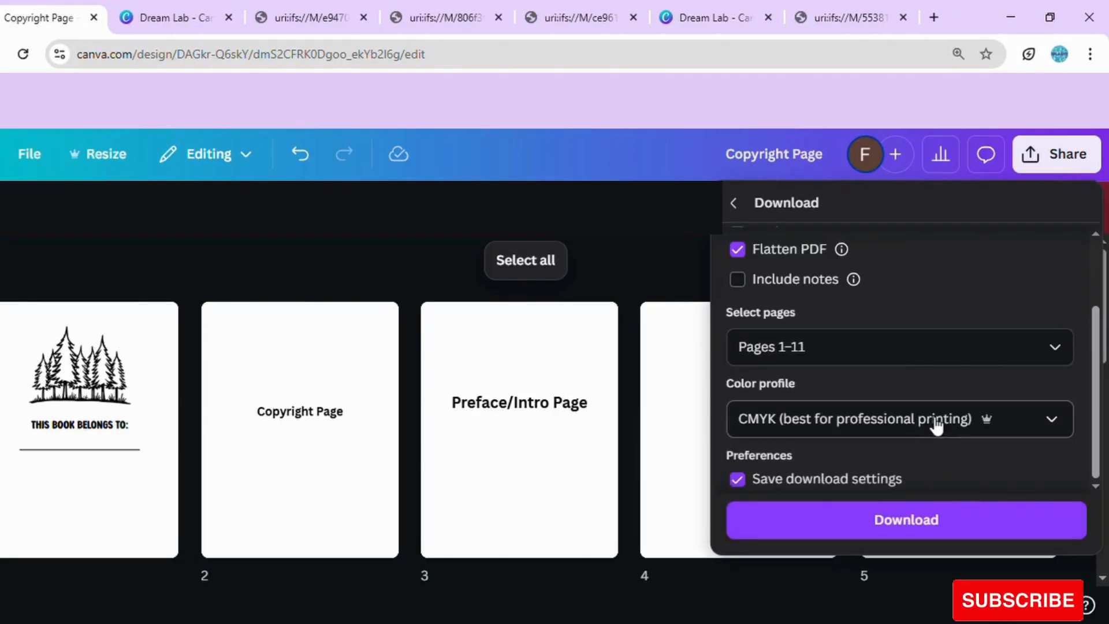